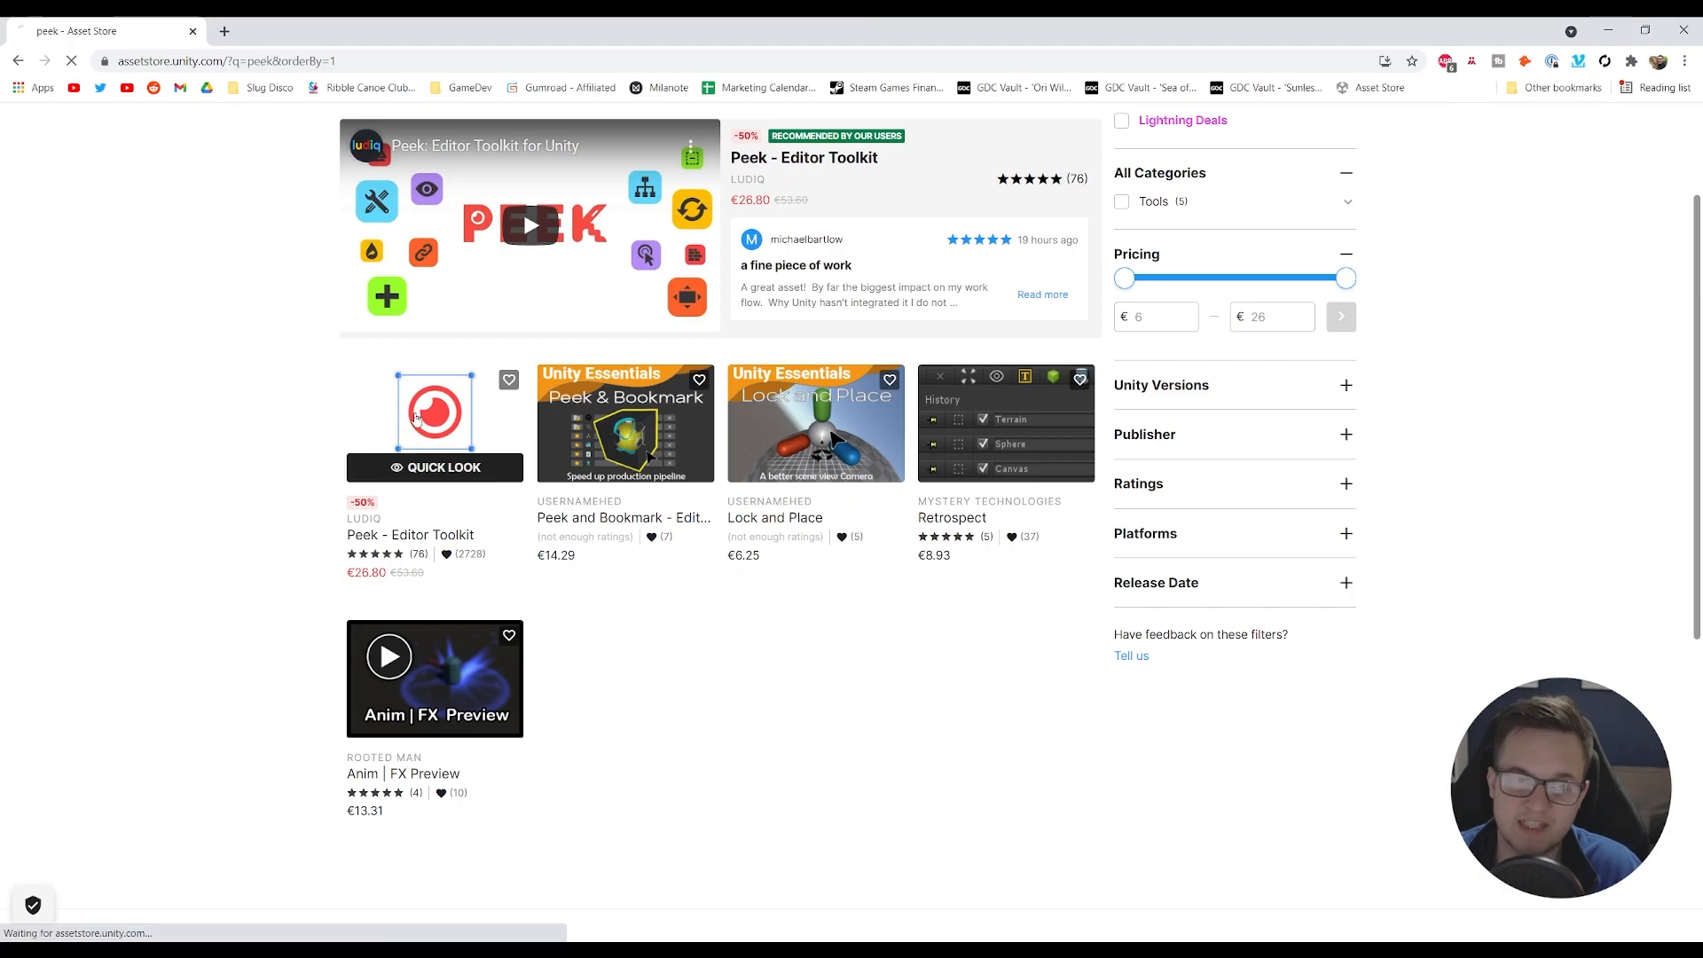
- Open the Peek - Editor Toolkit page in the Asset Store and review its preview video and description
left_click(391, 478)
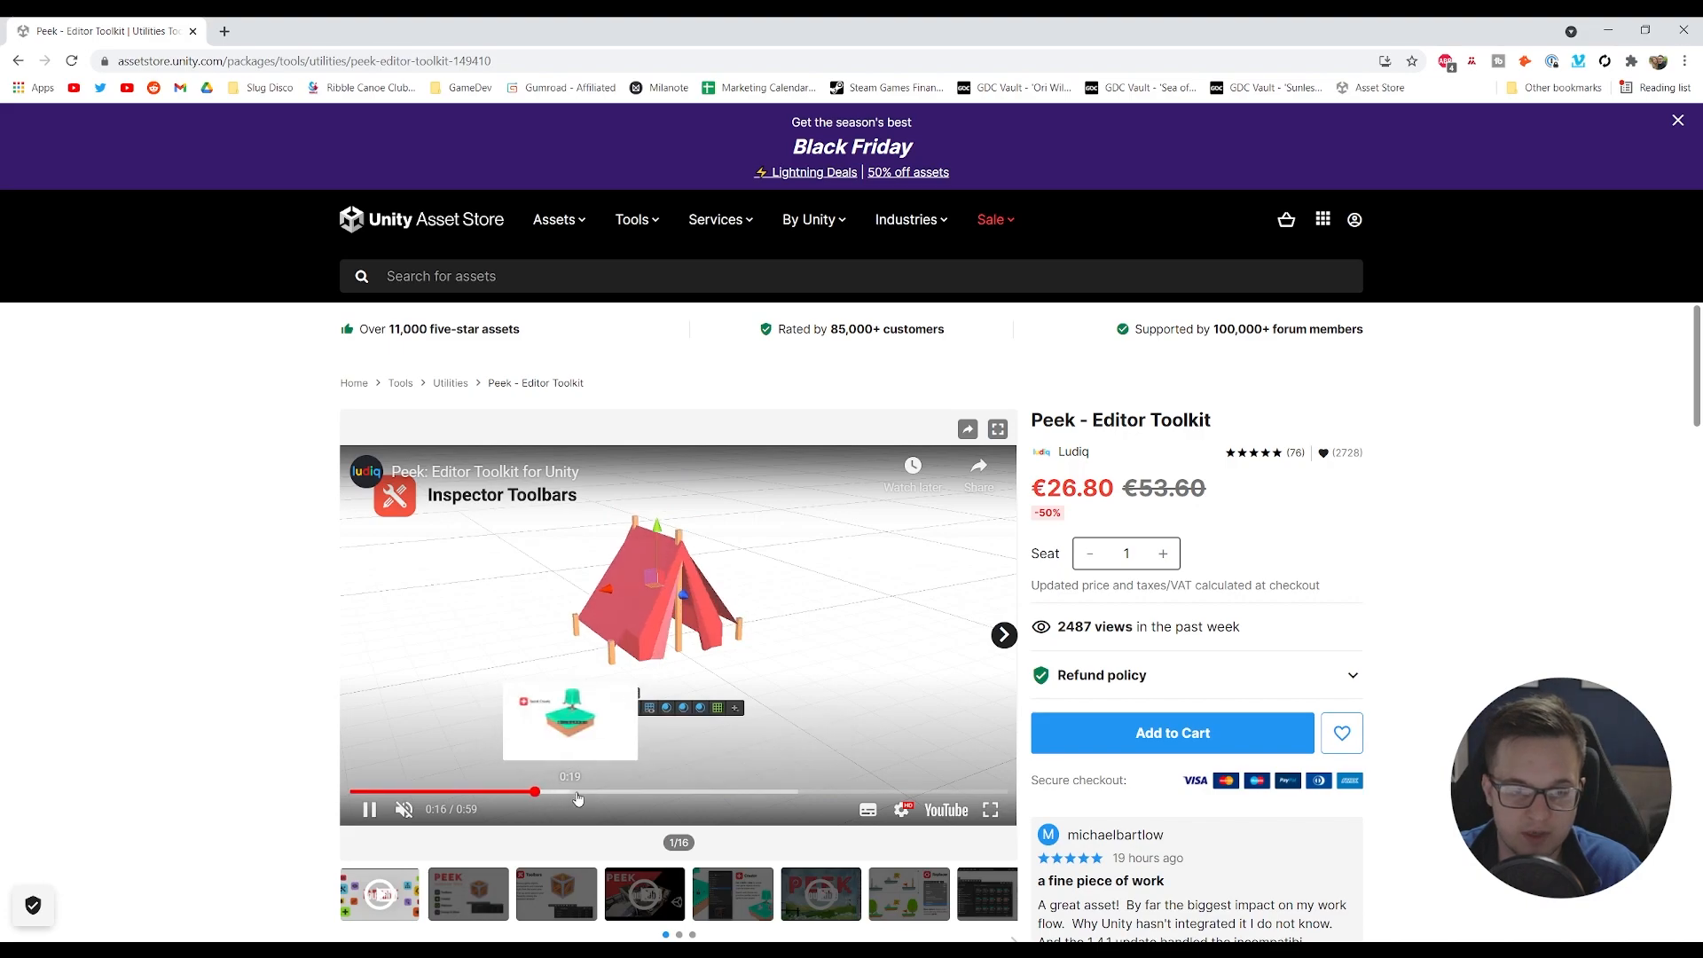
left_click(620, 791)
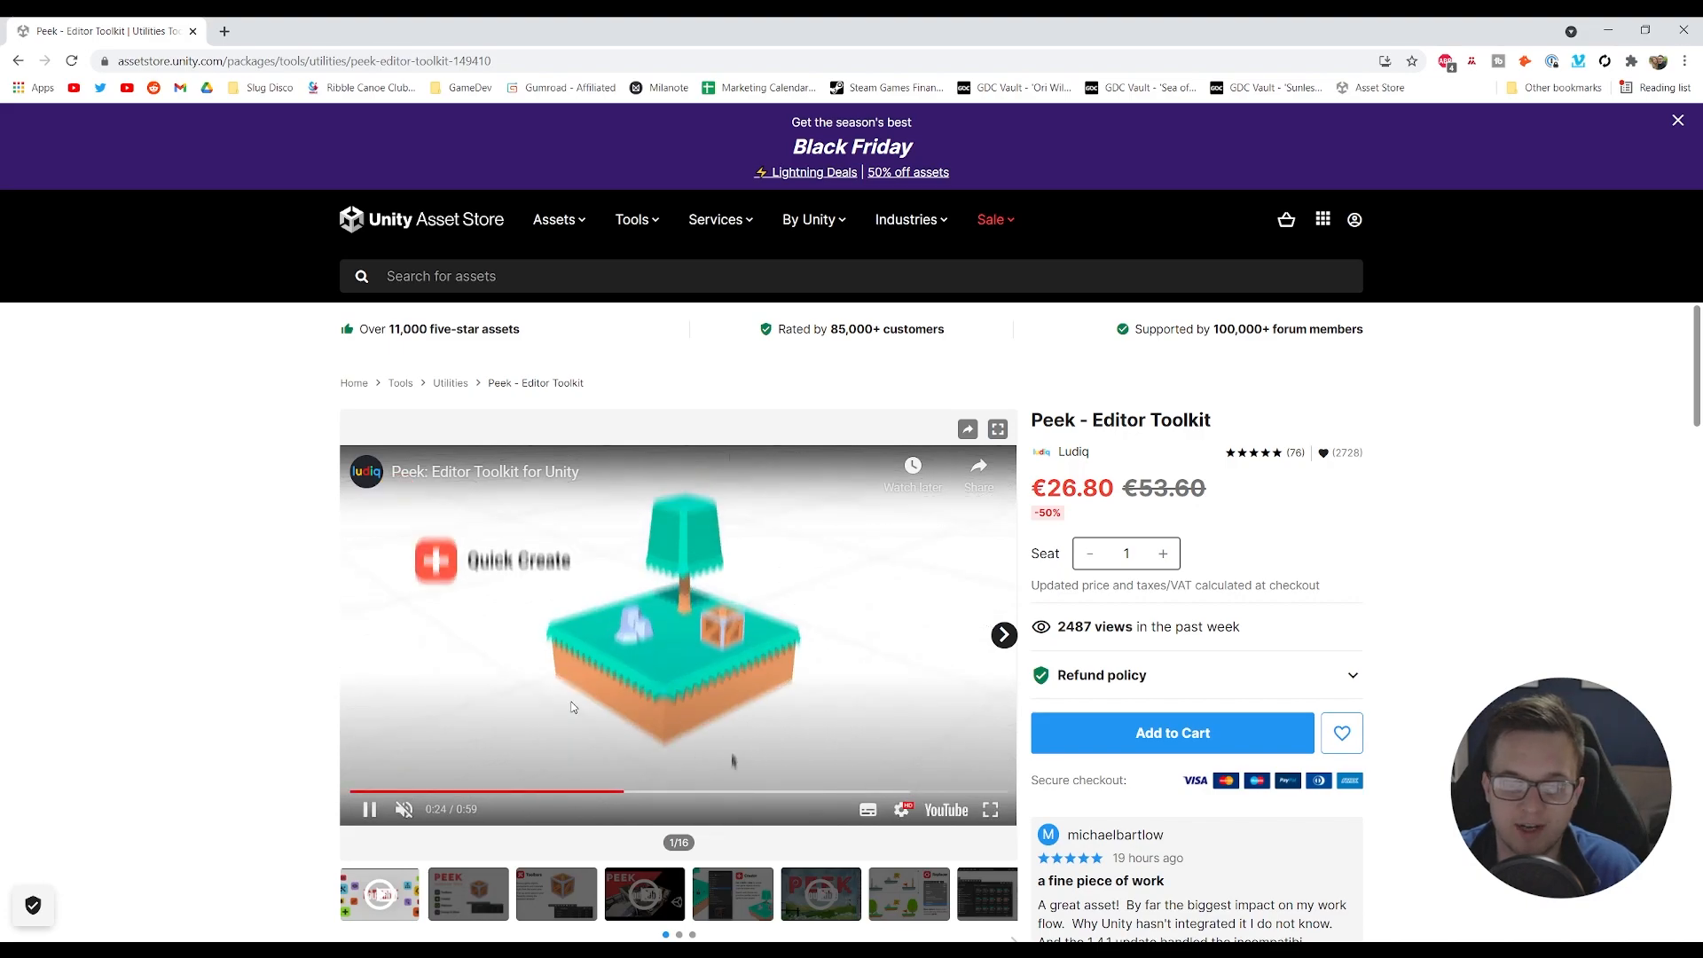
scroll(572, 707, "down", 4)
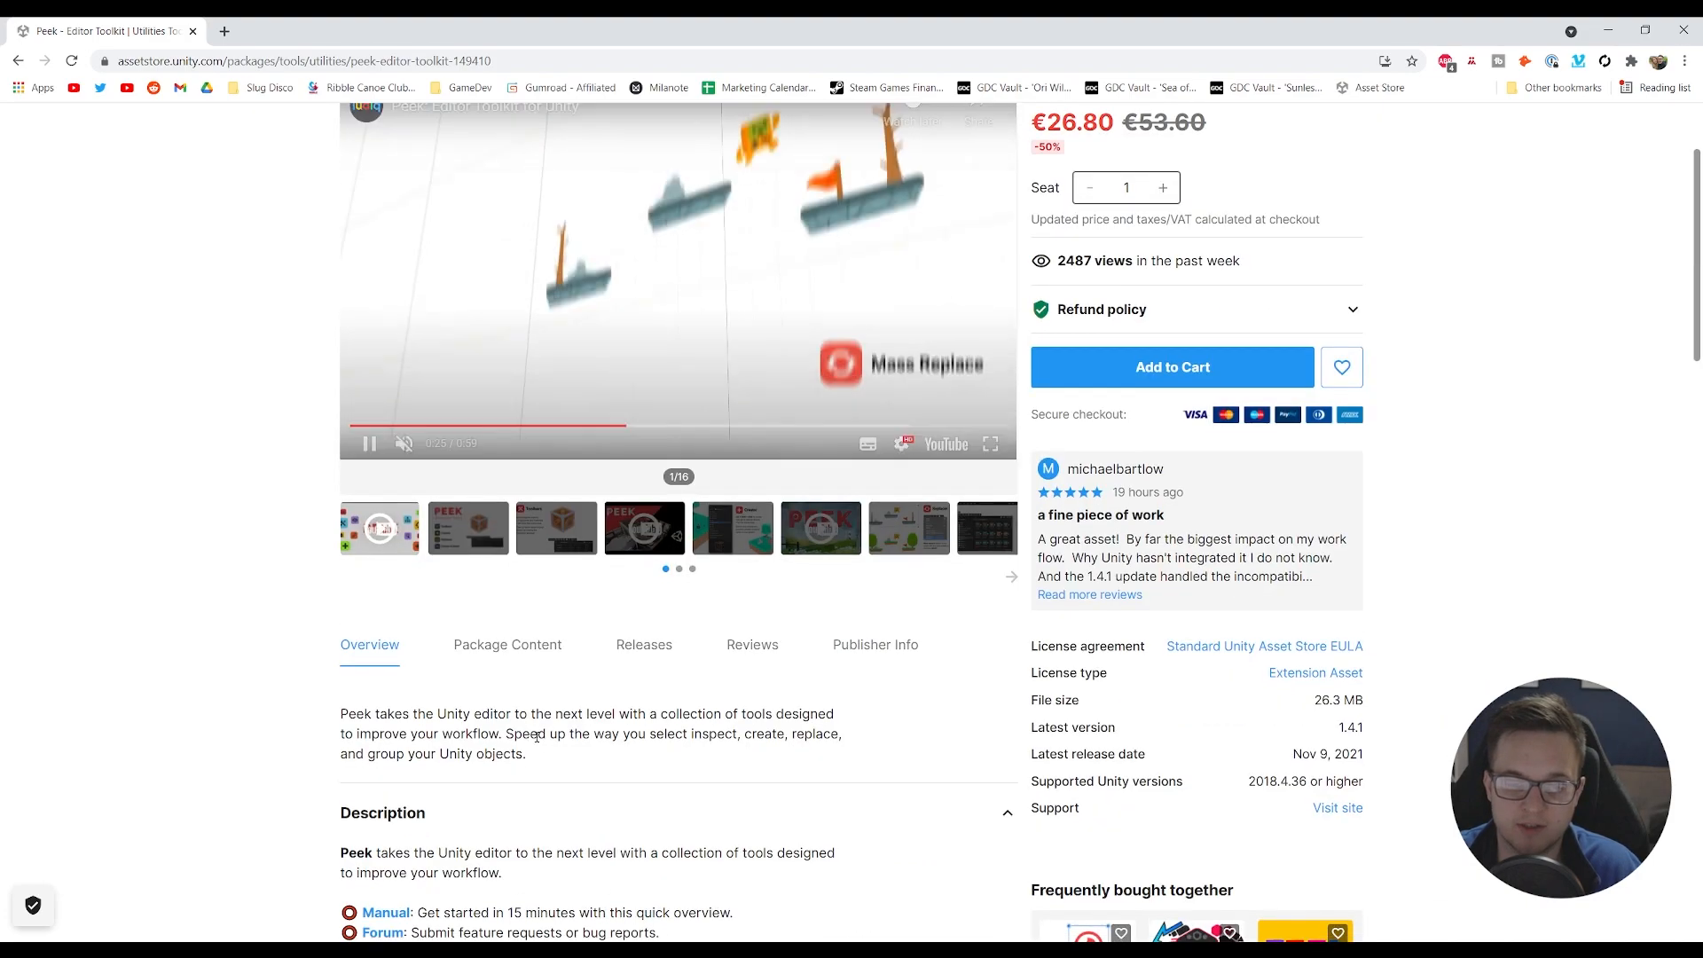
scroll(641, 371, "up", 4)
left_click(530, 609)
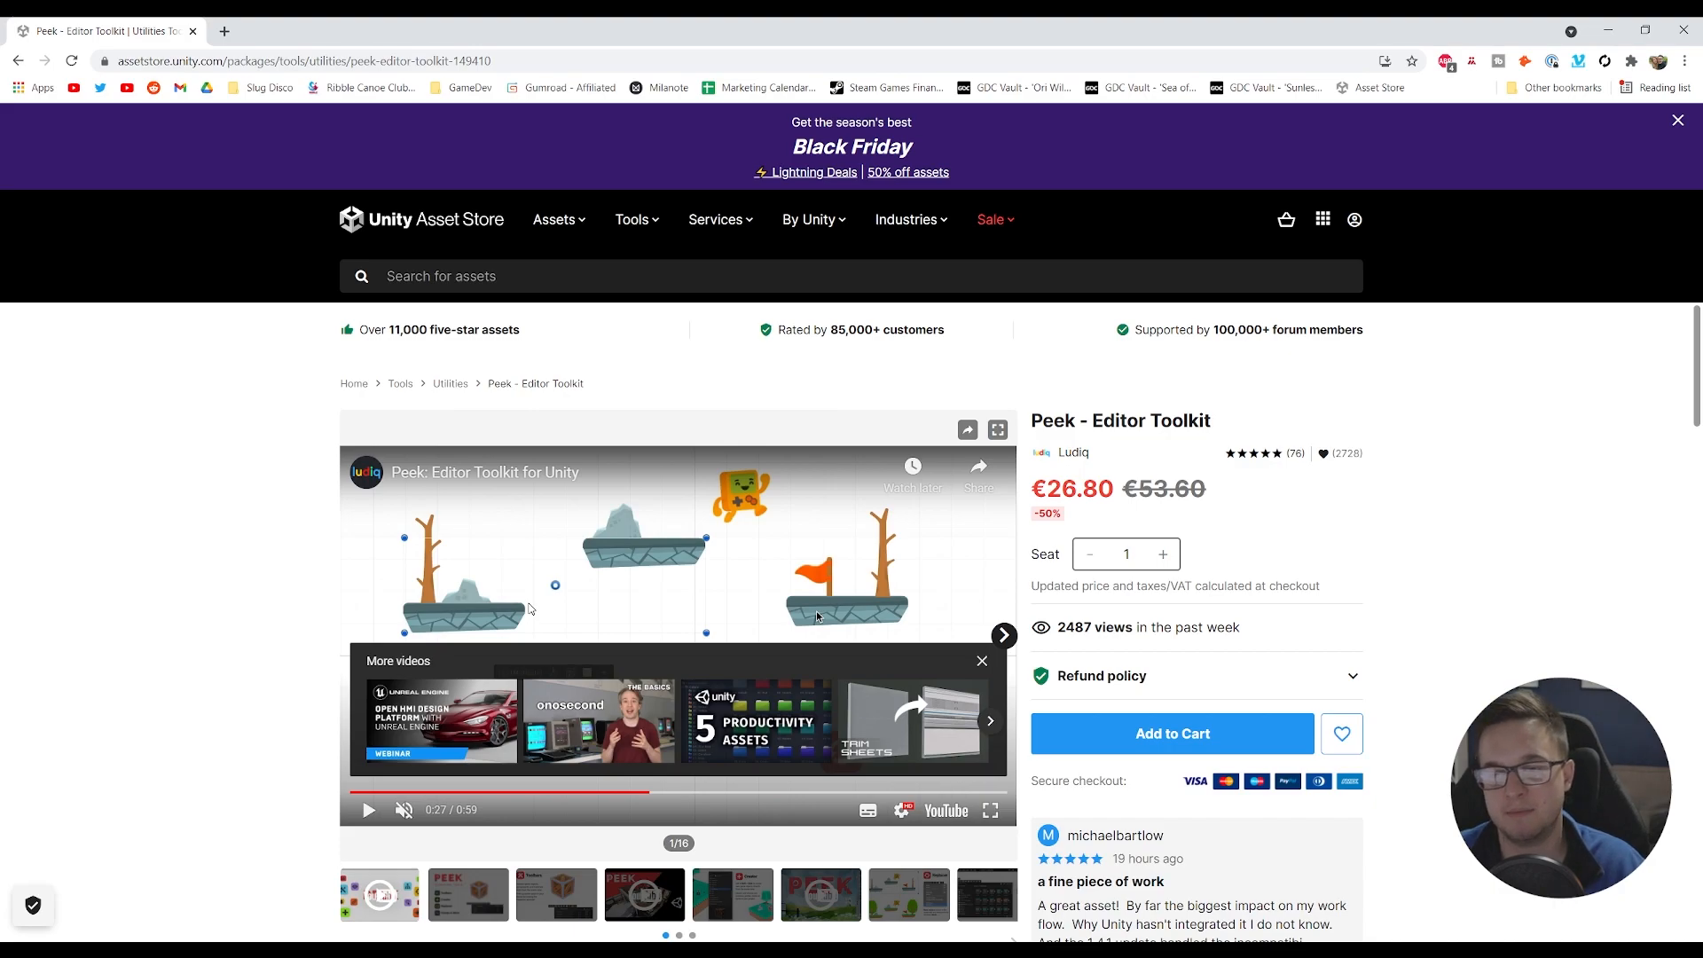
scroll(354, 761, "down", 10)
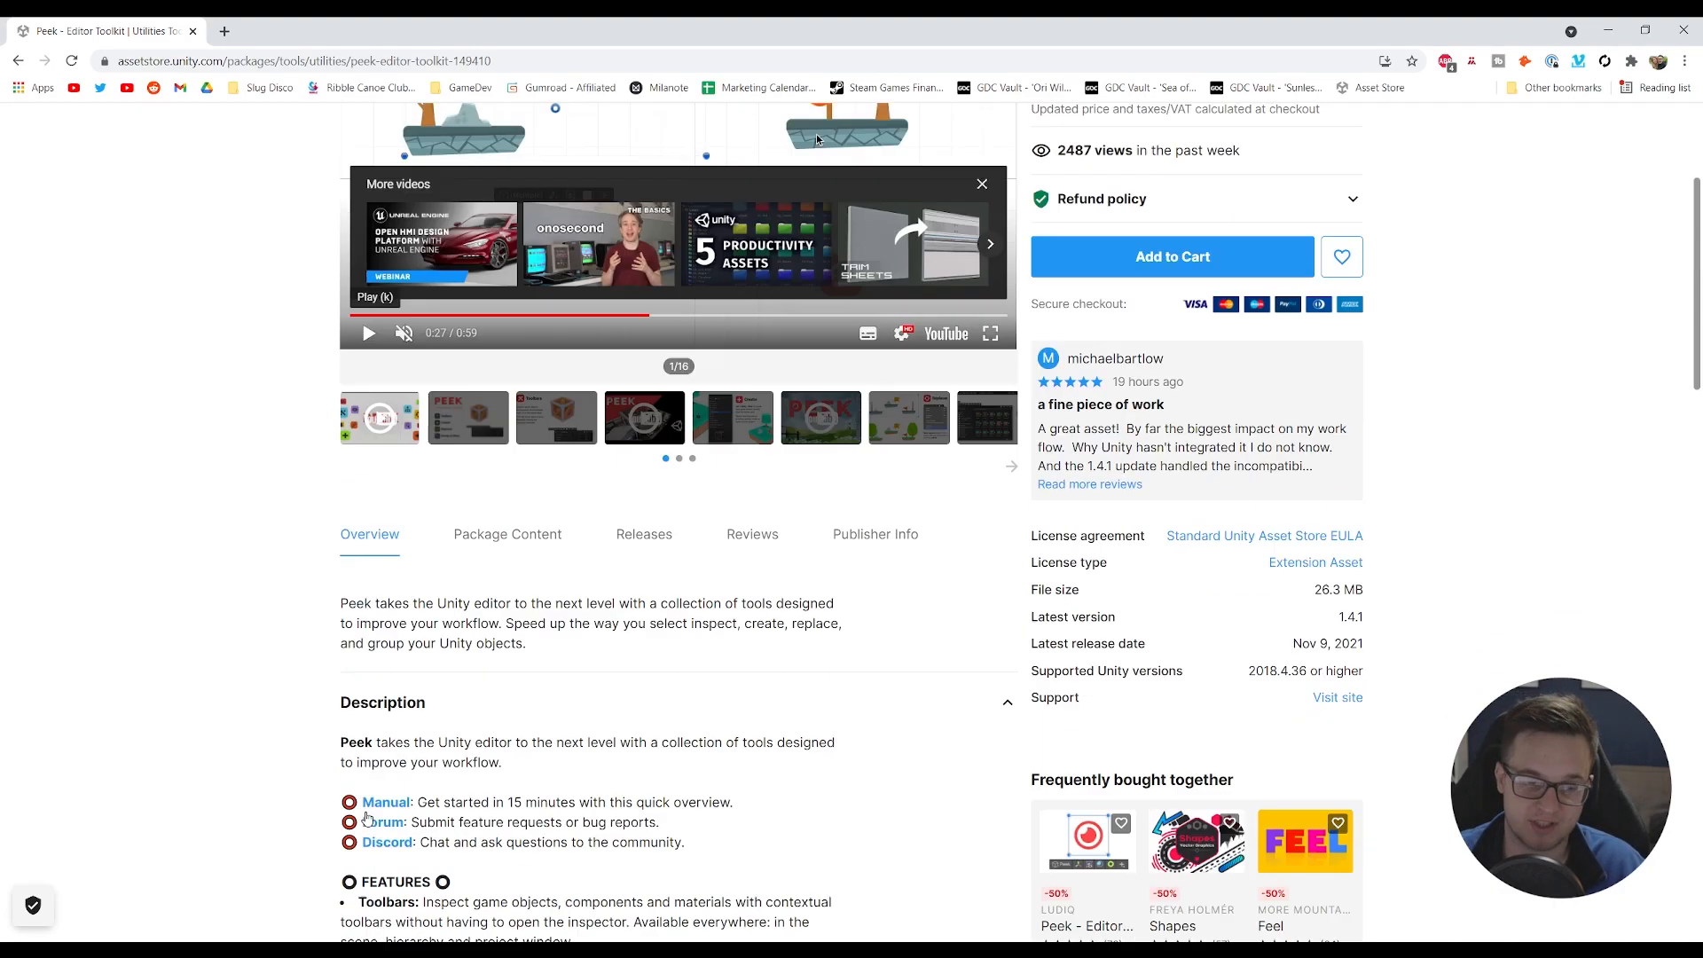
scroll(270, 768, "up", 6)
scroll(275, 767, "up", 3)
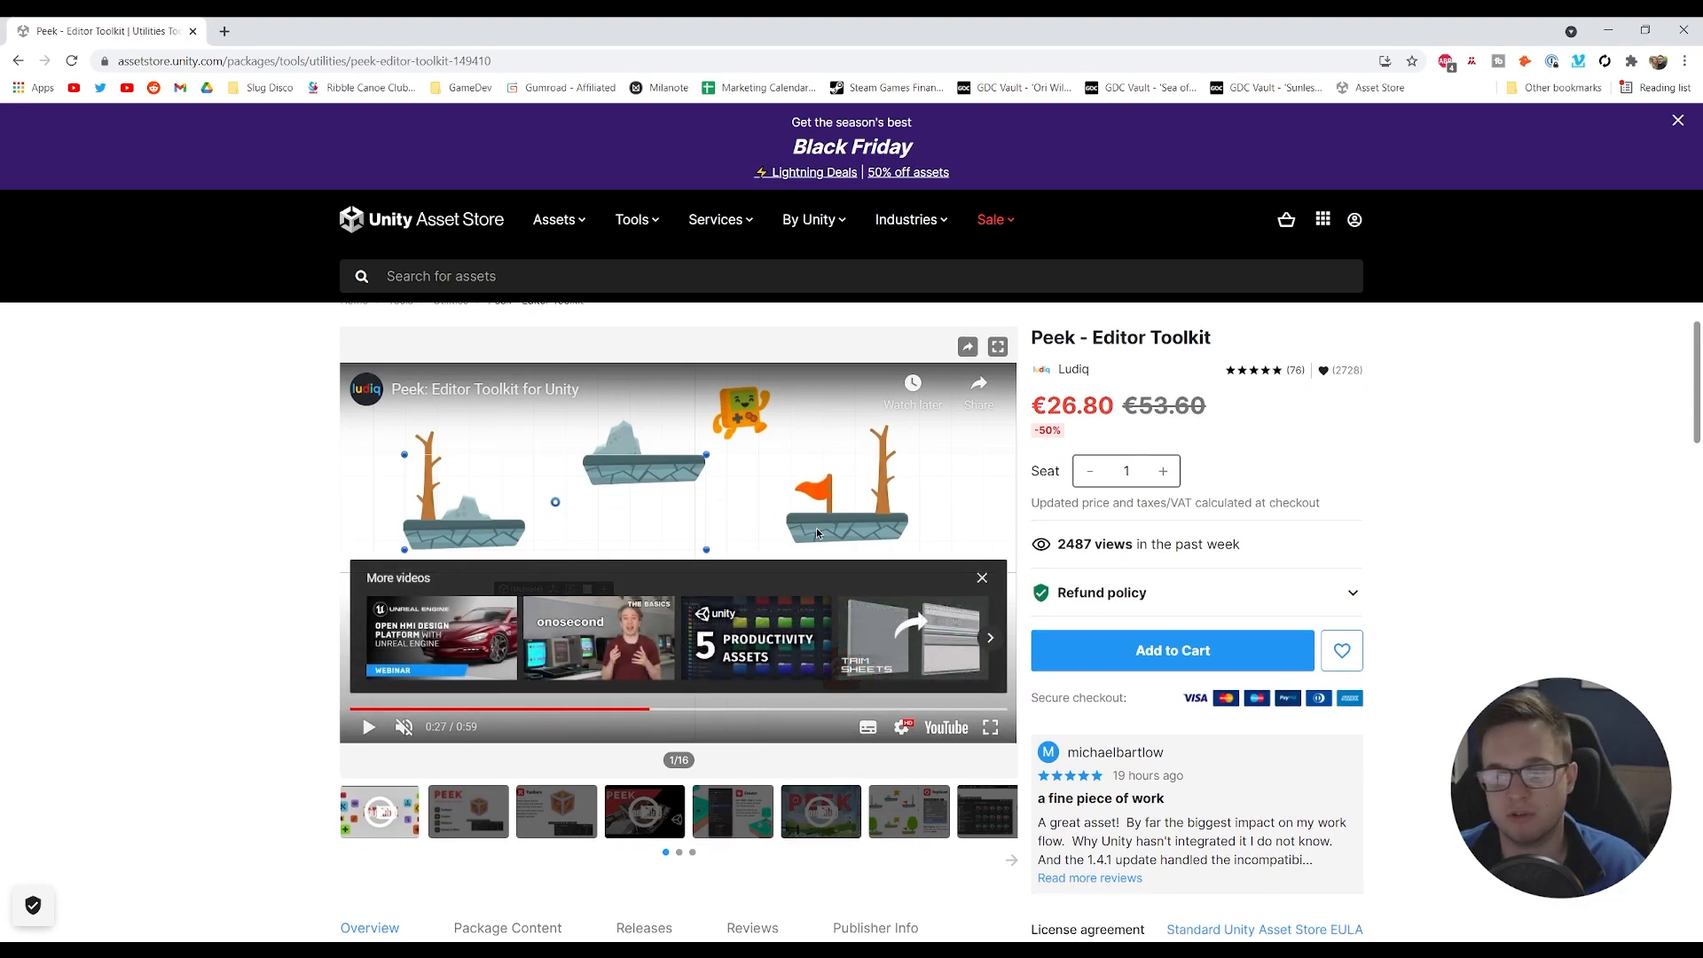
- Switch to the Unity editor project CinemachineCameraAngles and apply the Default window layout
mouse_move(1090, 950)
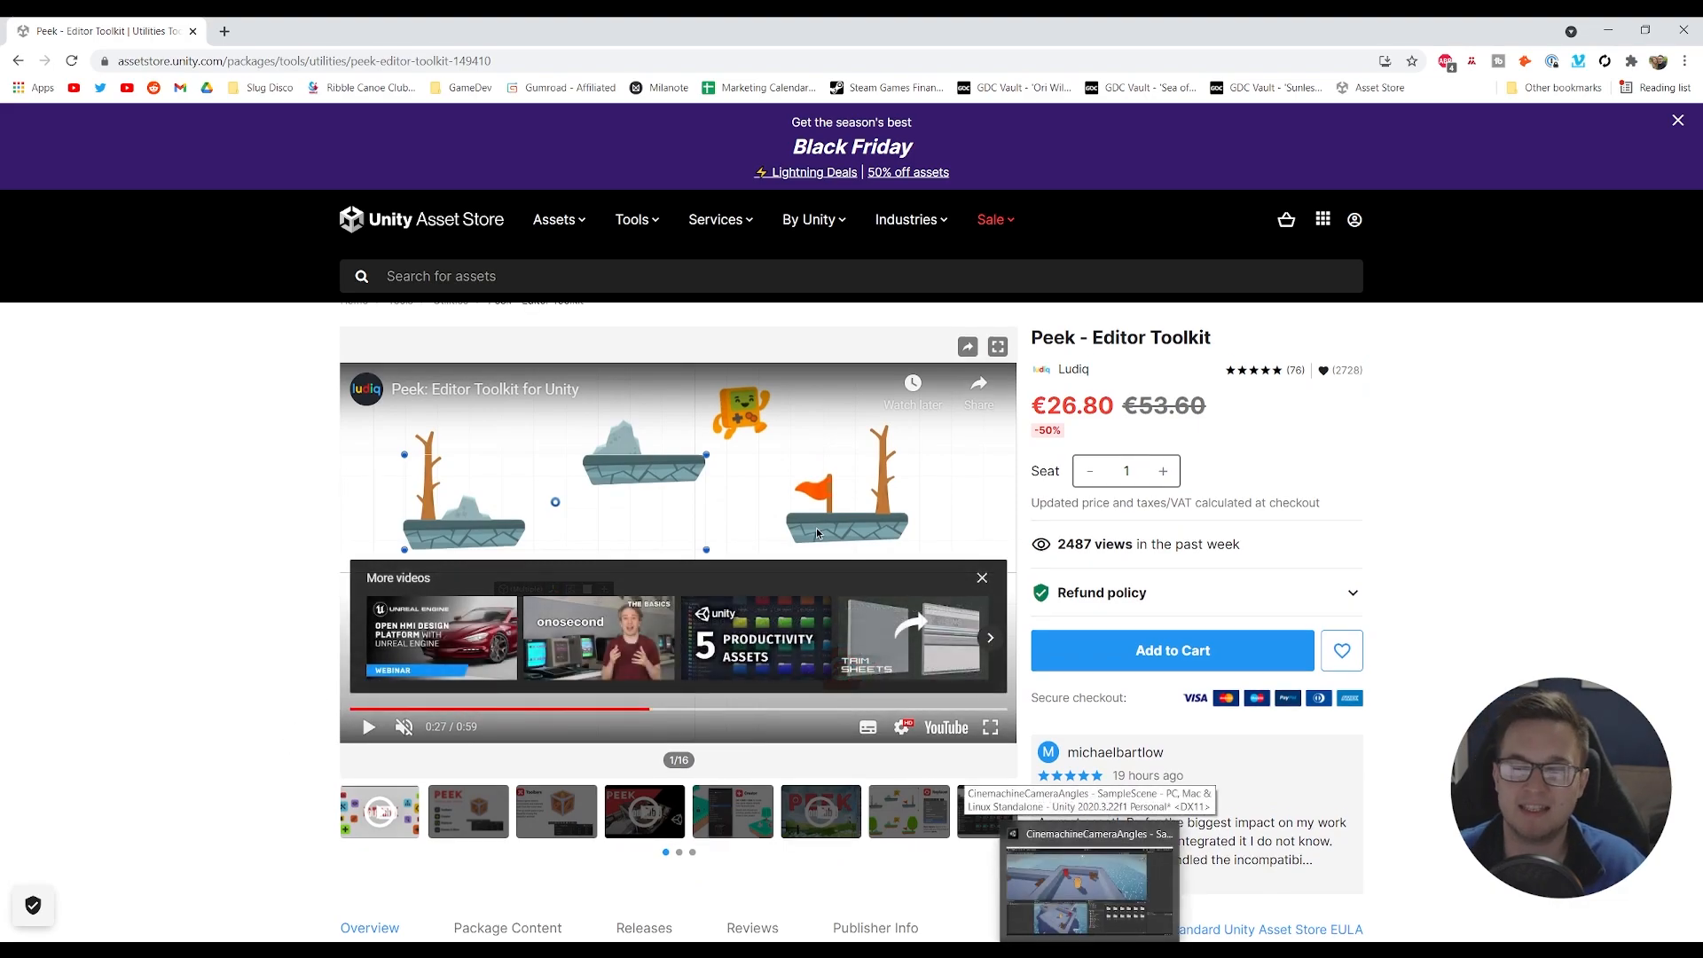
left_click(1090, 887)
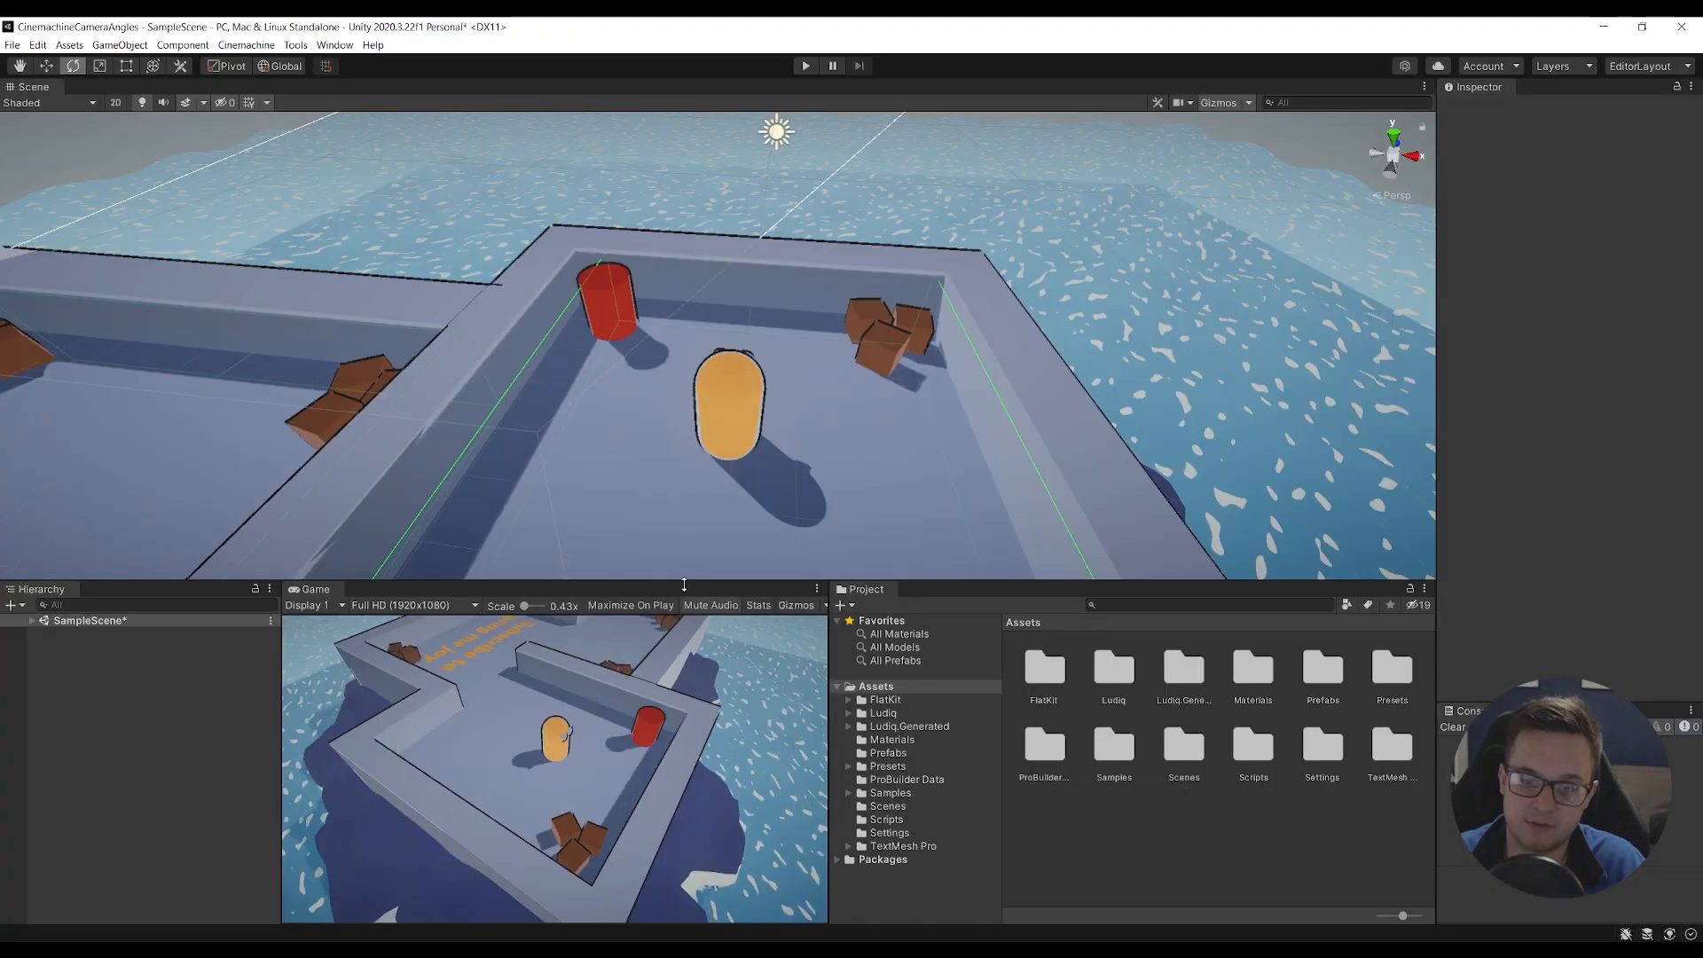
right_click_drag(829, 342, 905, 337)
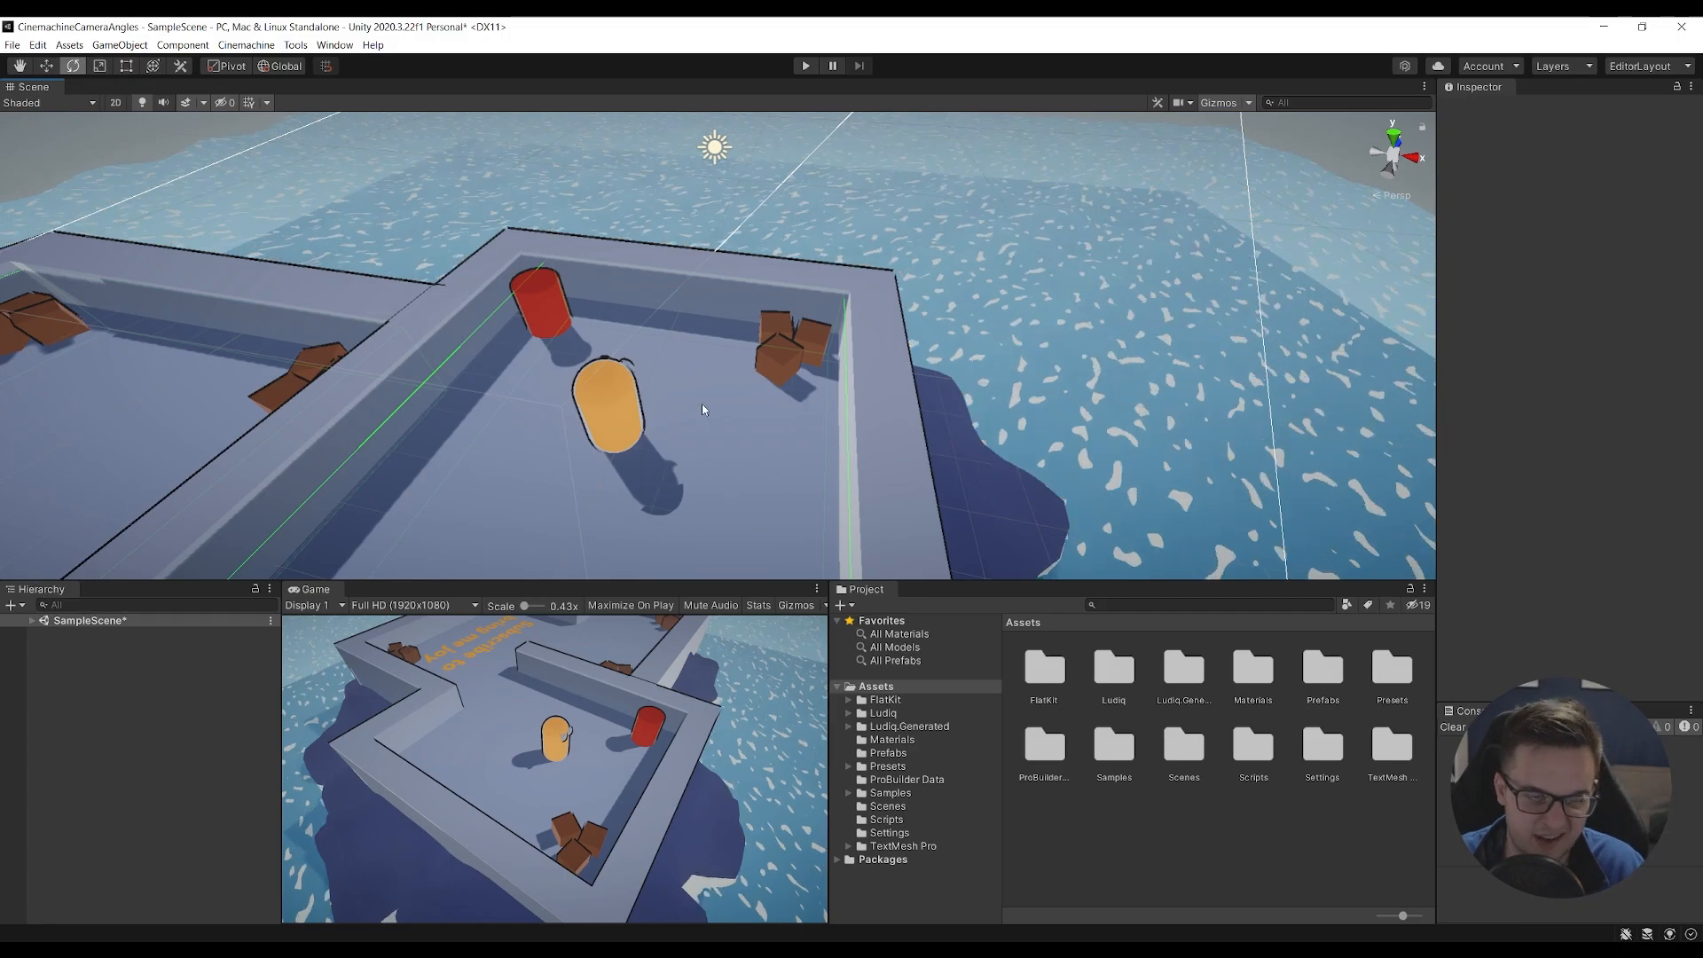
left_click(1648, 66)
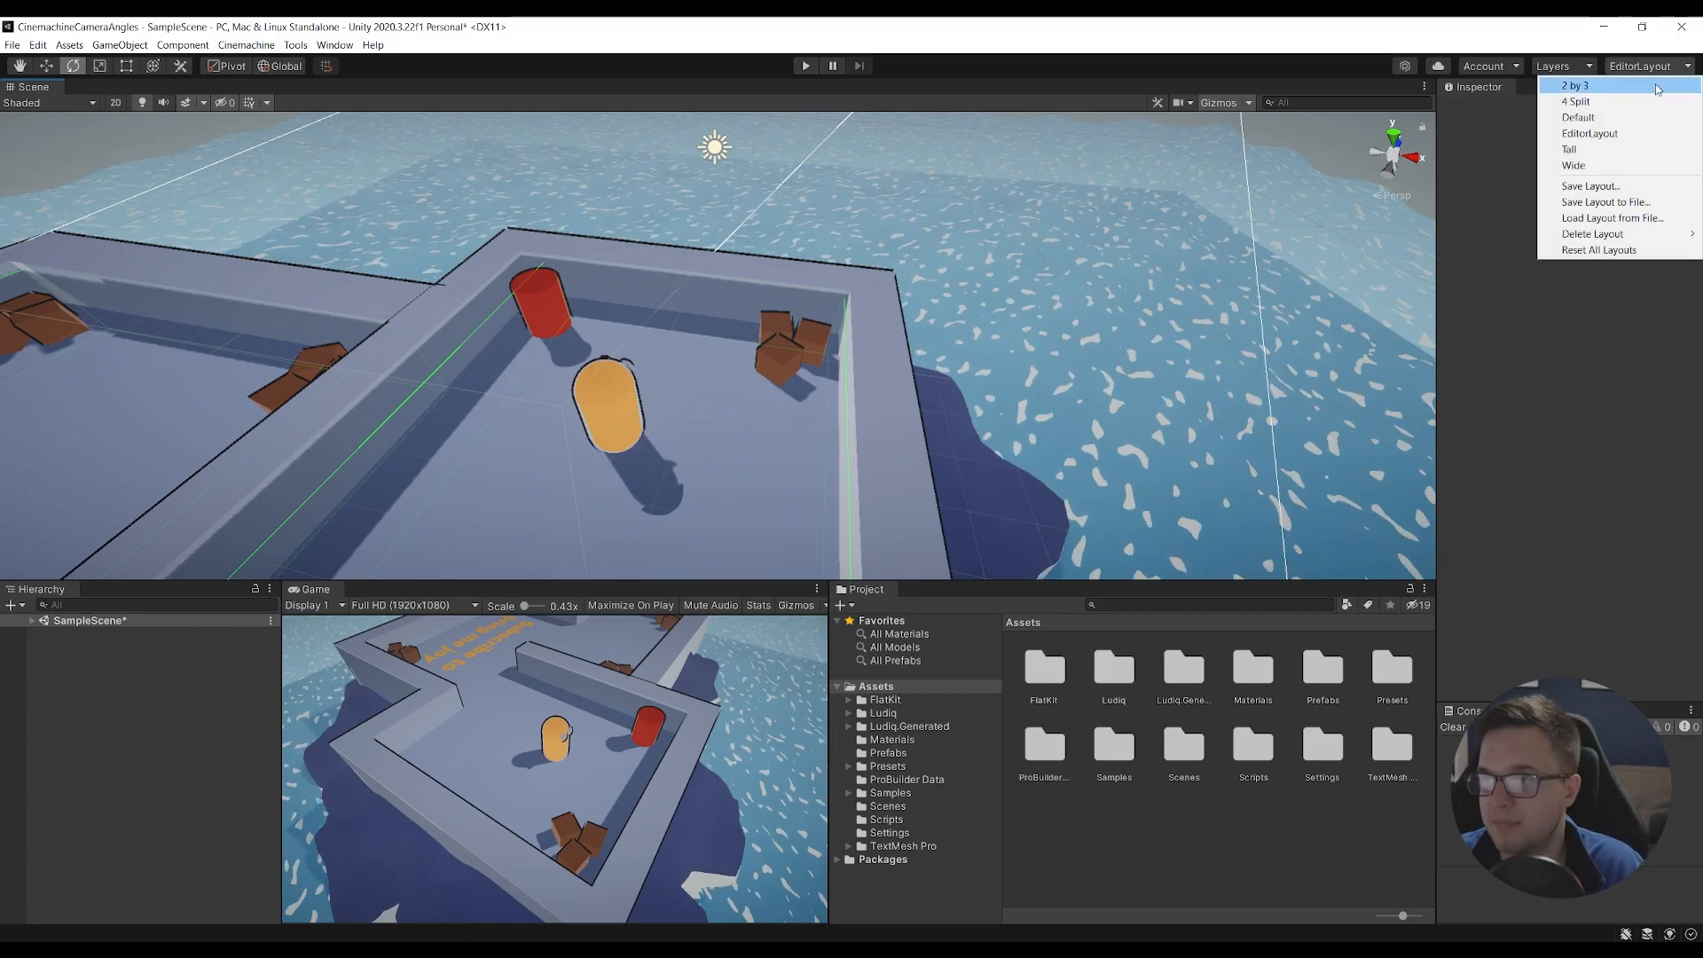
left_click(1621, 117)
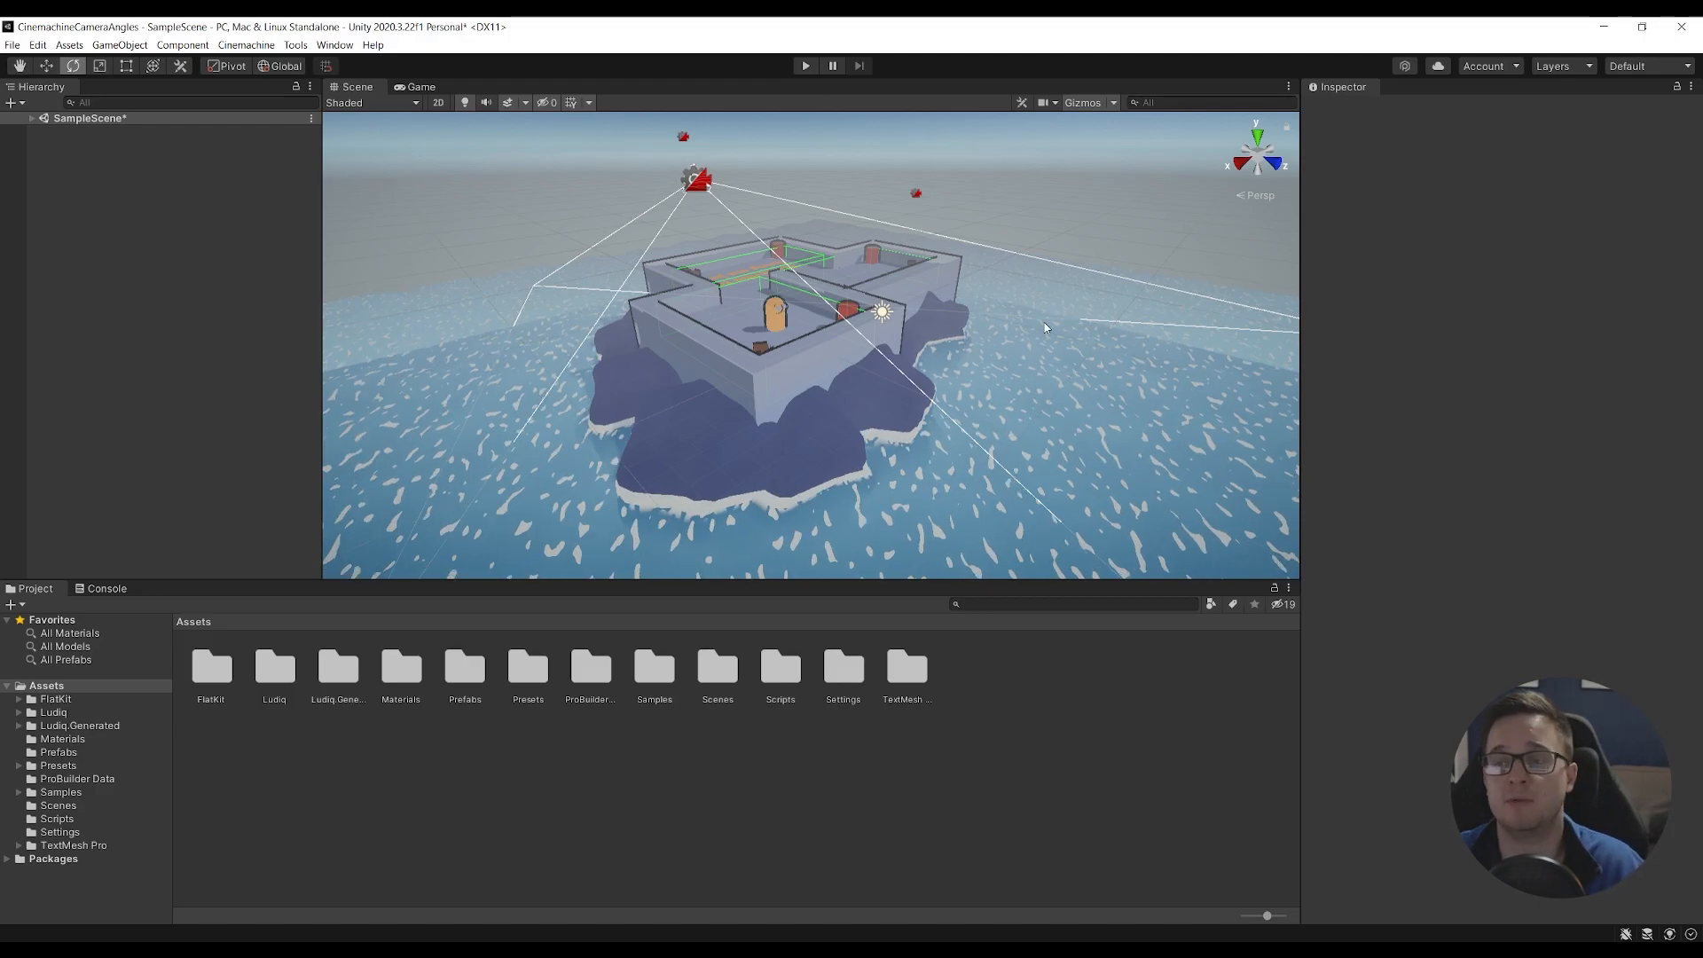
- Close the Inspector and dock the Console beside the Project window, widening the Console's share of the space
right_click(1359, 99)
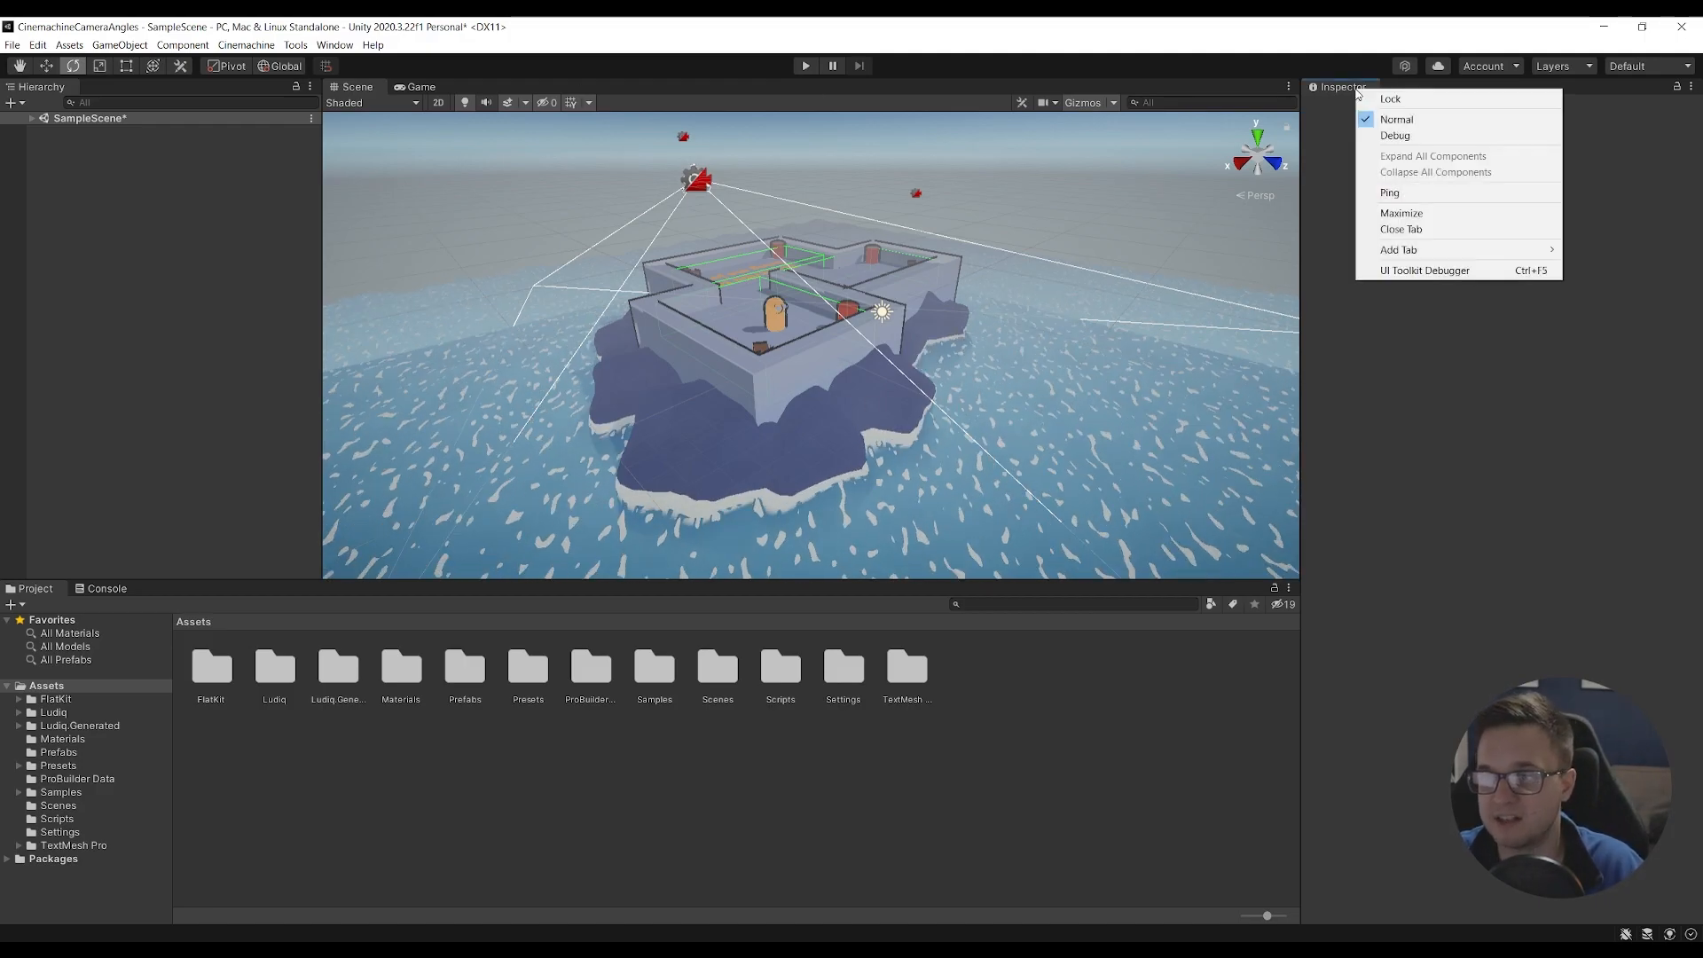
left_click(1411, 231)
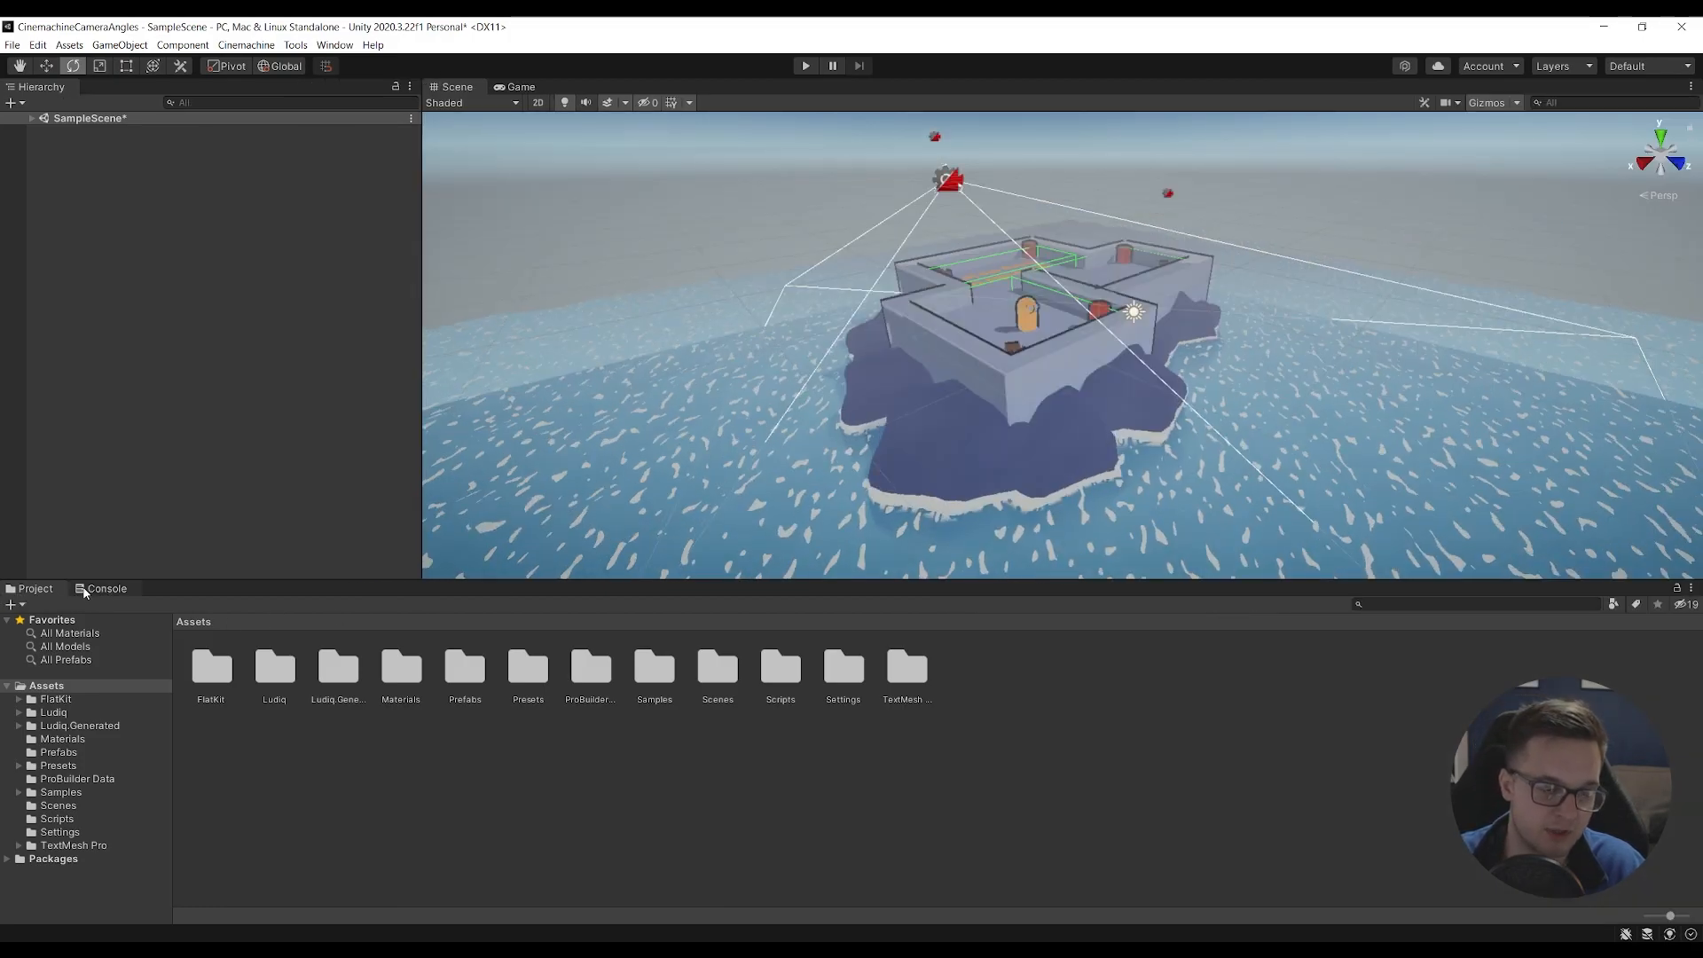
left_click_drag(101, 592, 1543, 736)
left_click_drag(1137, 711, 992, 715)
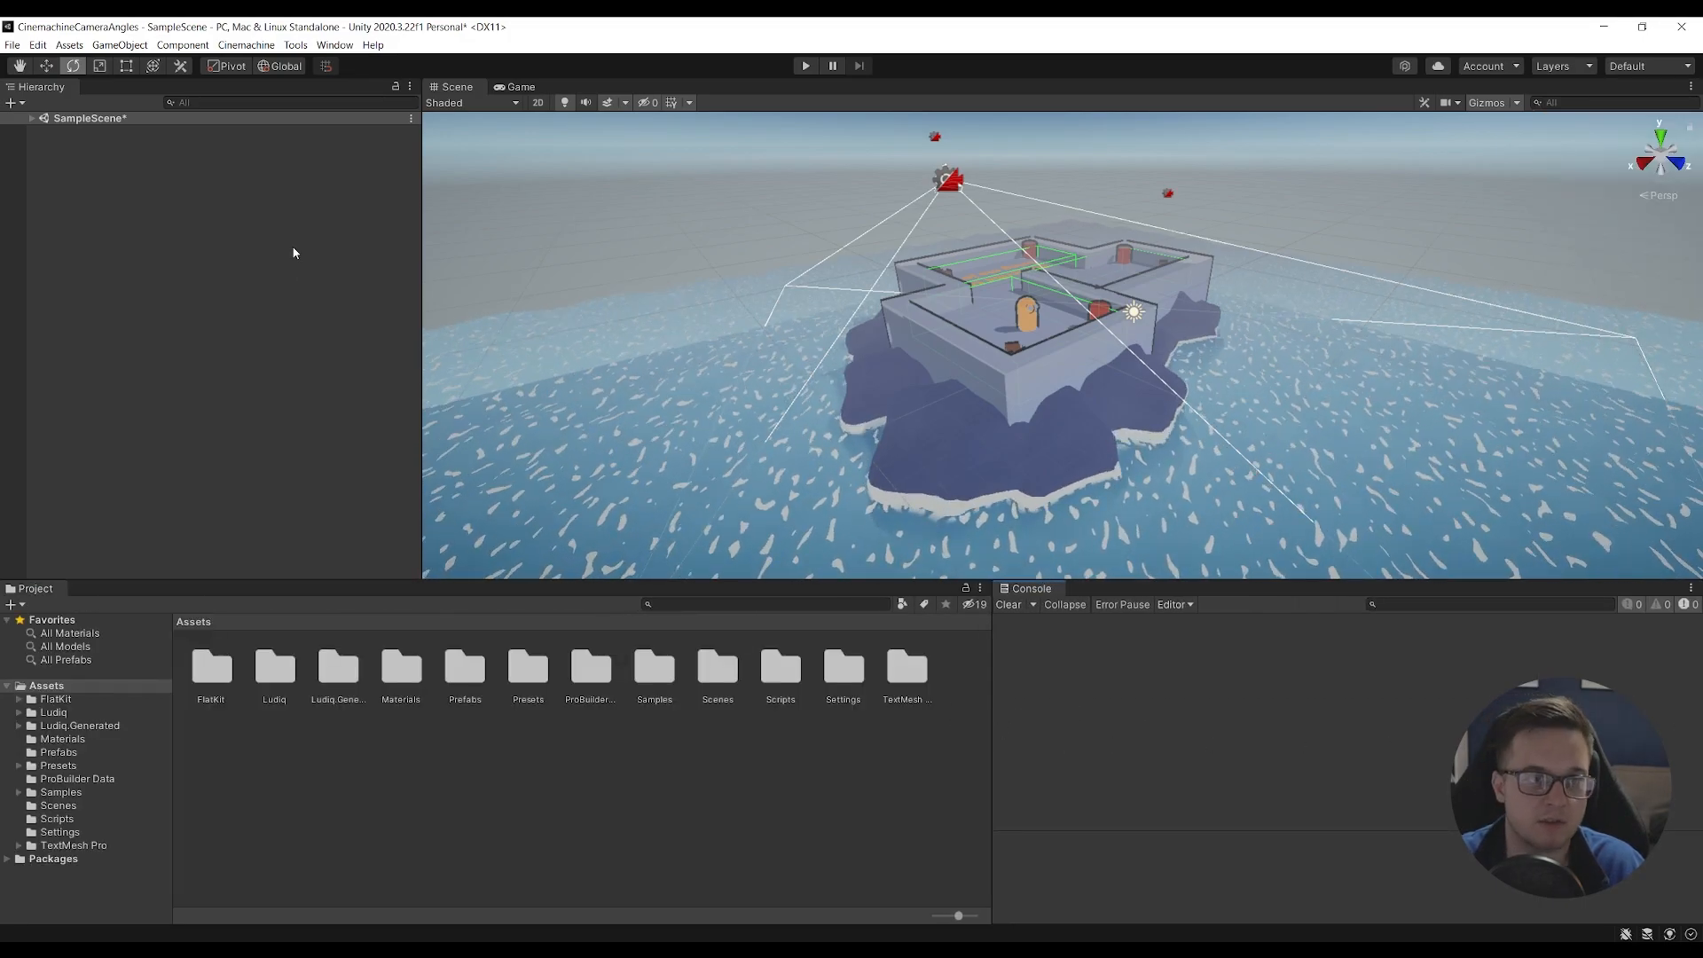
- Close the Hierarchy and maximize the Scene view around the barrel and player capsule
right_click(34, 86)
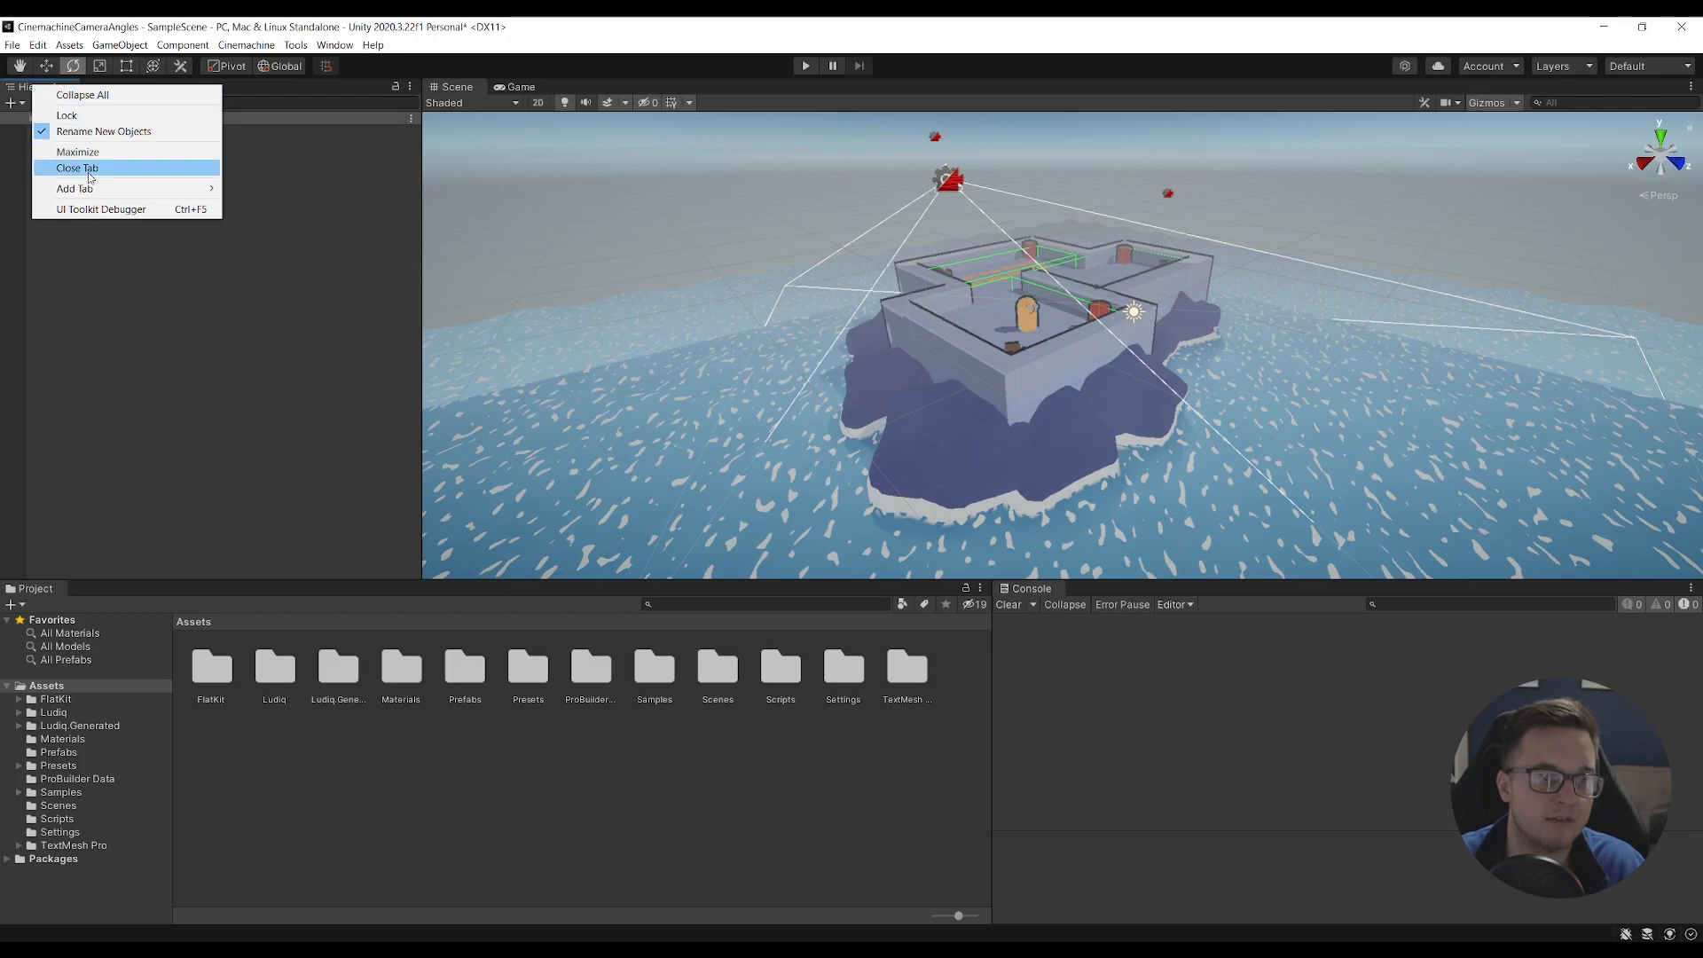
left_click(88, 173)
right_click_drag(1350, 417, 1509, 349)
right_click_drag(944, 282, 612, 427)
left_click(624, 434)
key("shift+space")
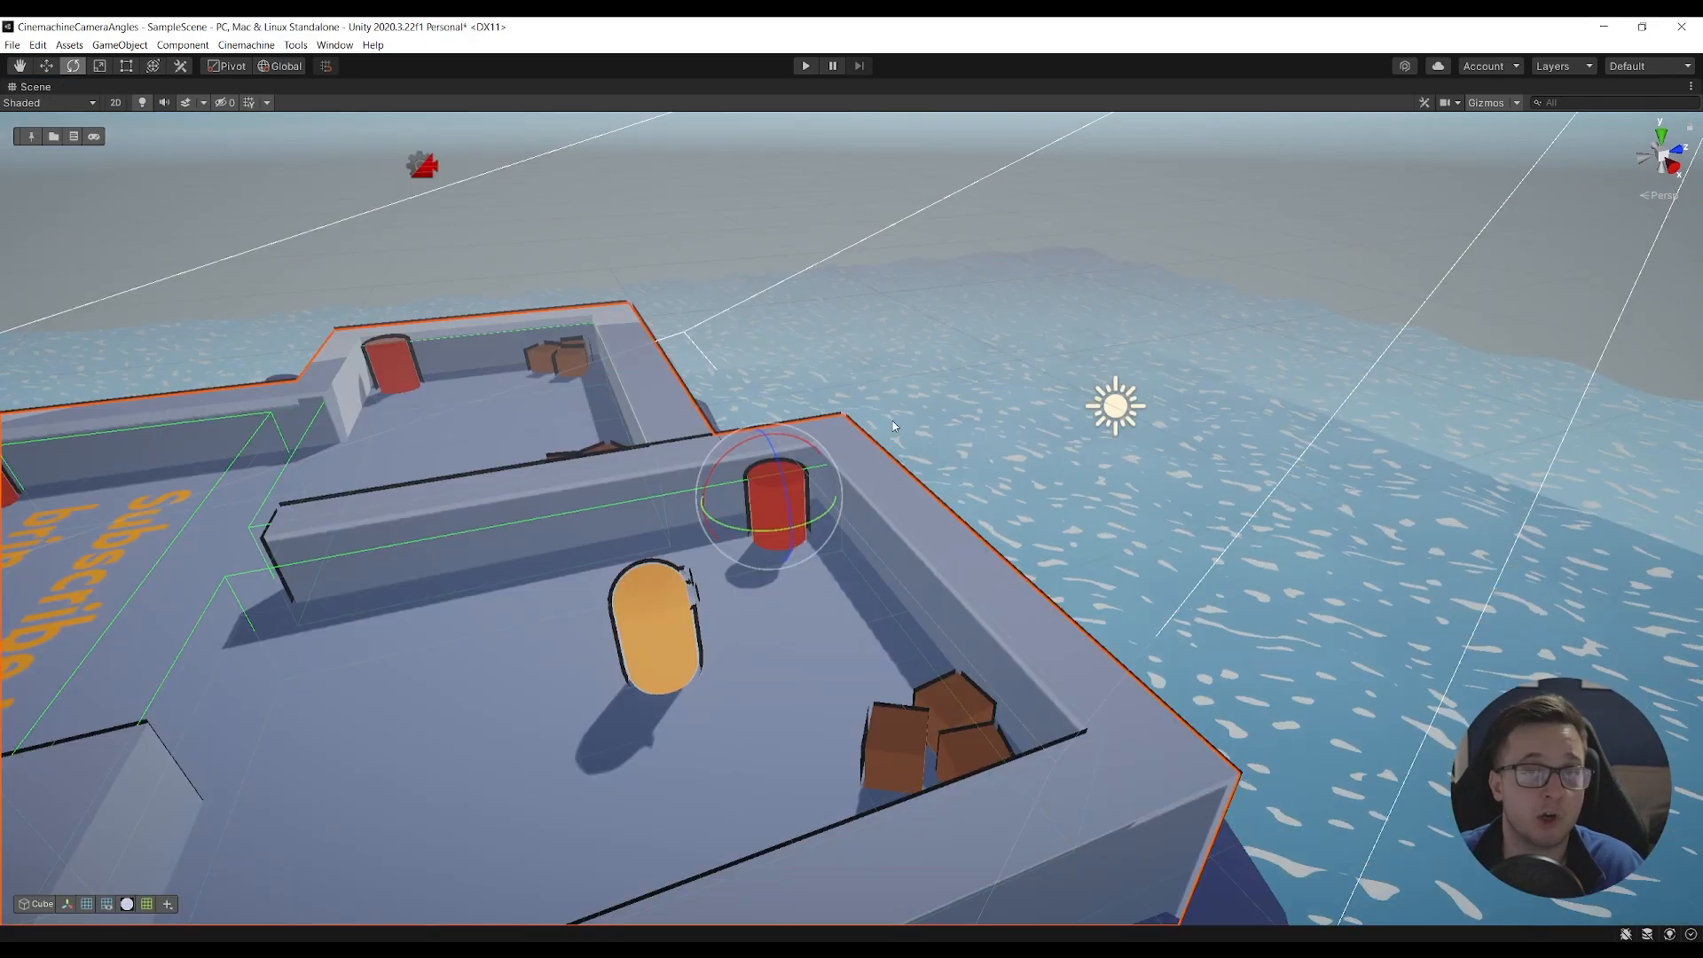
- Restore the docked layout from the maximized Scene view and maximize the Scene view again
right_click_drag(896, 426, 1039, 607)
left_click(1040, 606)
key("shift+space")
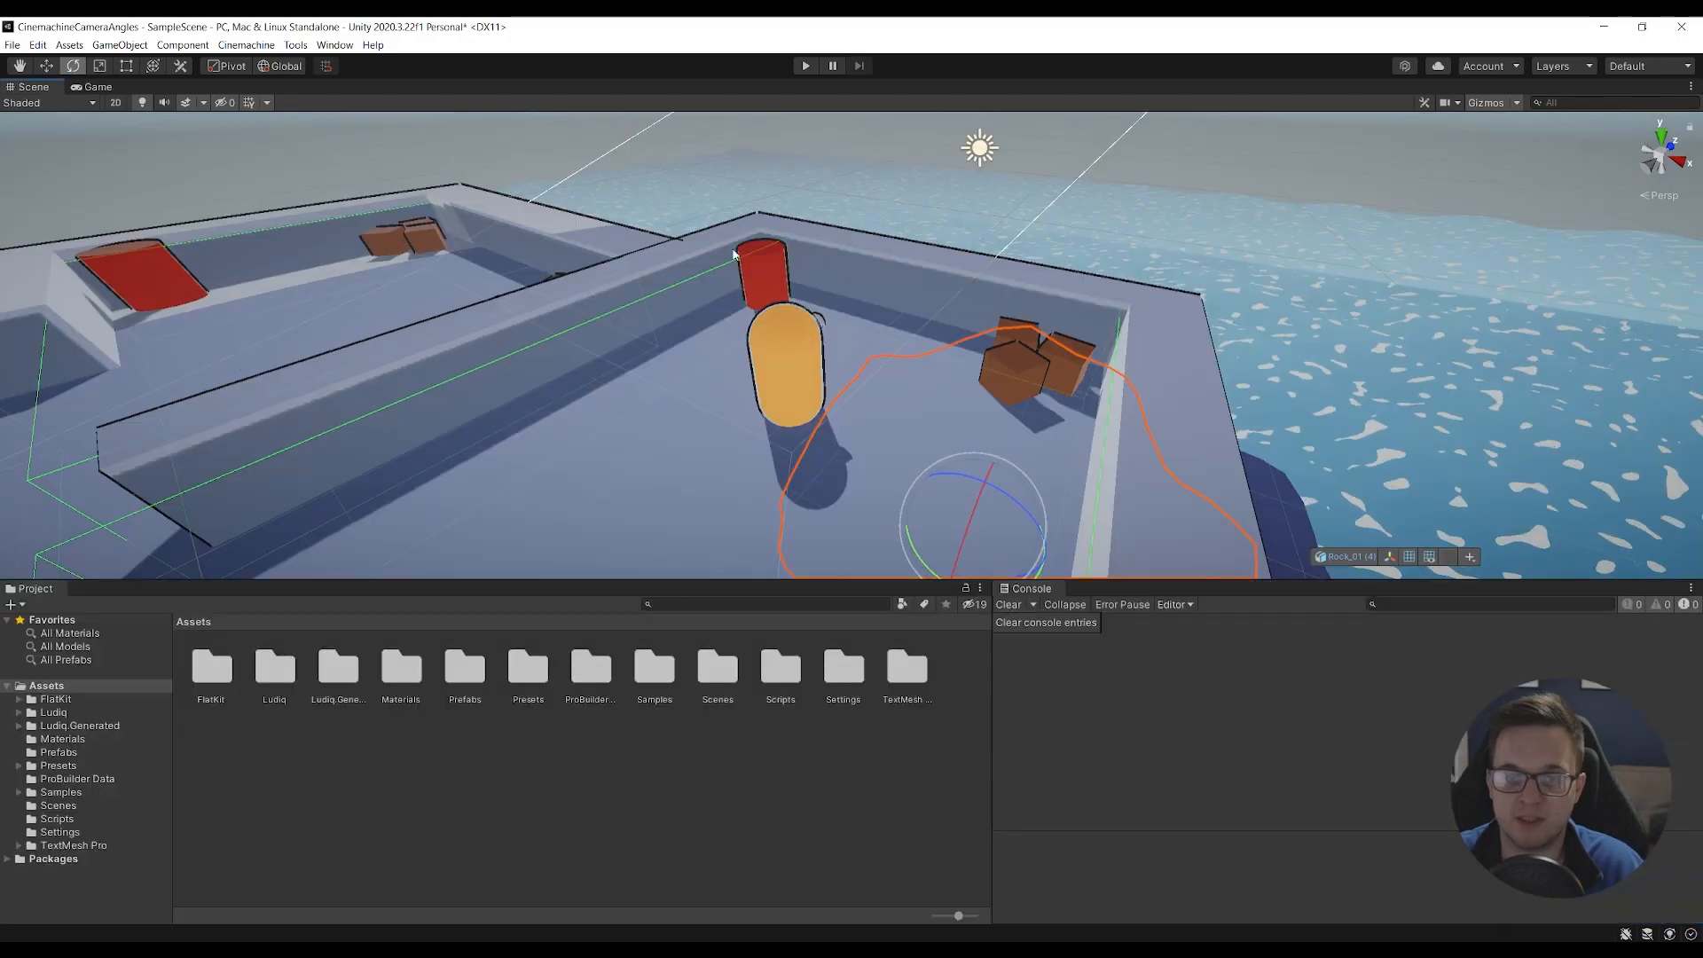
left_click(682, 414)
key("shift+space")
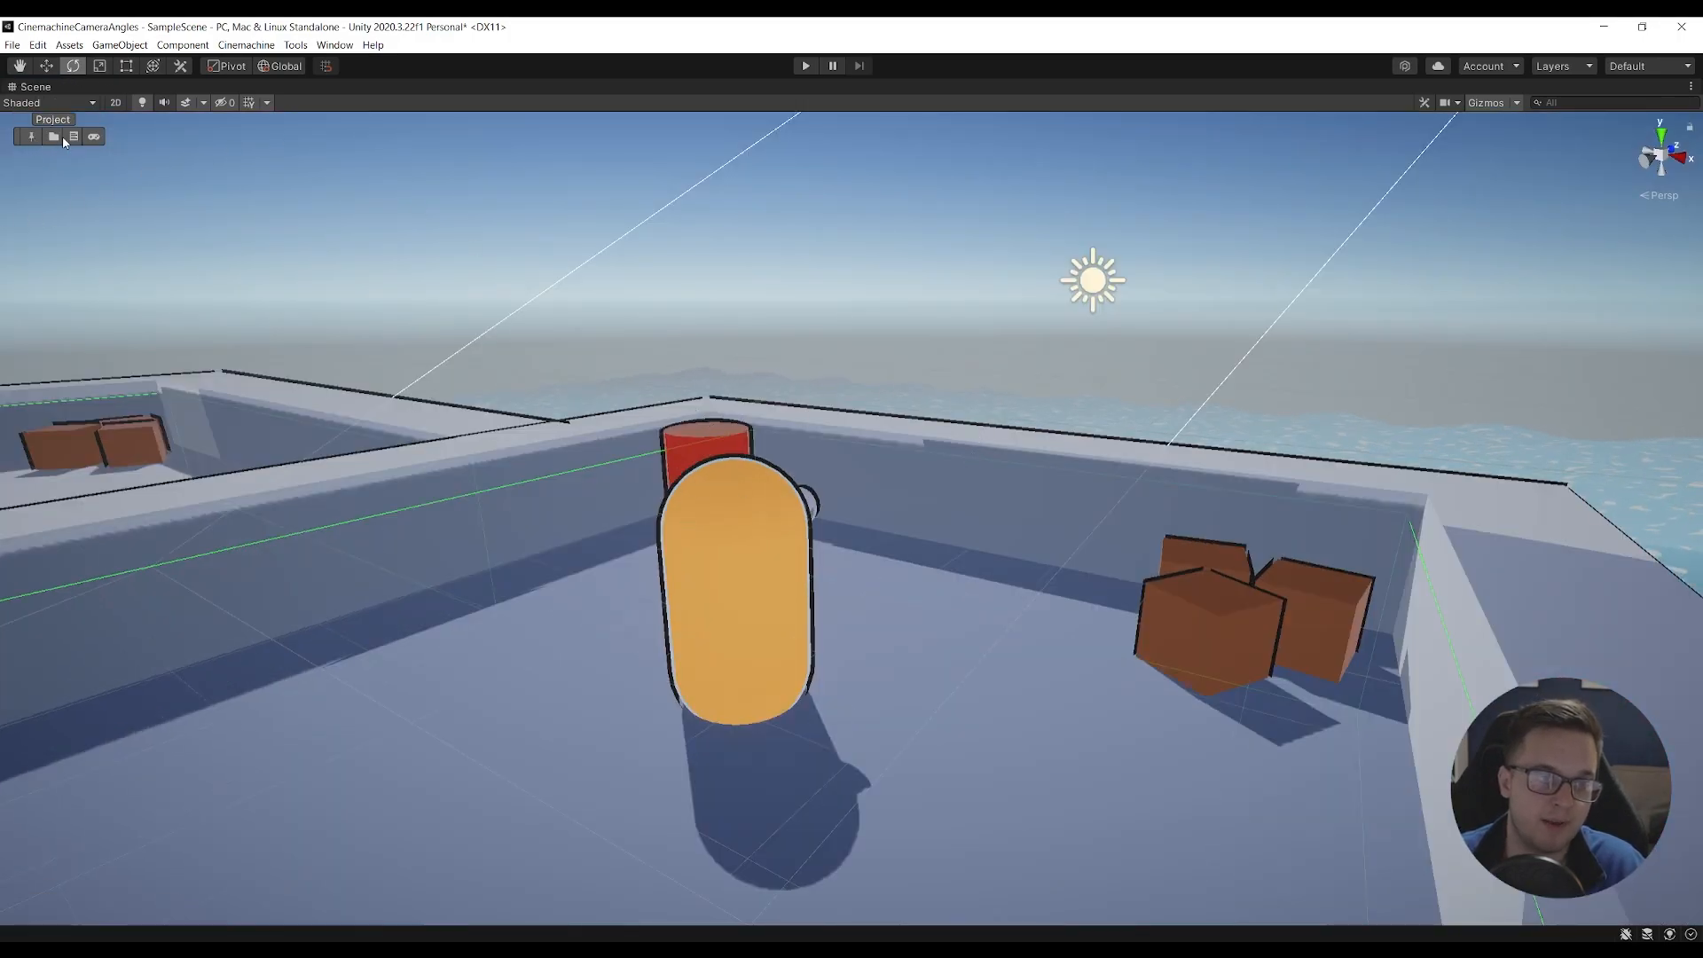
- Open the Game view as a floating window over the Scene and play-test the player's movement in it
left_click(94, 138)
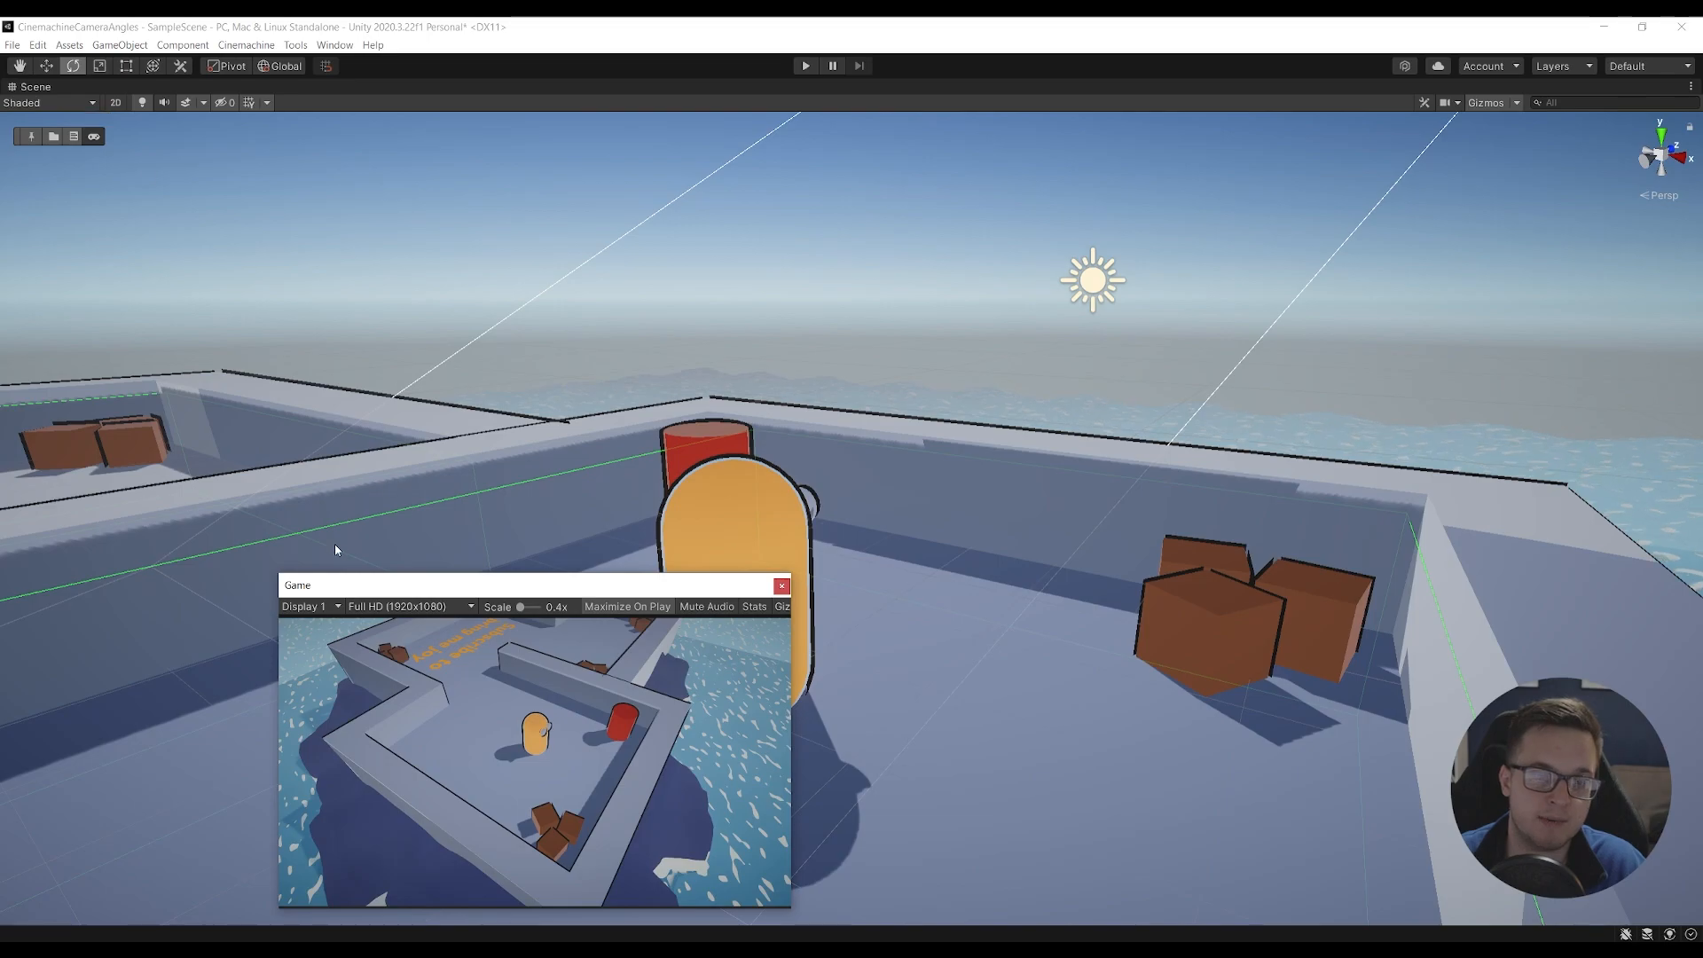
left_click_drag(320, 587, 922, 374)
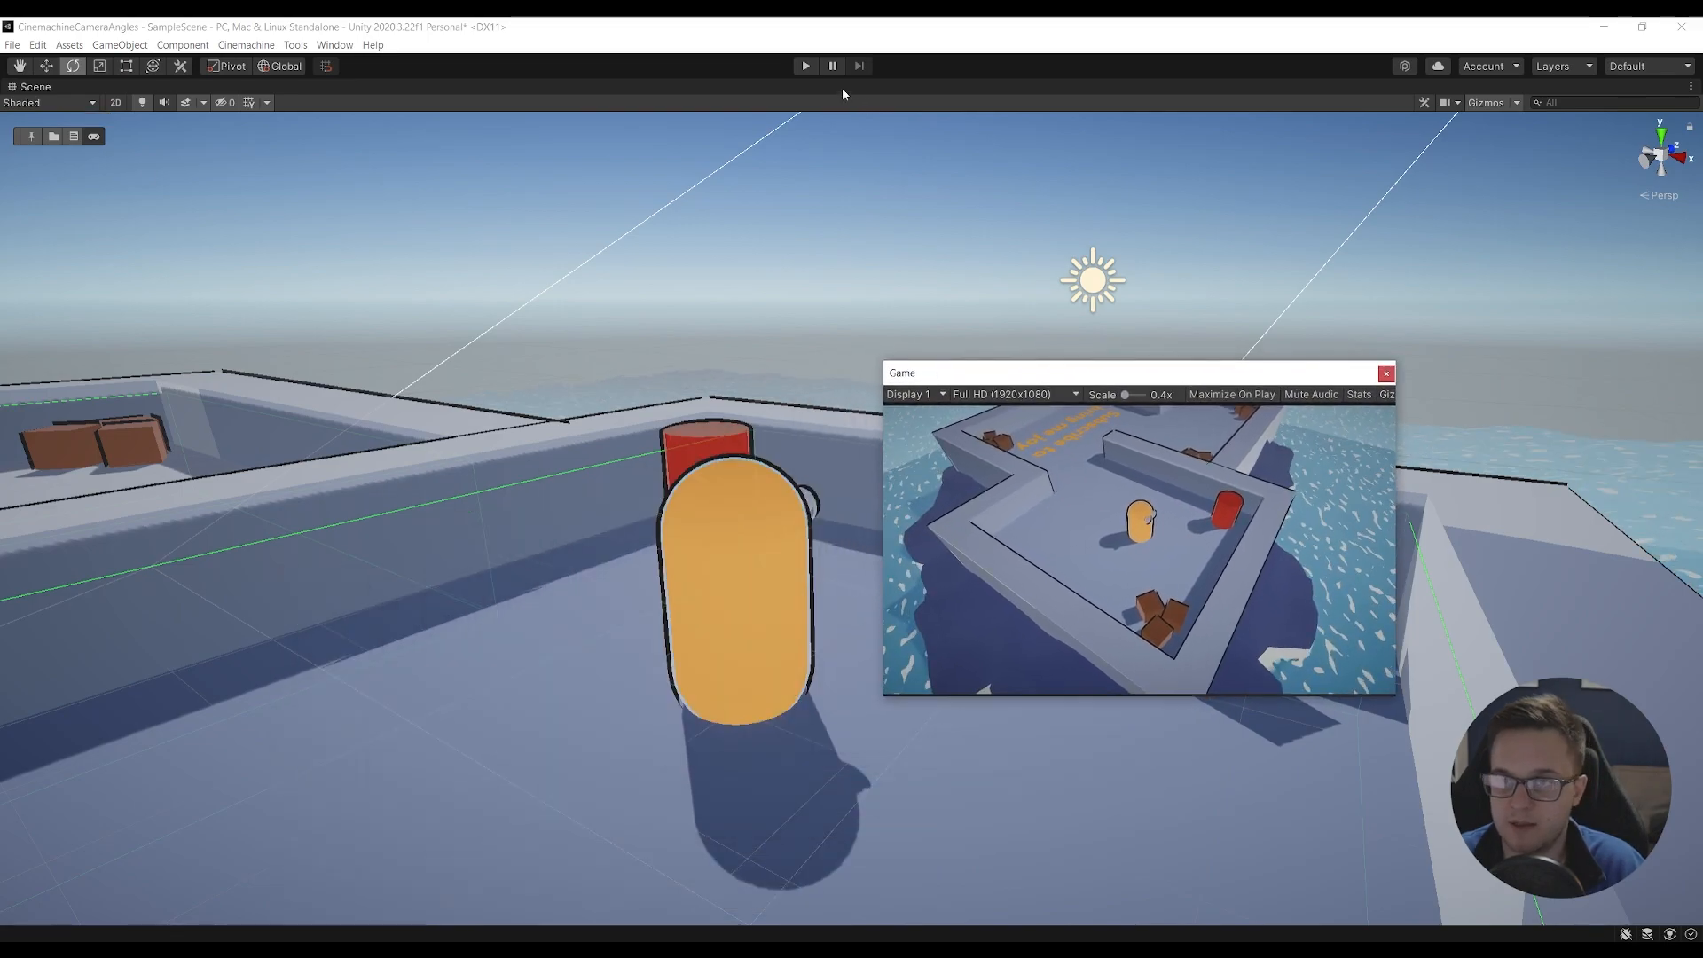
left_click(806, 66)
key("a")
key("w")
key("a")
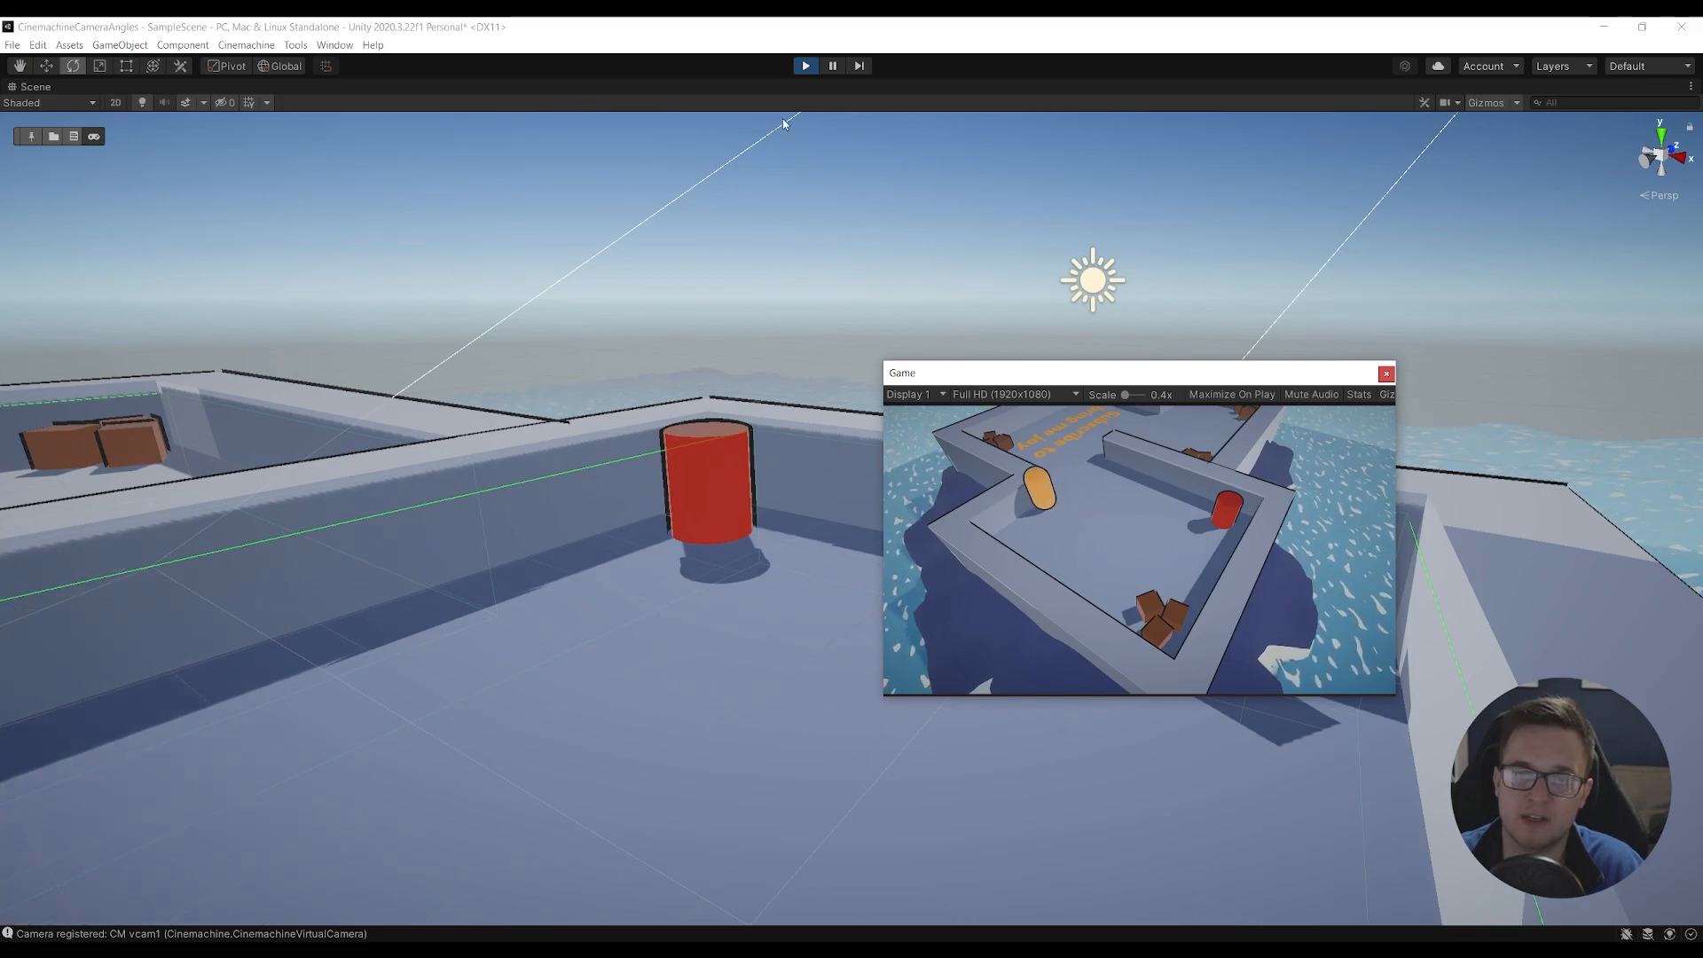
left_click(804, 66)
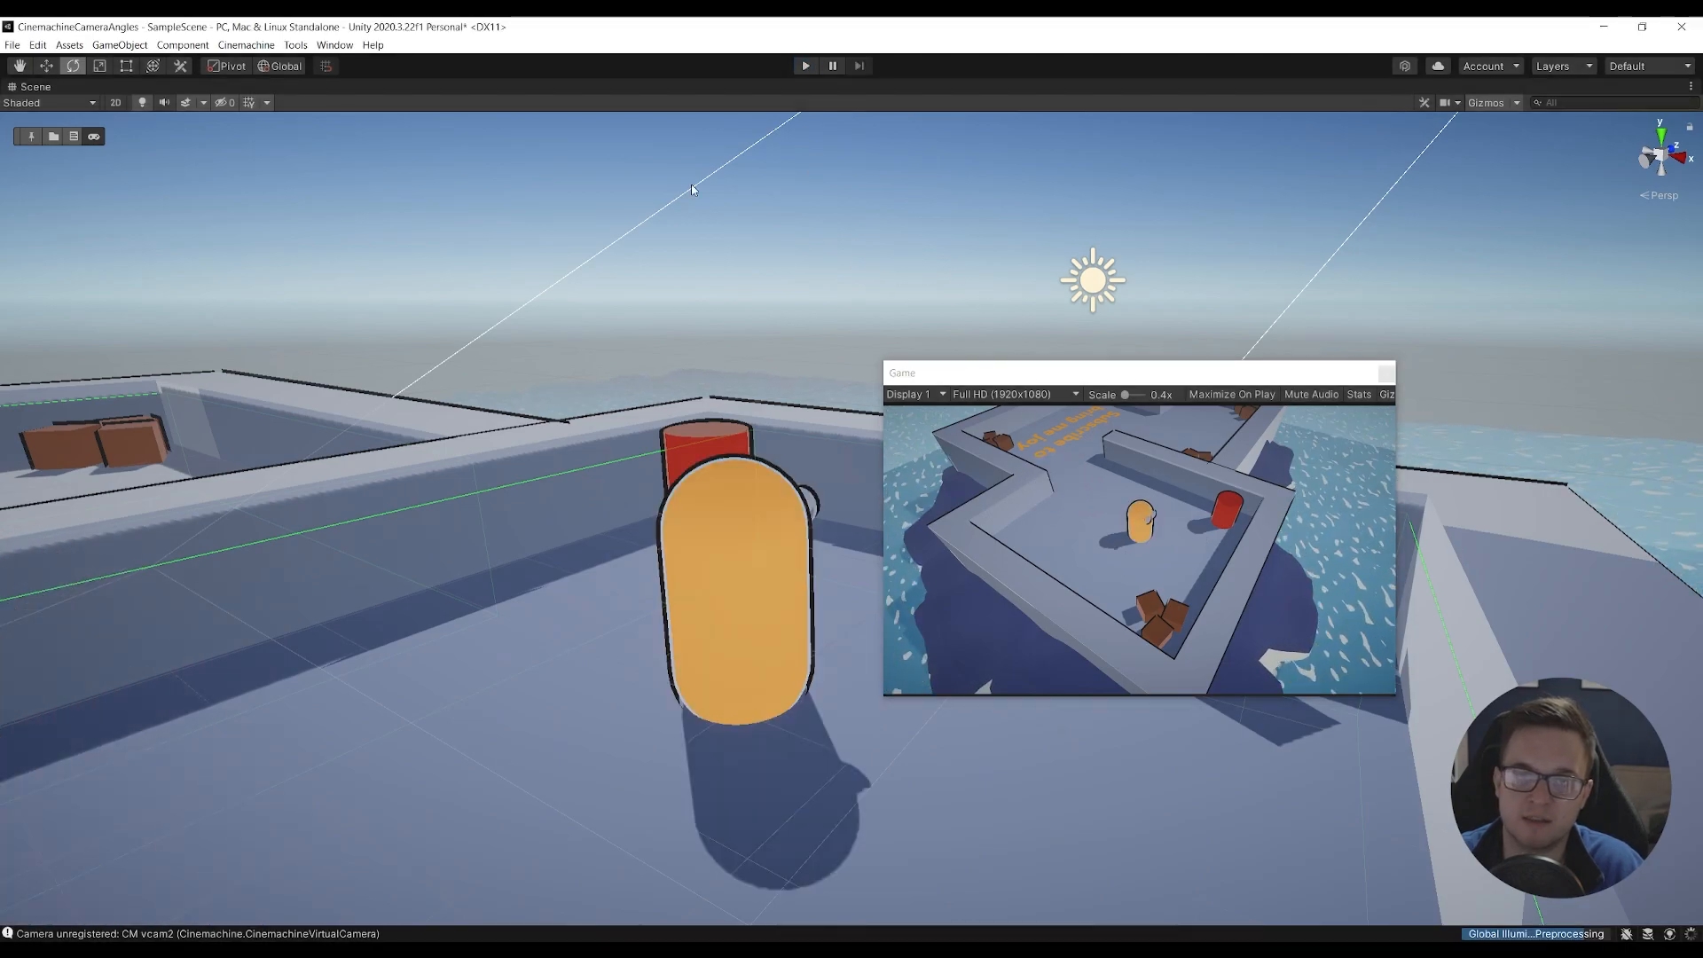
- Close the floating Game view and check the logs in the floating Console, closing it as well
left_click(94, 136)
left_click(74, 137)
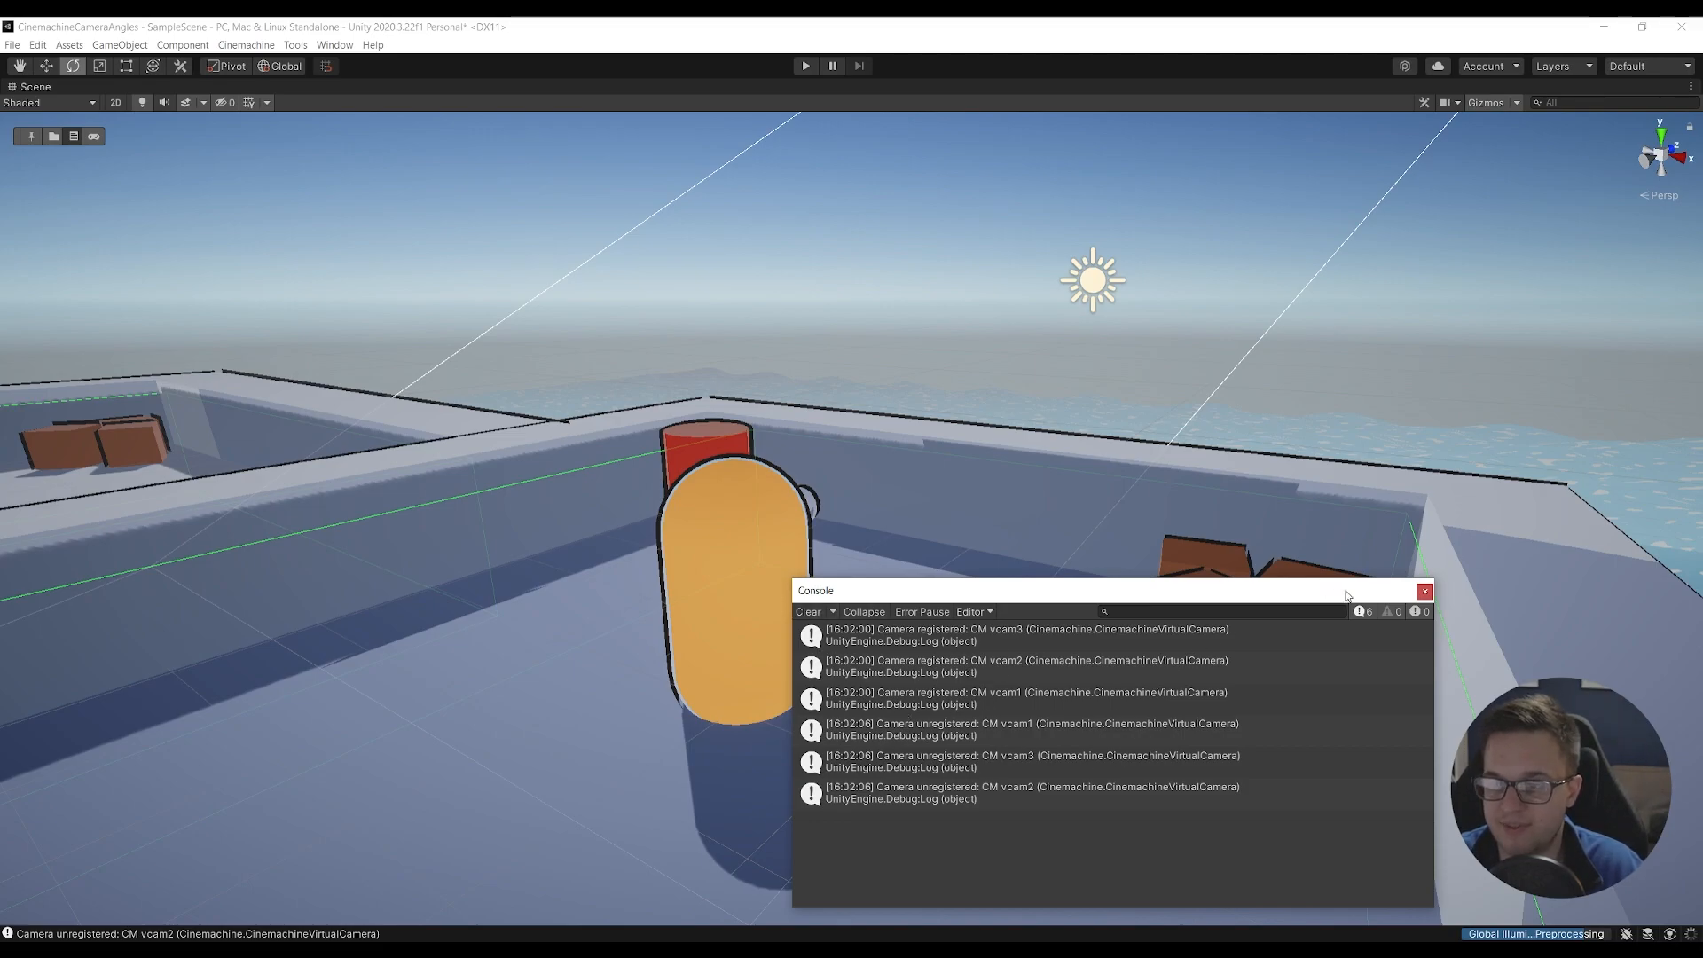
left_click(1425, 591)
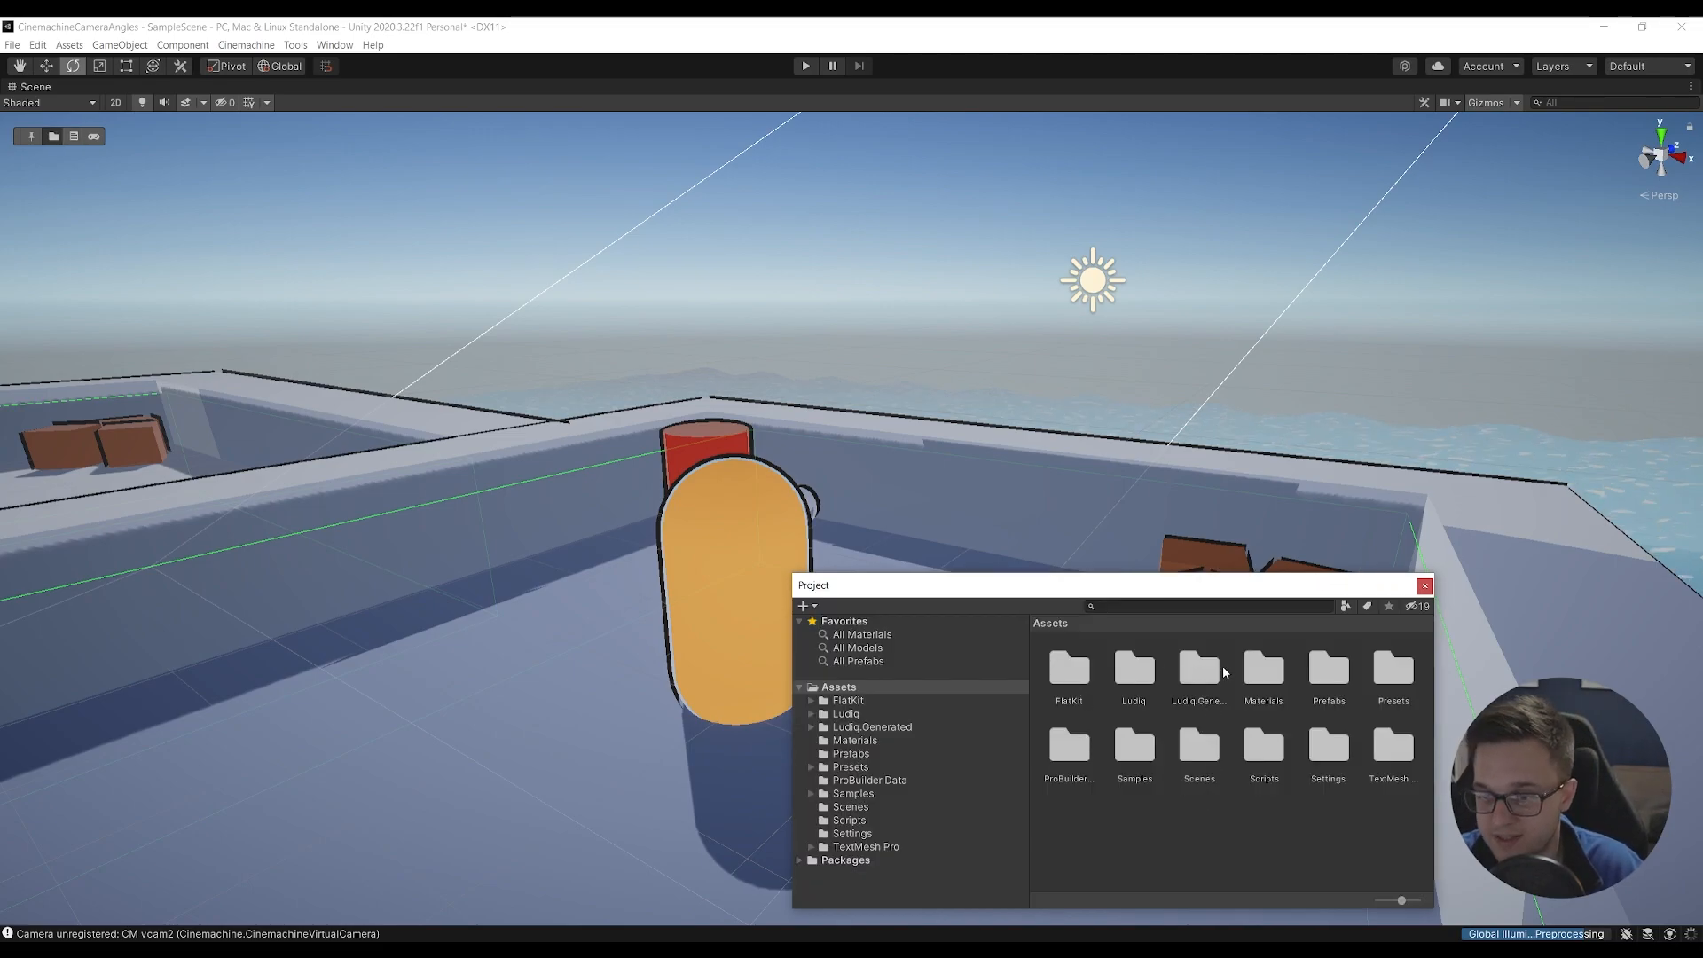
- Try to place the Barrel prefab from the Prefabs folder of the floating Project window into the scene
left_click(1289, 685)
double_click(1307, 683)
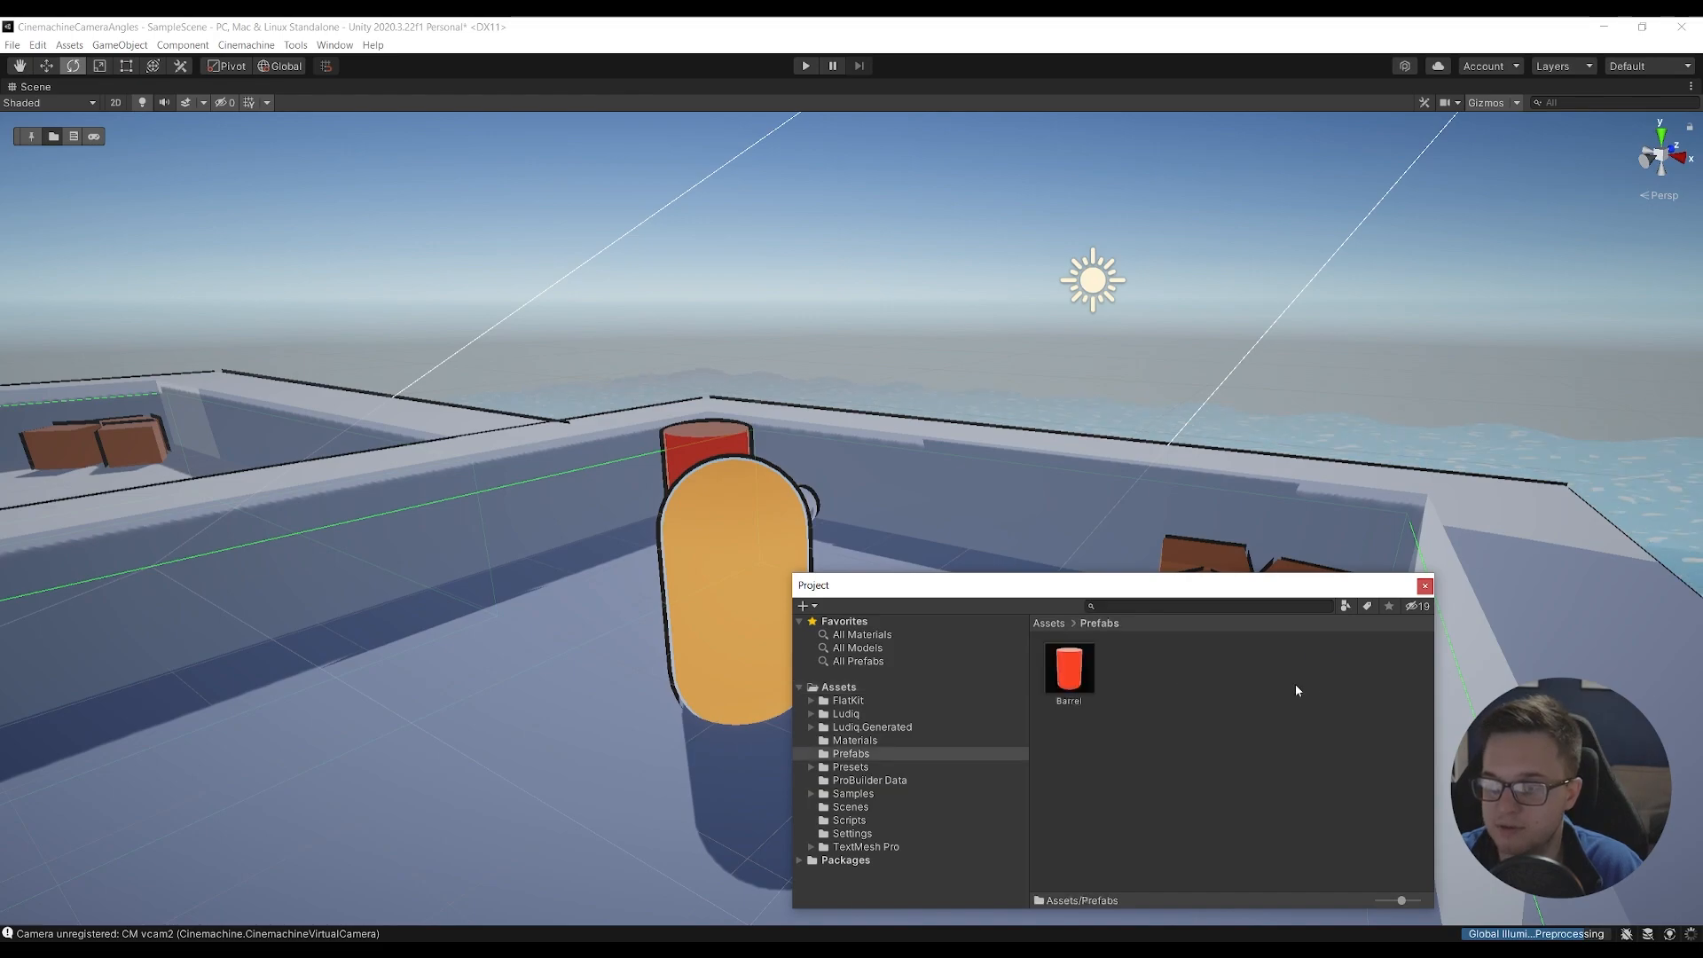
left_click_drag(1082, 667, 535, 550)
key("w")
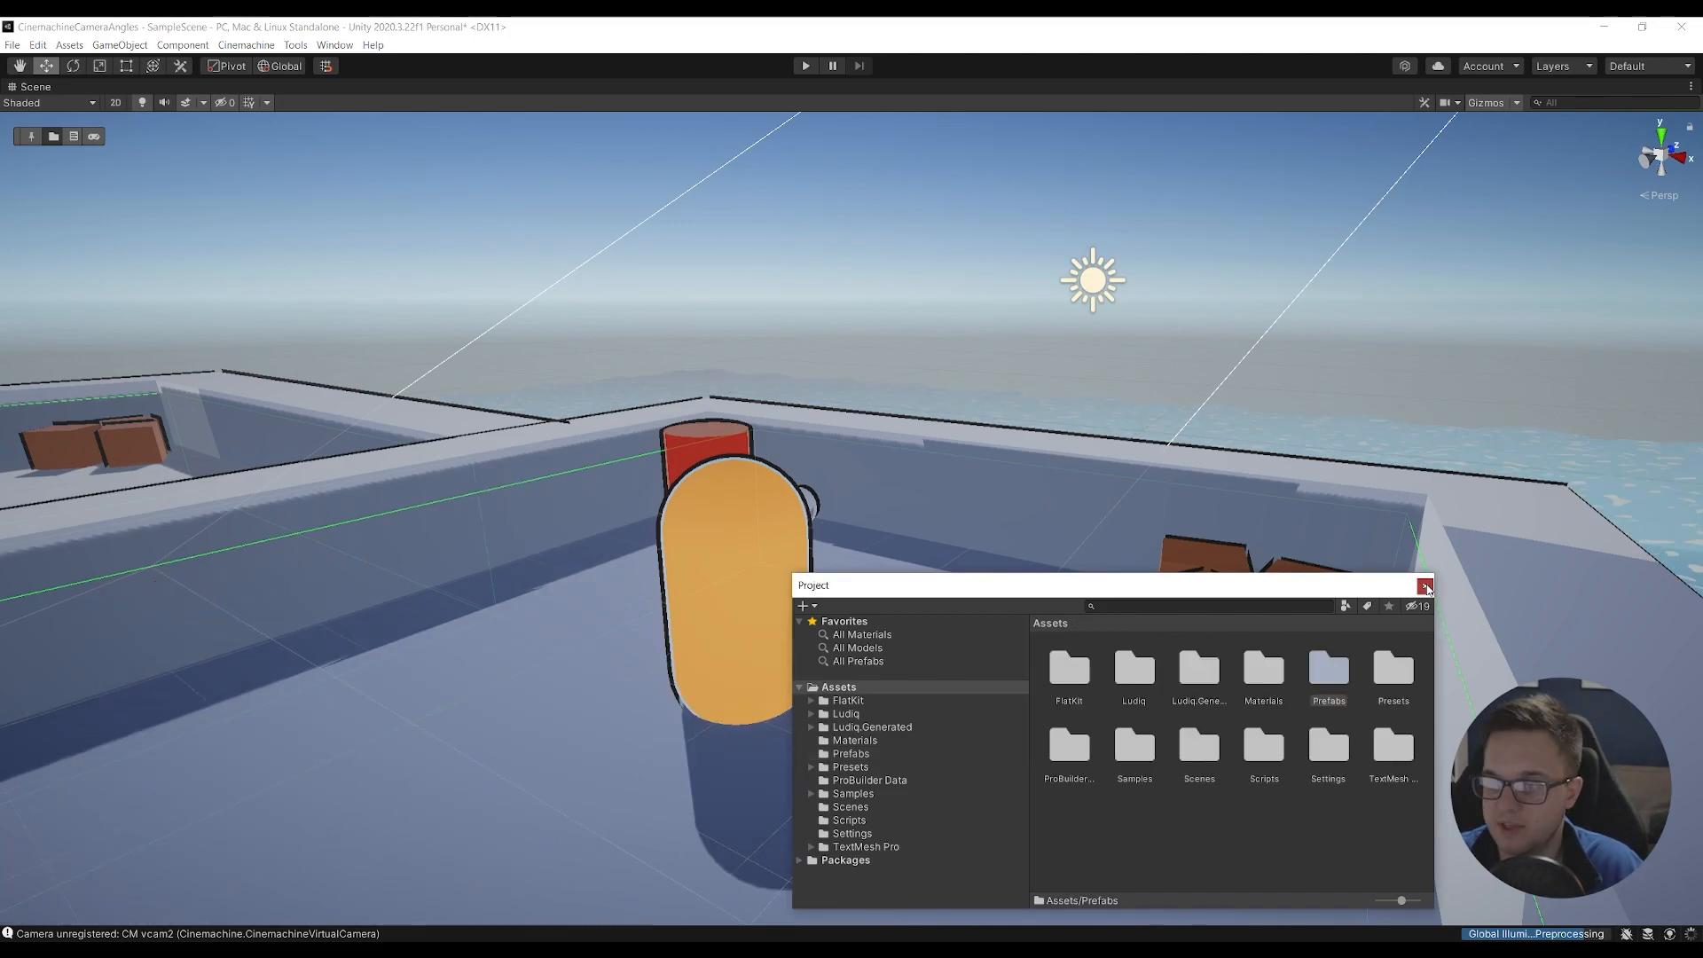
- Move the floating window toolbar to the Scene view's lower-right corner and check the floating Project window from there
left_click_drag(18, 135, 1615, 905)
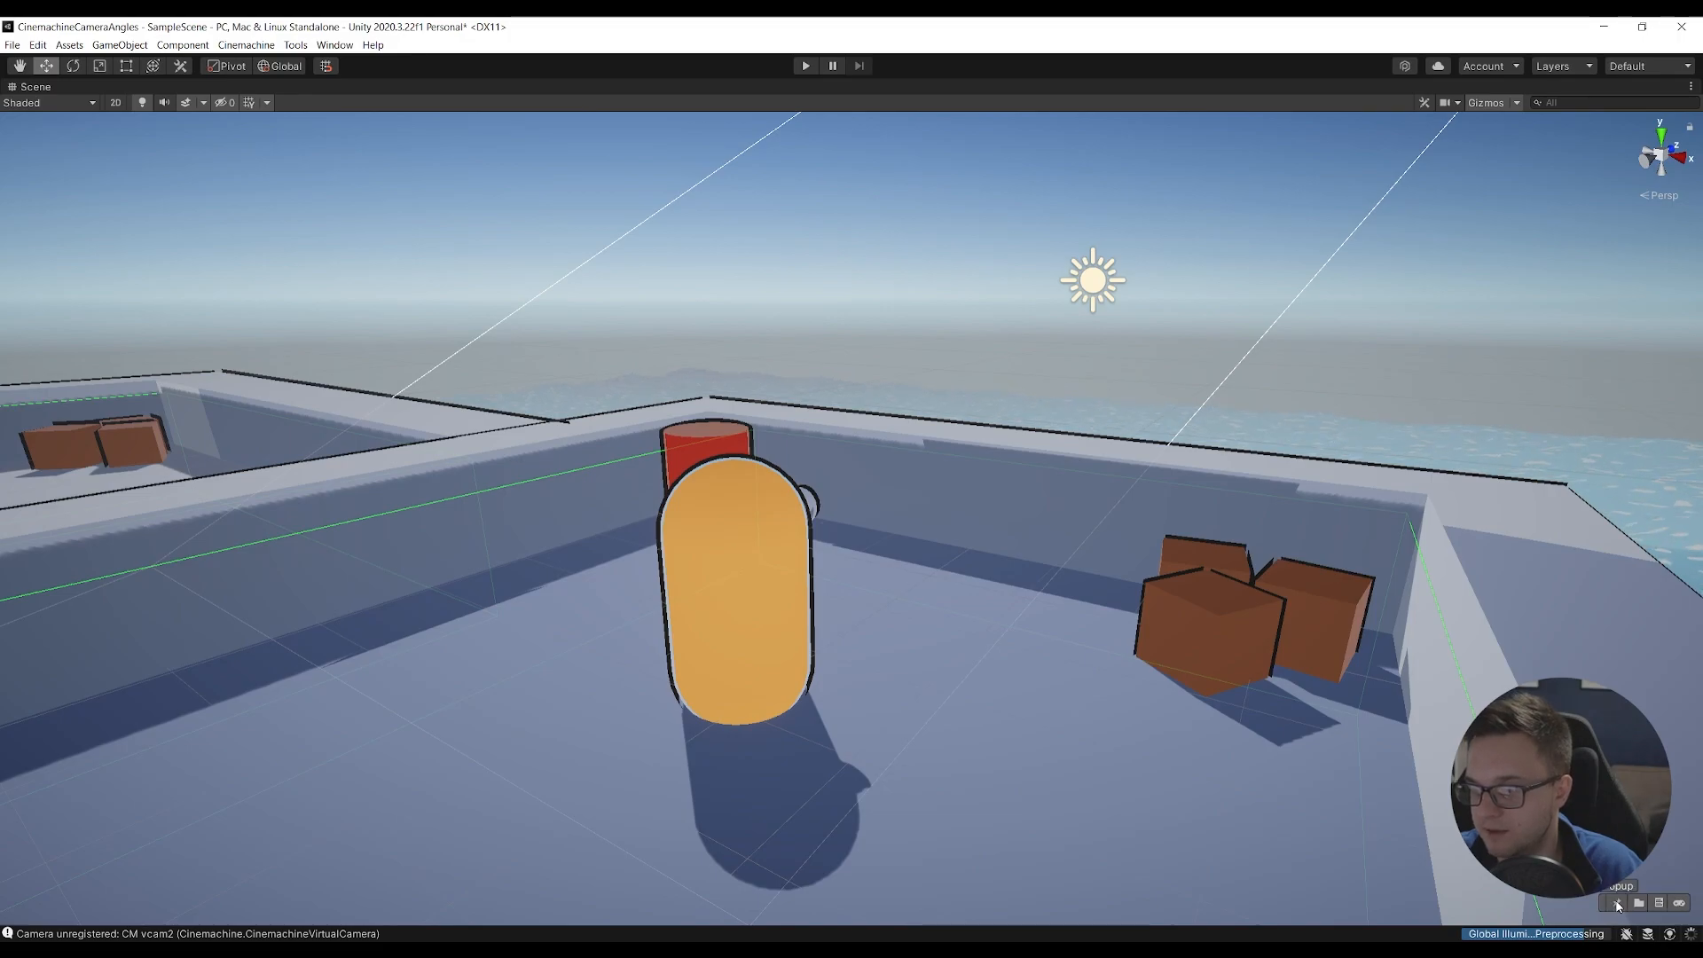
left_click(1617, 905)
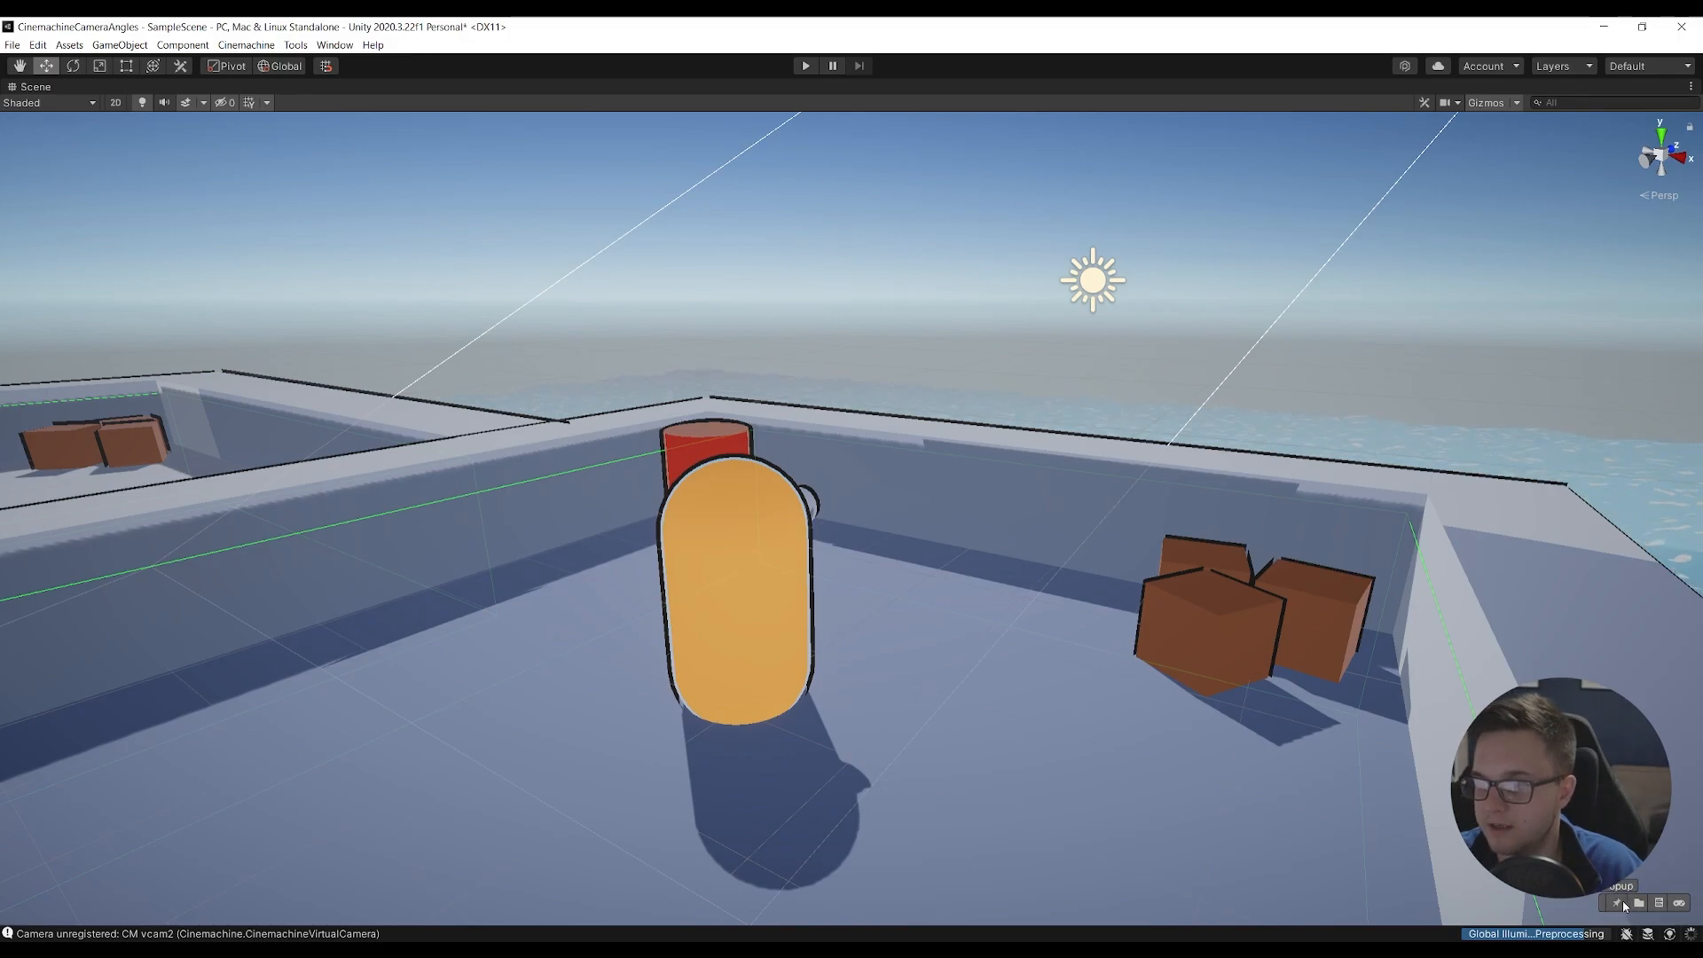
left_click(1638, 902)
left_click_drag(1380, 598, 1490, 441)
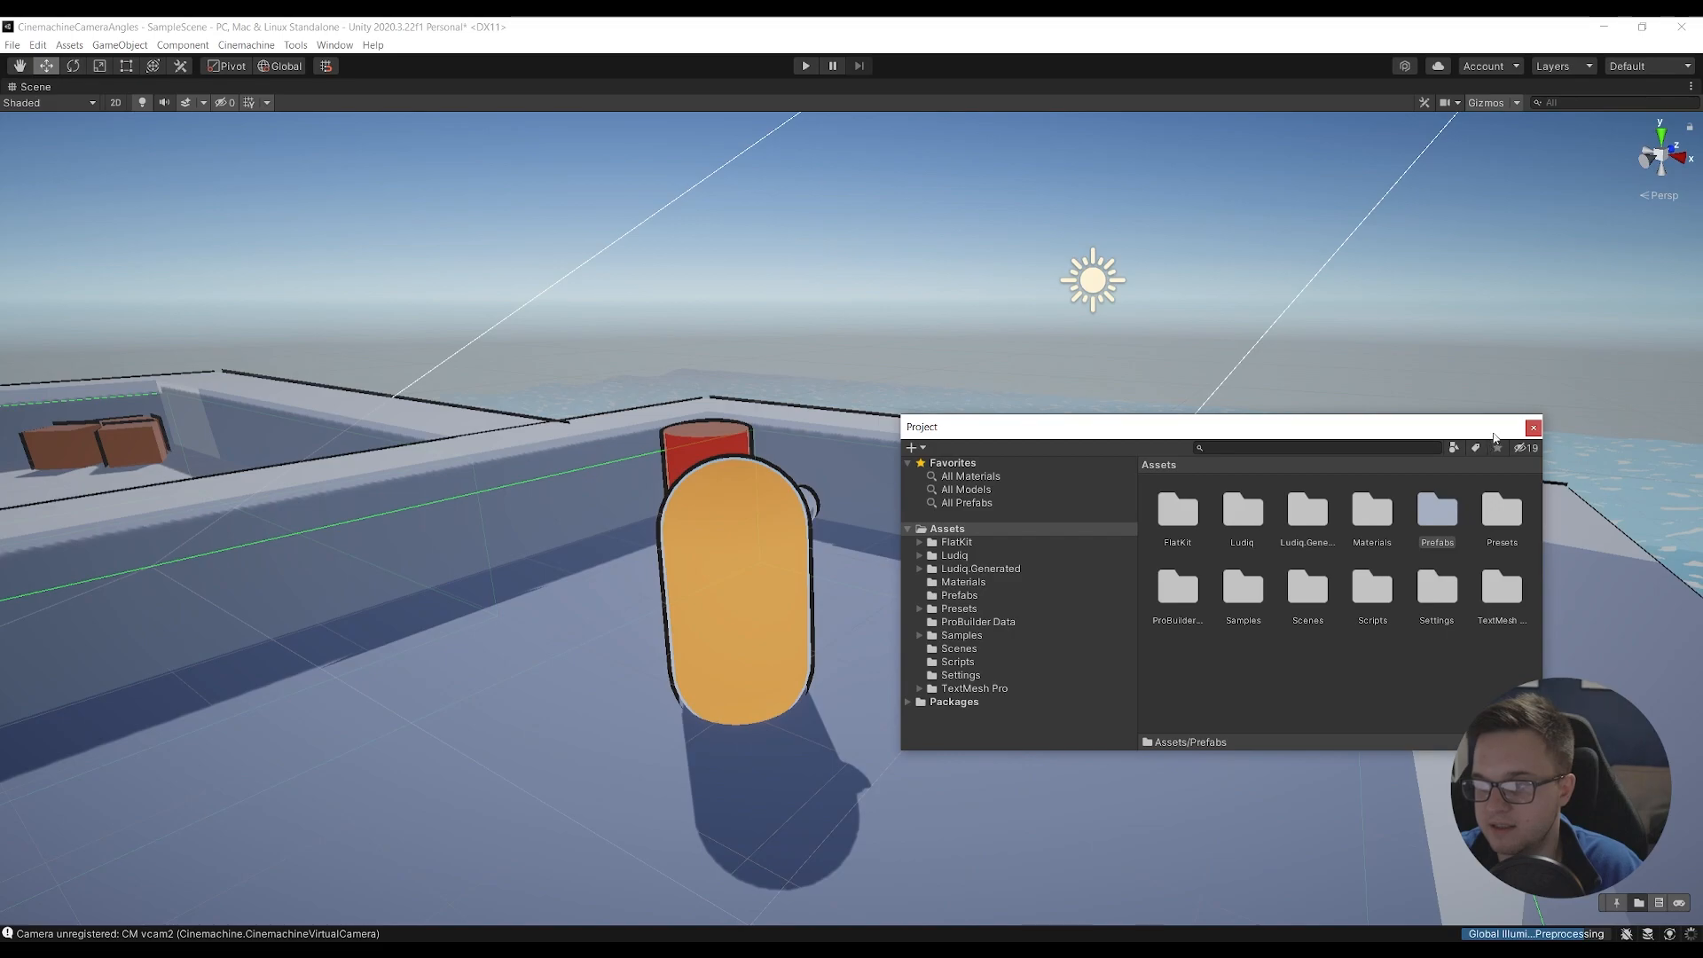
left_click(1533, 428)
- Preview the Project, Console and Game views as attached popups and switch the toolbar back to floating windows
left_click(1637, 903)
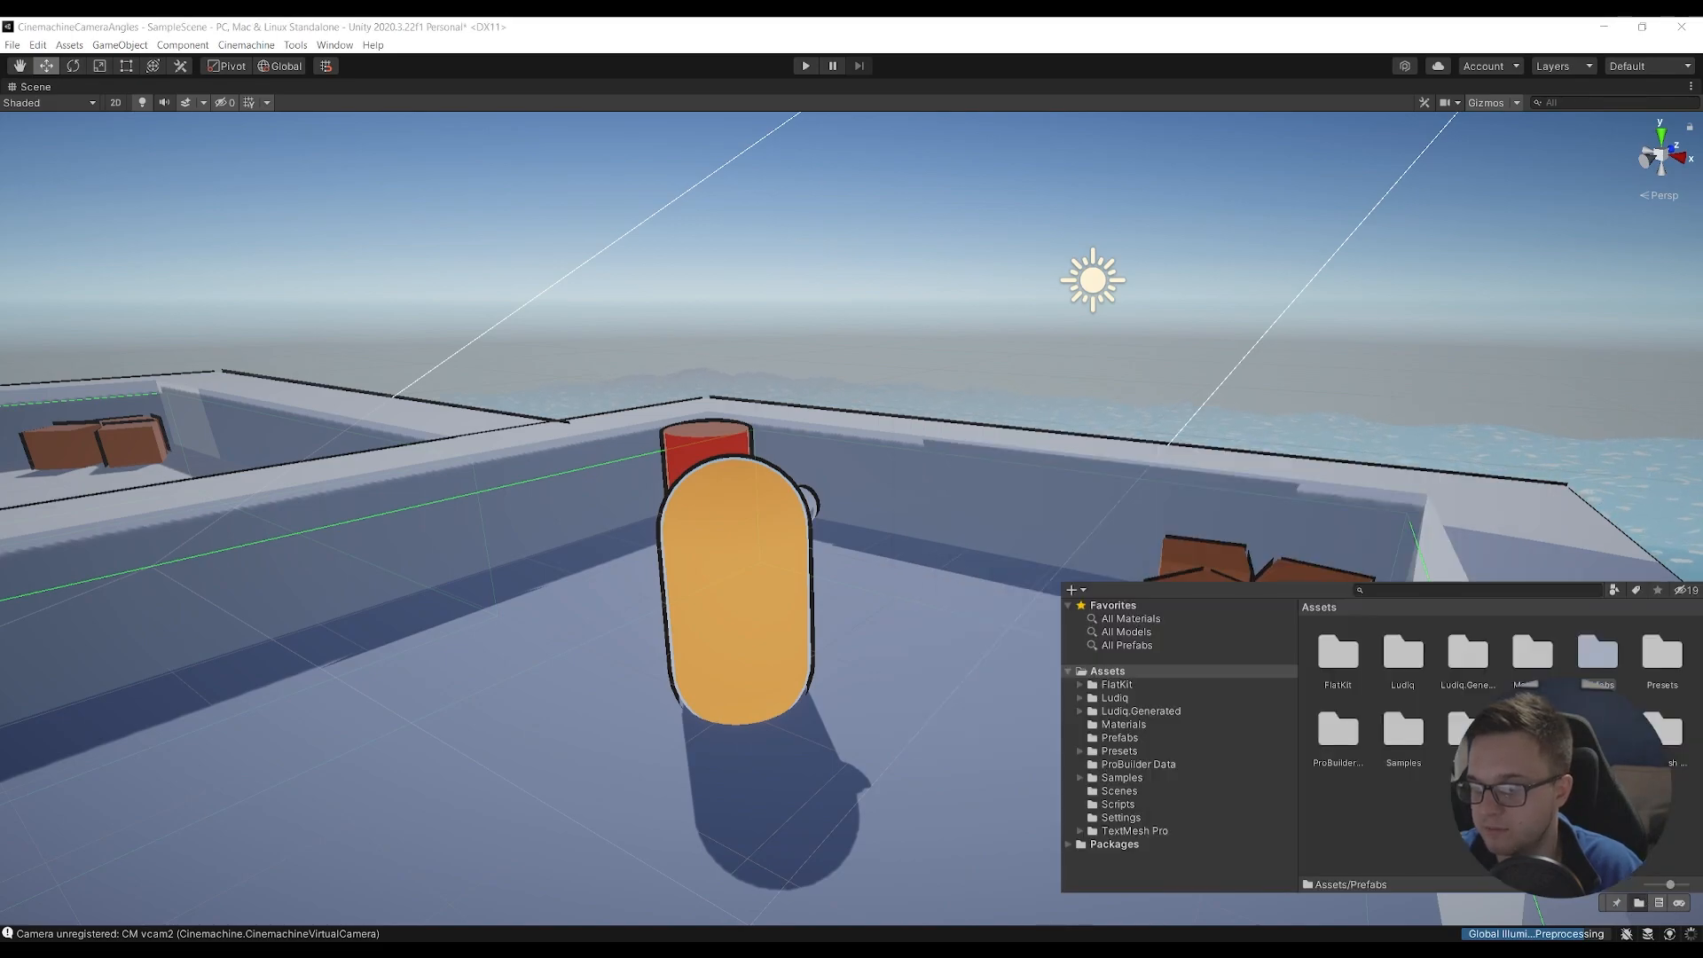
left_click(1658, 903)
left_click(1638, 904)
left_click(1678, 904)
left_click(1623, 905)
- Reposition the floating Project window over the Scene view's upper-right area and reopen it there
left_click(1639, 904)
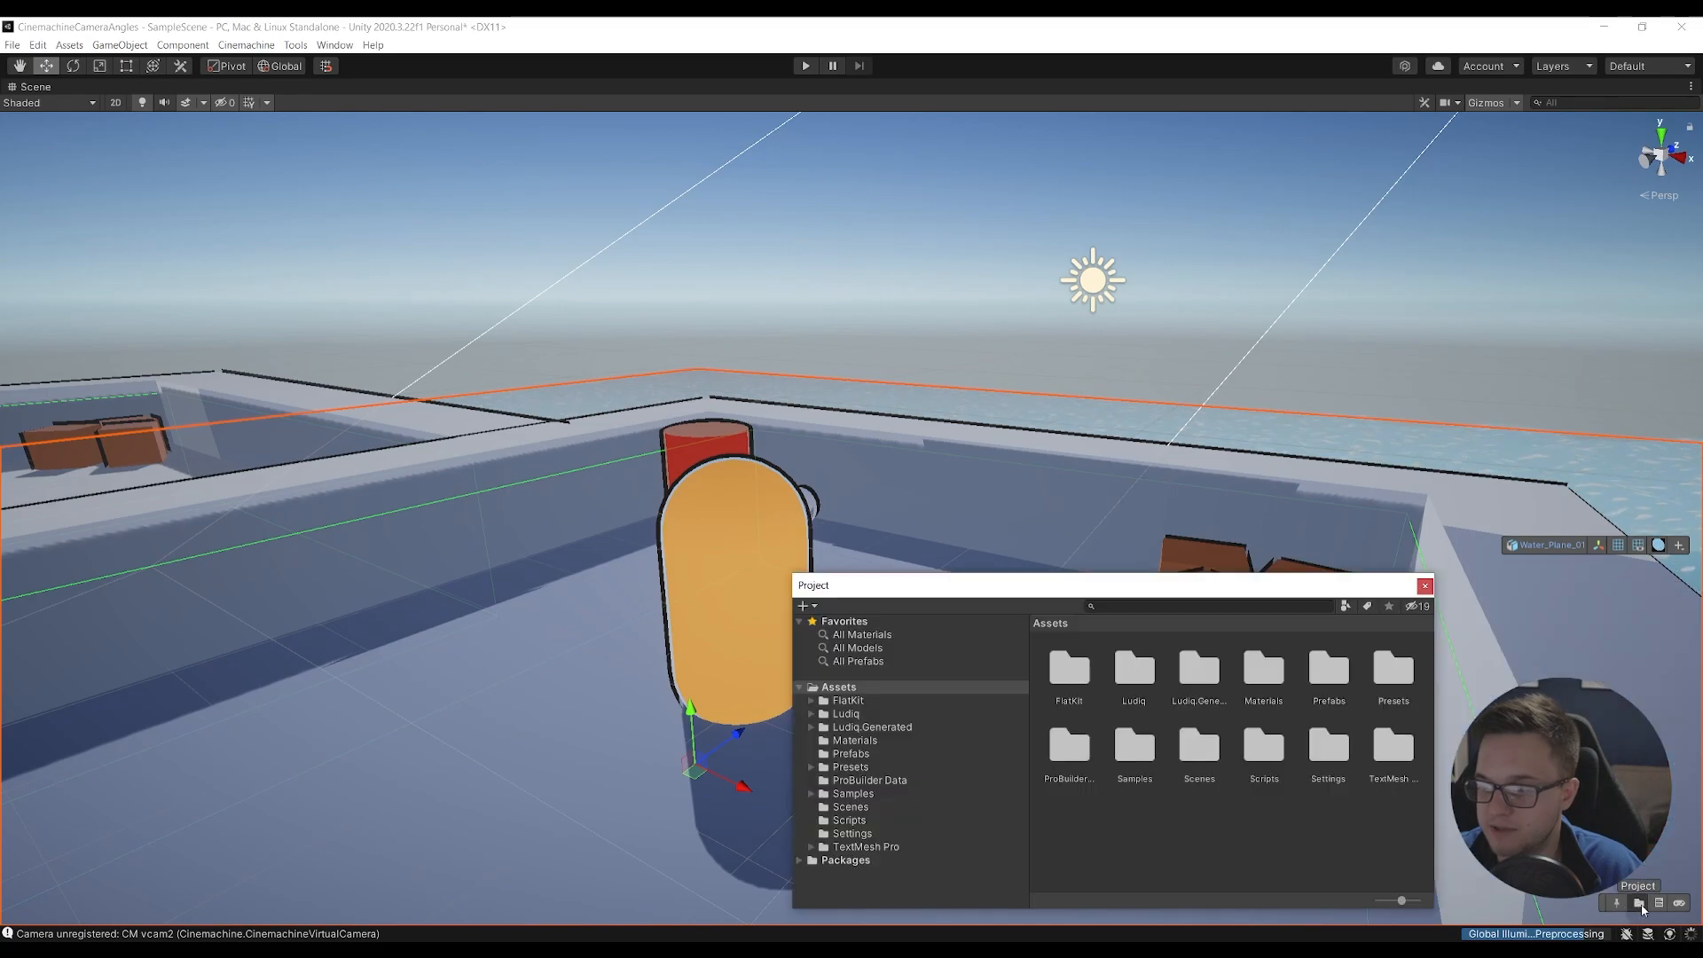
left_click_drag(1316, 595, 1555, 191)
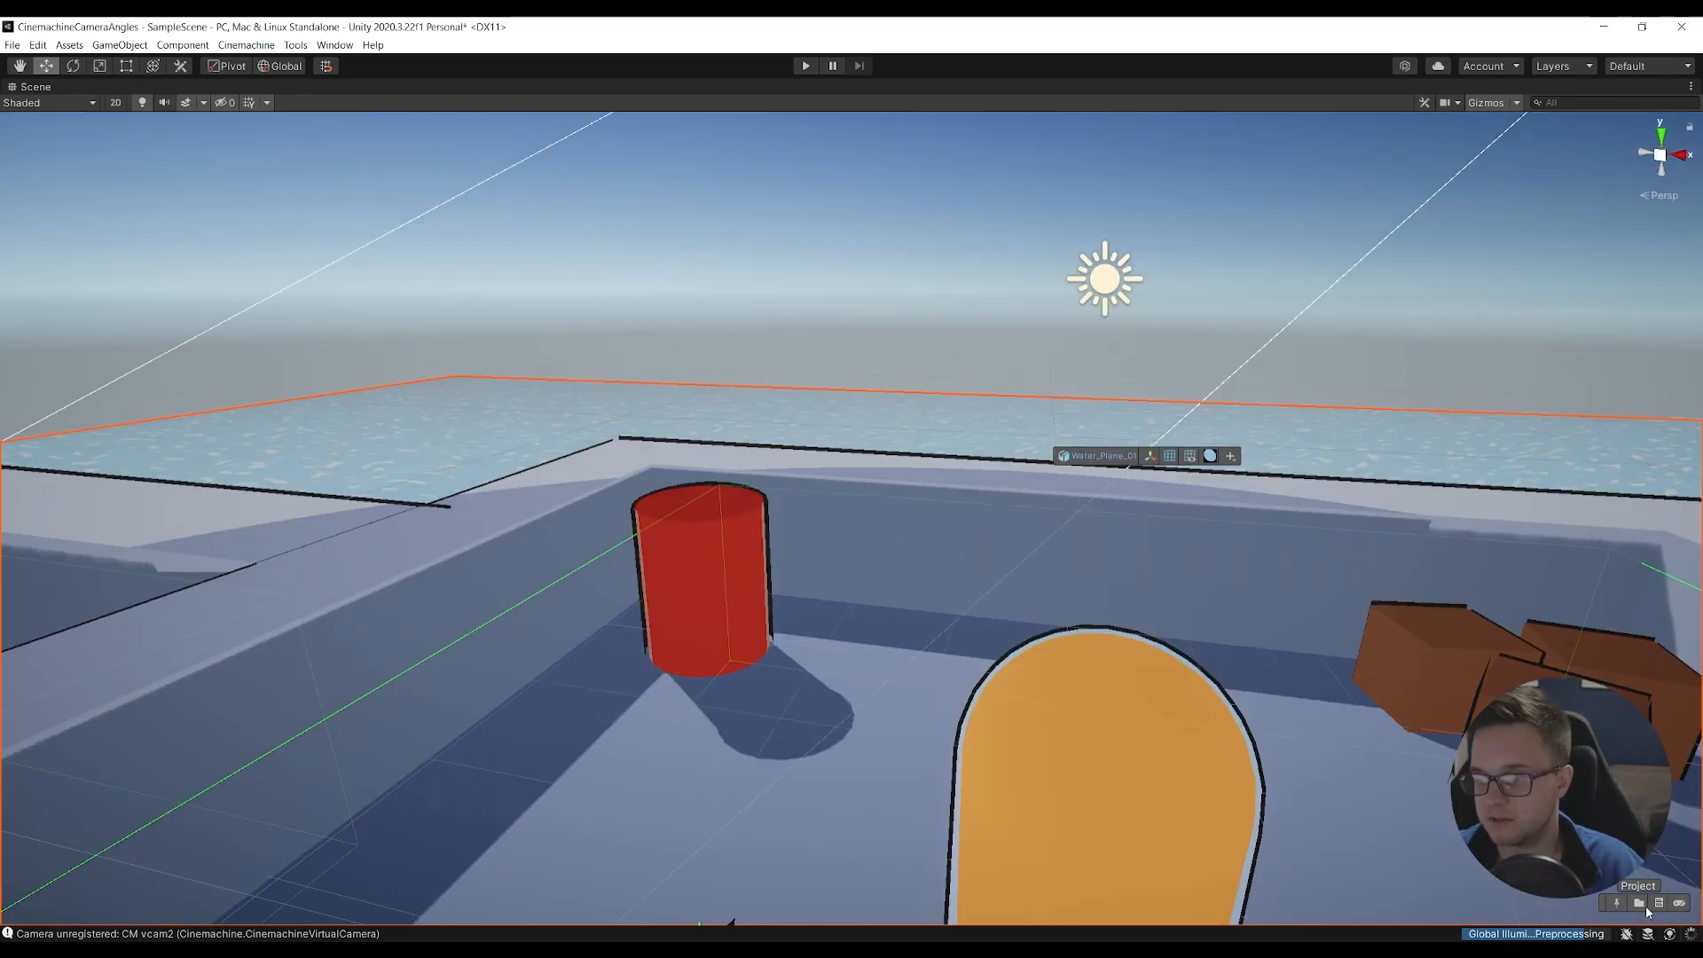
left_click(1643, 904)
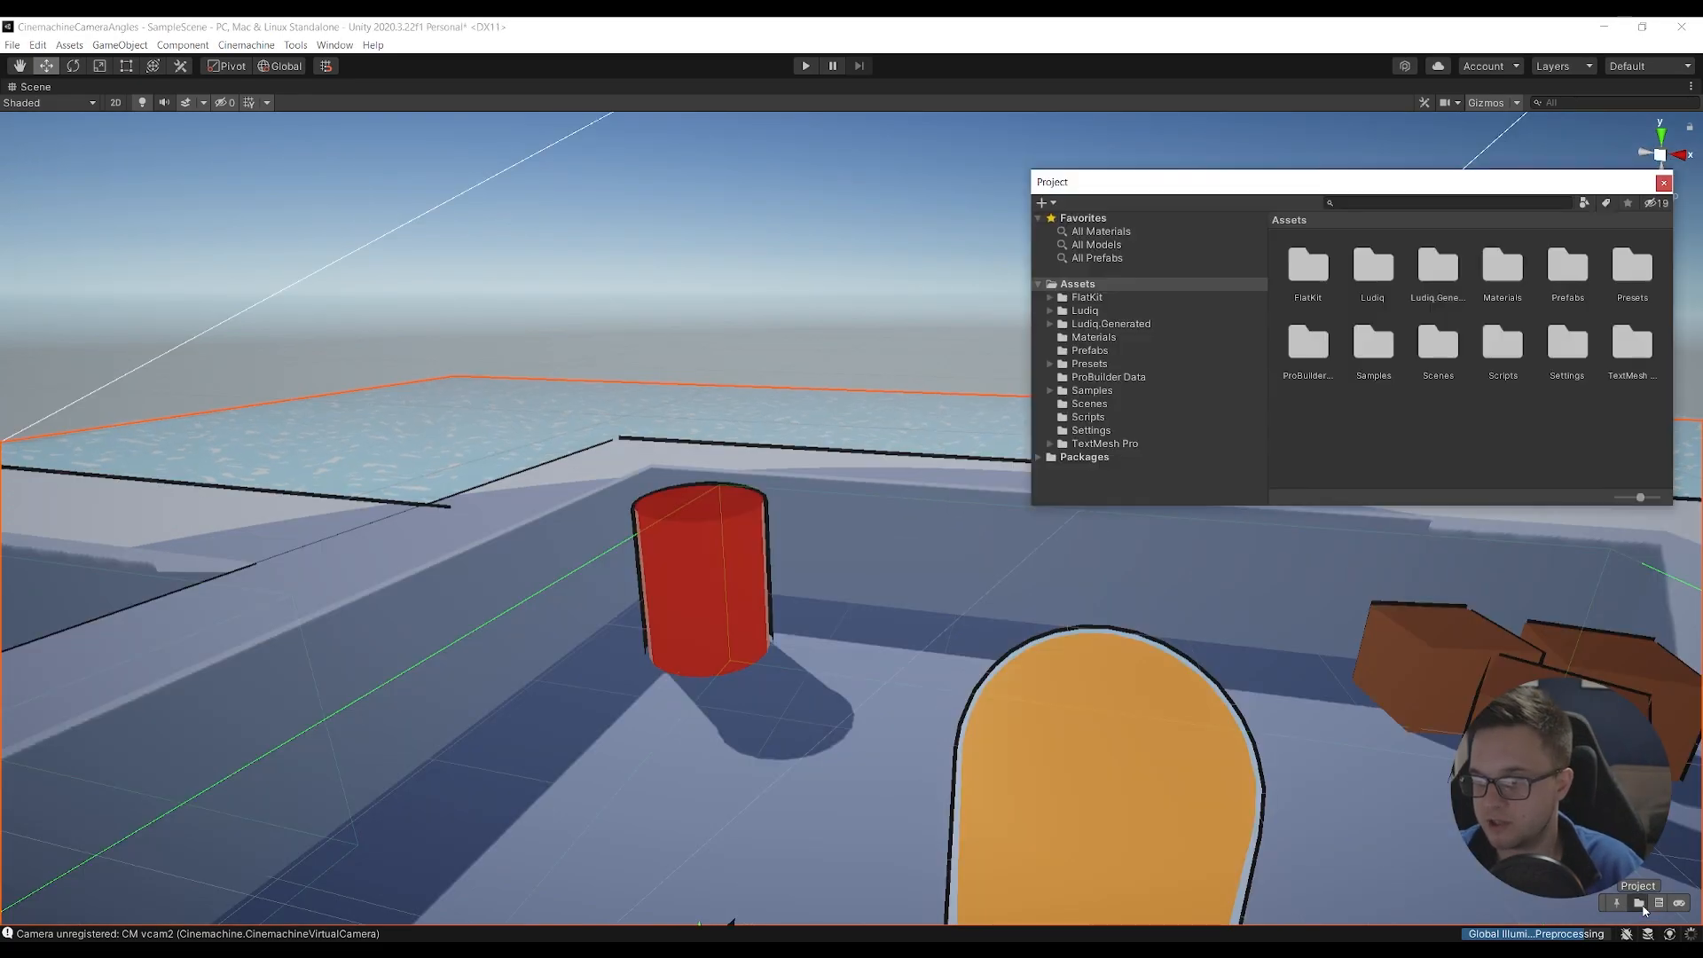
- Delete the Barrel prefab from the Prefabs folder
double_click(1568, 268)
left_click(1304, 266)
key("Delete")
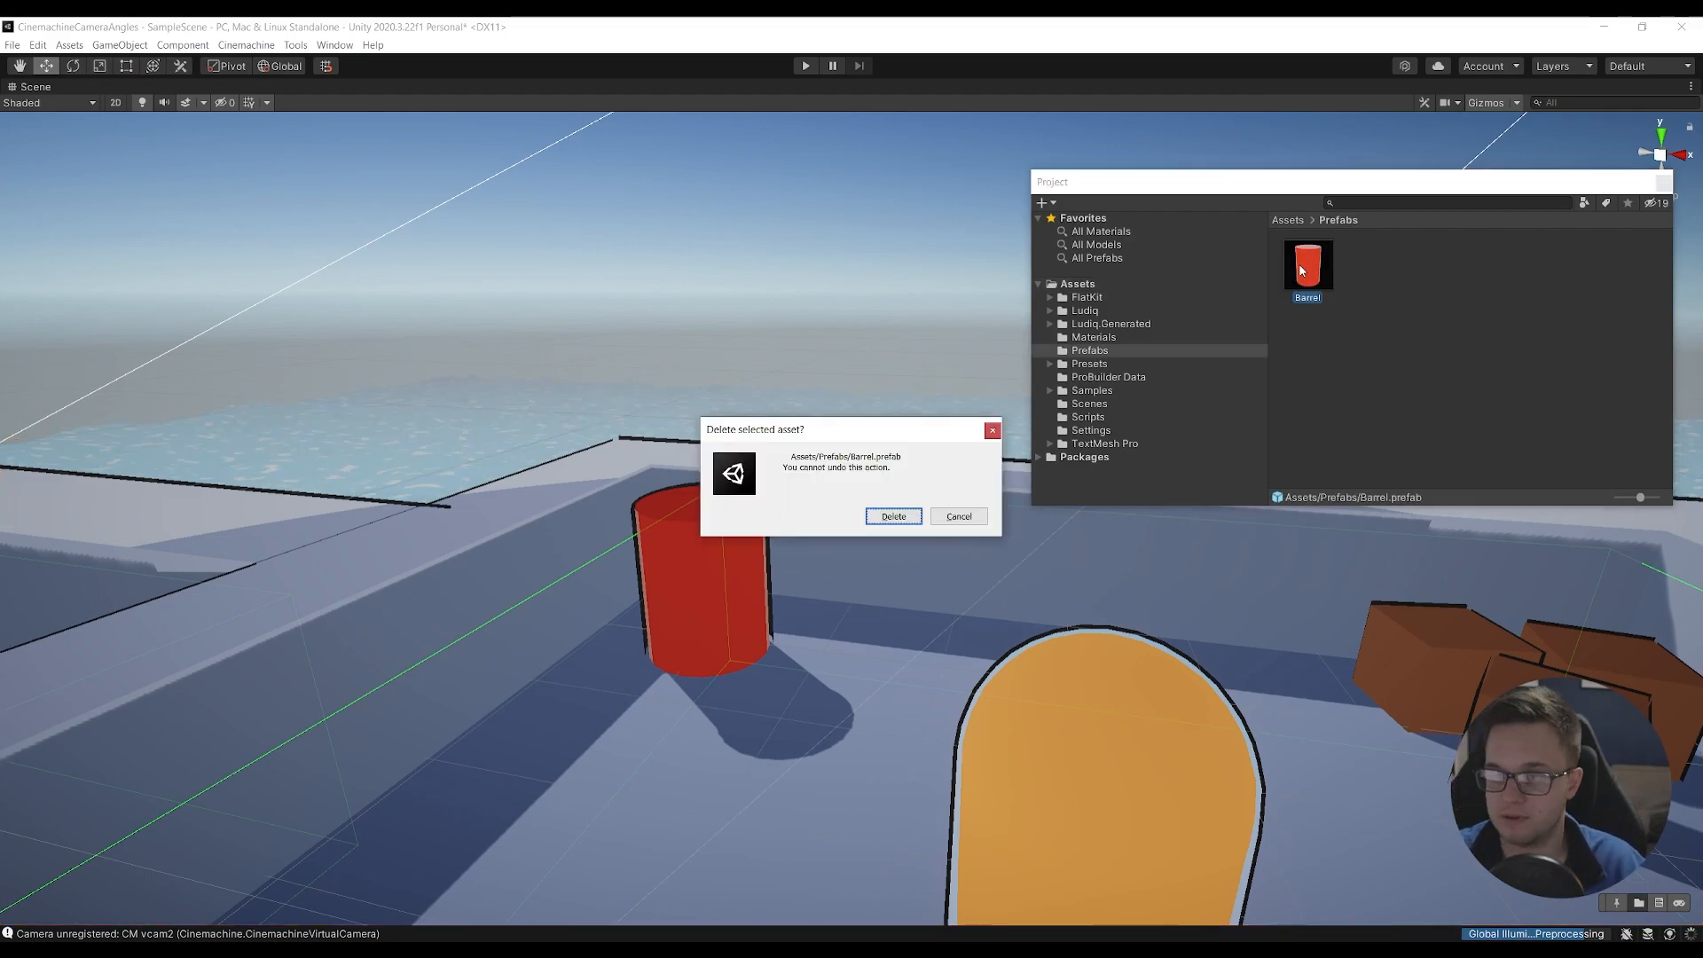
key("Return")
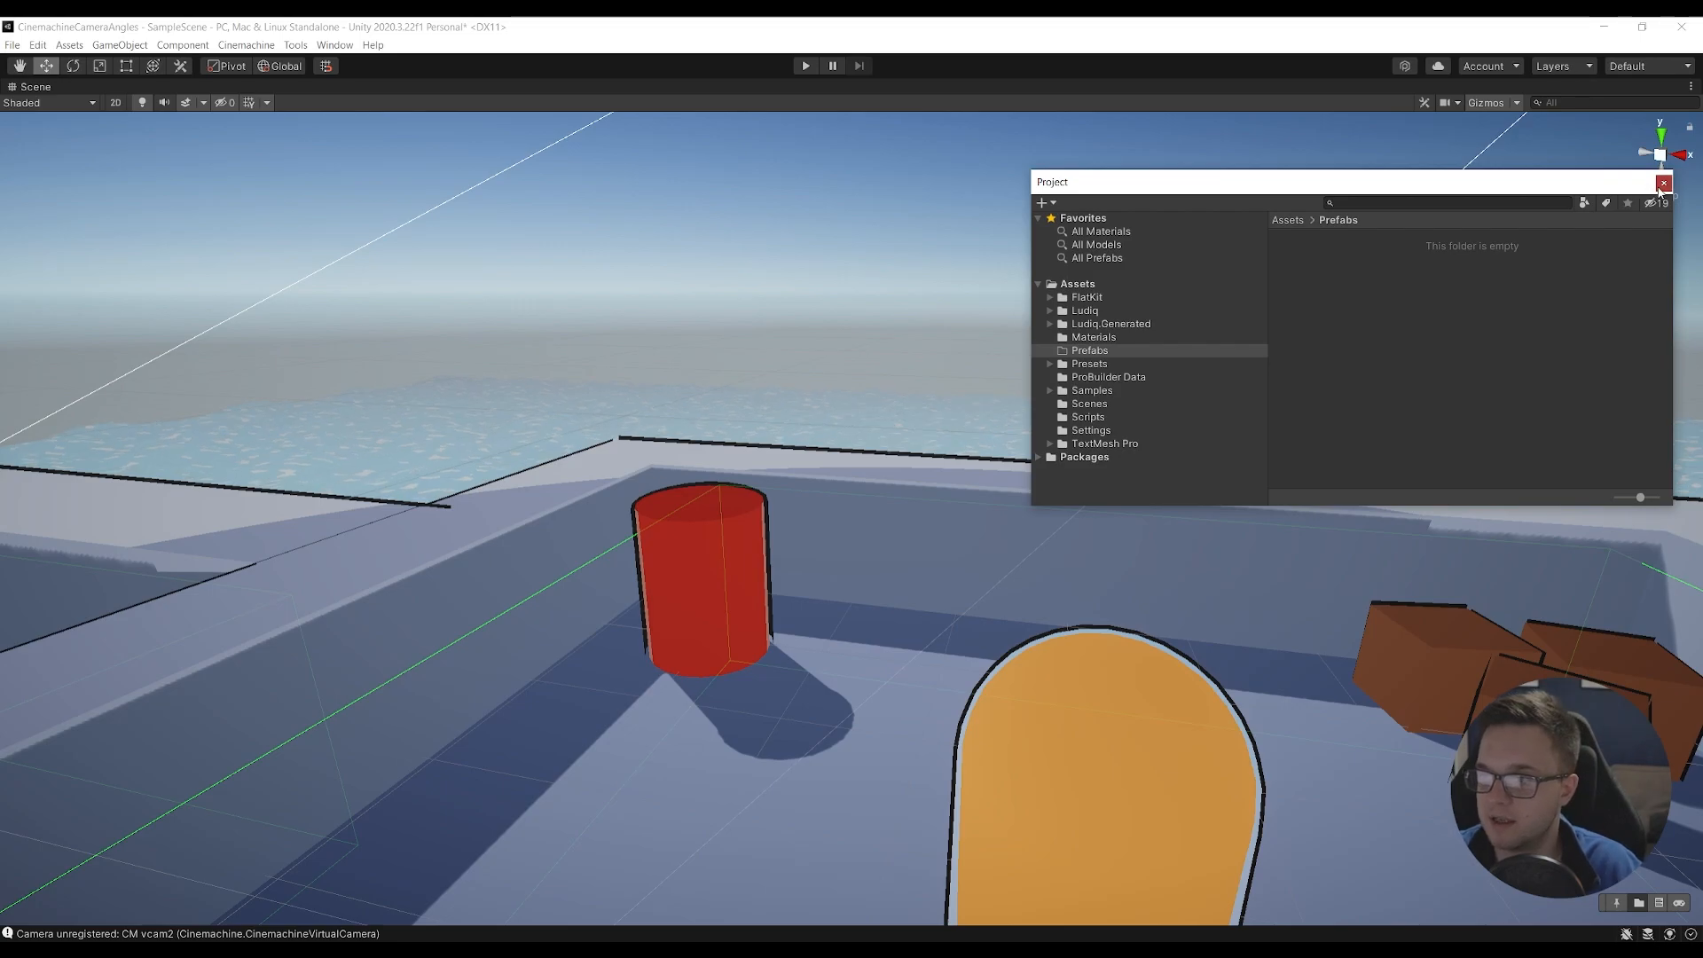
- Close the floating Project window and rename the red cylinder to Barrel
left_click(1662, 184)
left_click(733, 582)
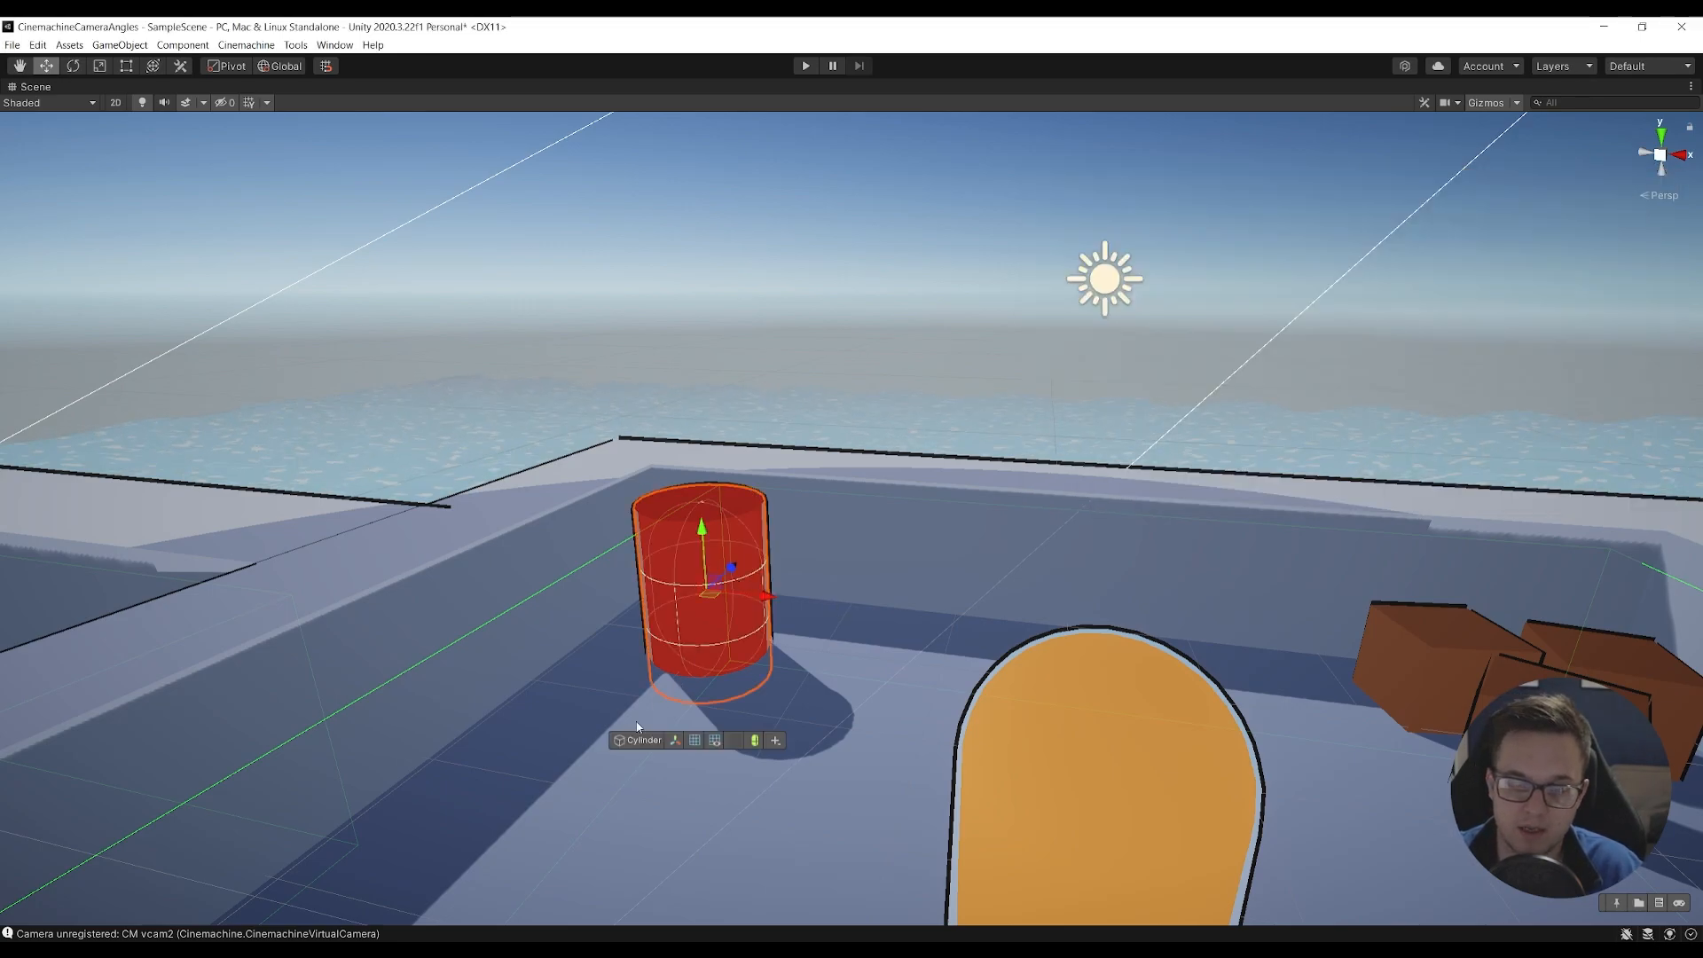
right_click_drag(708, 568, 747, 567)
key("w")
left_click(672, 789)
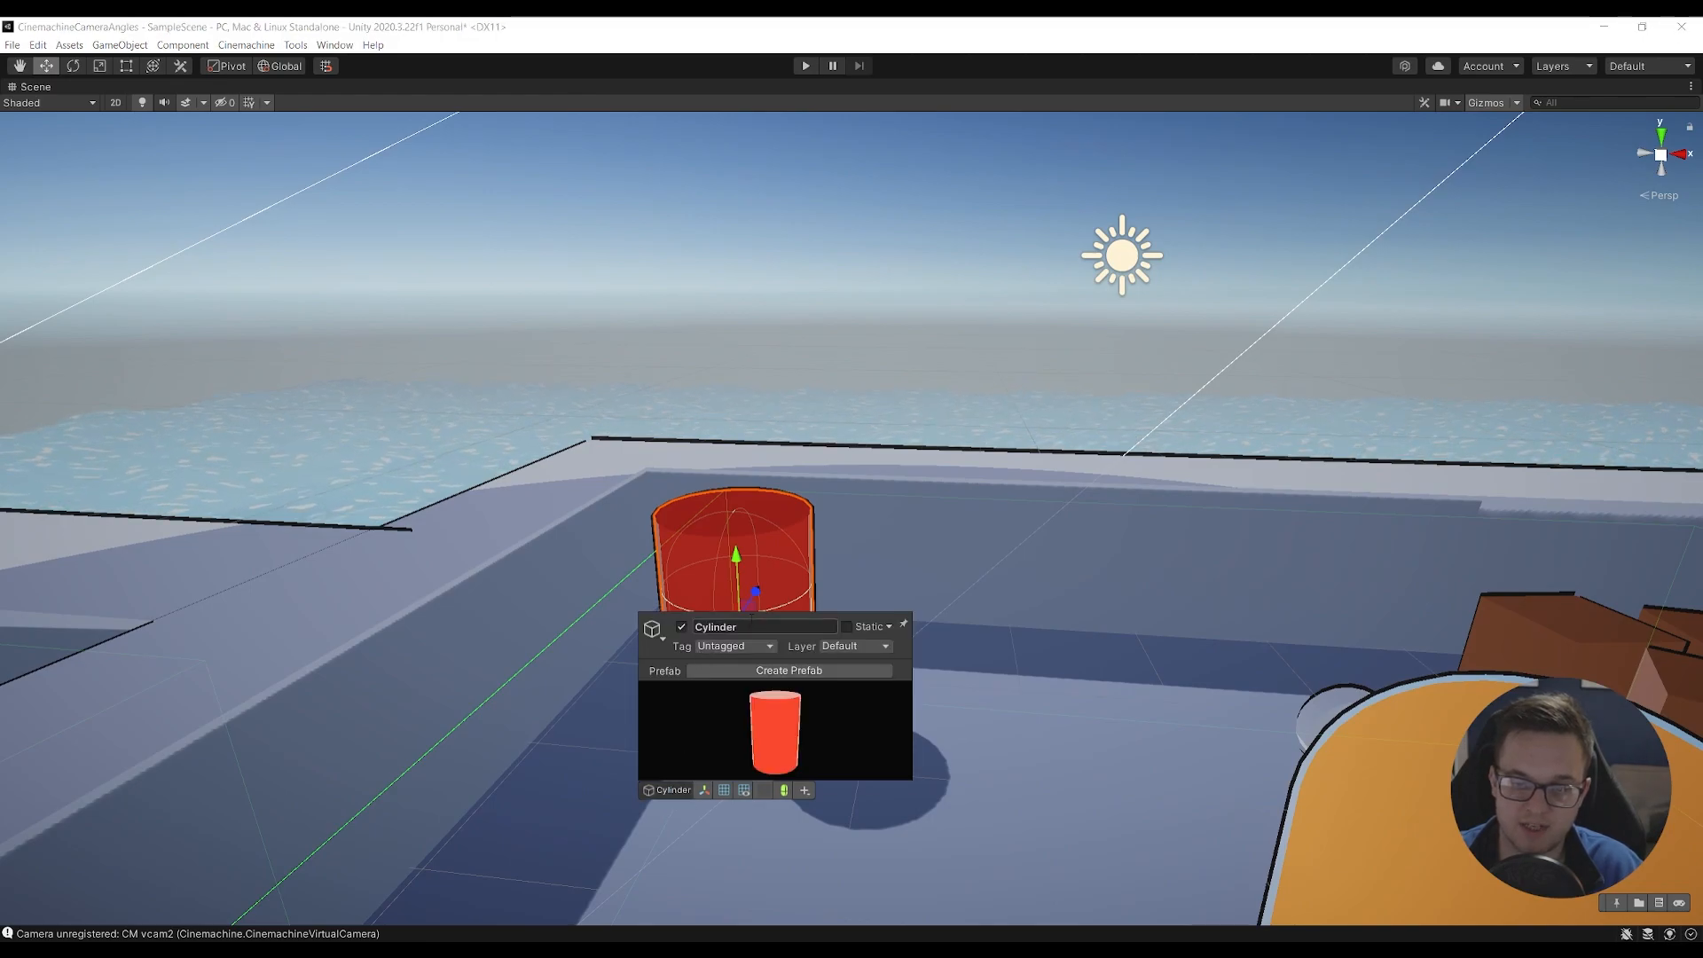
type("BA")
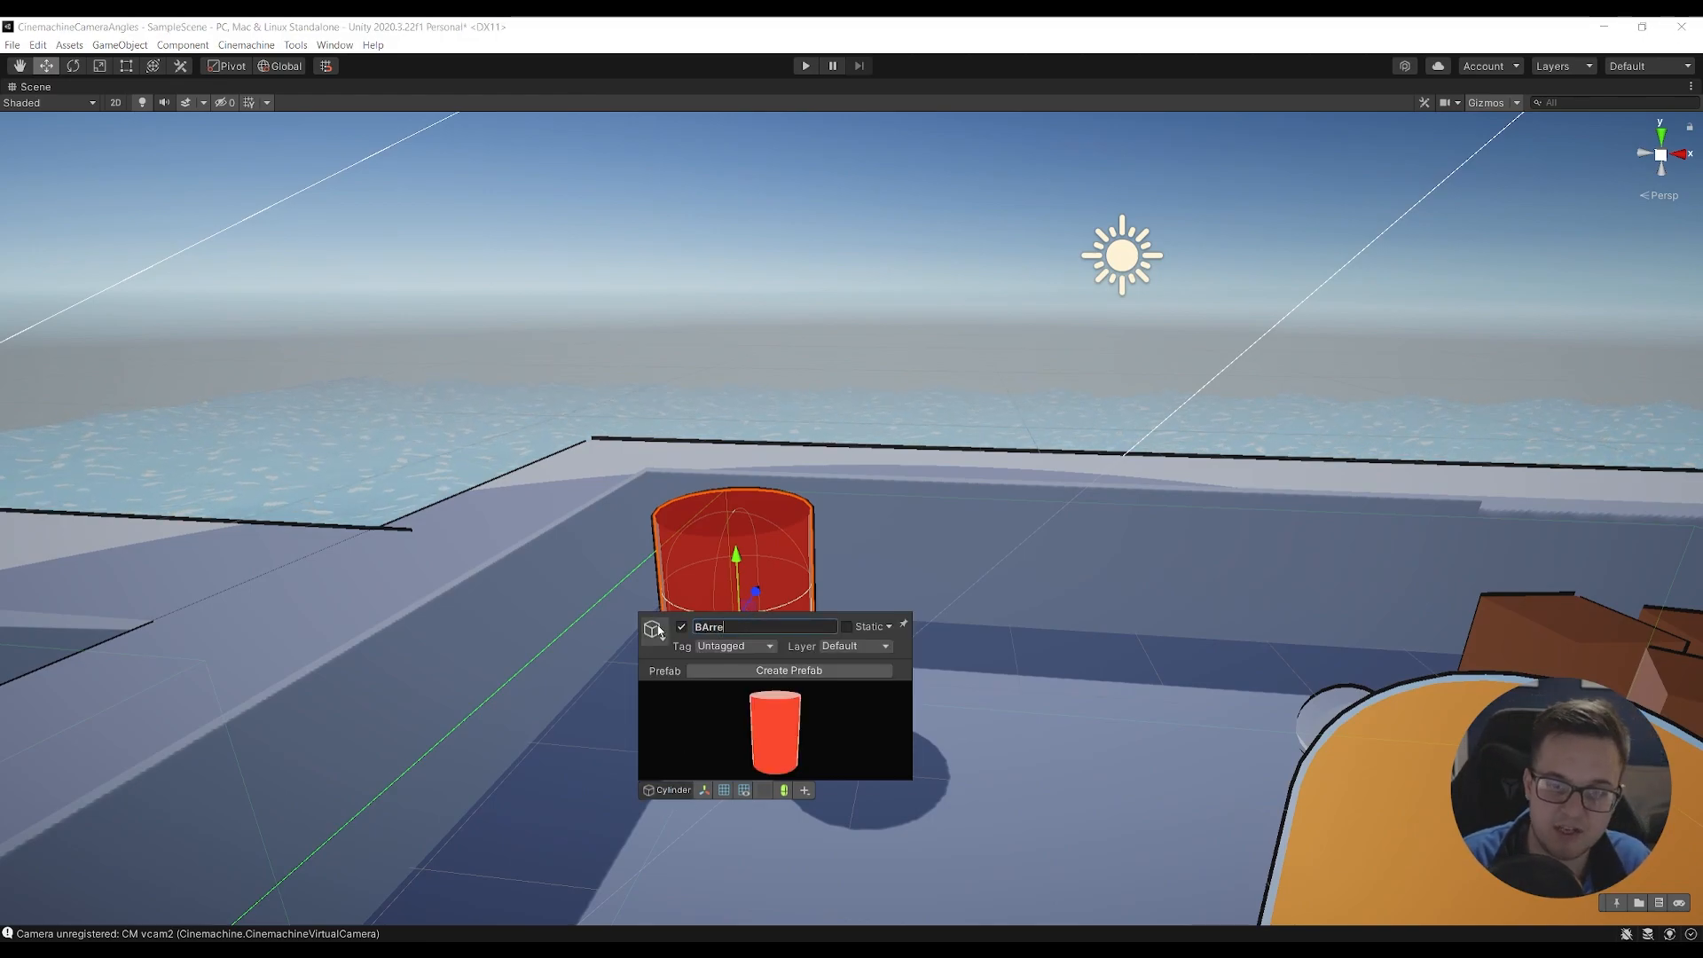
type("rre")
key("Return")
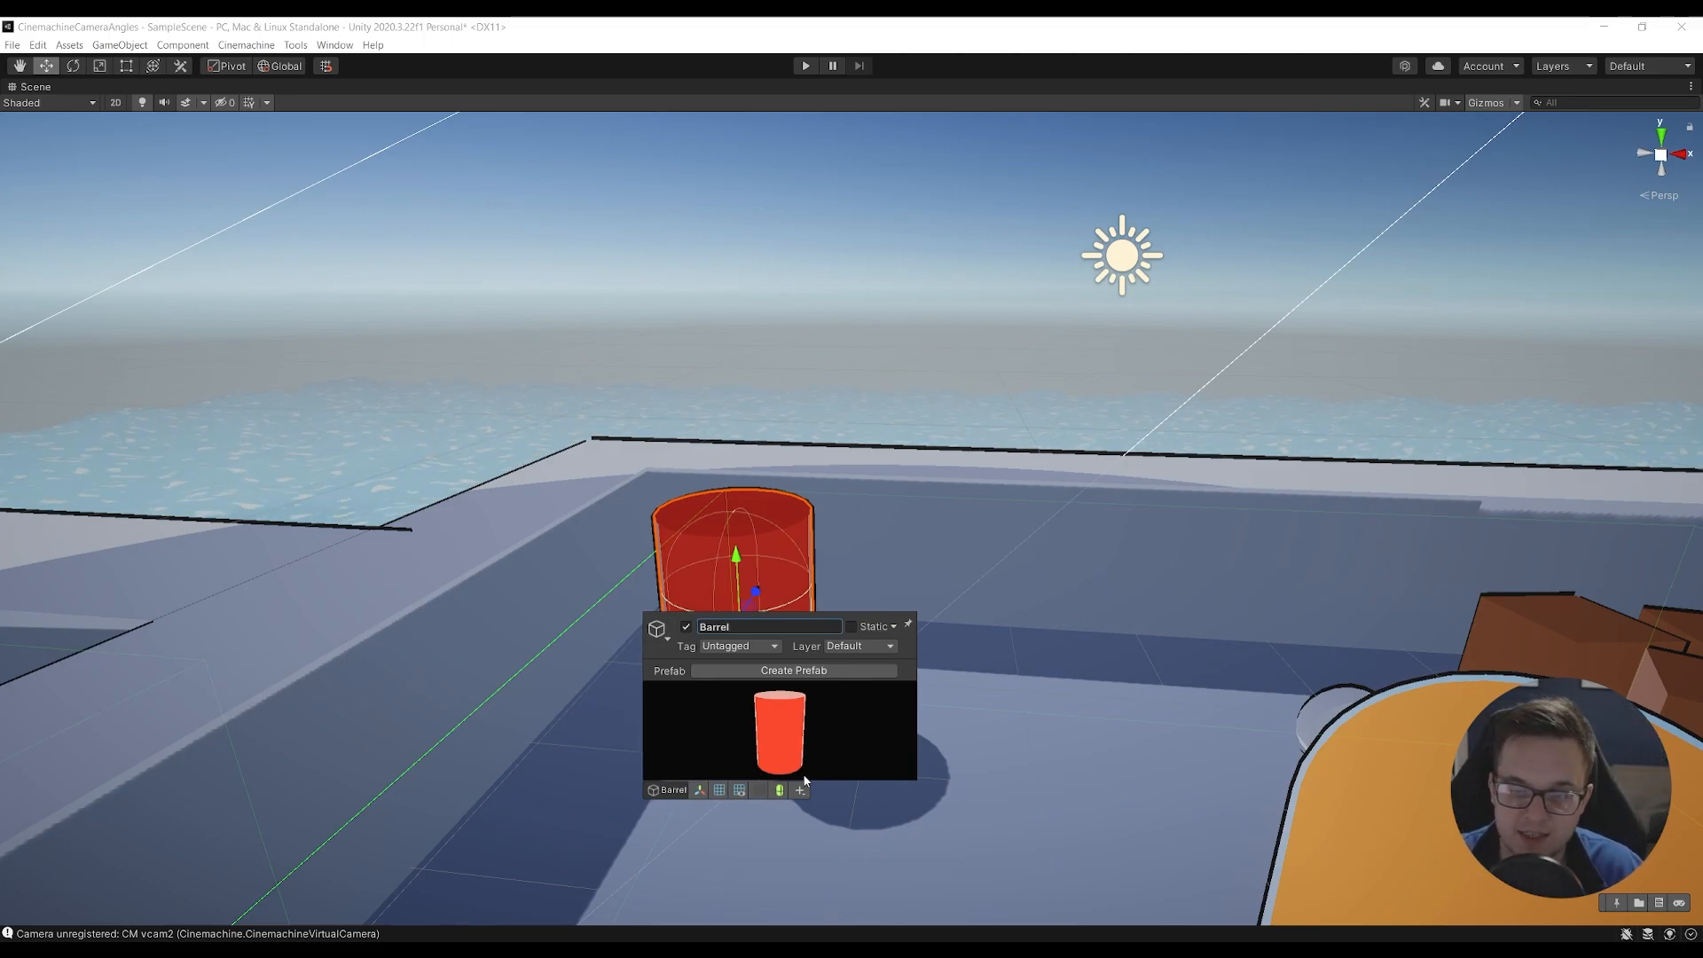
- Show the barrel's Transform component and detach it as a floating window over the Scene view's upper-right area
left_click(700, 791)
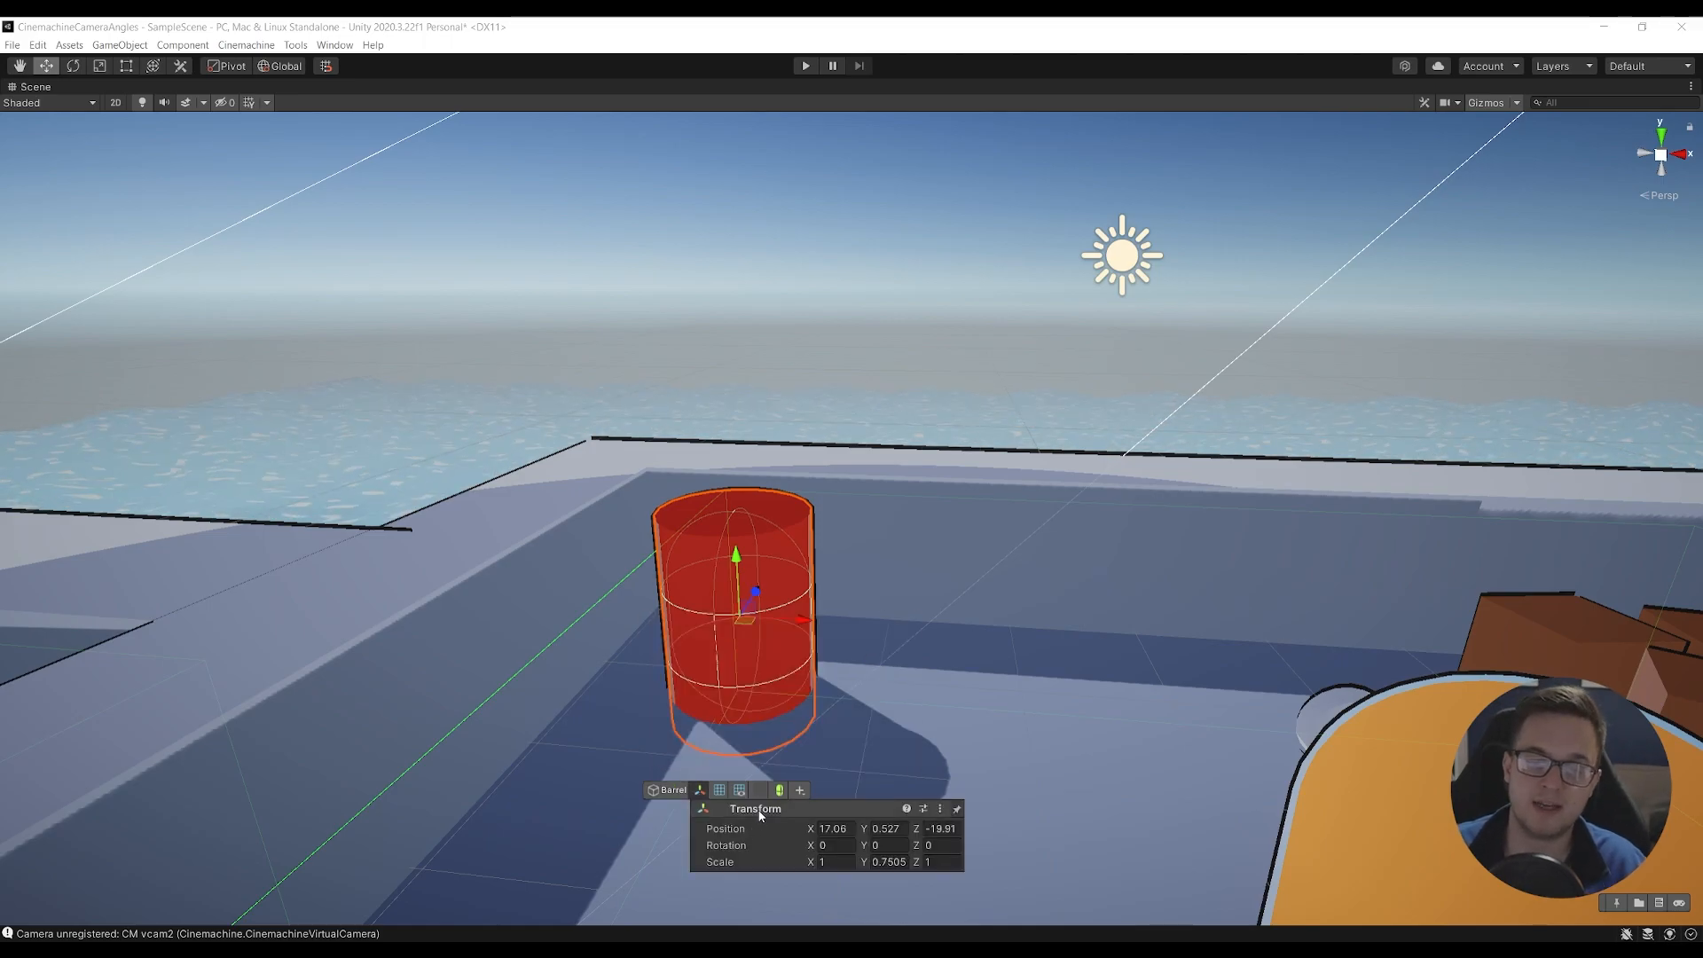
left_click(702, 791)
left_click(702, 791)
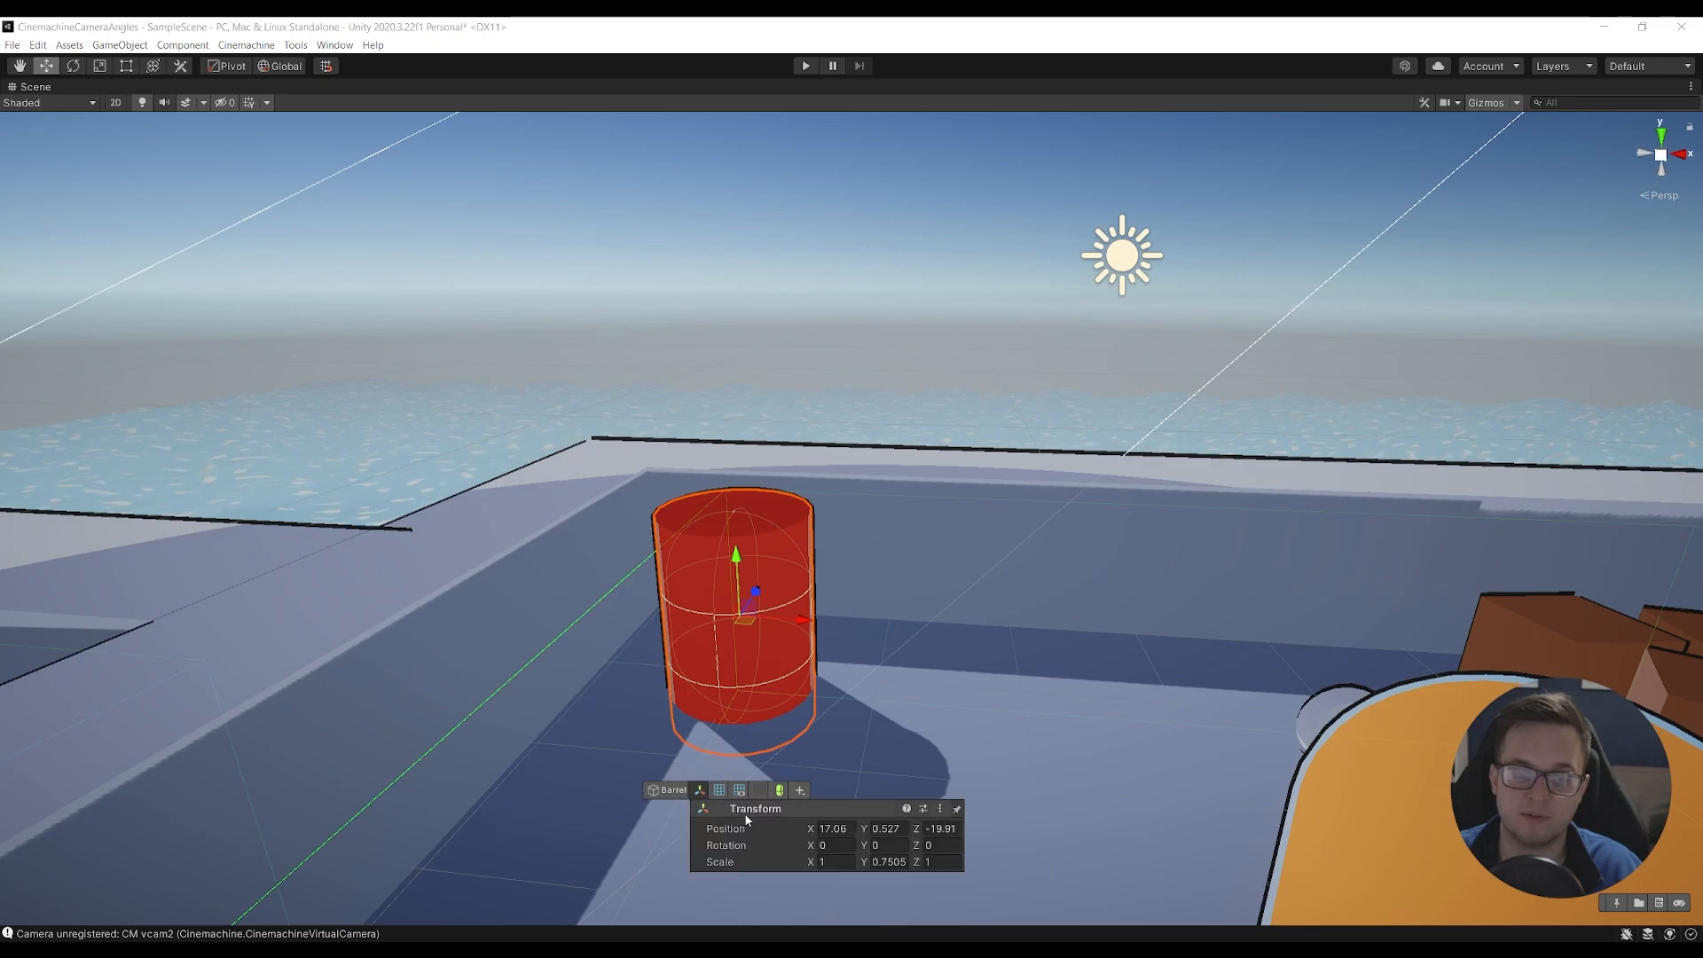
left_click(772, 832)
left_click_drag(807, 792, 1445, 356)
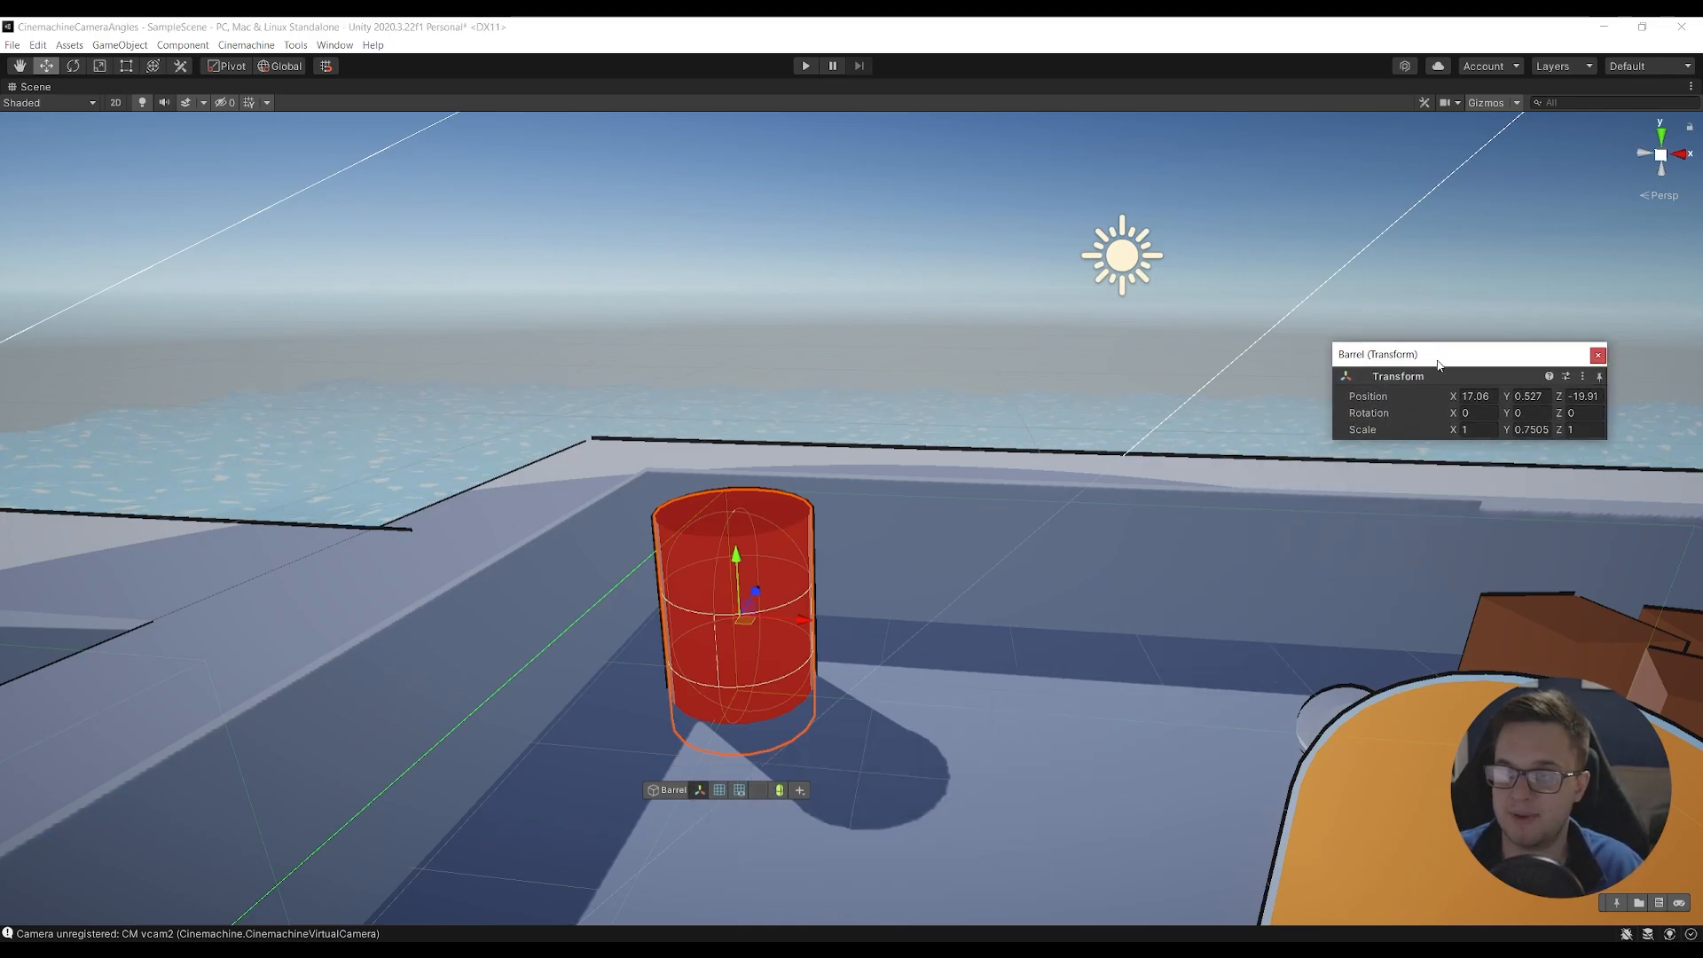
- Set the barrel's Capsule Collider radius to 0.82
left_click(782, 791)
left_click_drag(811, 743, 816, 740)
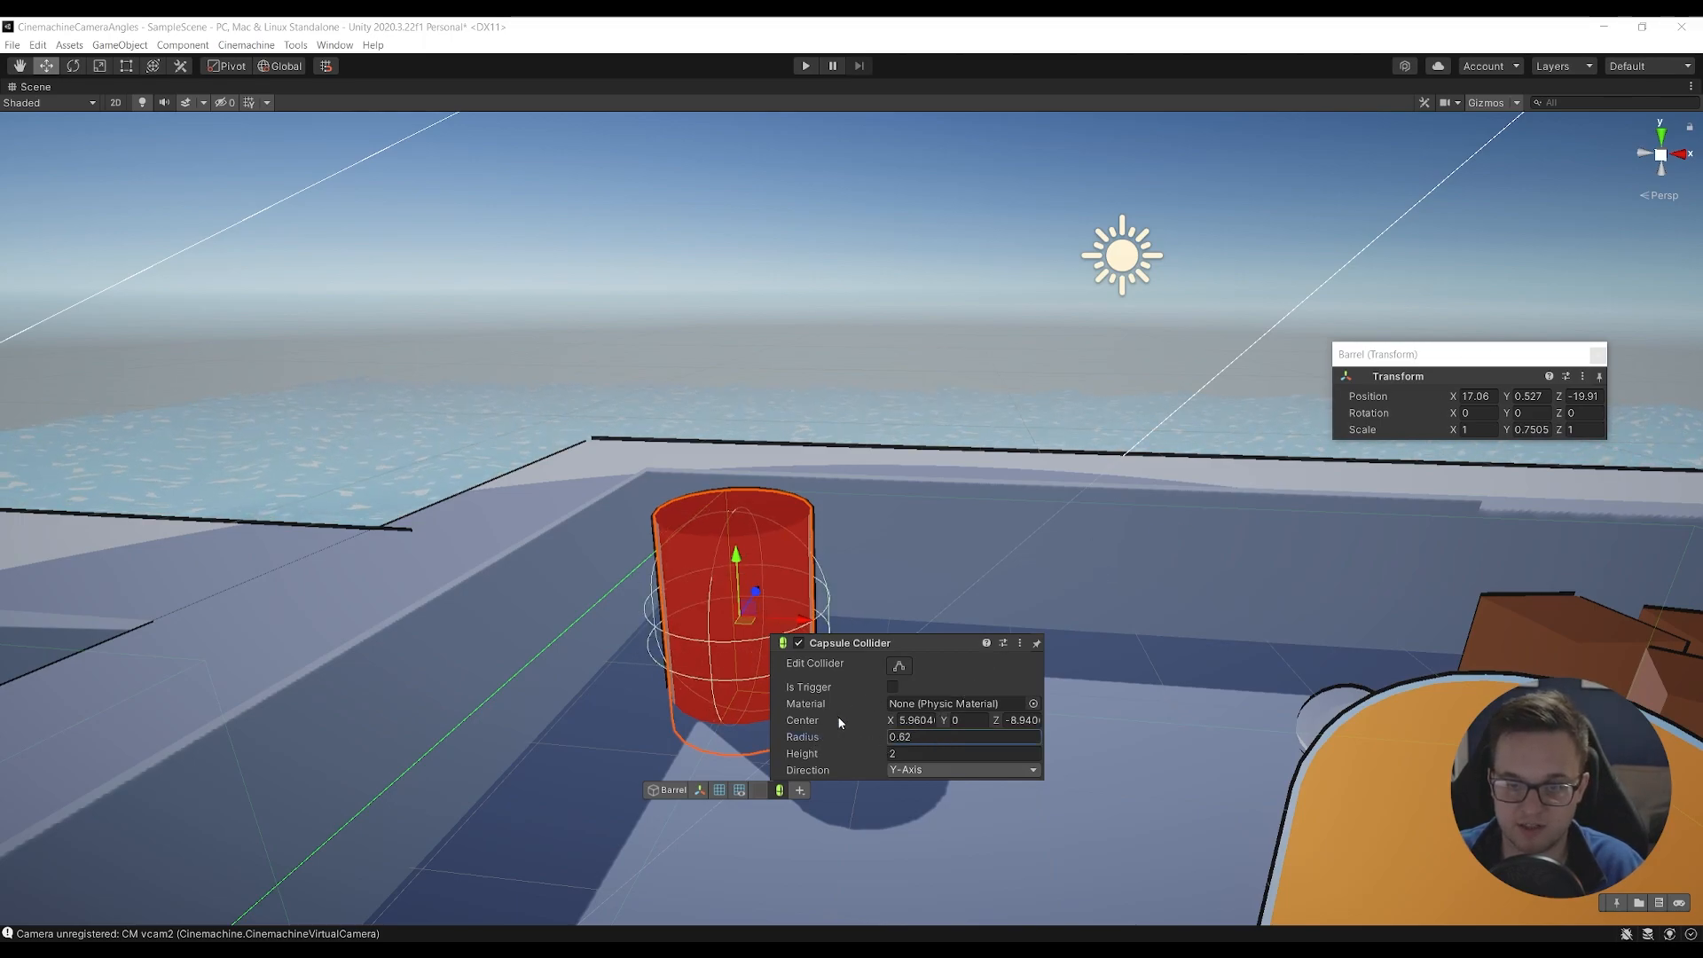
- Try adjusting the barrel's Y scale in the floating Transform window, undo the change and close the window
left_click_drag(1511, 434, 1512, 438)
key("ctrl+z")
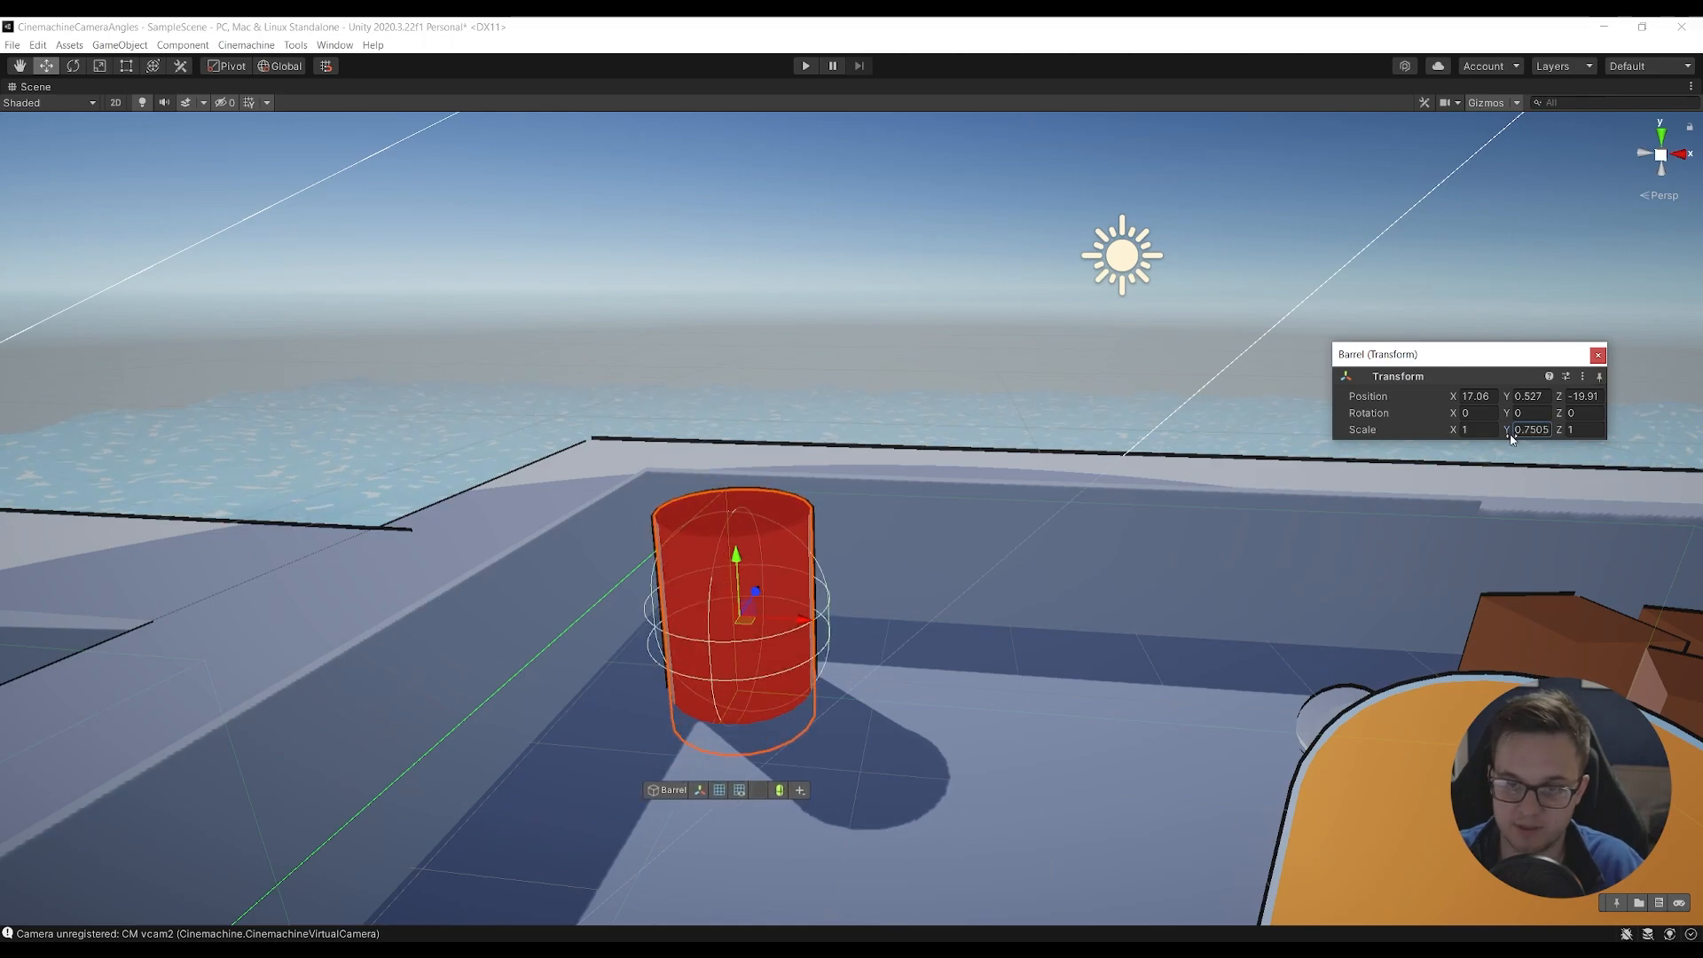
left_click(1598, 356)
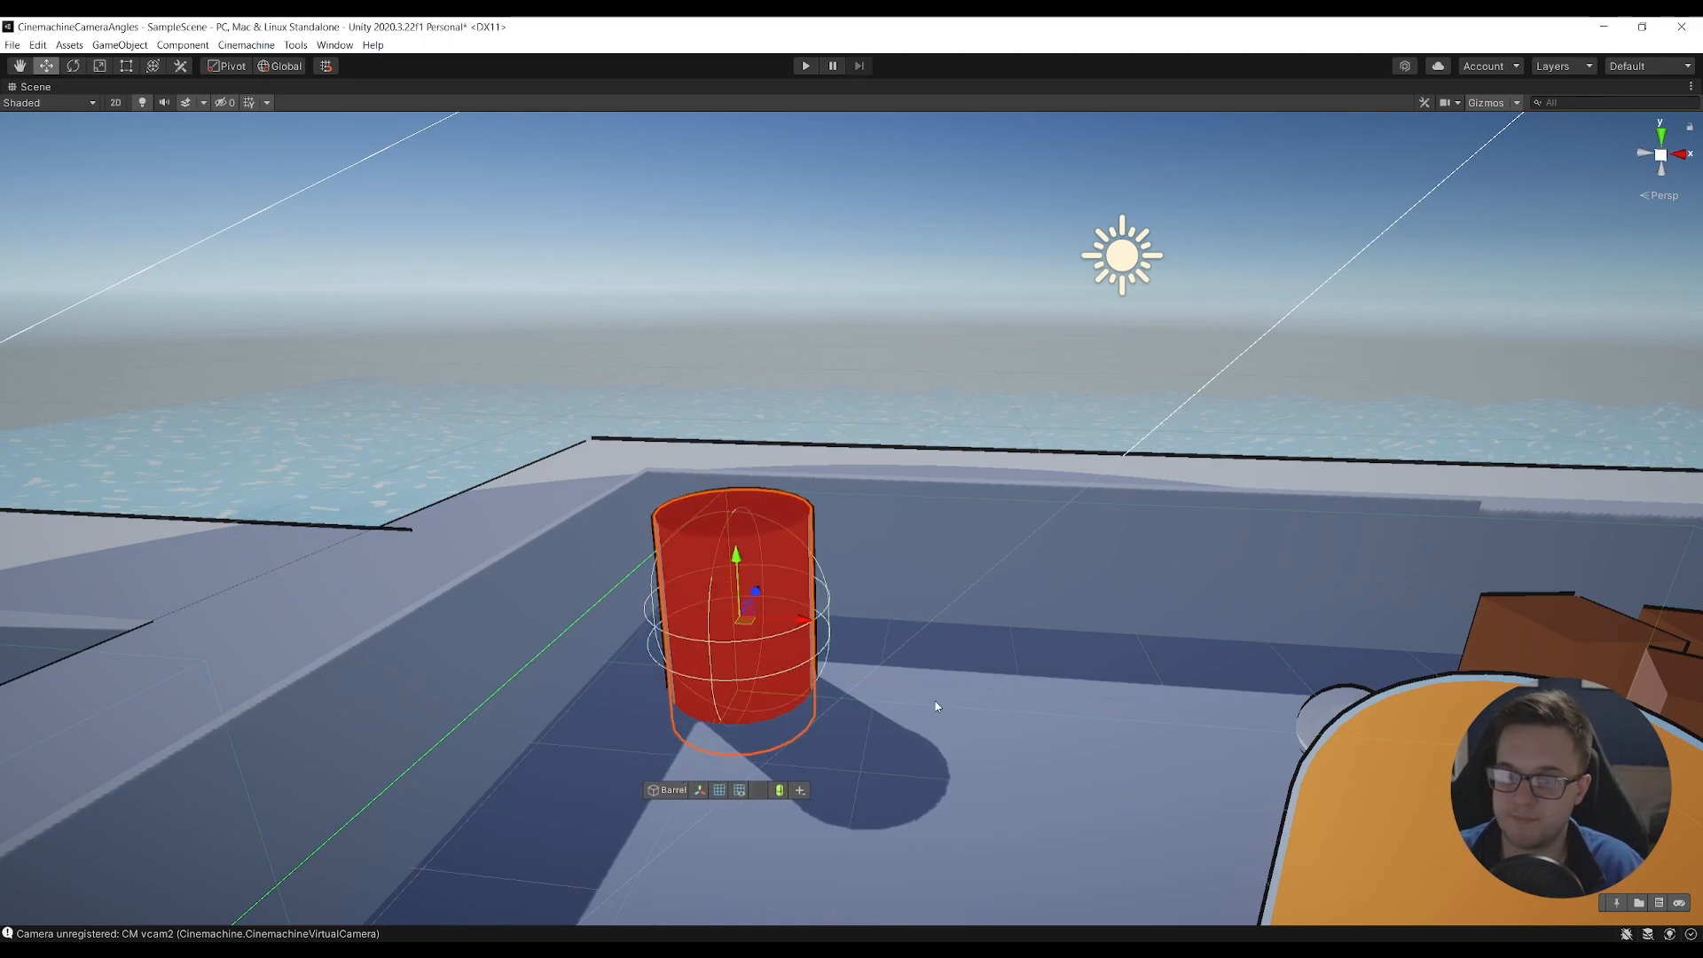
- Create a prefab from the barrel and save it as Barrel.prefab in the Assets/Prefabs folder
left_click(661, 793)
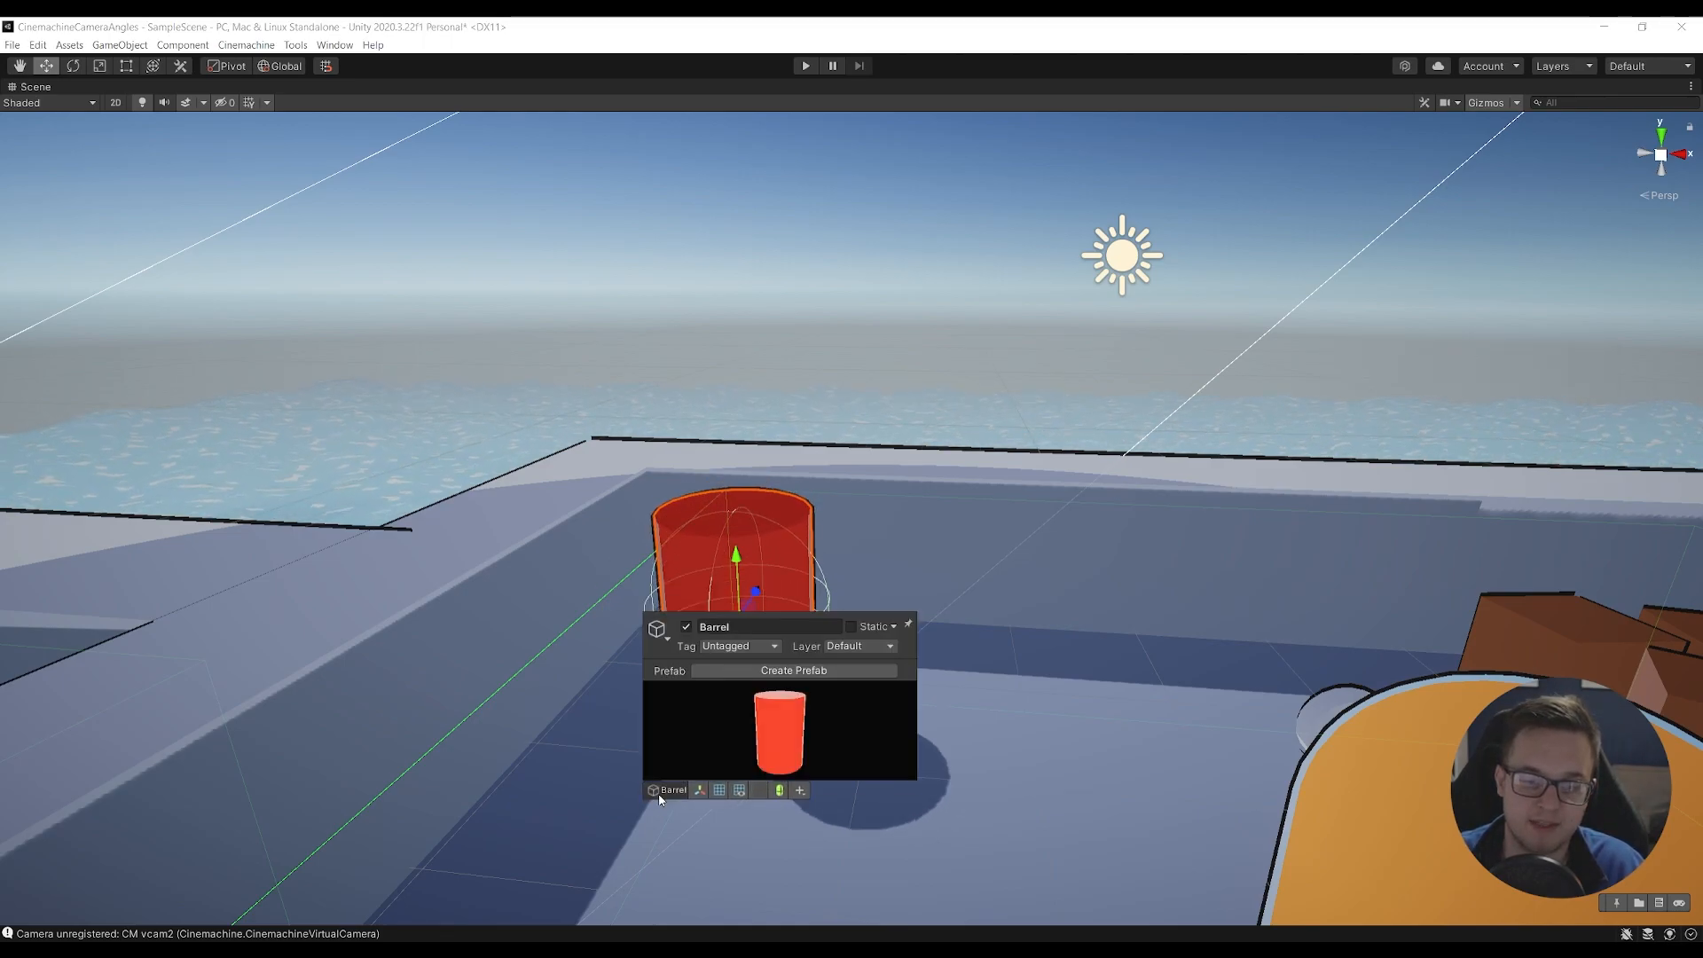
left_click(763, 671)
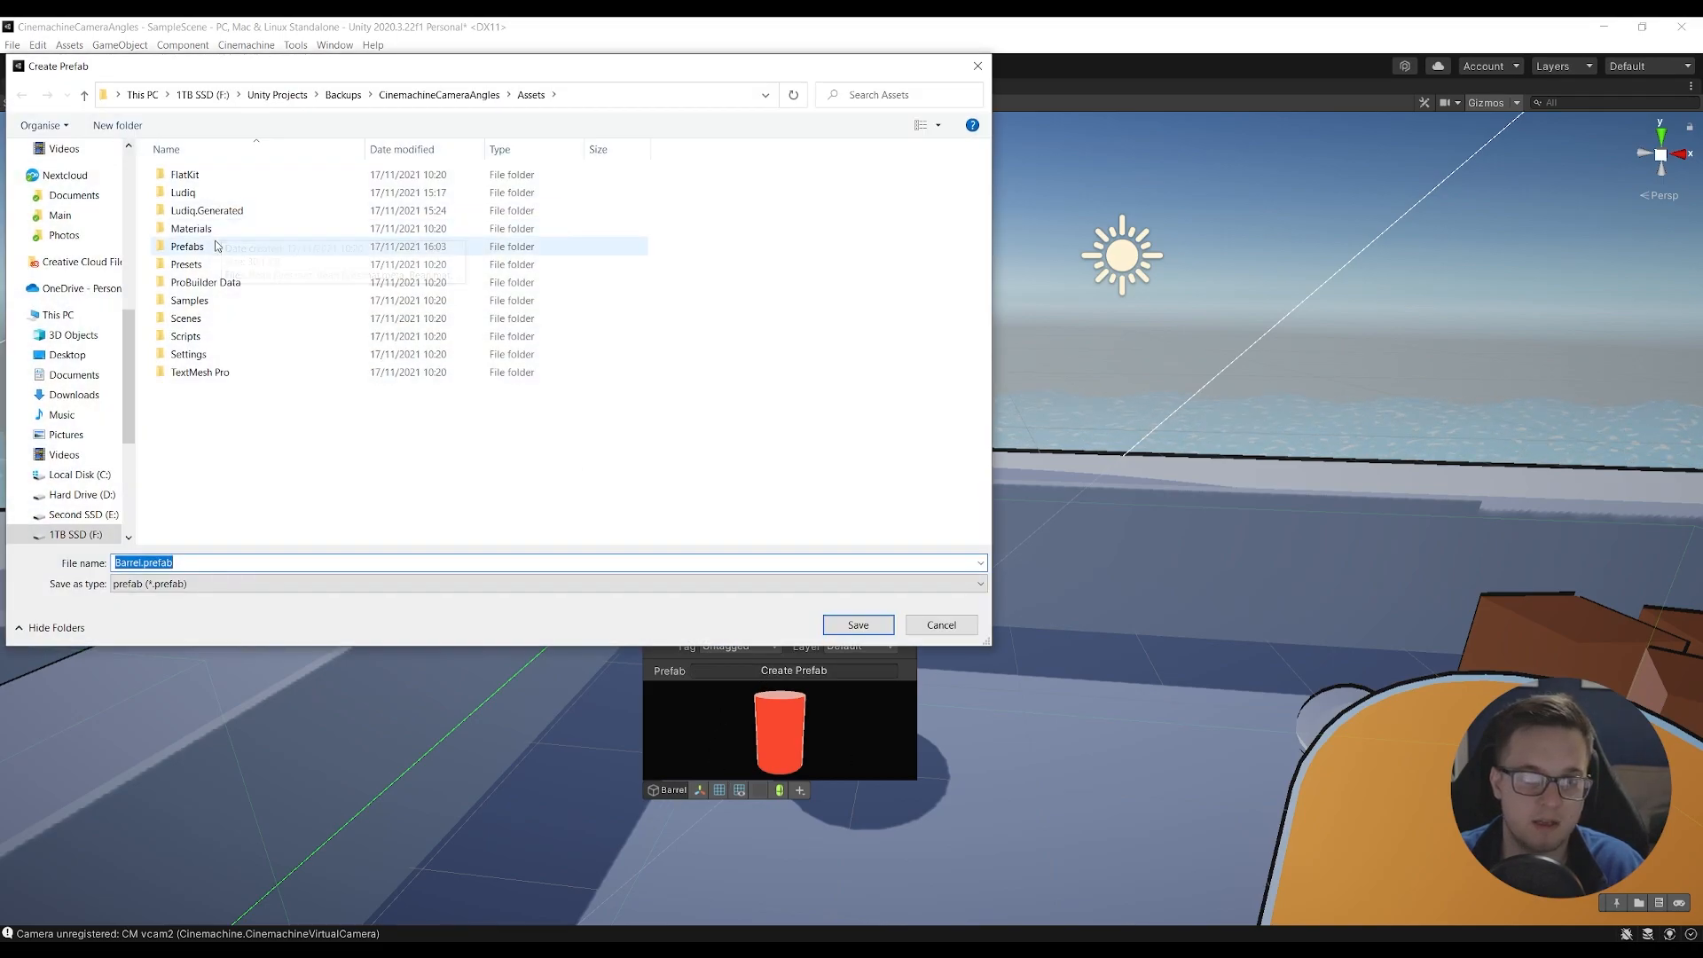
double_click(257, 252)
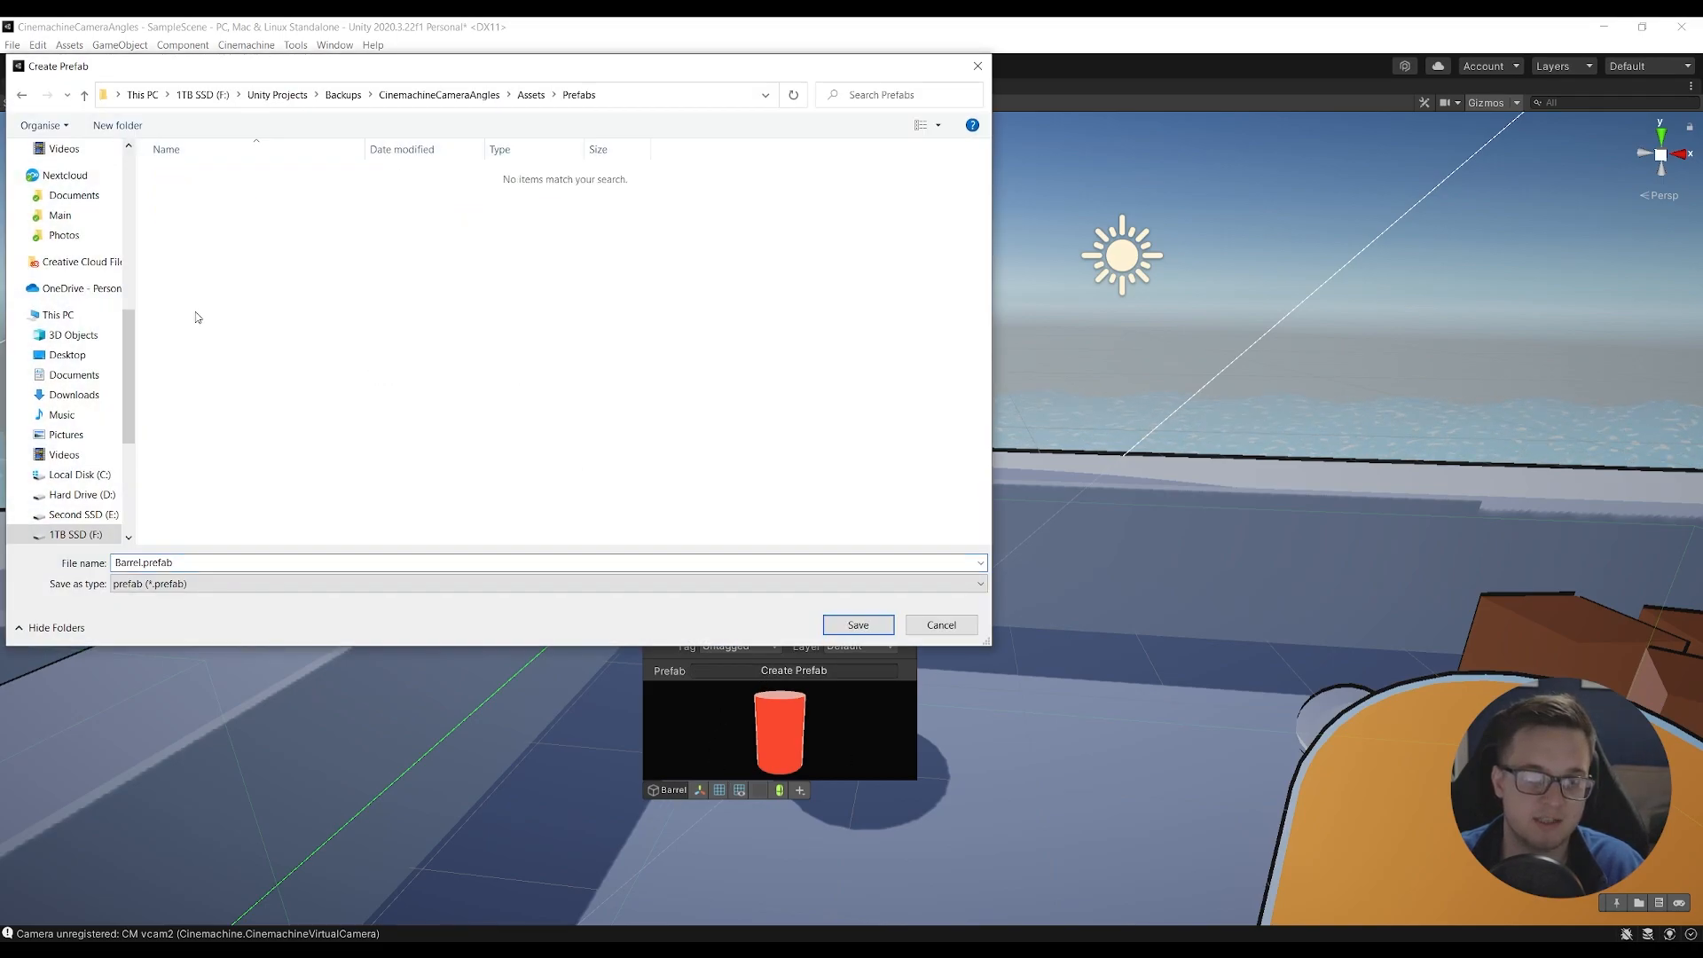
left_click(857, 625)
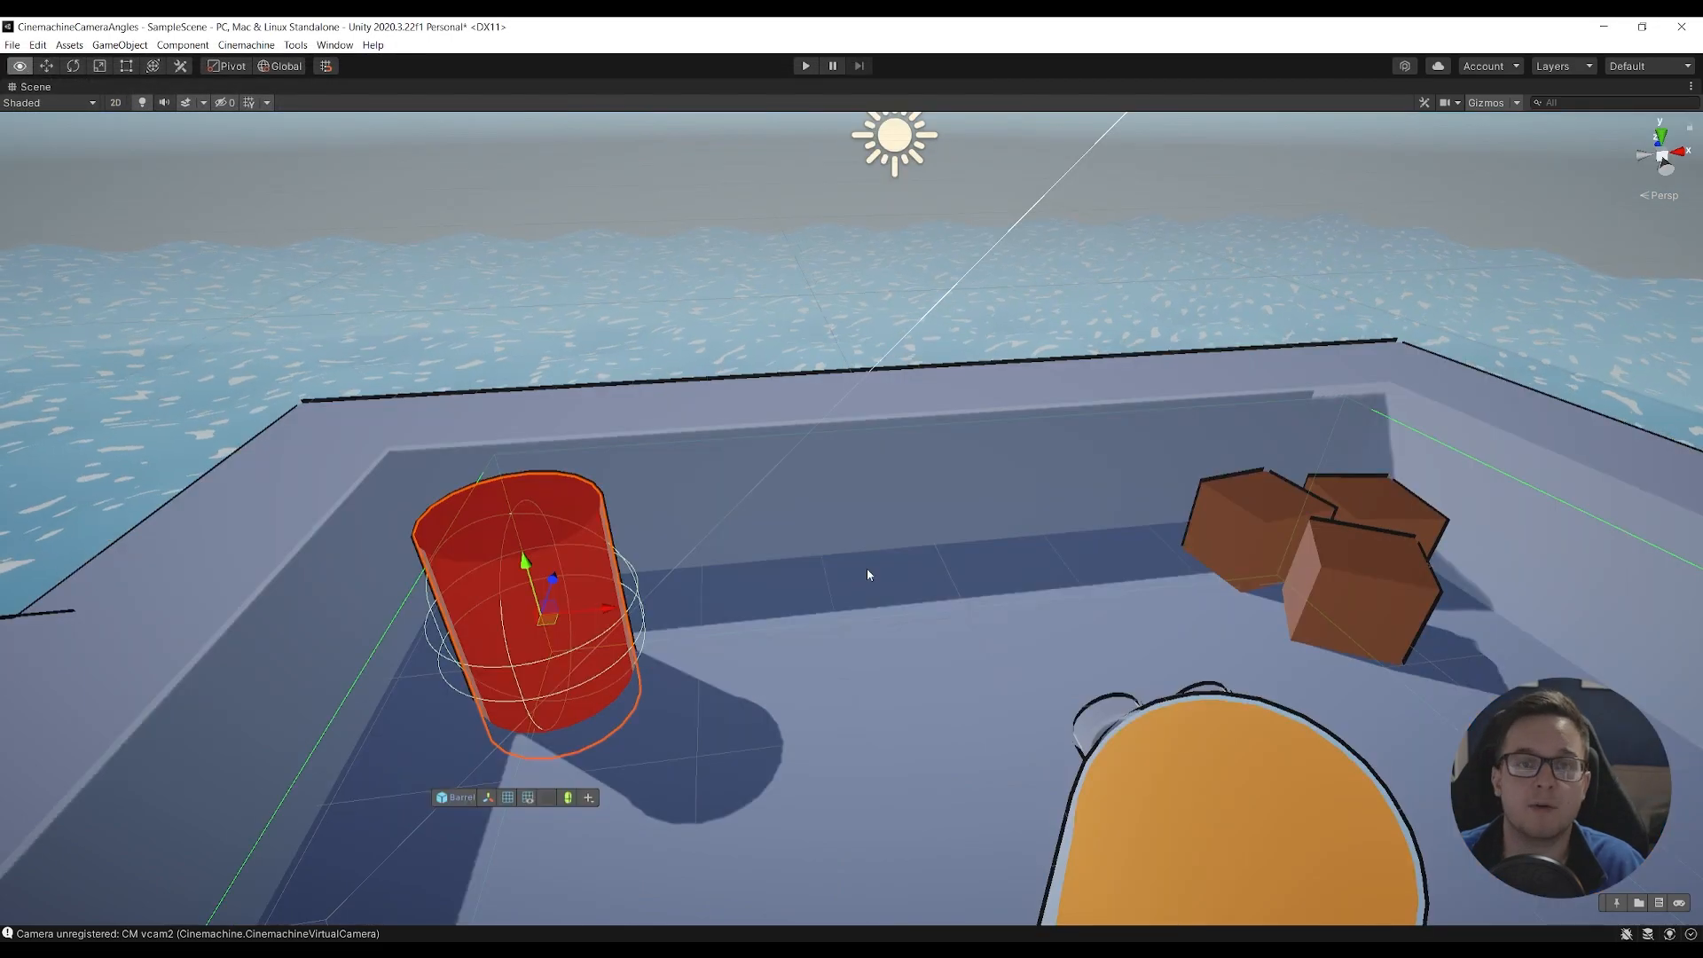
- Replace the three brown cubes in the corner with the Barrel prefab from the Prefabs folder using the GameObject Replace command
mouse_move(865, 573)
right_mouse_down()
mouse_move(912, 562)
mouse_move(886, 577)
right_mouse_up()
key("d")
key("w")
left_click(816, 566)
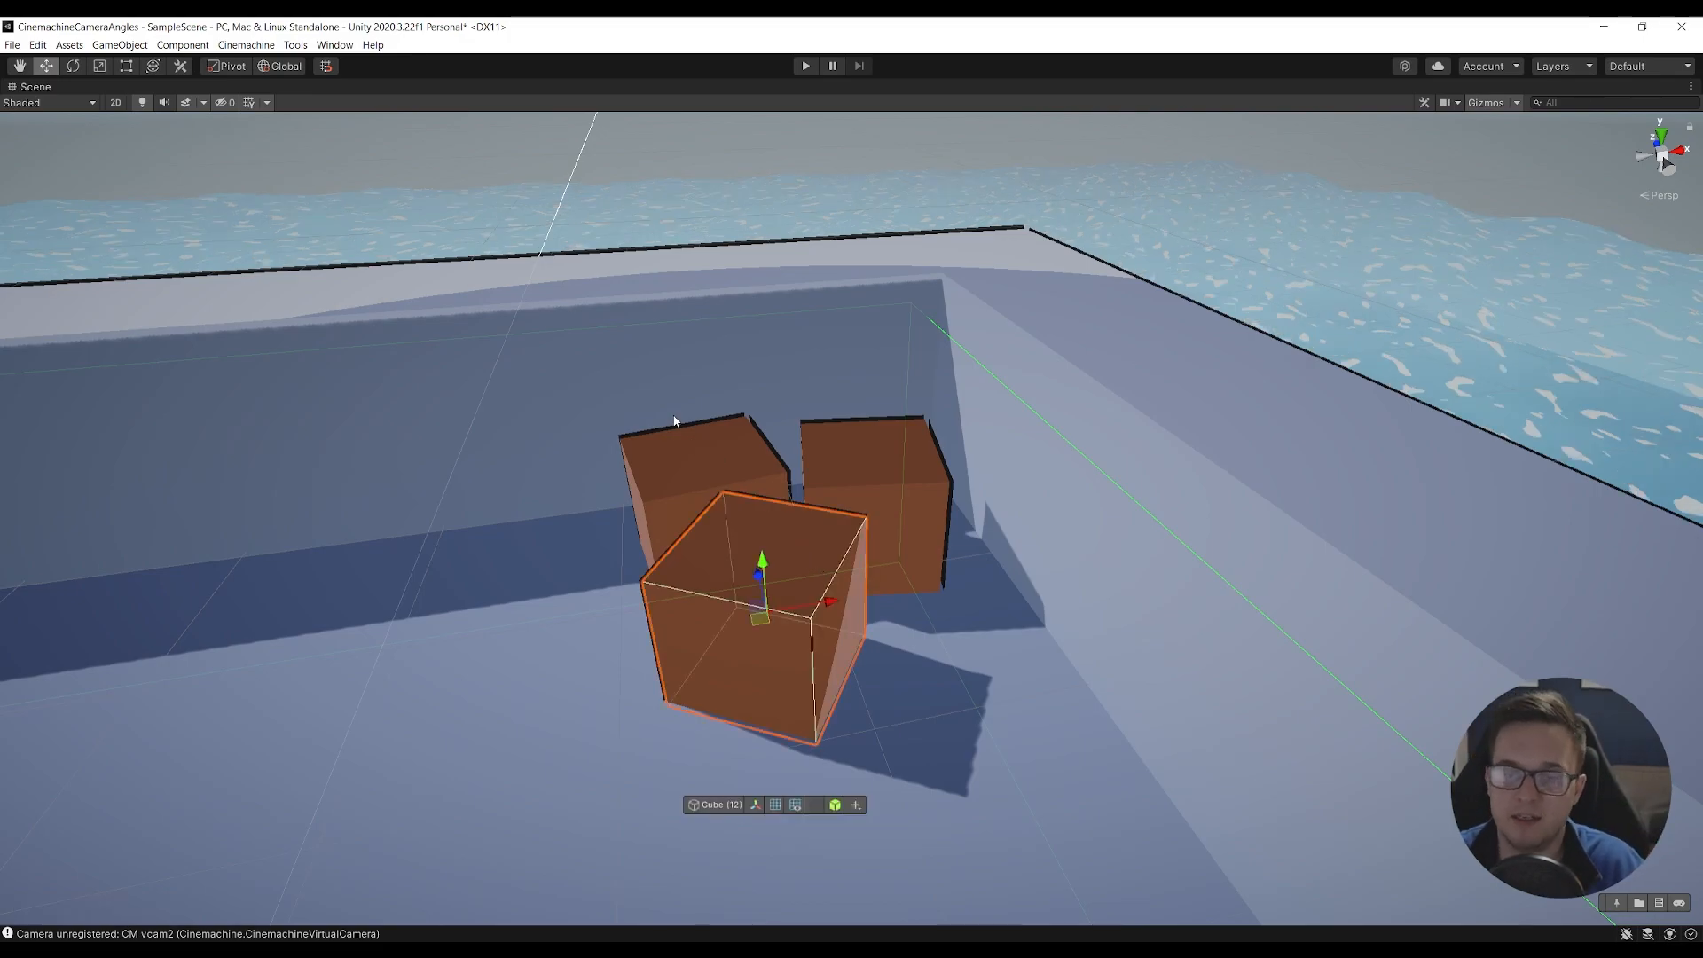
left_click(792, 473, "shift")
left_click(832, 470, "shift")
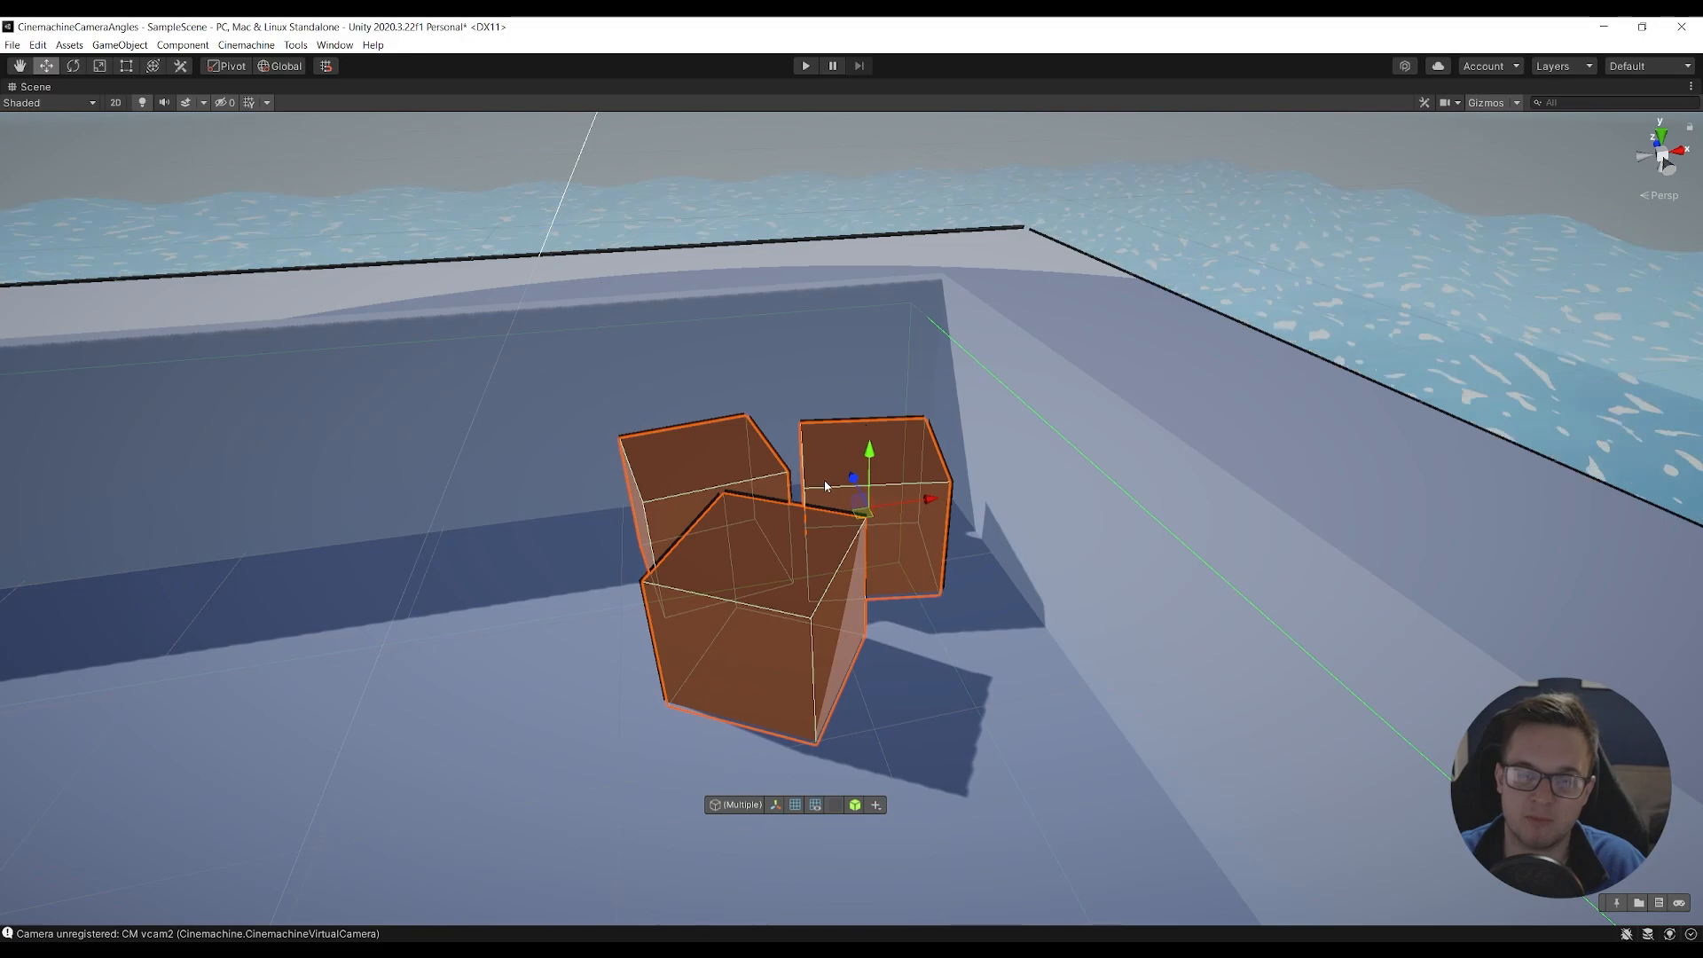
right_click_drag(874, 524, 743, 535)
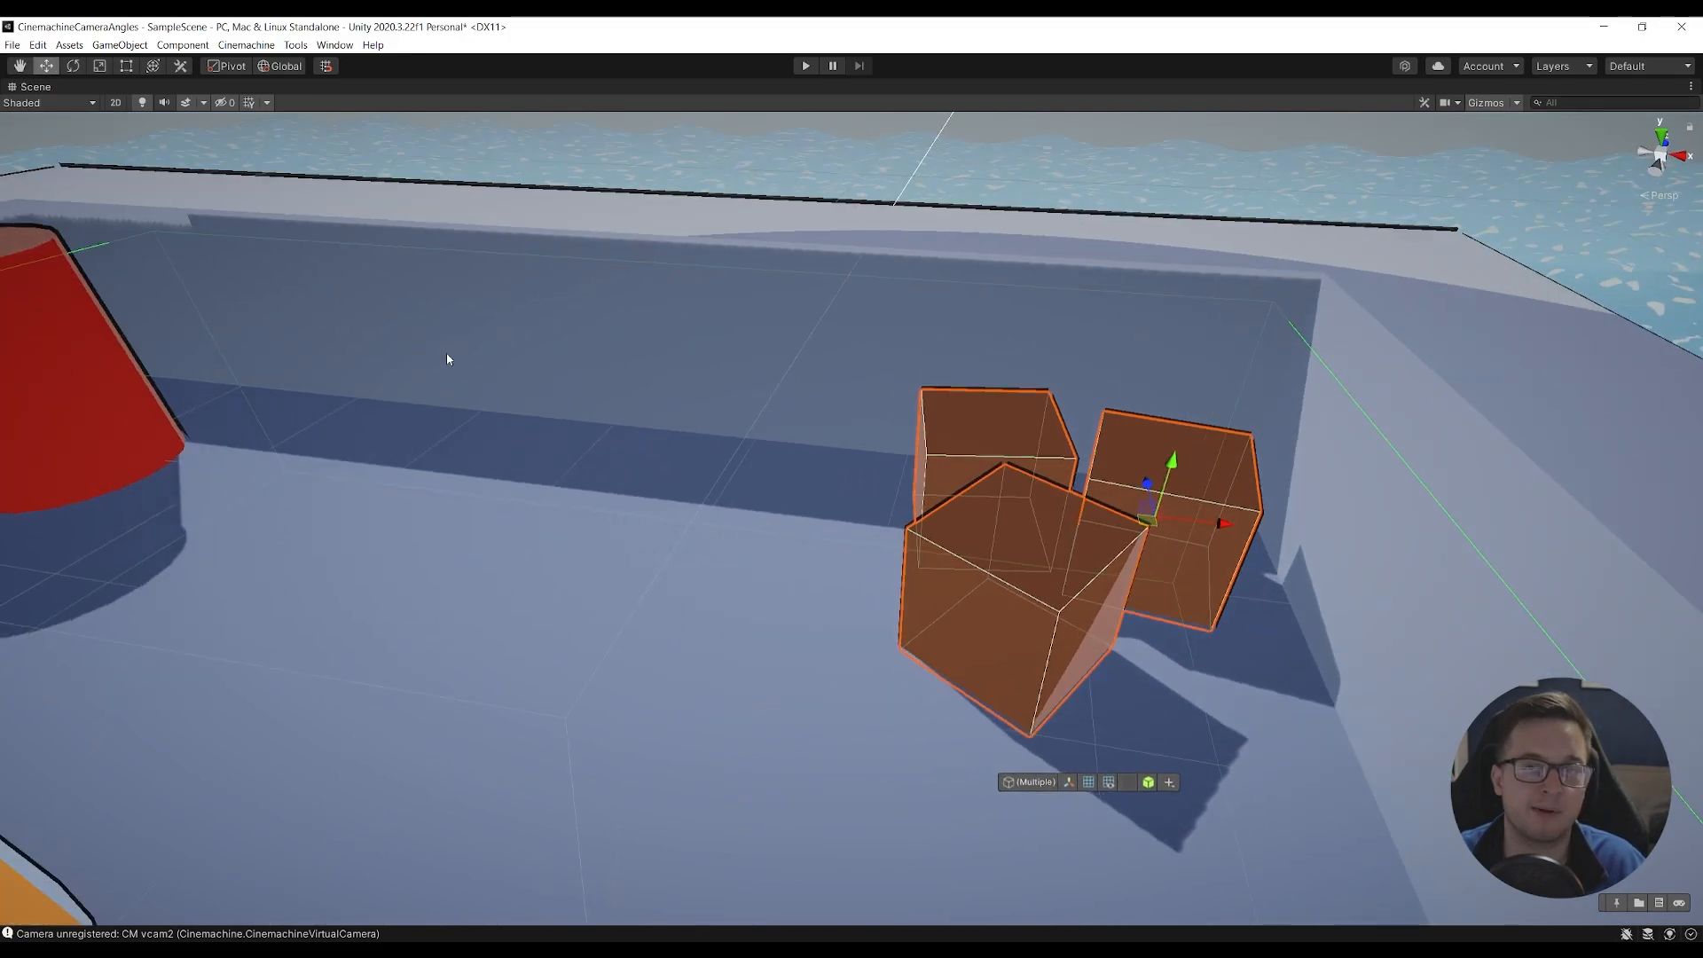
key("f")
right_click_drag(1142, 543, 893, 596)
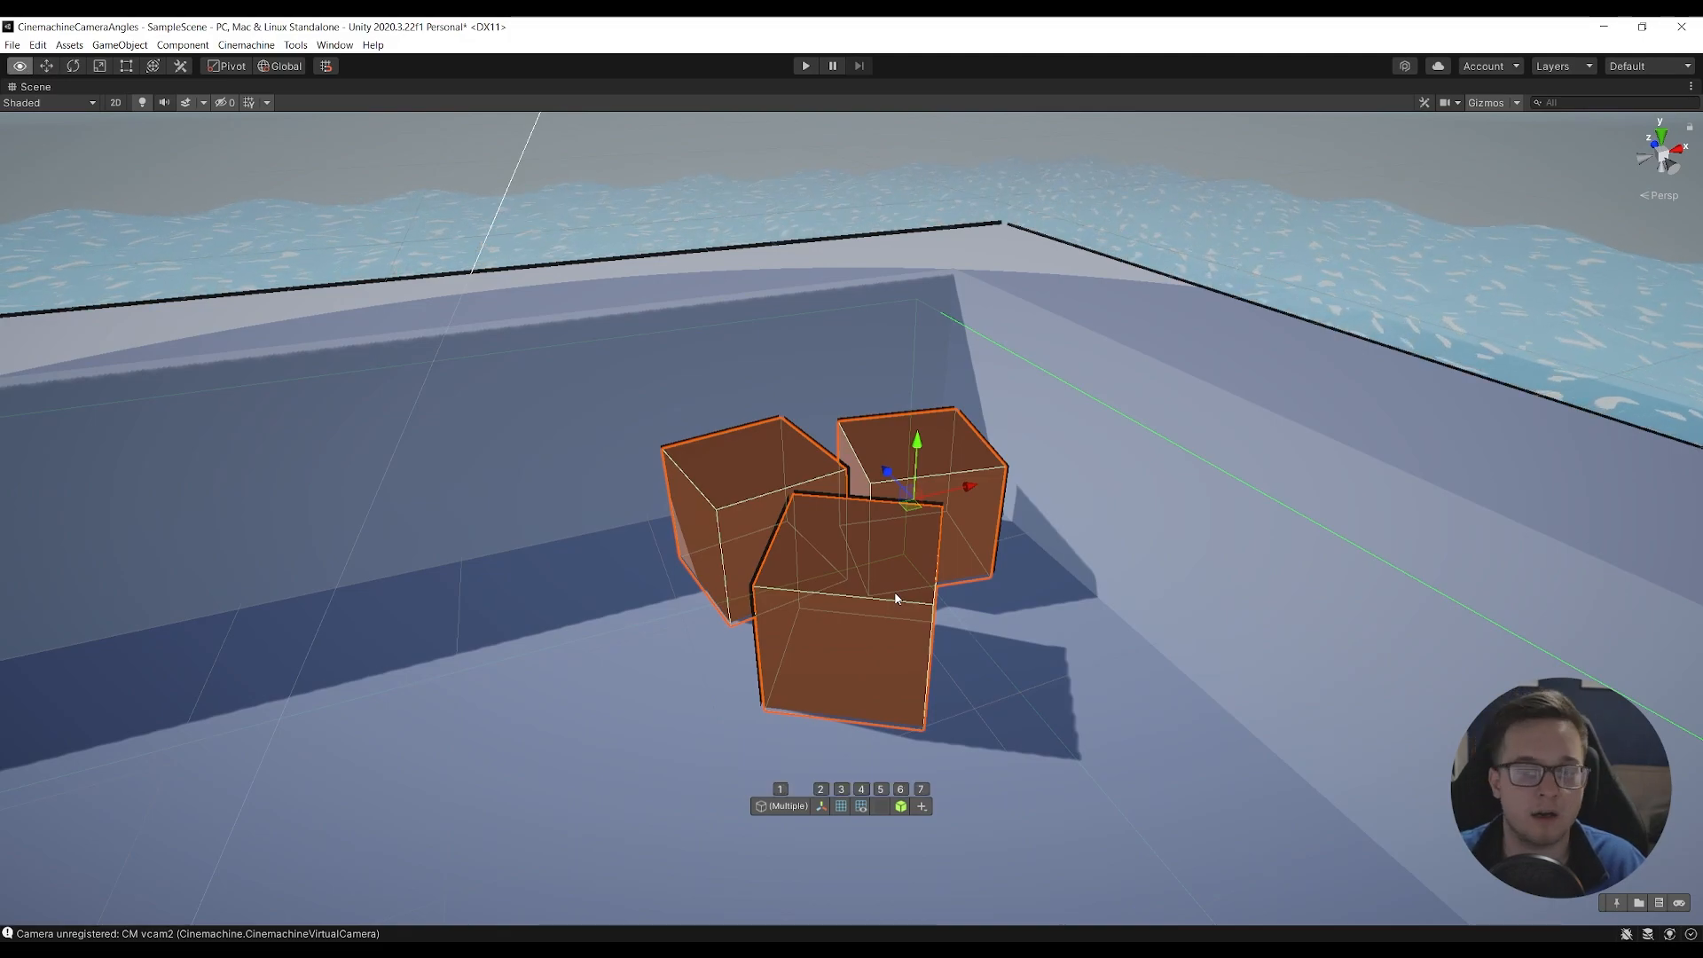
key("alt+r")
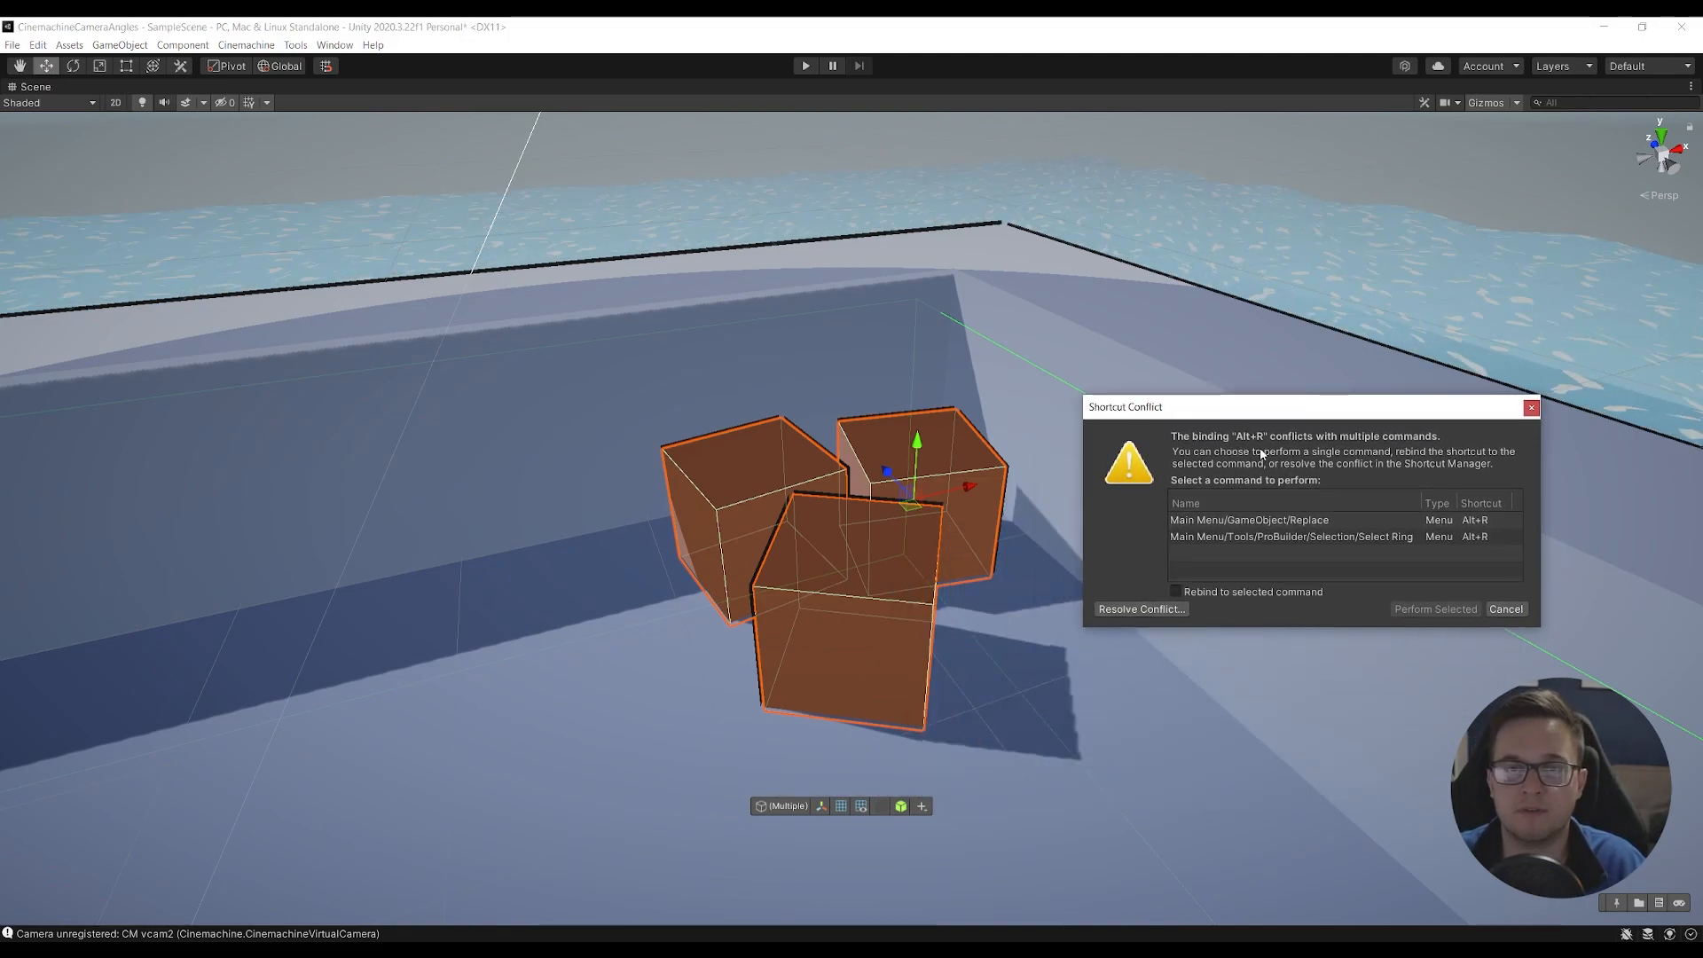
left_click(1366, 538)
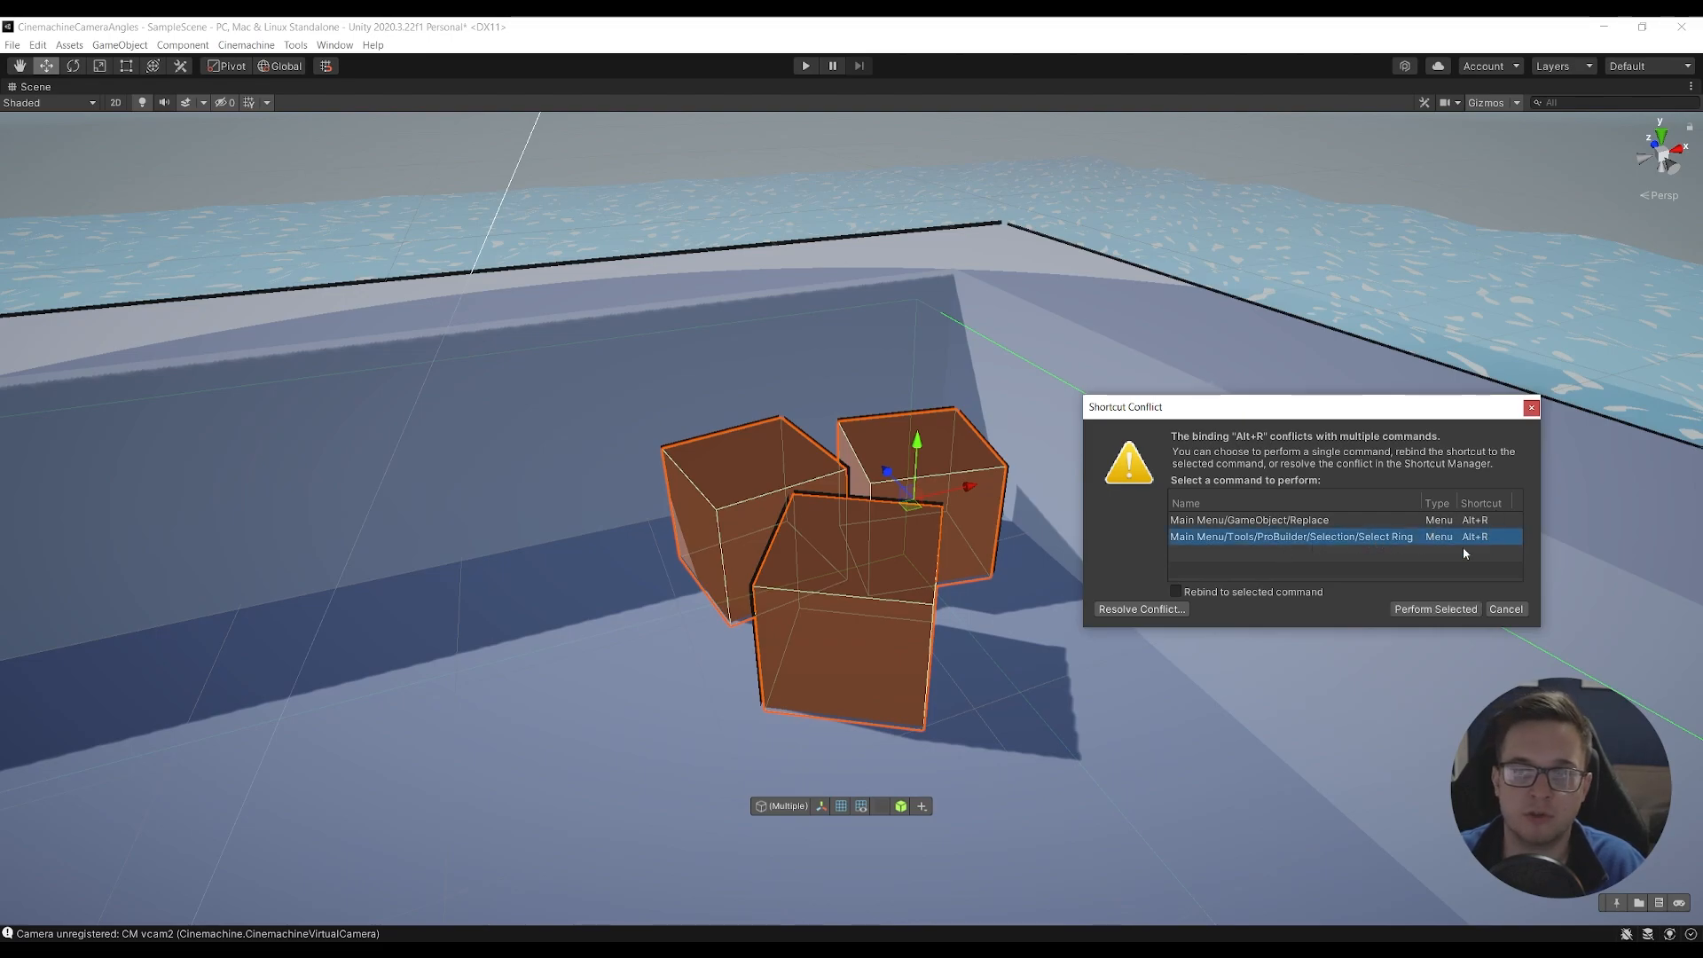
left_click(1303, 523)
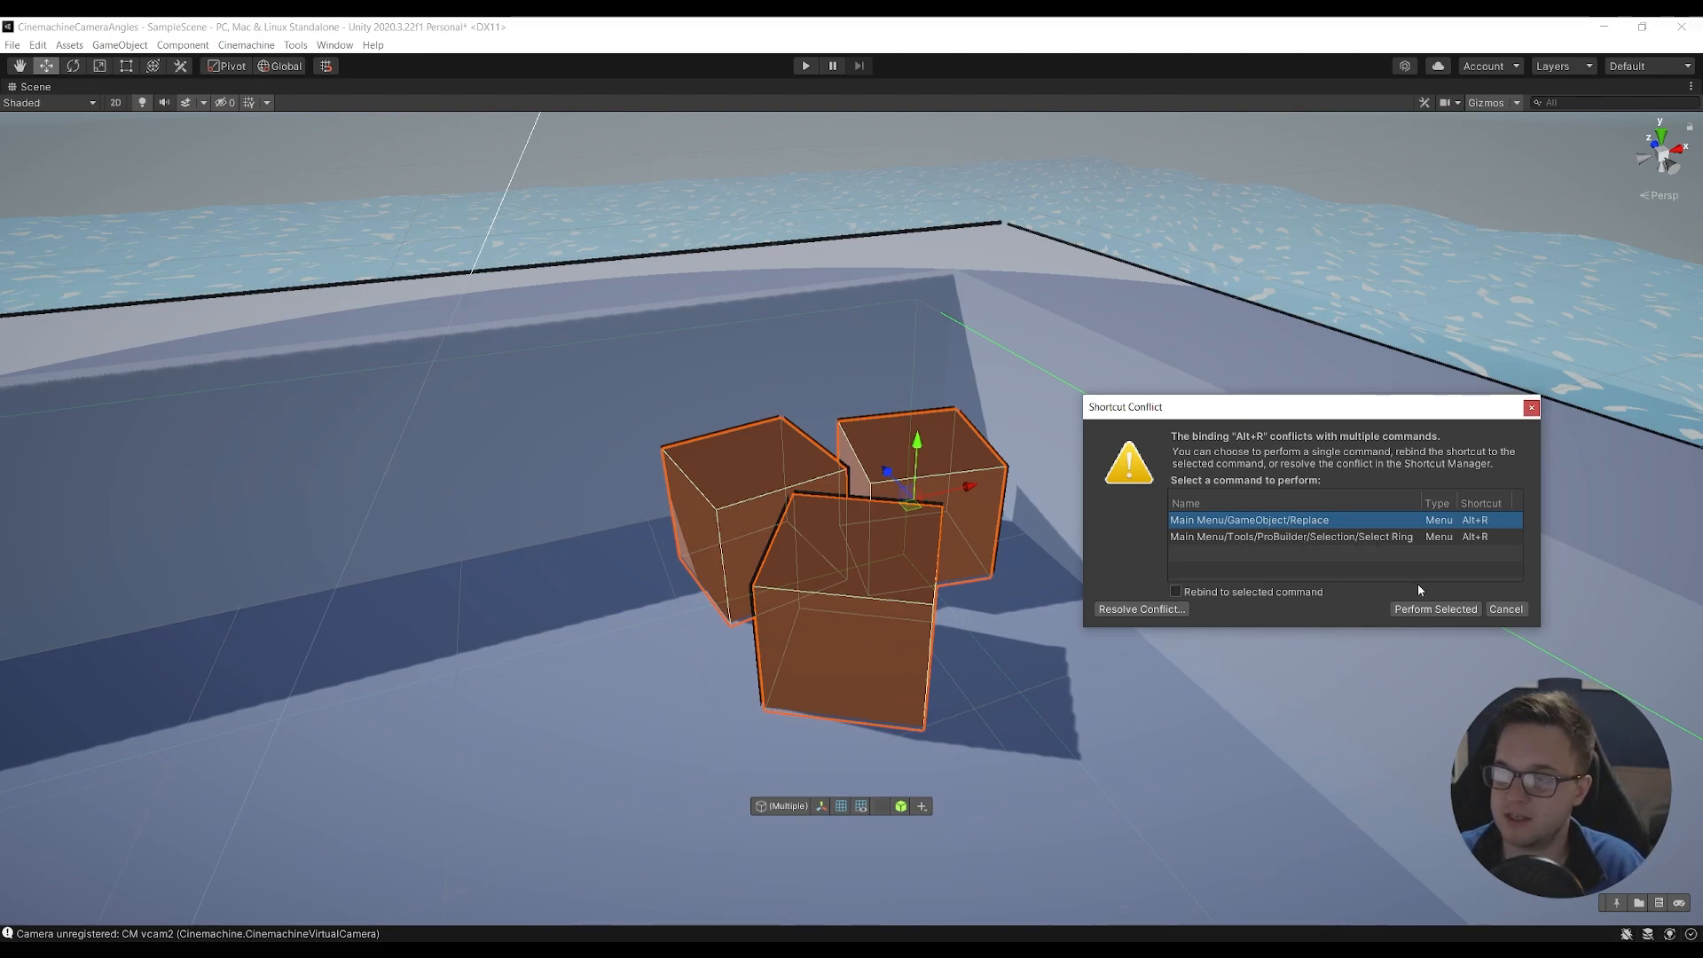
left_click(1429, 611)
scroll(1550, 759, "down", 1)
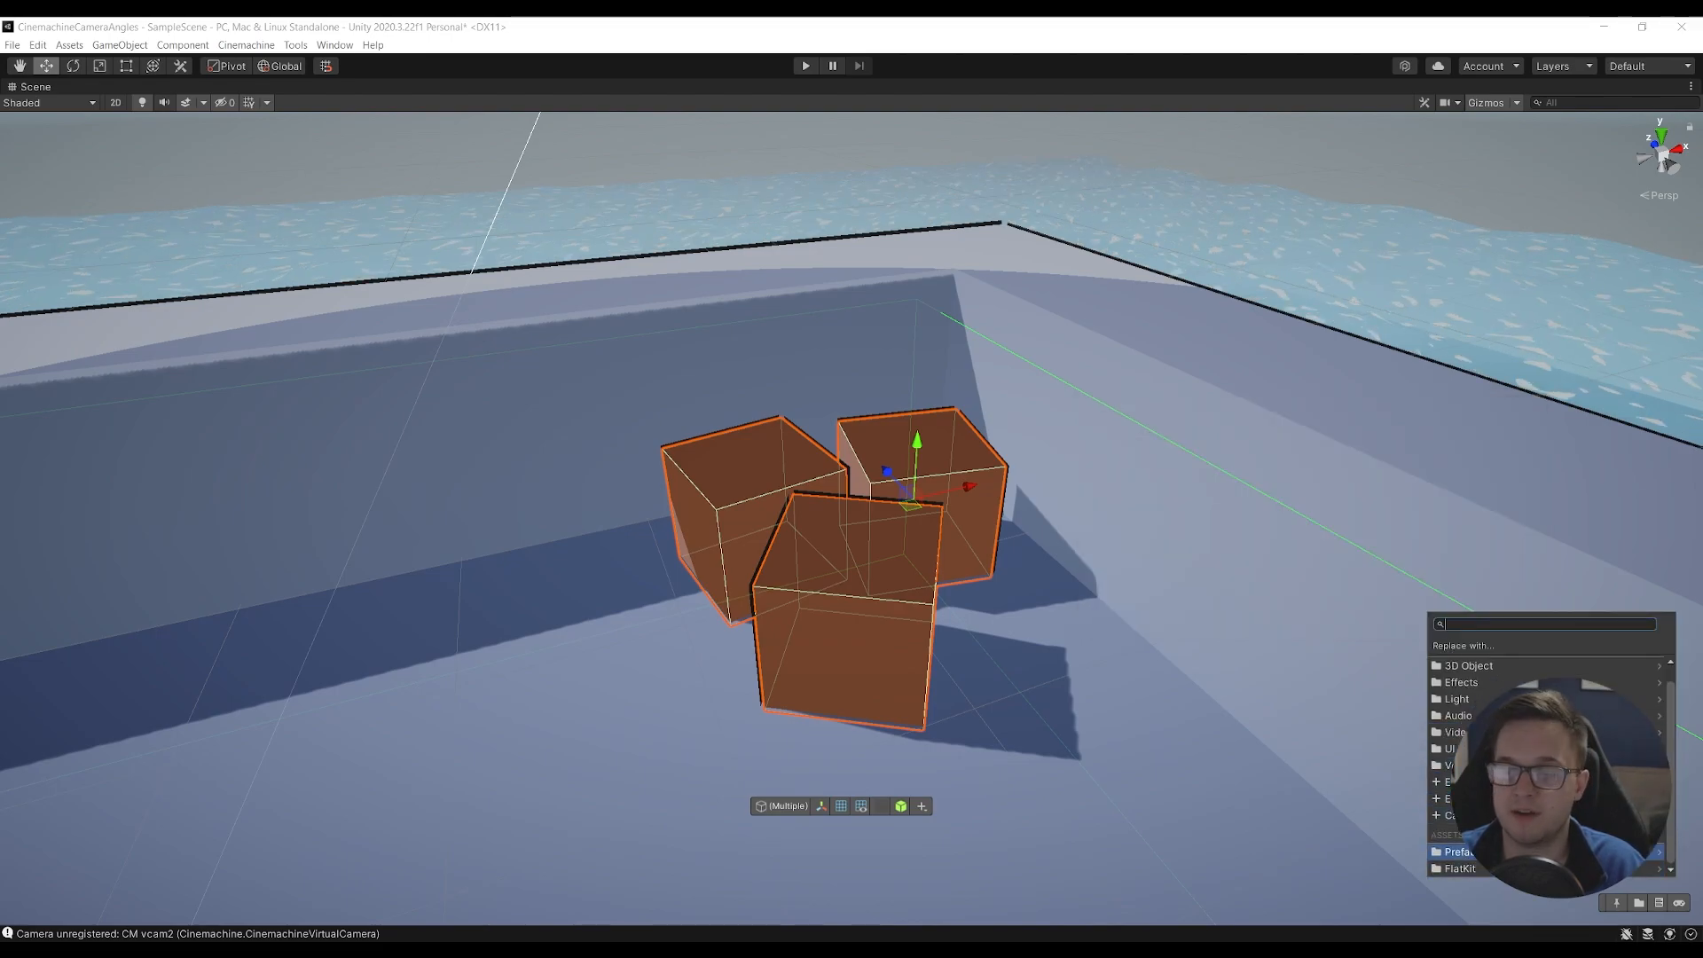
left_click(1548, 851)
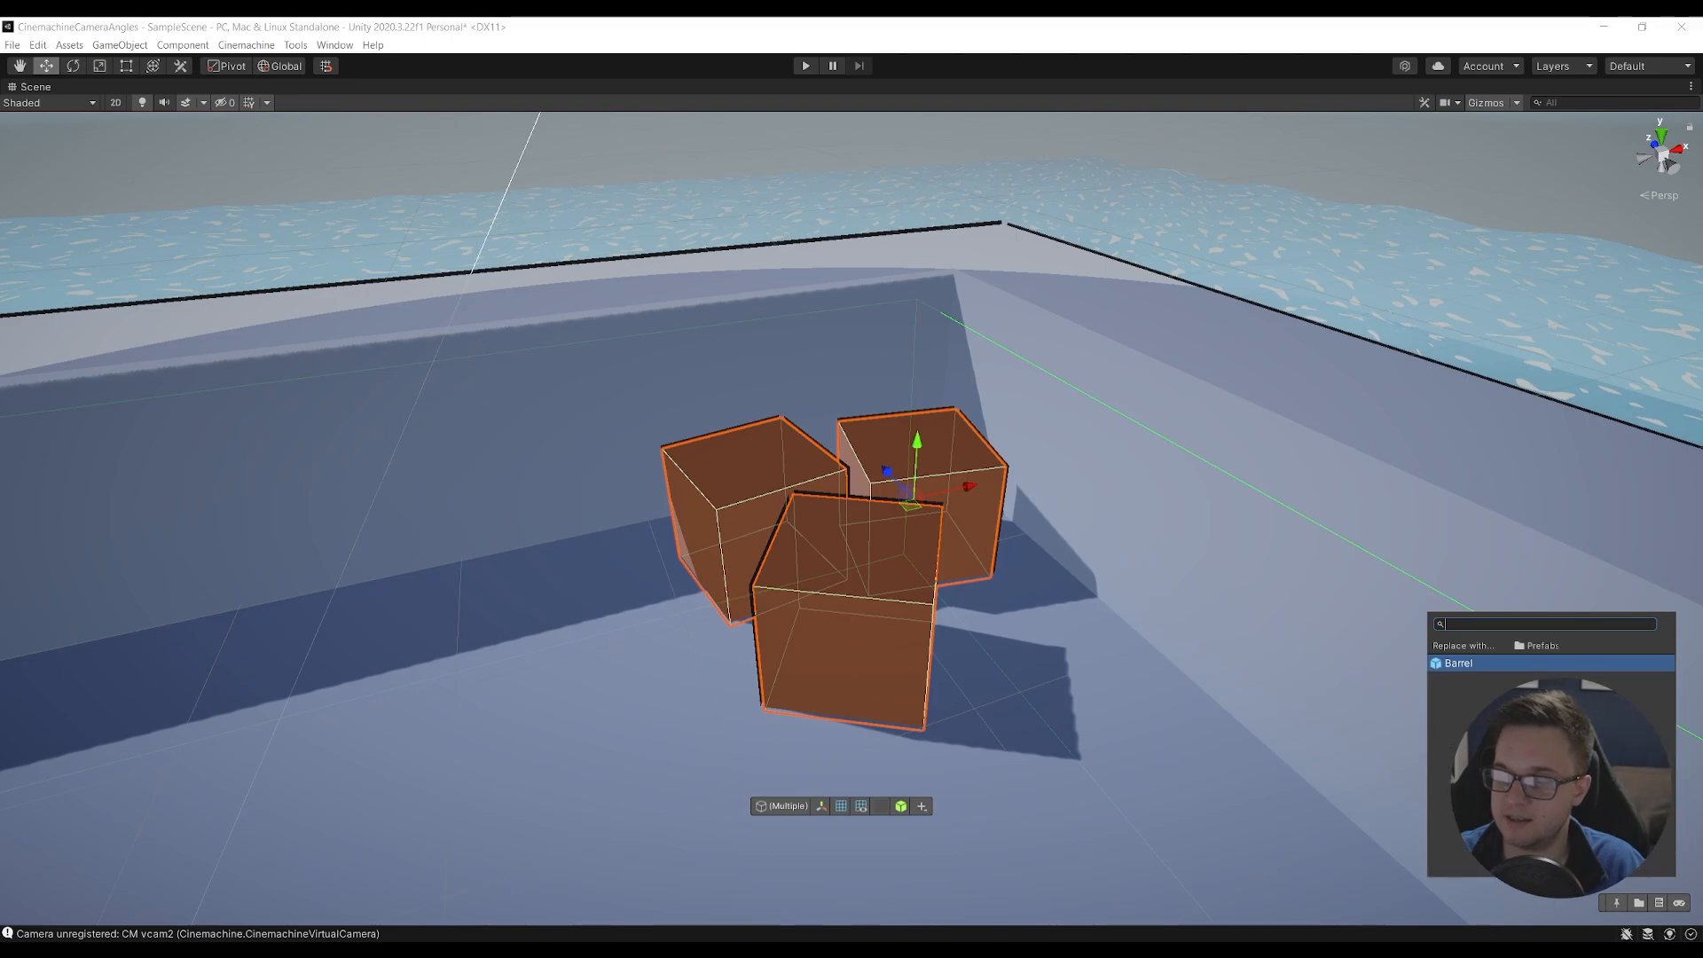
left_click(1459, 655)
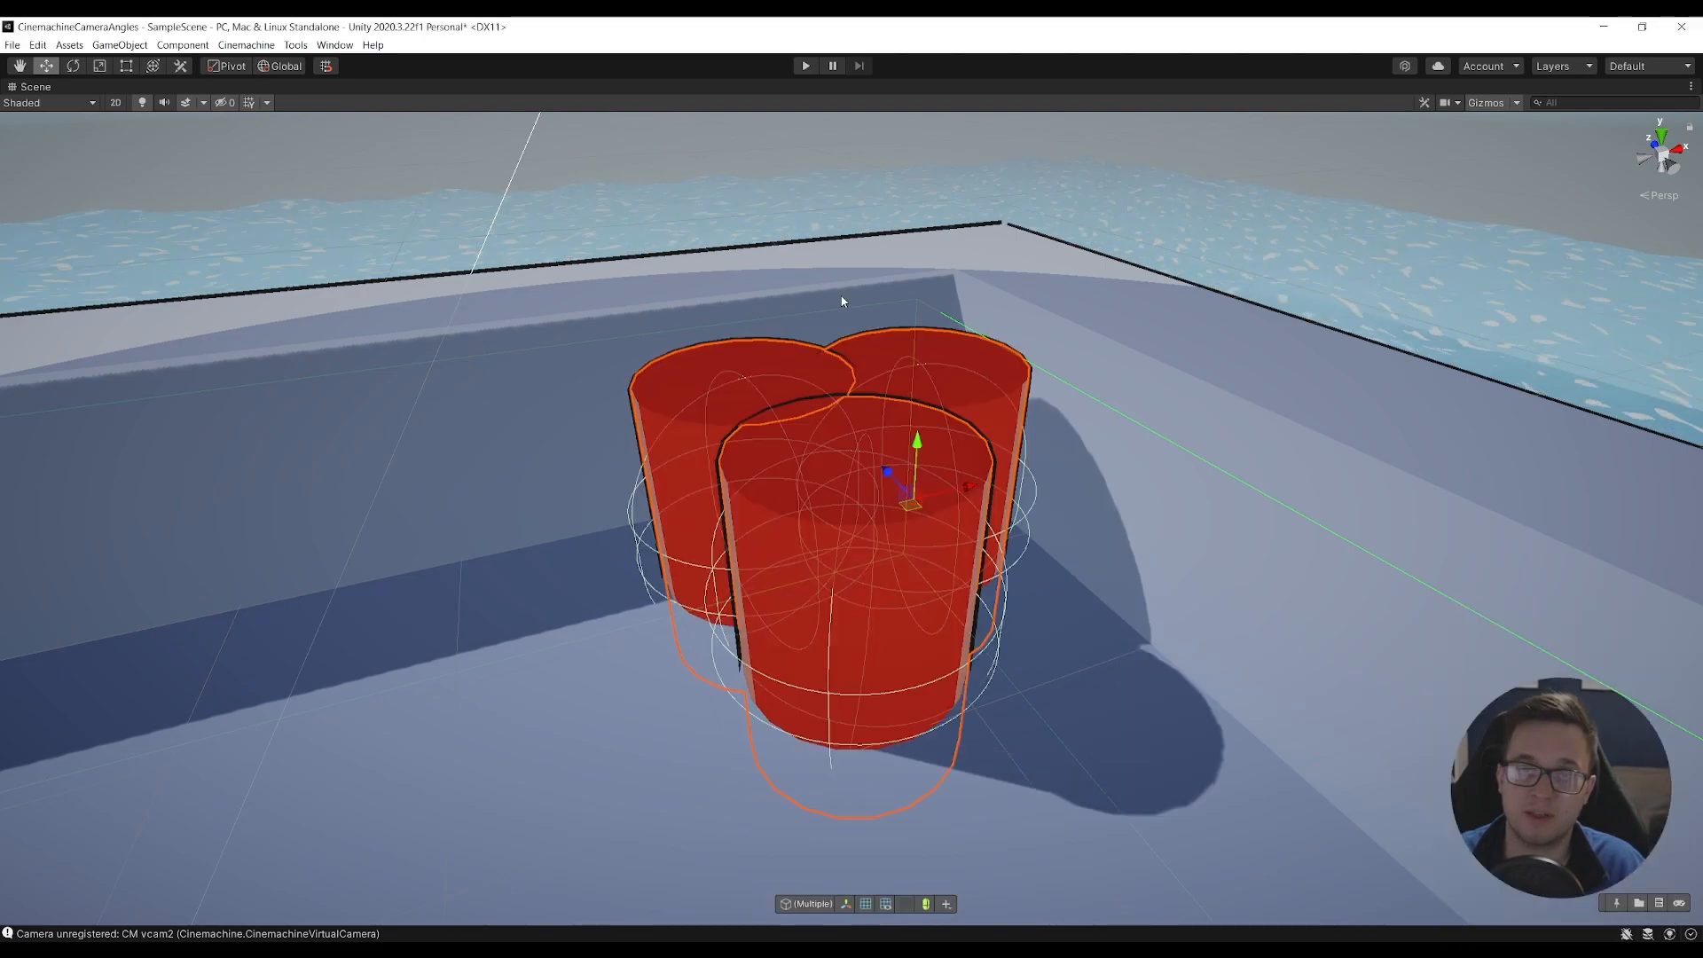
- Move the front and left barrels outward along the floor to separate the three overlapping barrels
left_click(902, 571)
left_click_drag(903, 571, 912, 679, "alt")
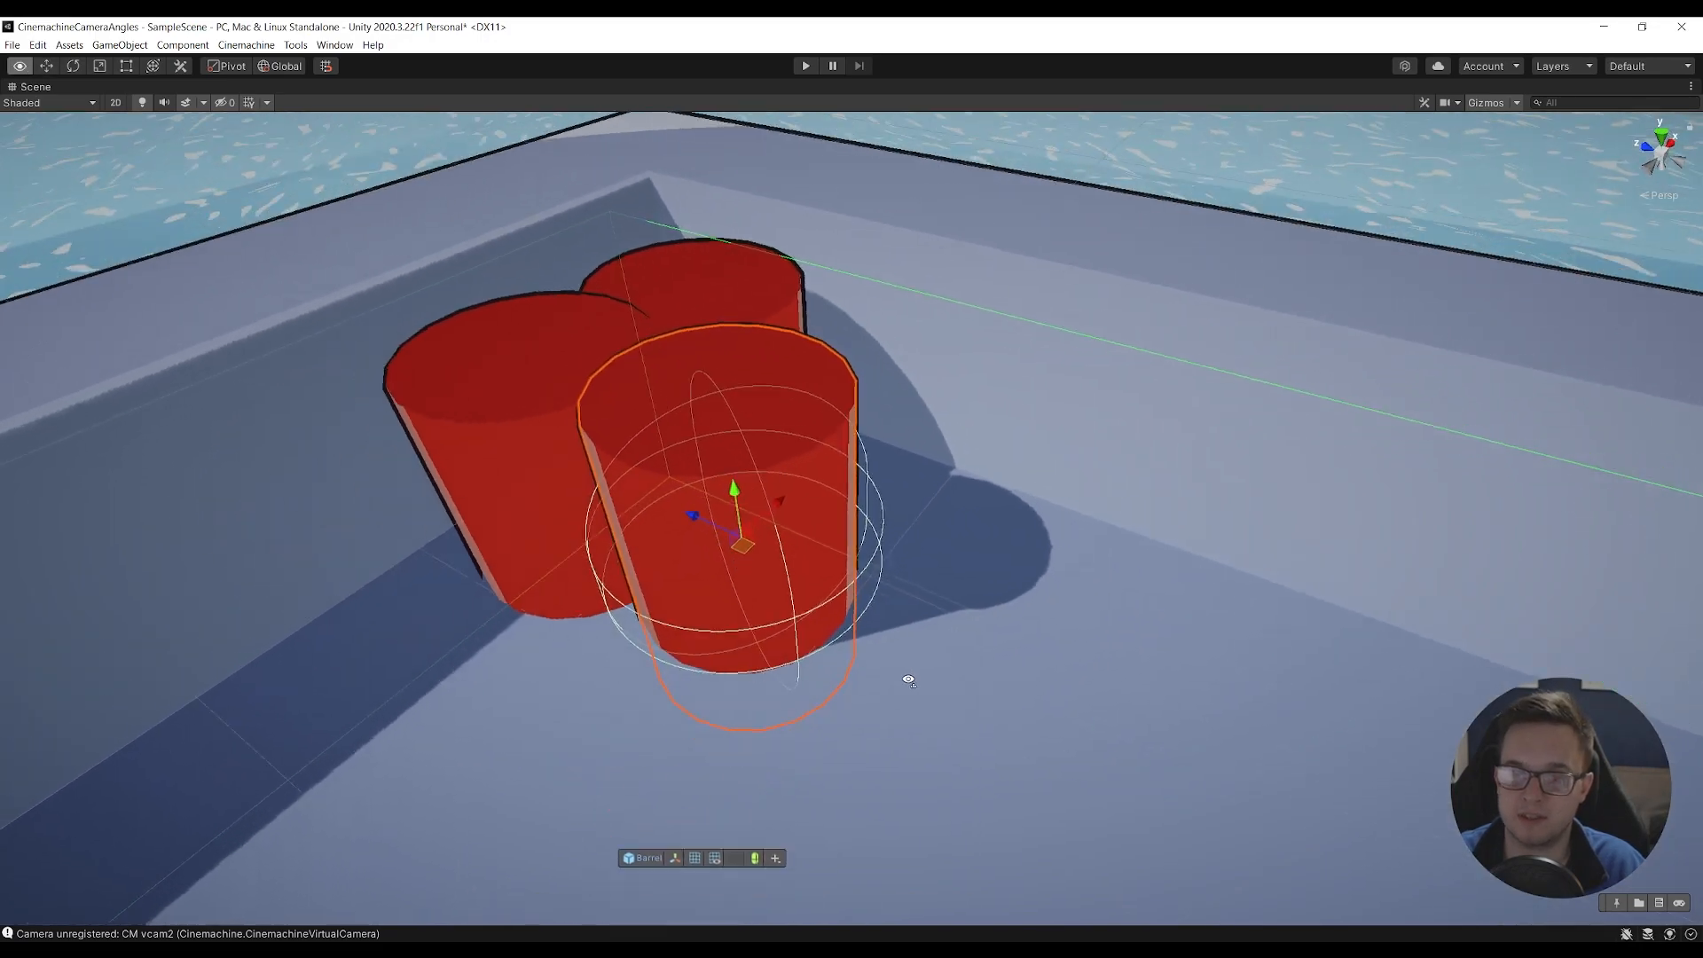
right_click_drag(912, 679, 890, 660)
left_click_drag(769, 539, 793, 556)
left_click(644, 513)
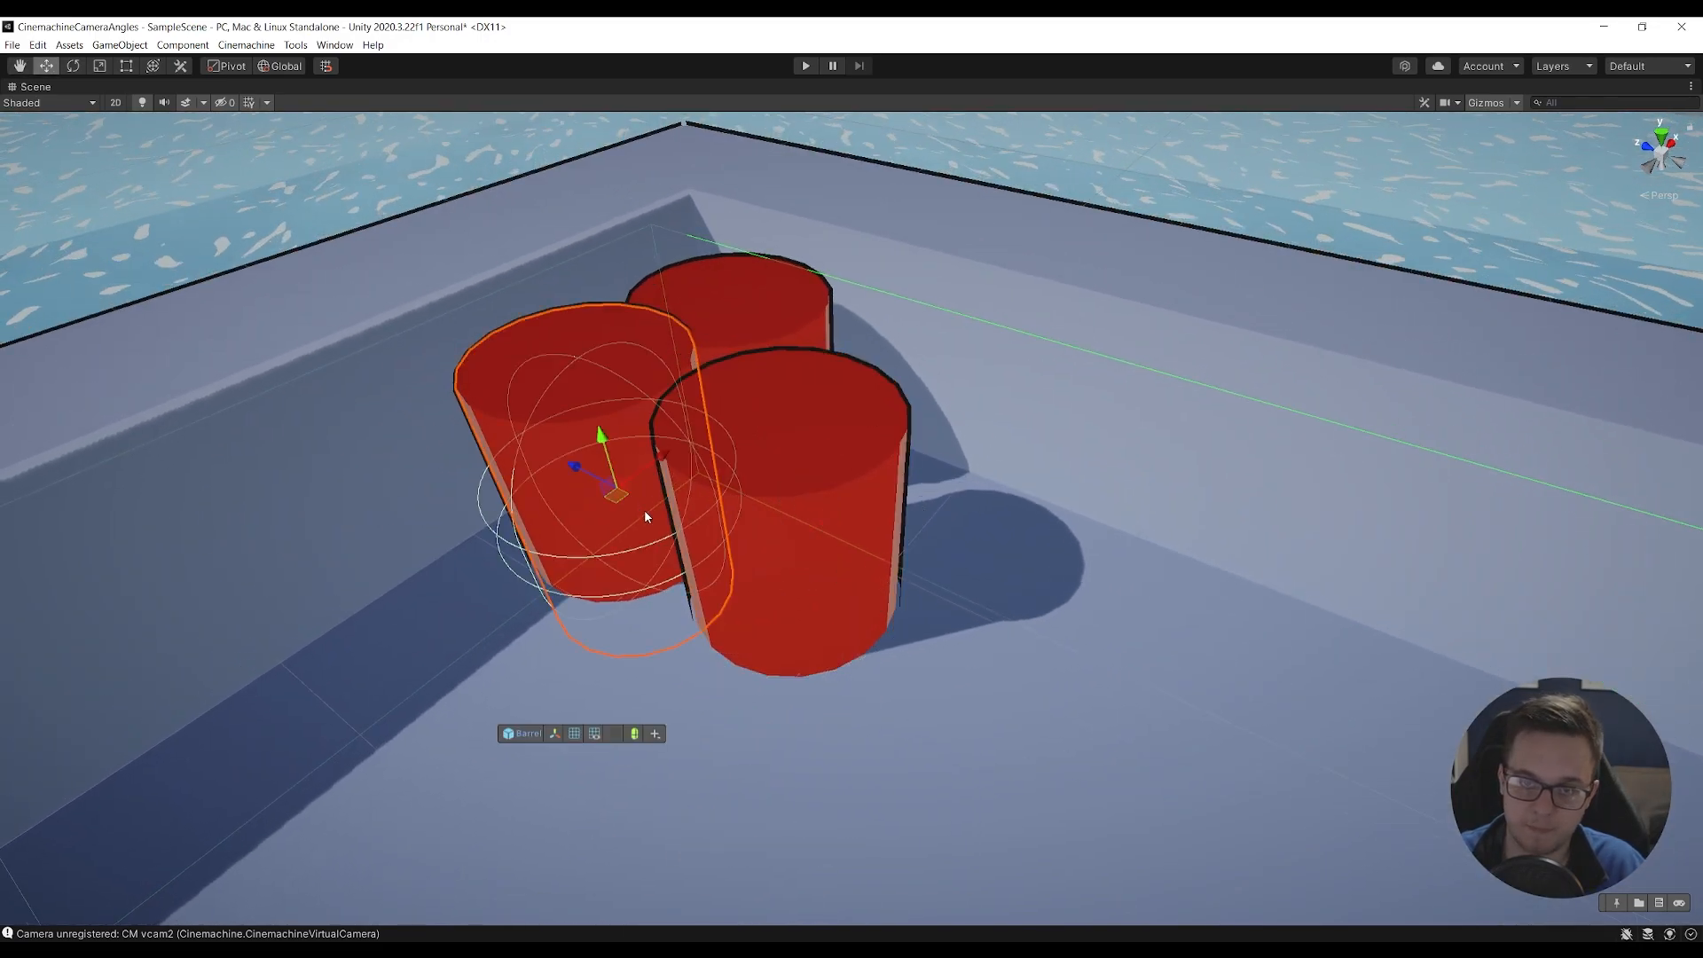
left_click_drag(617, 495, 573, 527)
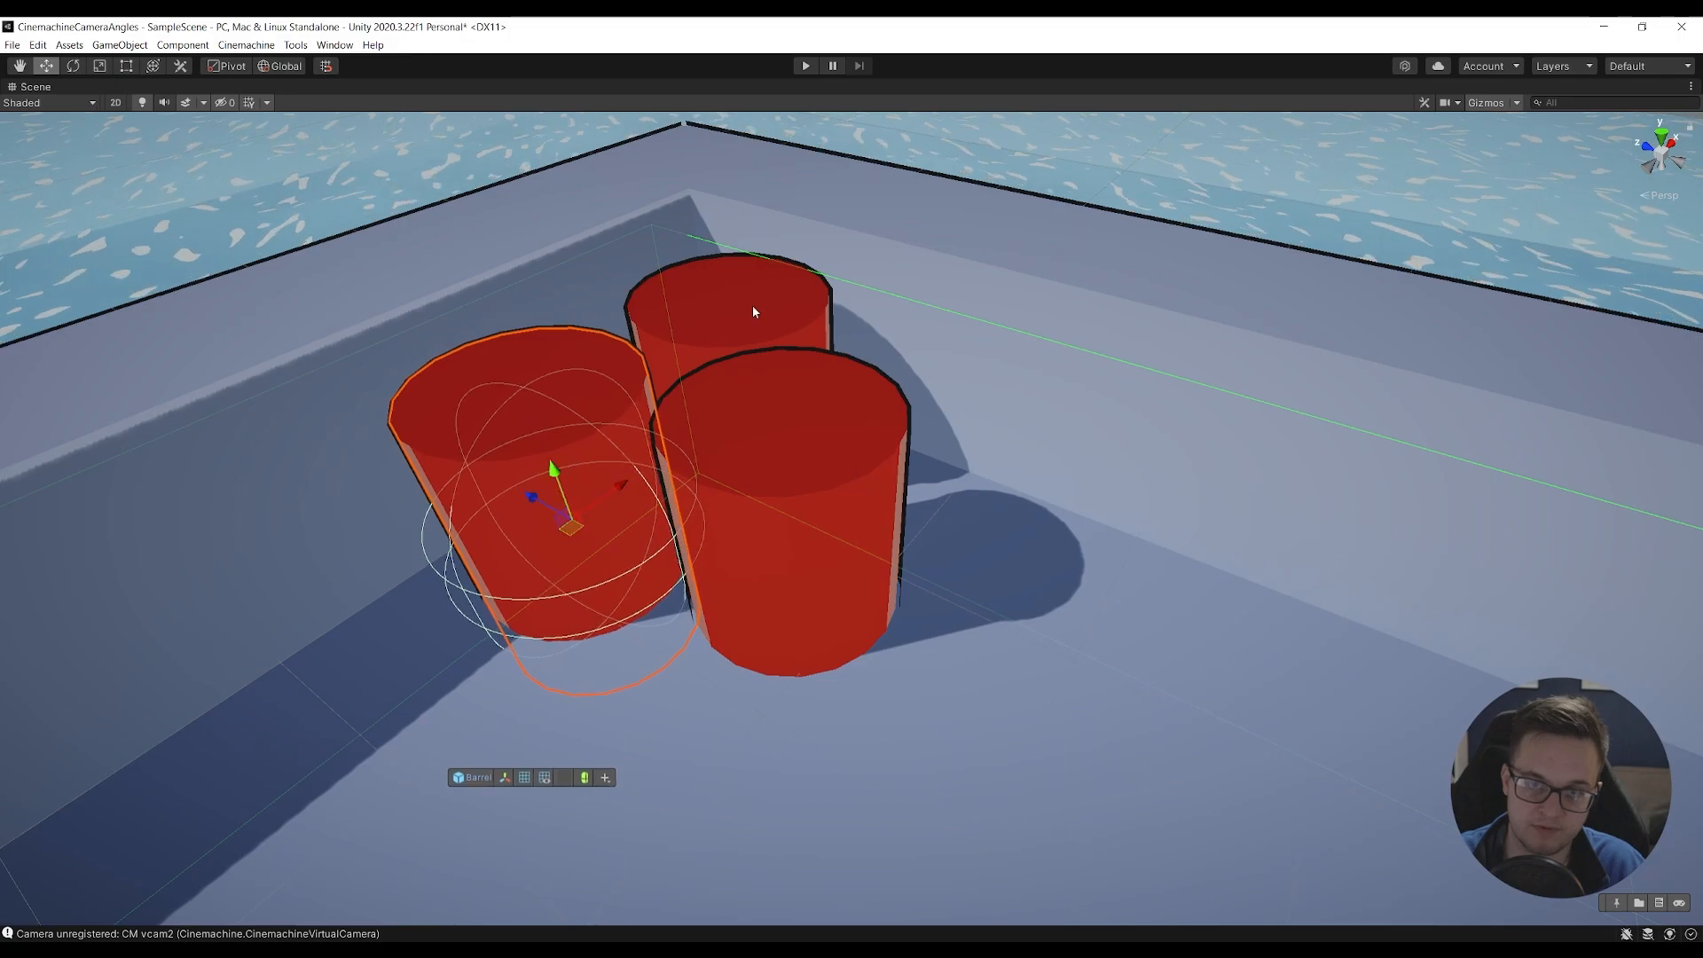
left_click(753, 307)
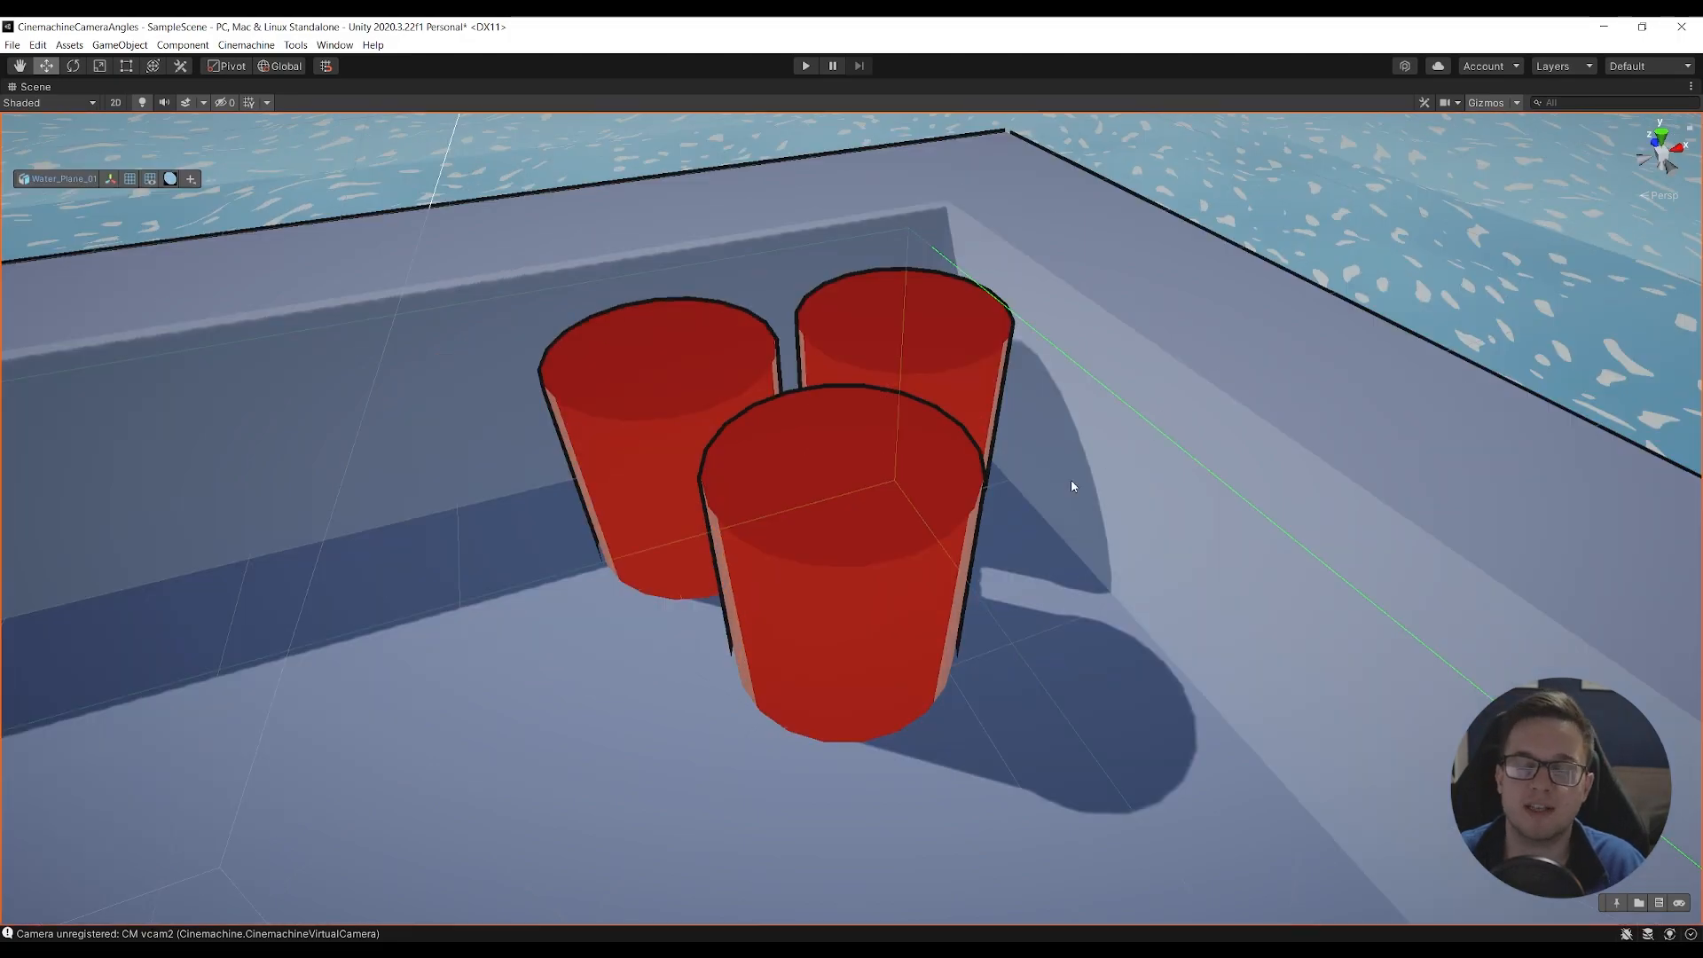
- Group the three barrels in the corner under the name Barrels
left_click(868, 558)
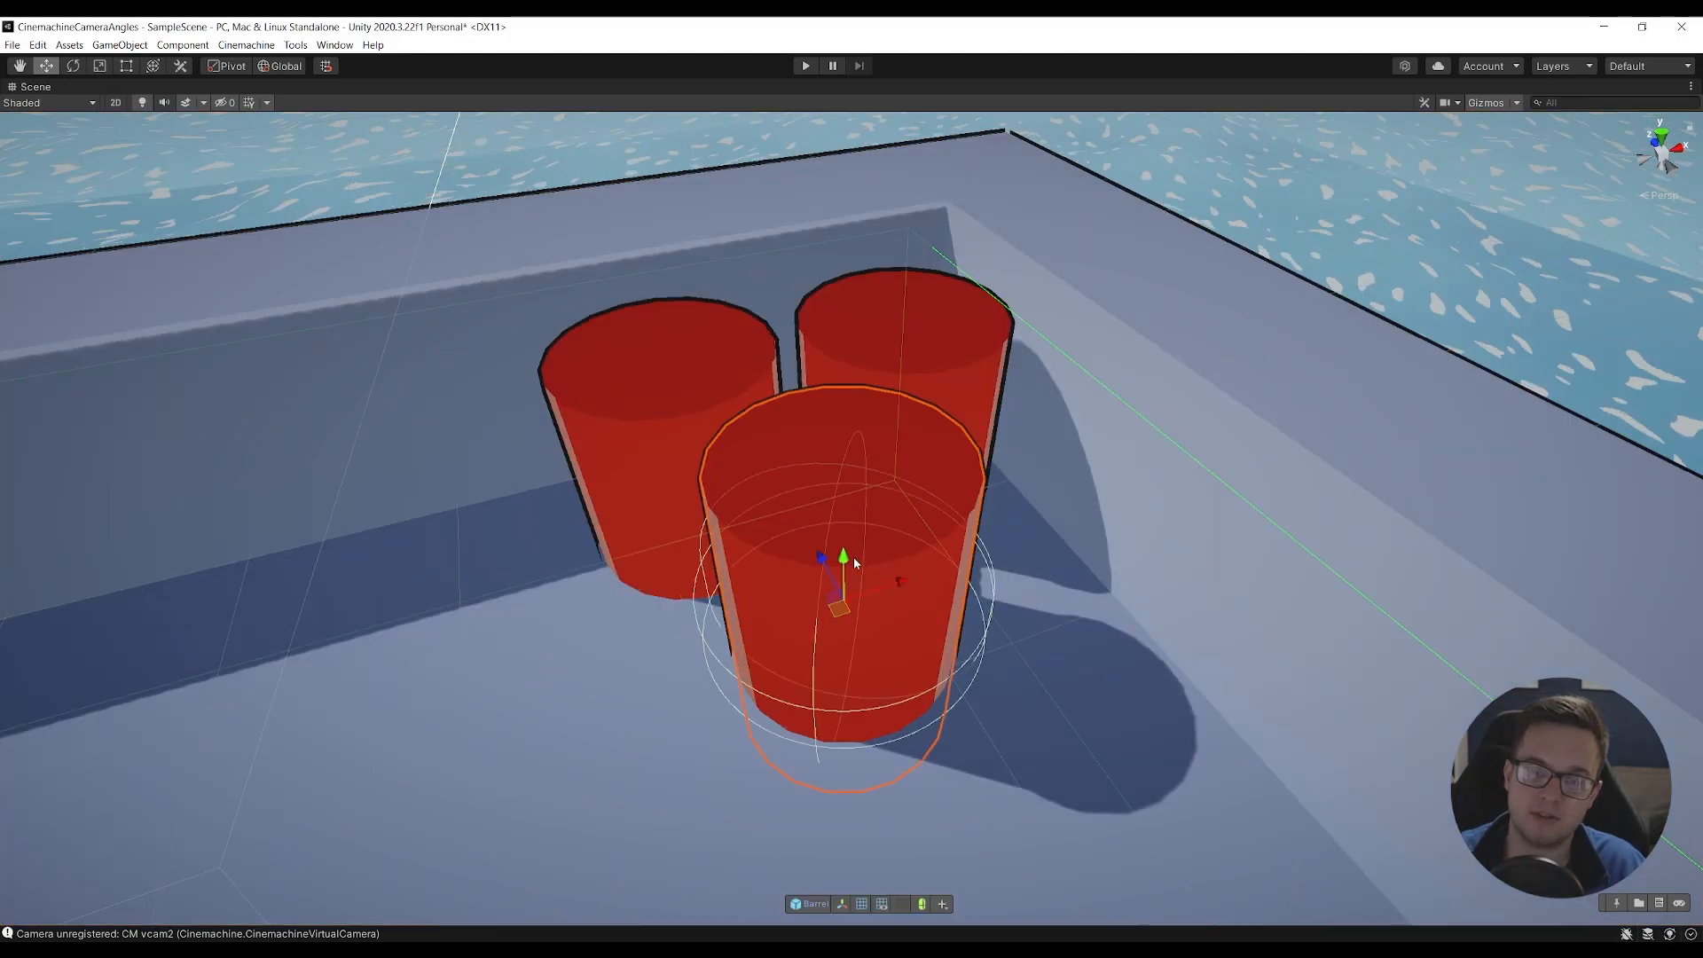
left_click(600, 349, "shift")
left_click(842, 347, "shift")
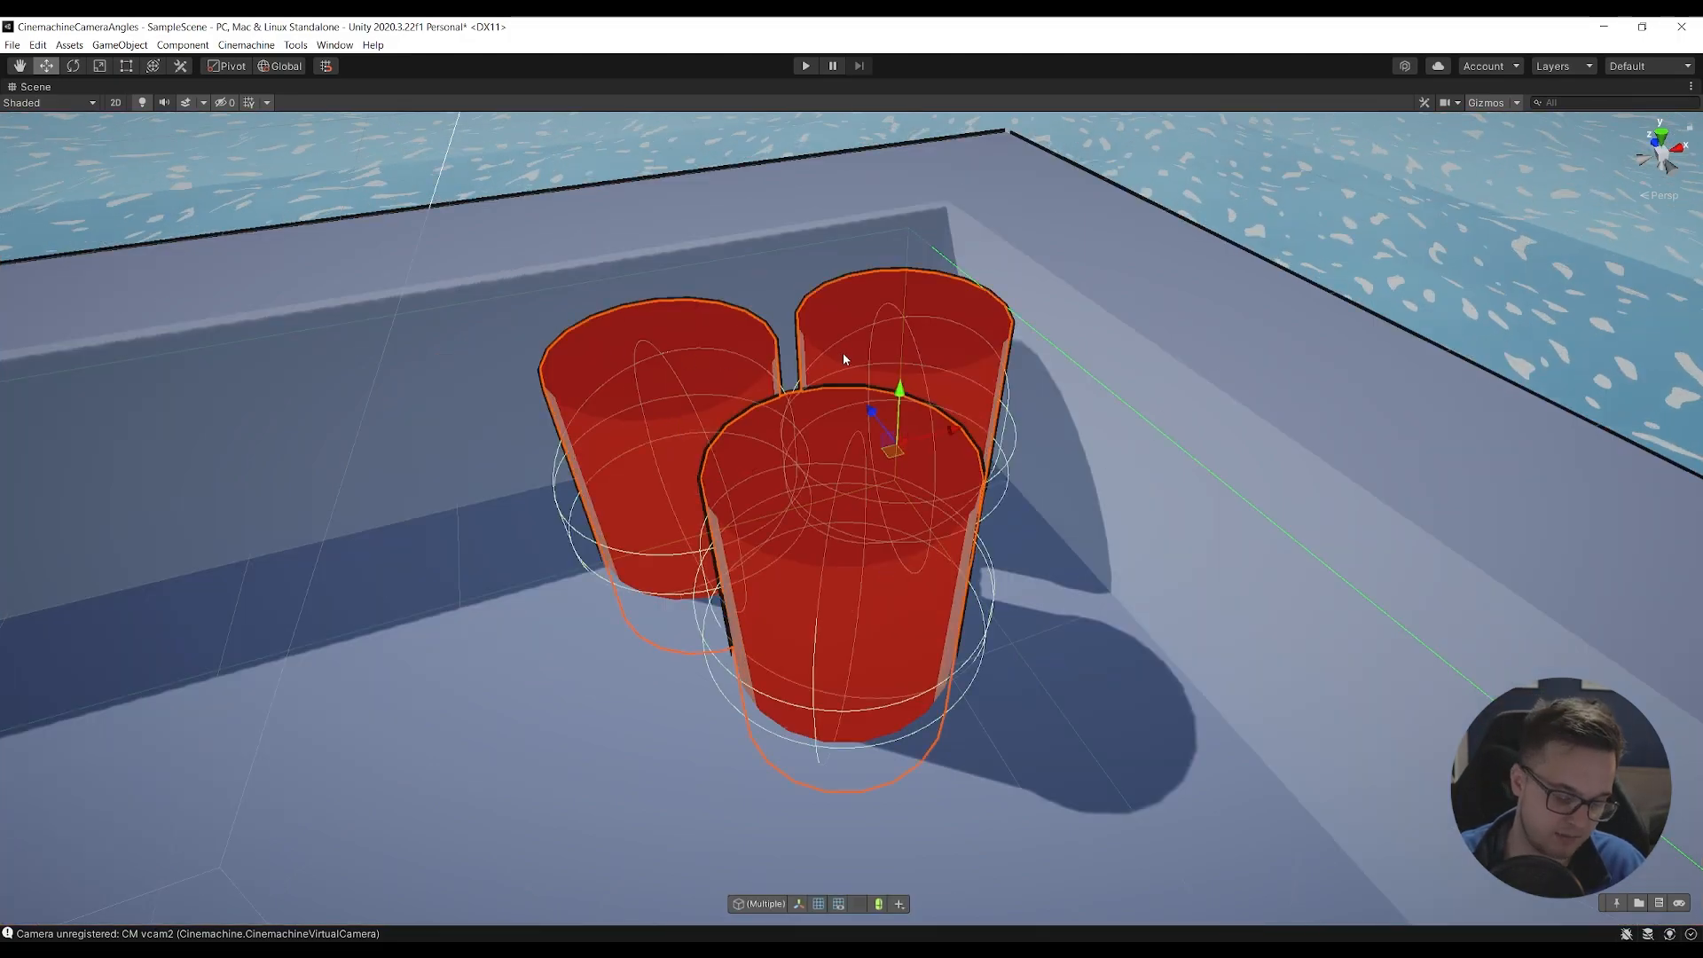
key("ctrl+g")
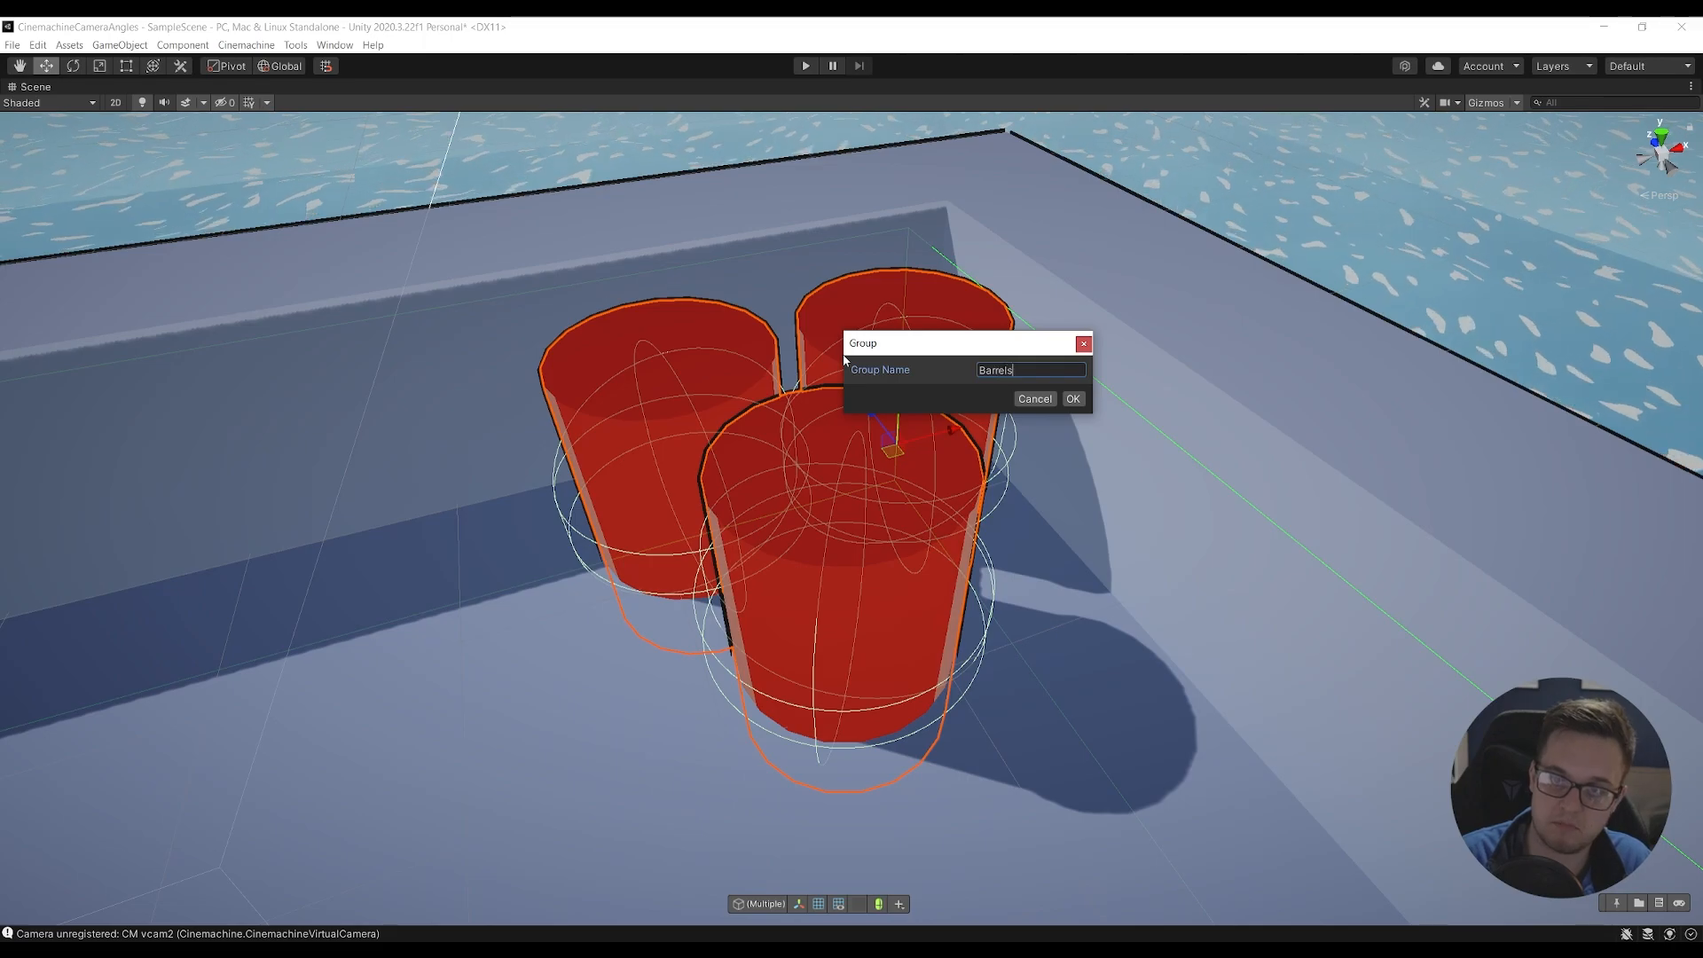
key("Return")
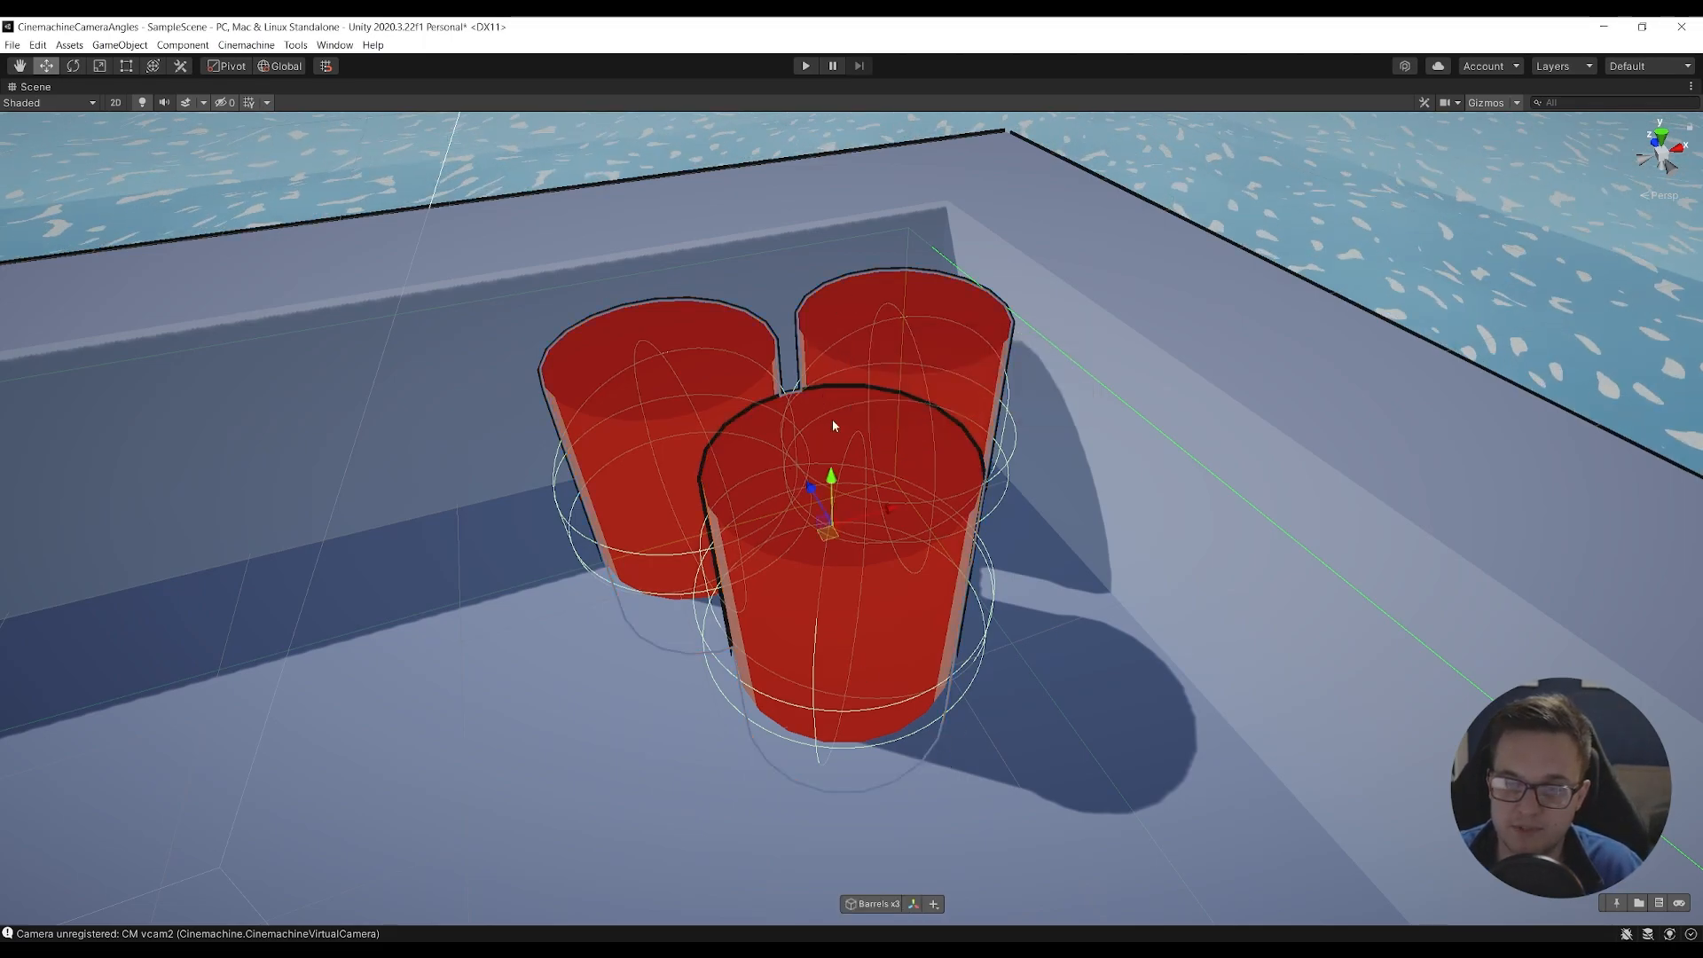
- Shift the Barrels group slightly along the floor, then move and rotate its front barrel individually
mouse_move(818, 533)
left_mouse_down()
mouse_move(566, 626)
mouse_move(624, 674)
mouse_move(598, 524)
mouse_move(779, 625)
mouse_move(821, 549)
mouse_move(825, 463)
mouse_move(820, 549)
left_mouse_up()
left_click(887, 589)
left_click_drag(842, 622, 826, 604)
key("e")
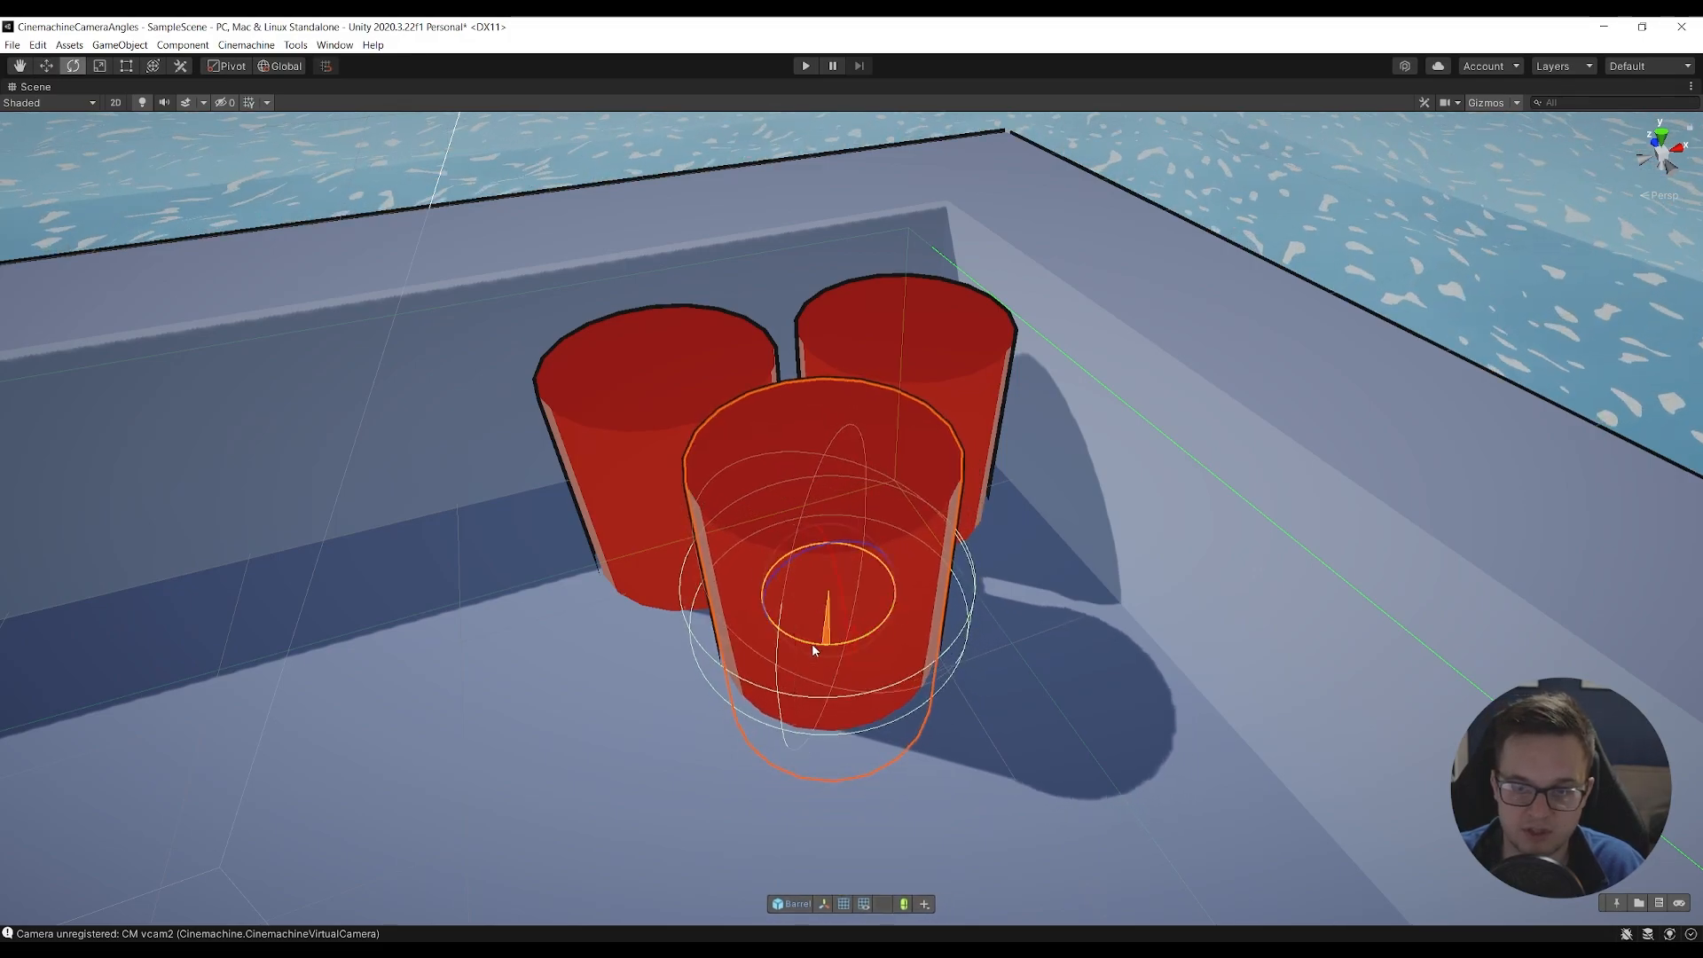
key("w")
mouse_move(823, 602)
left_mouse_down()
mouse_move(772, 601)
mouse_move(799, 593)
mouse_move(804, 618)
left_mouse_up()
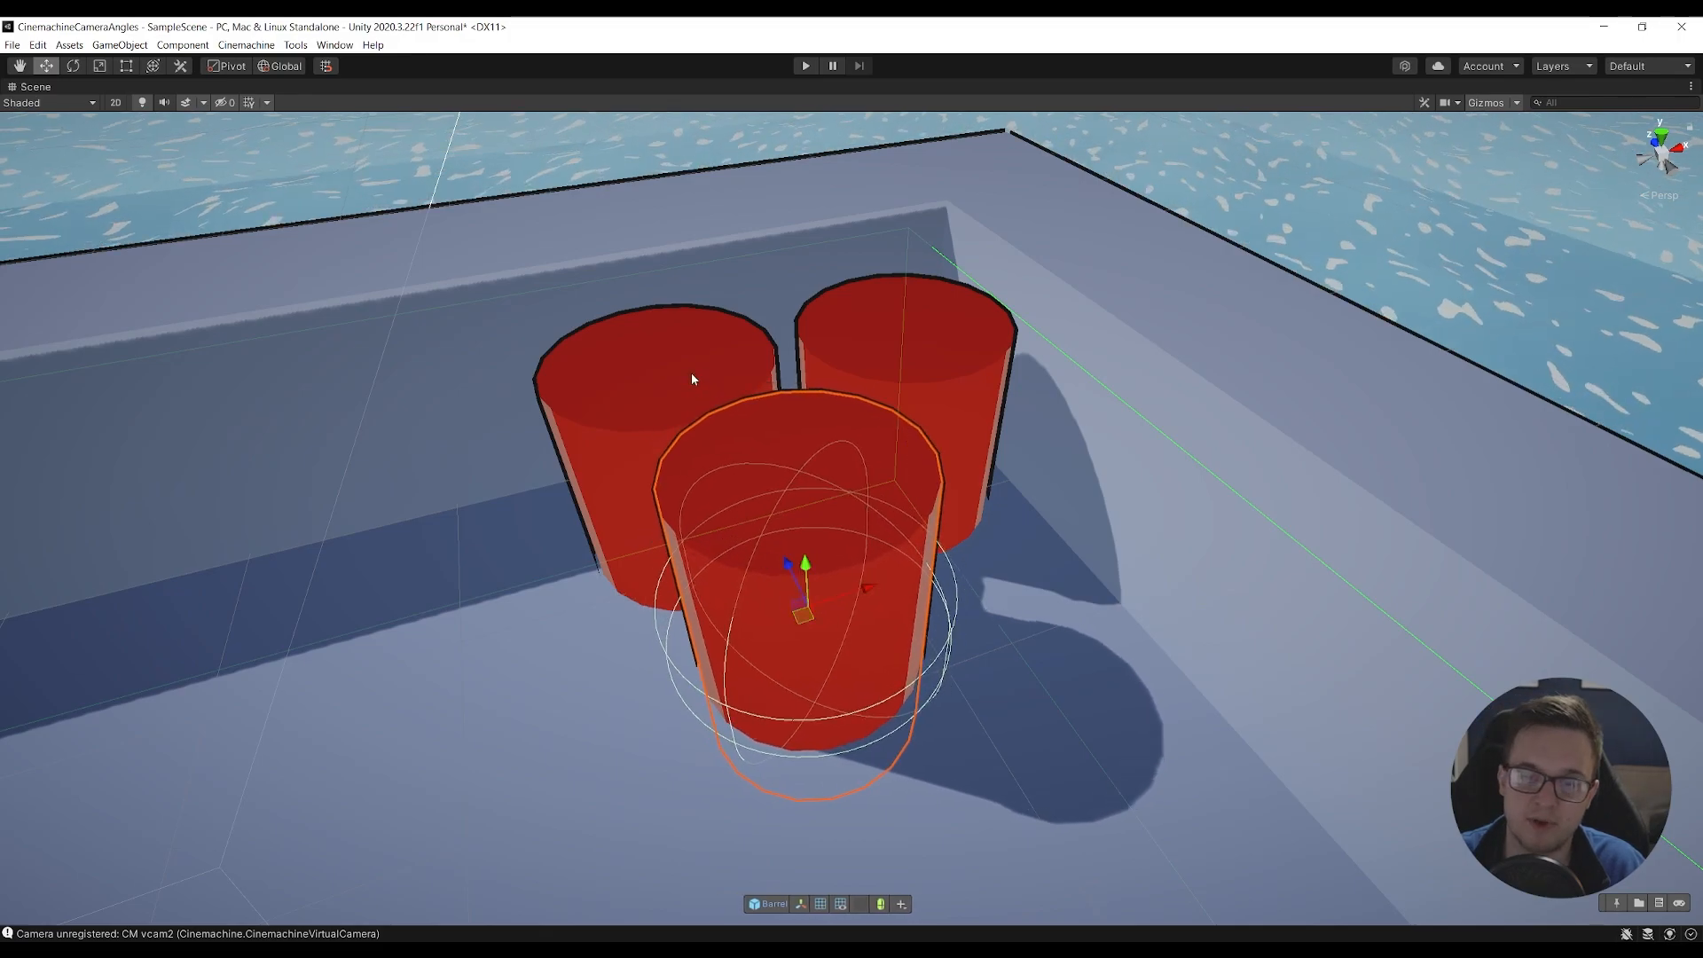
left_click(906, 313)
left_click(793, 545)
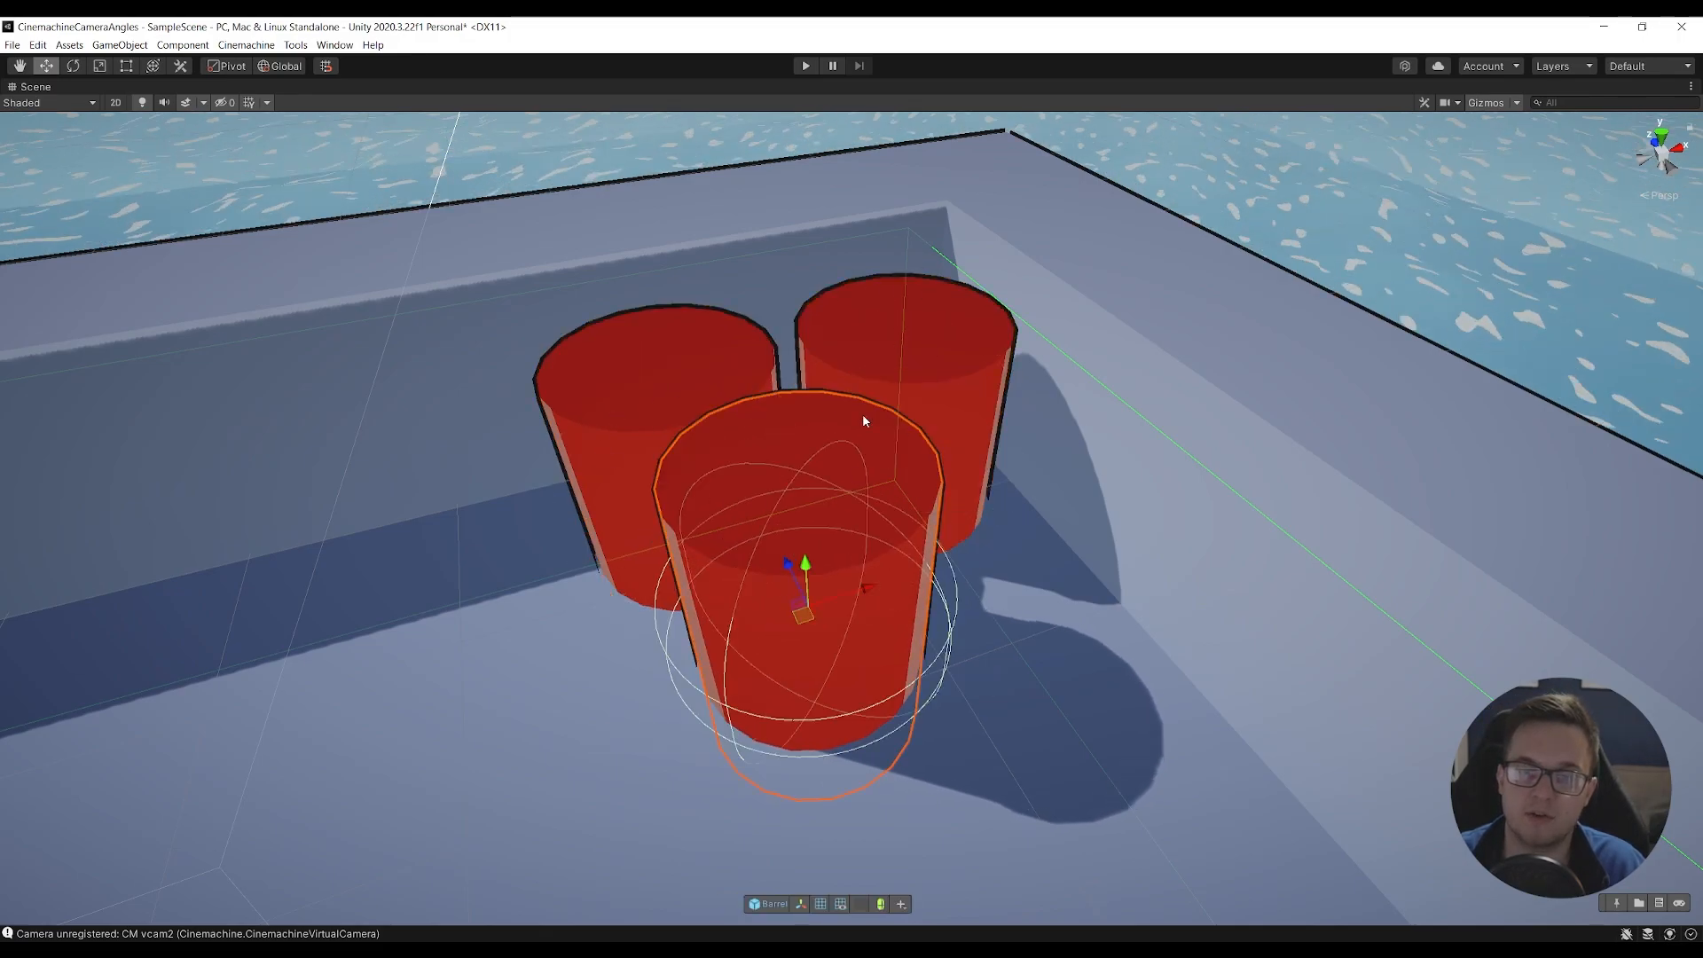
- Select the Barrels x3 parent group through the scene hierarchy and move the whole group along the floor
key("ctrl+f")
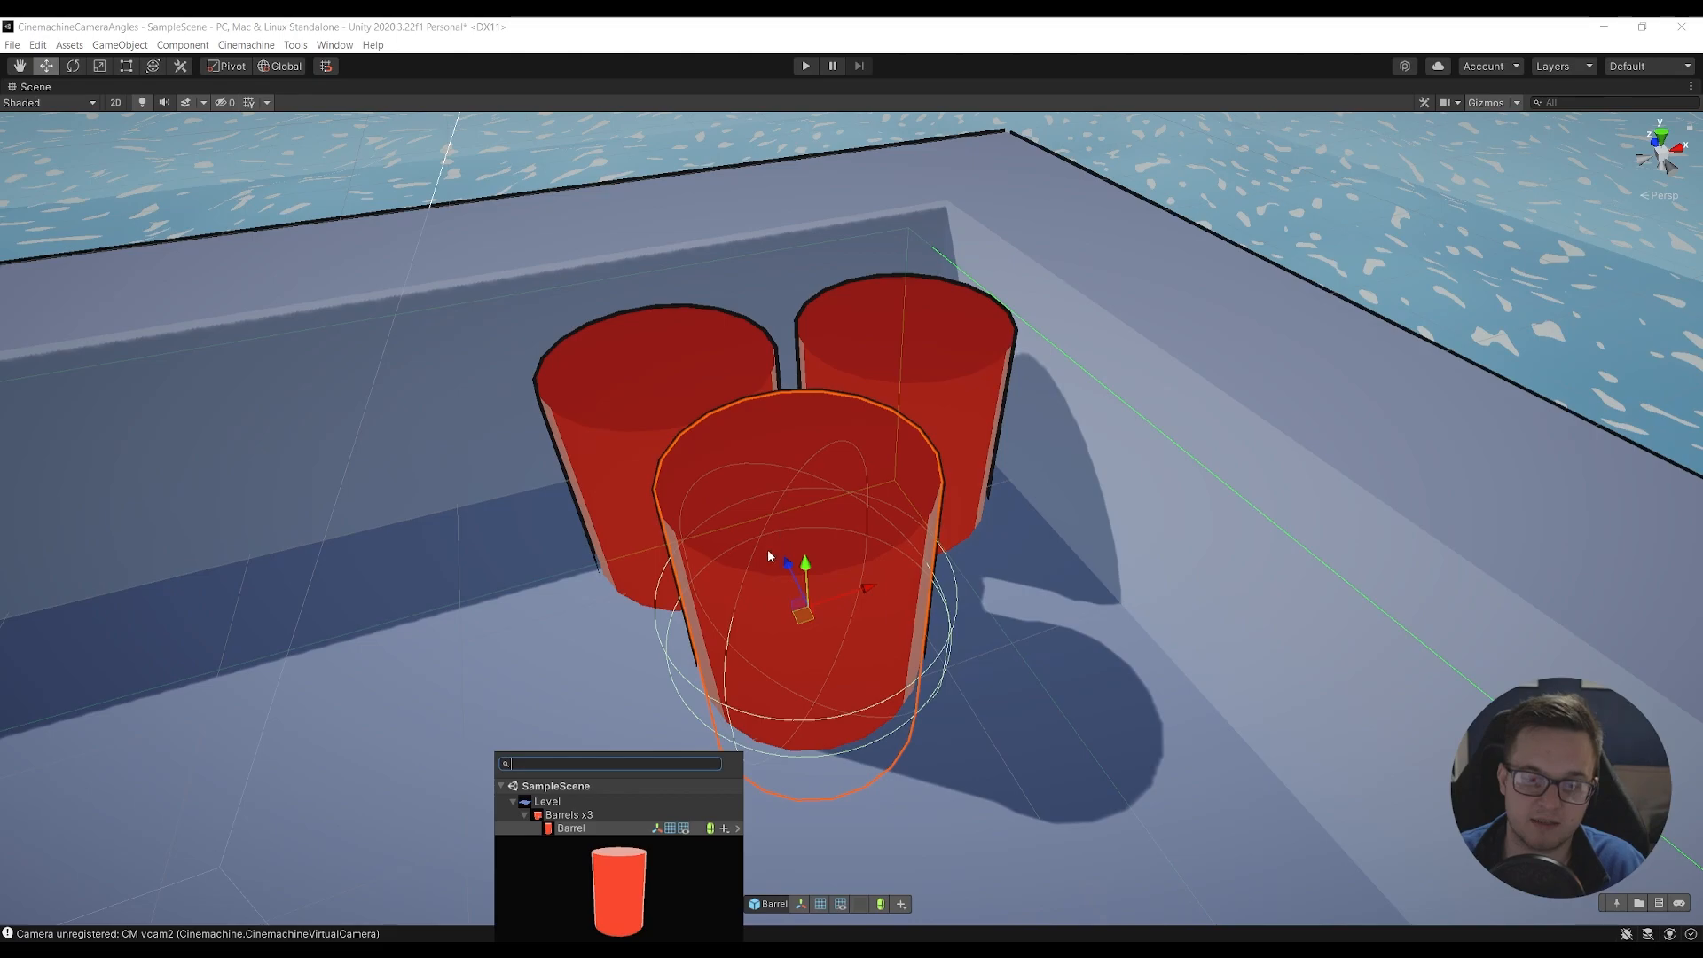
left_click(582, 817)
left_click(582, 818)
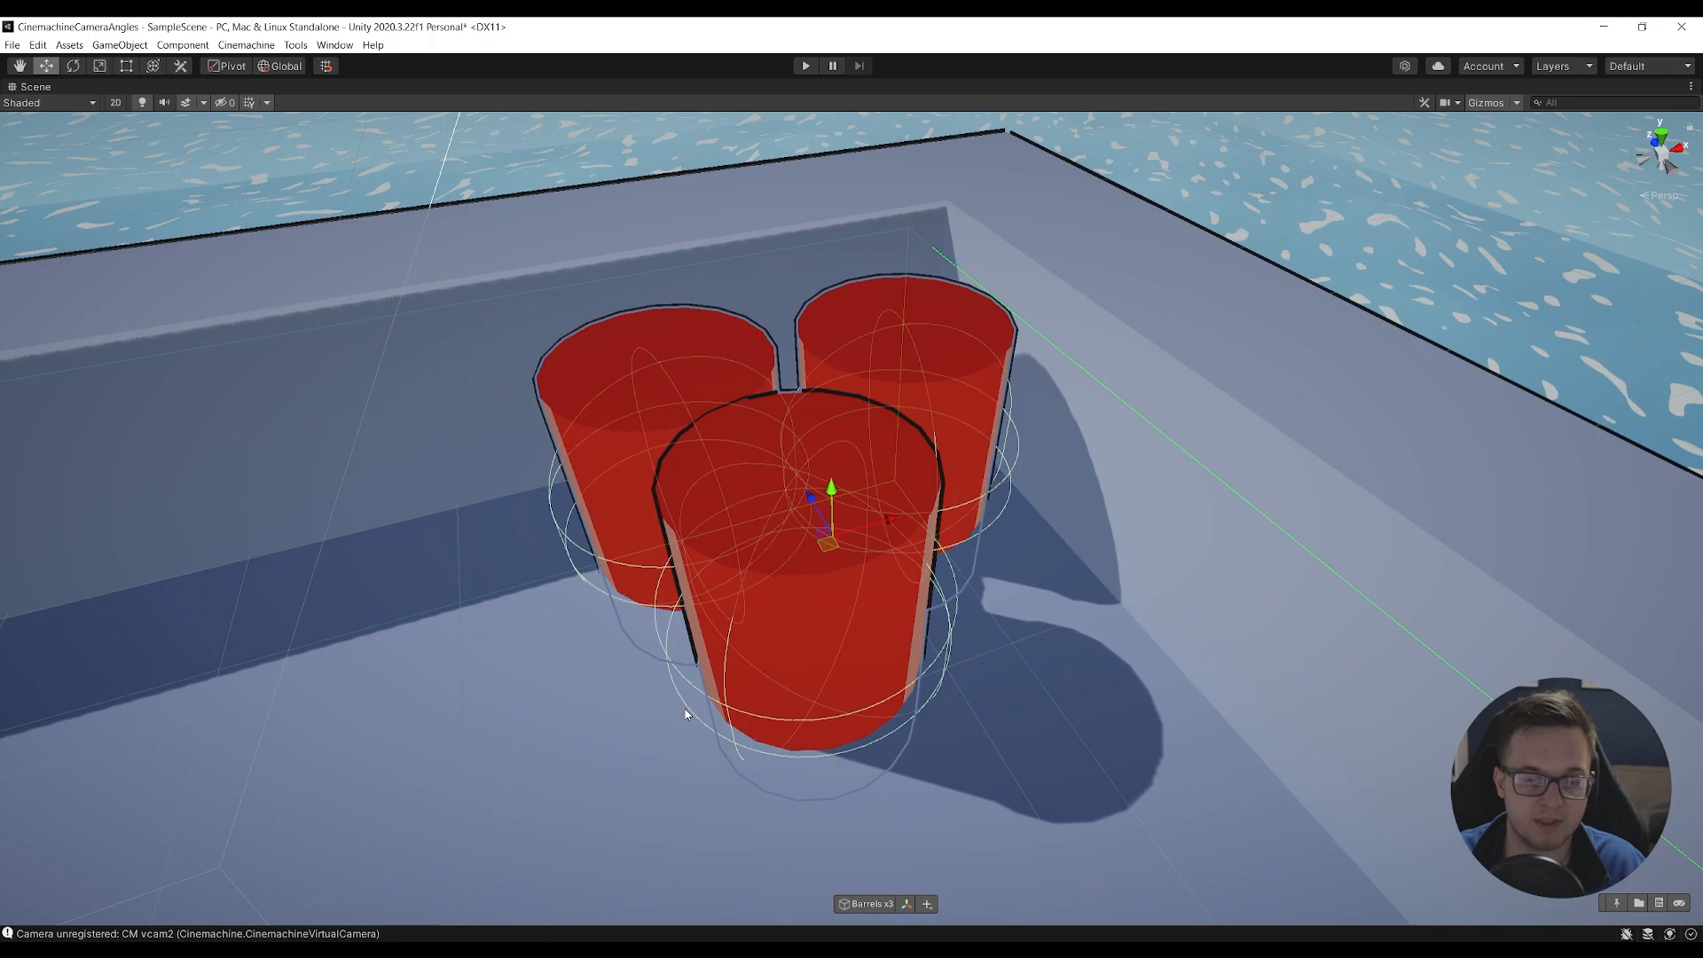
left_click_drag(828, 543, 779, 579)
- Create a prefab from the Barrels x3 group, saving it as Barrels x3.prefab in the Prefabs folder
right_click_drag(742, 581, 1050, 636)
left_click_drag(595, 595, 1107, 453)
key("e")
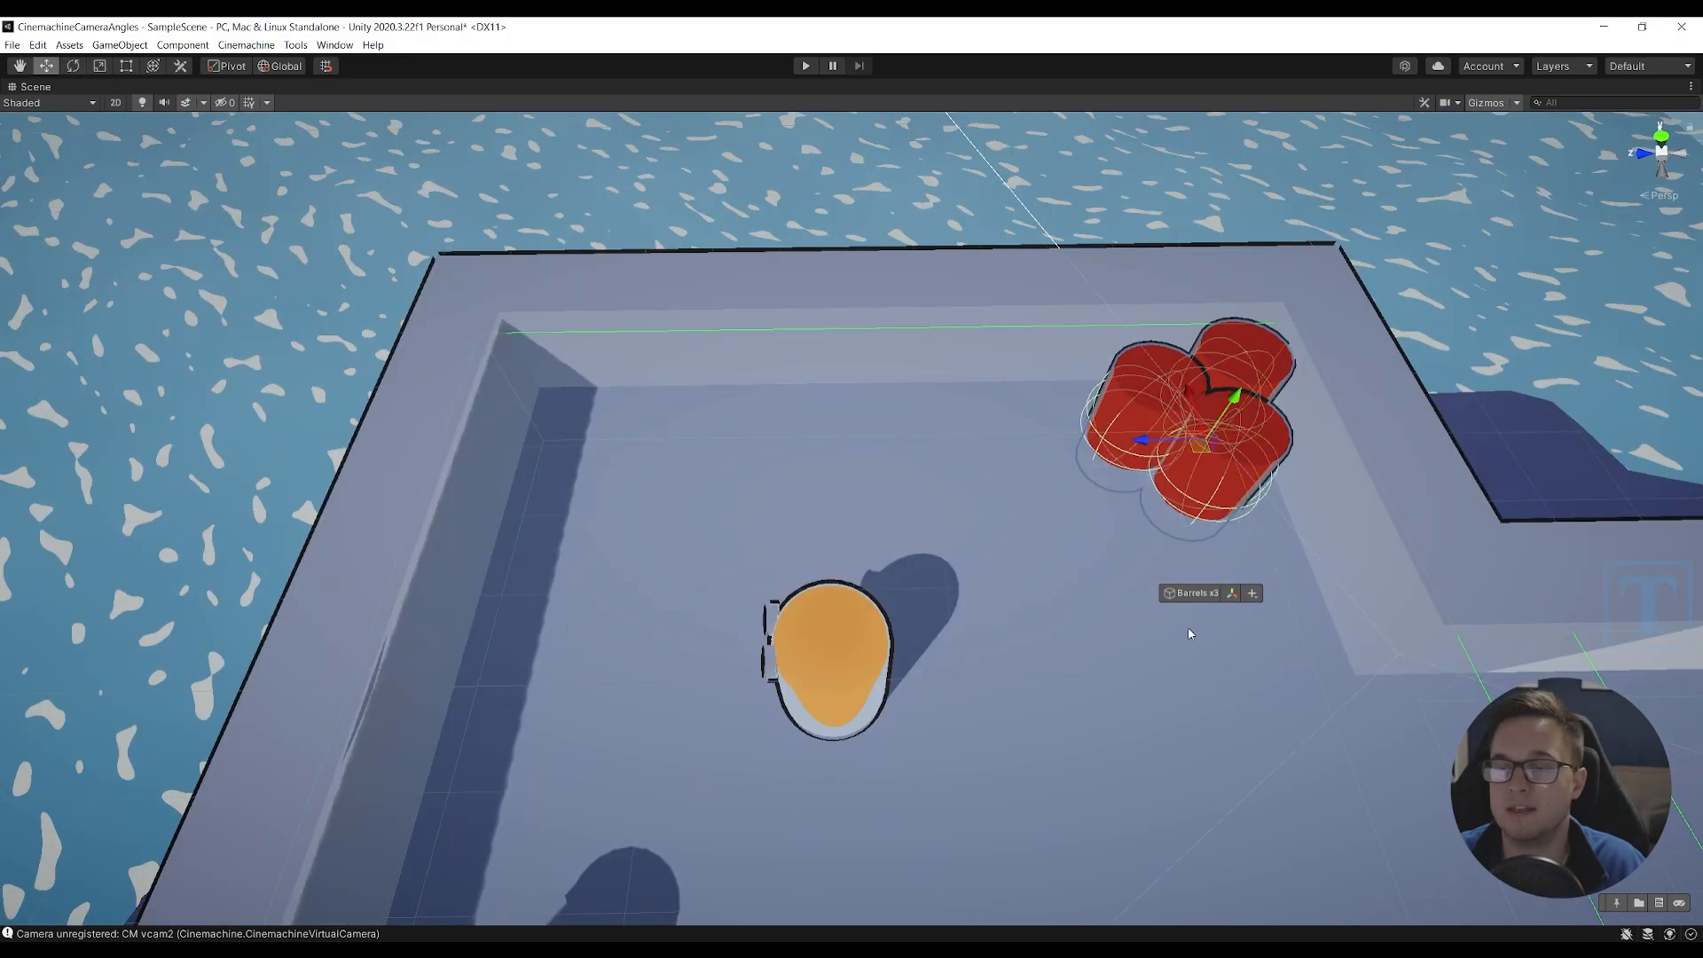
left_click(1206, 596)
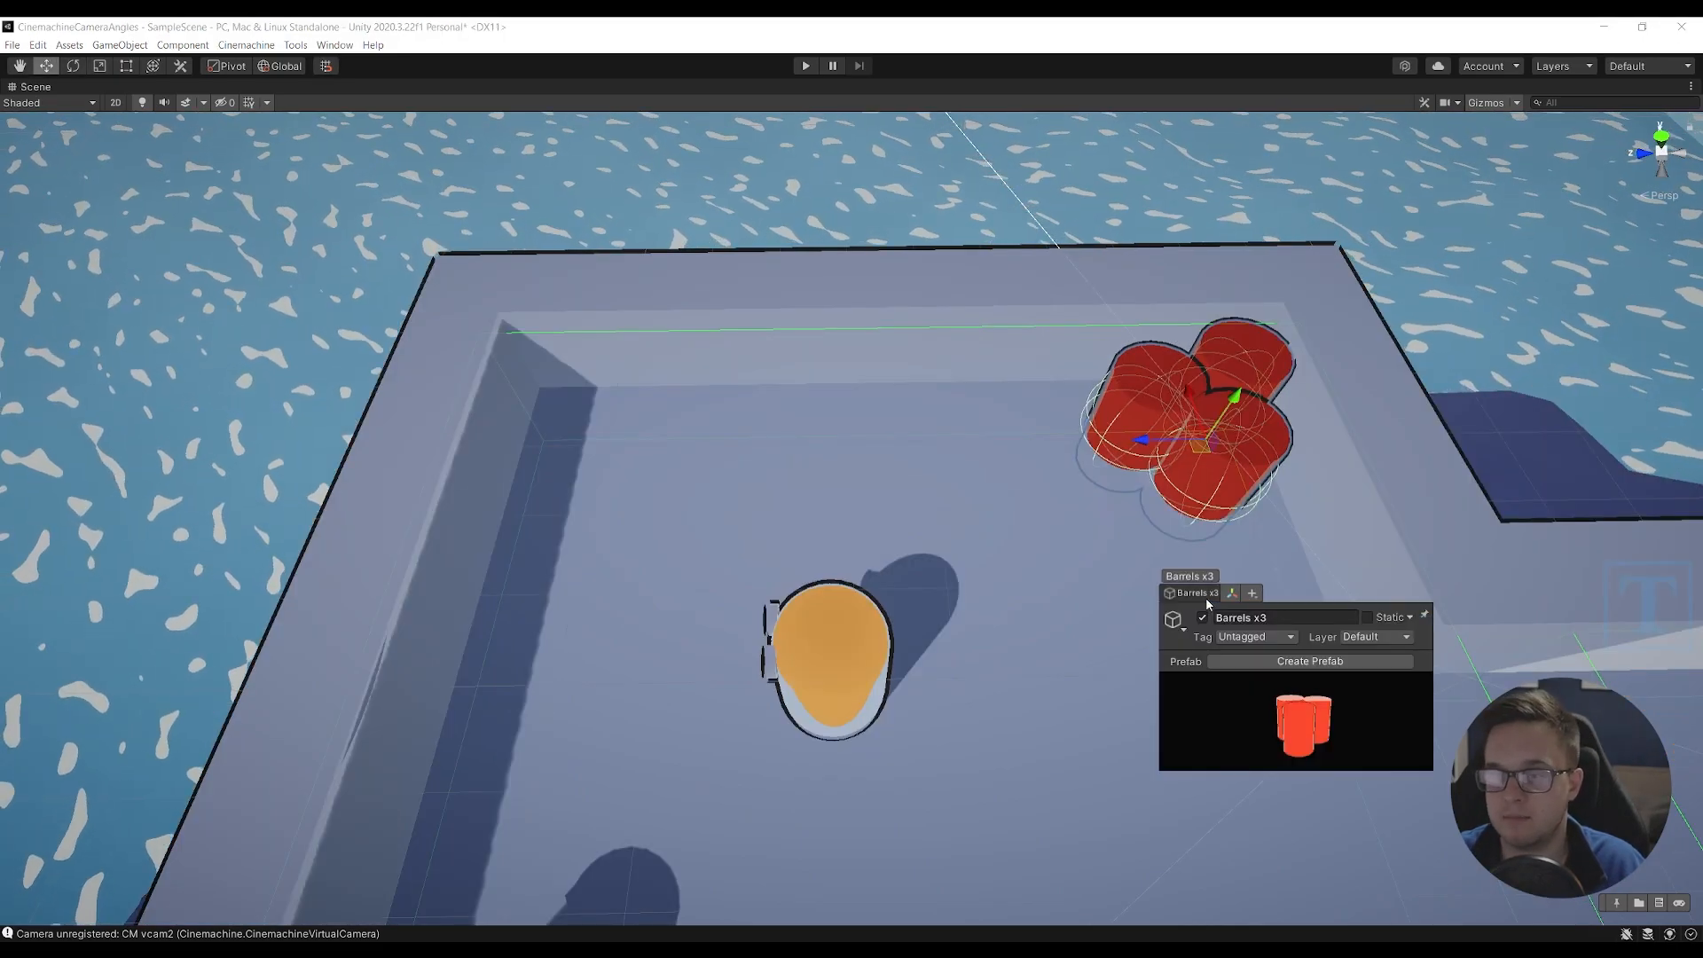
left_click(1263, 662)
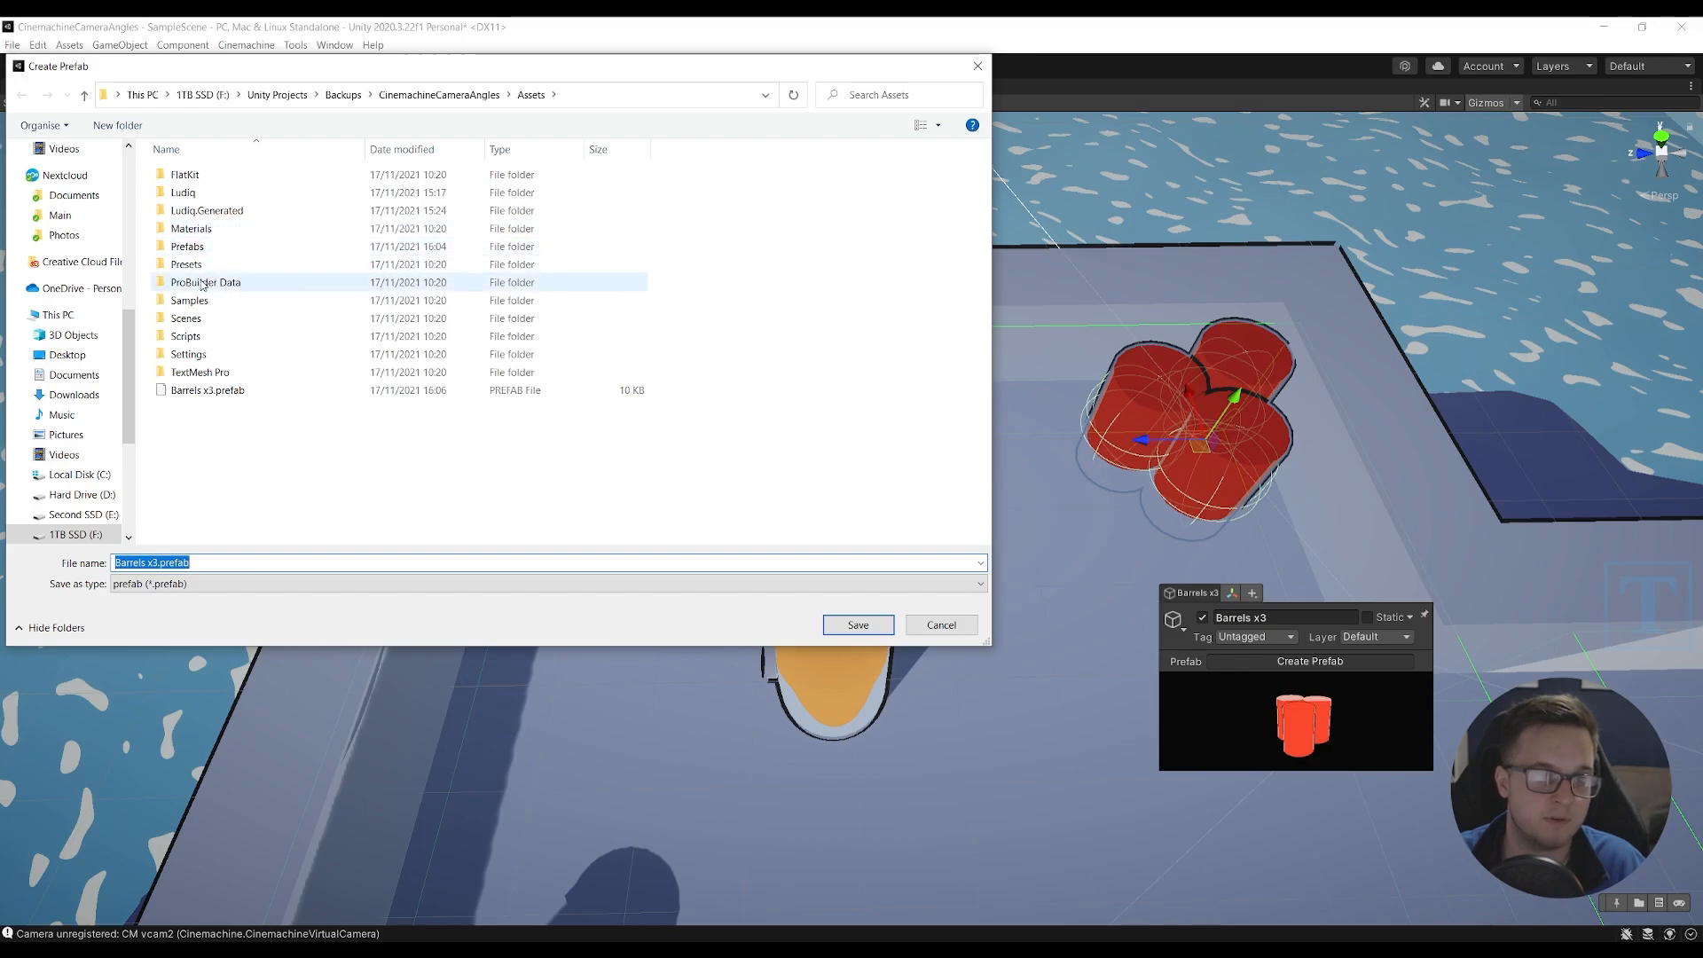
double_click(204, 250)
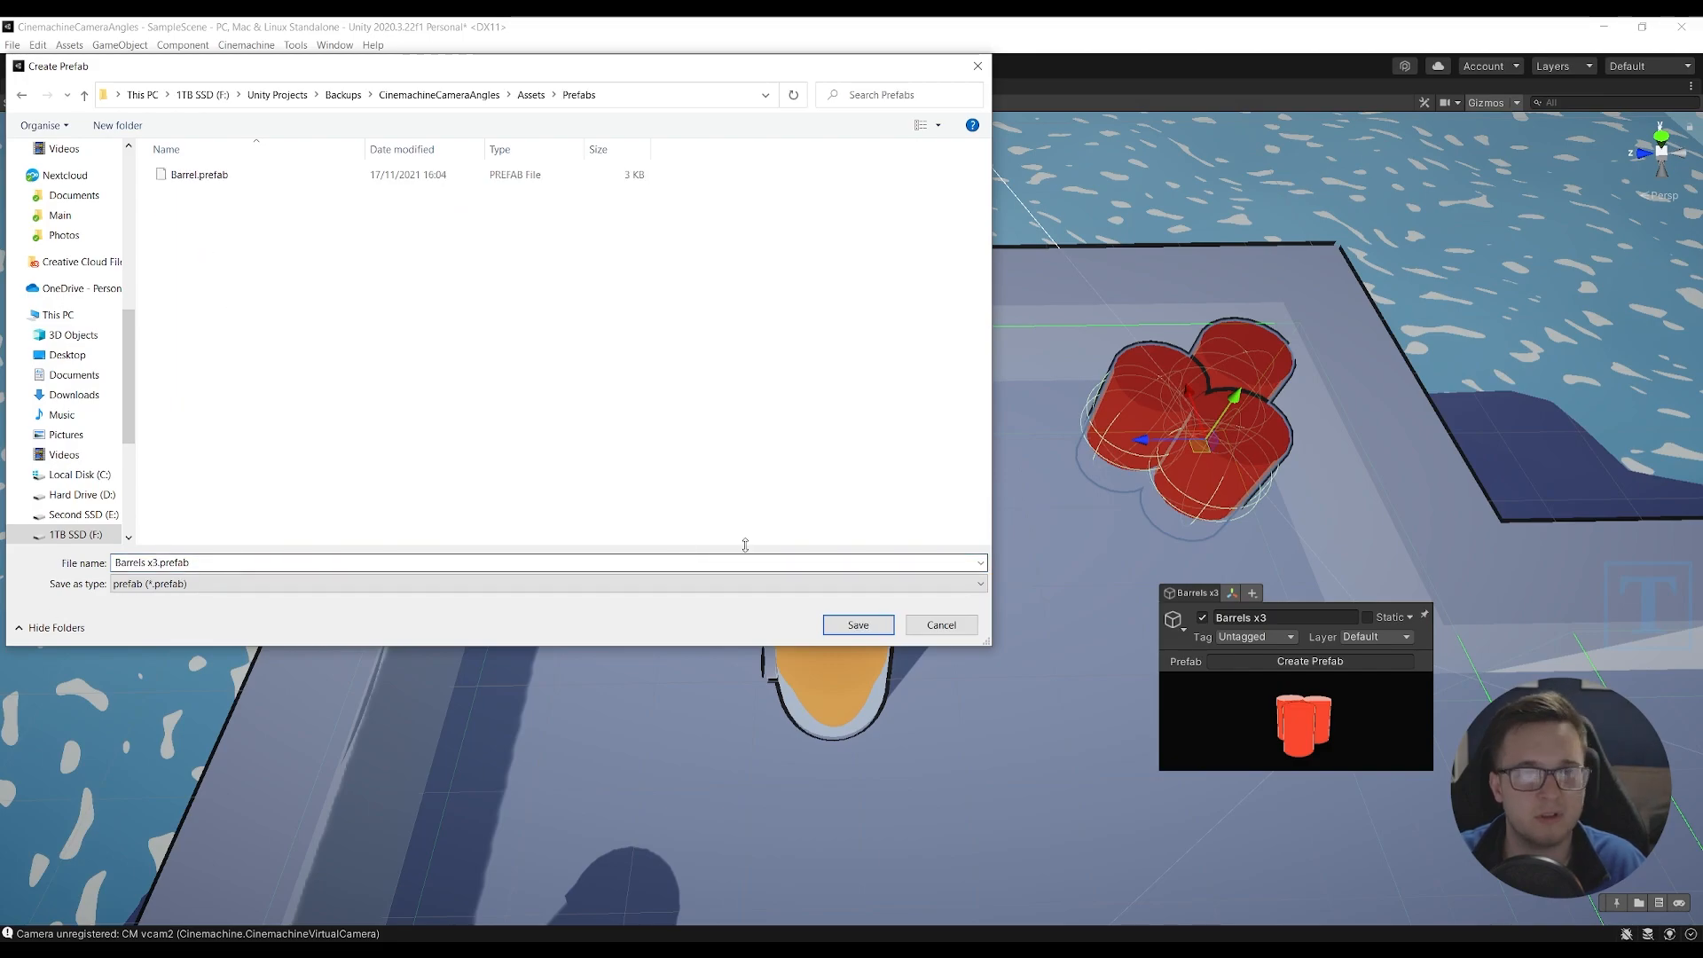
left_click(843, 628)
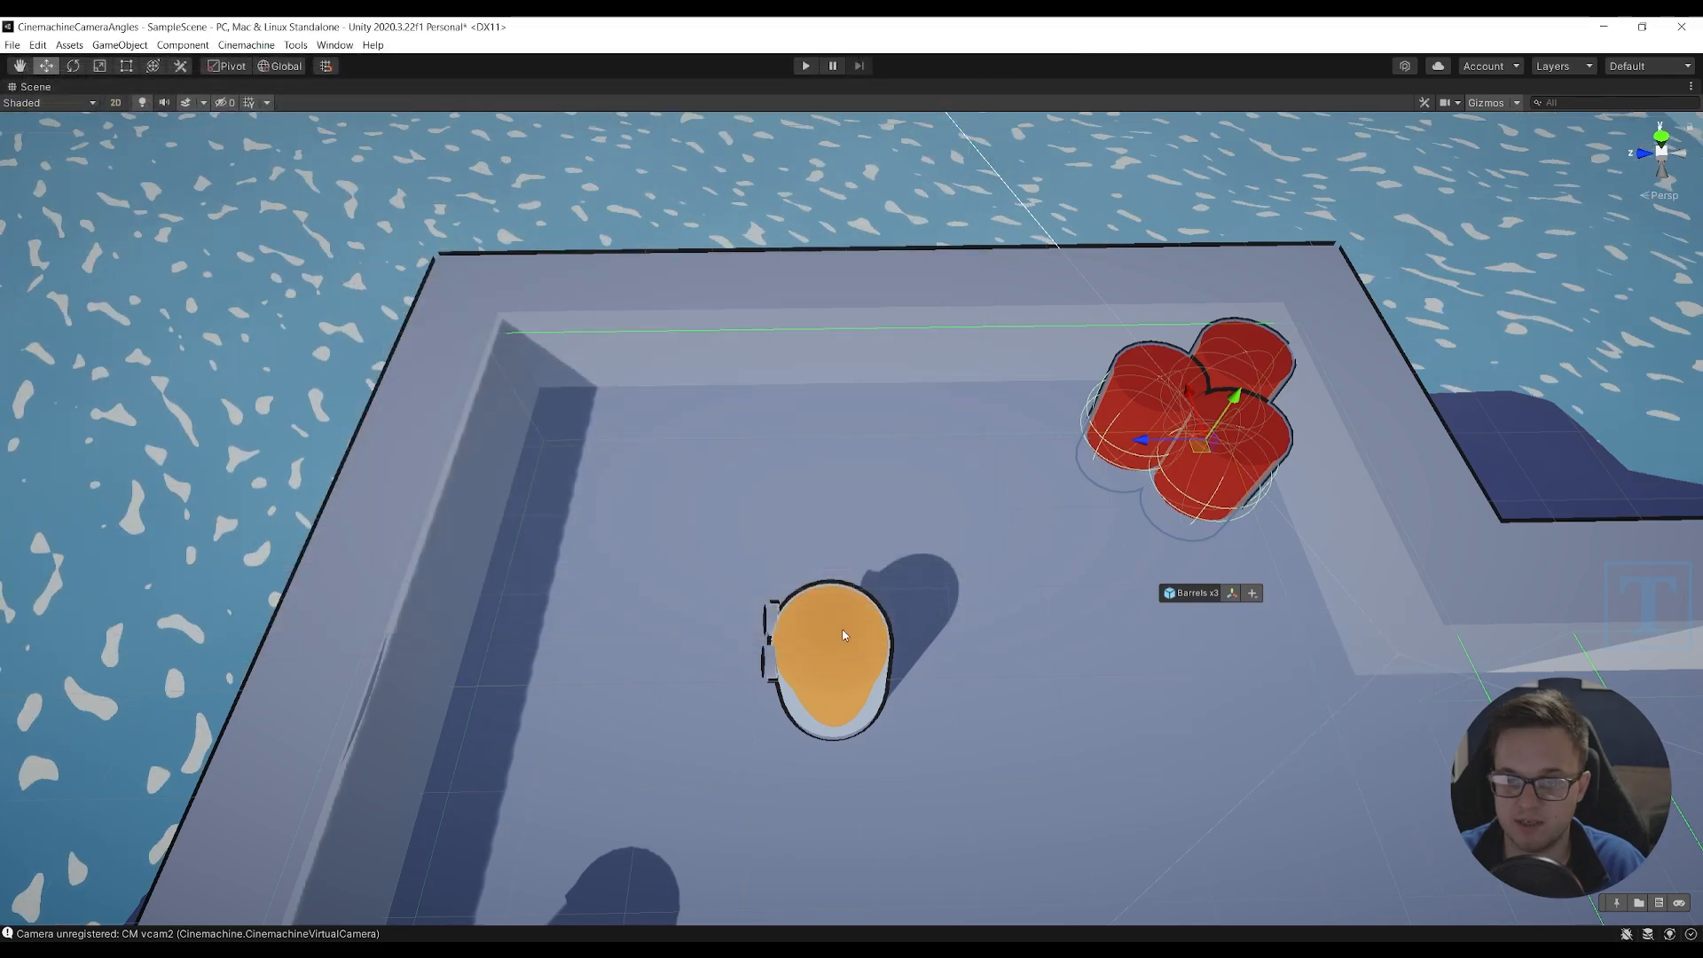
key("shift")
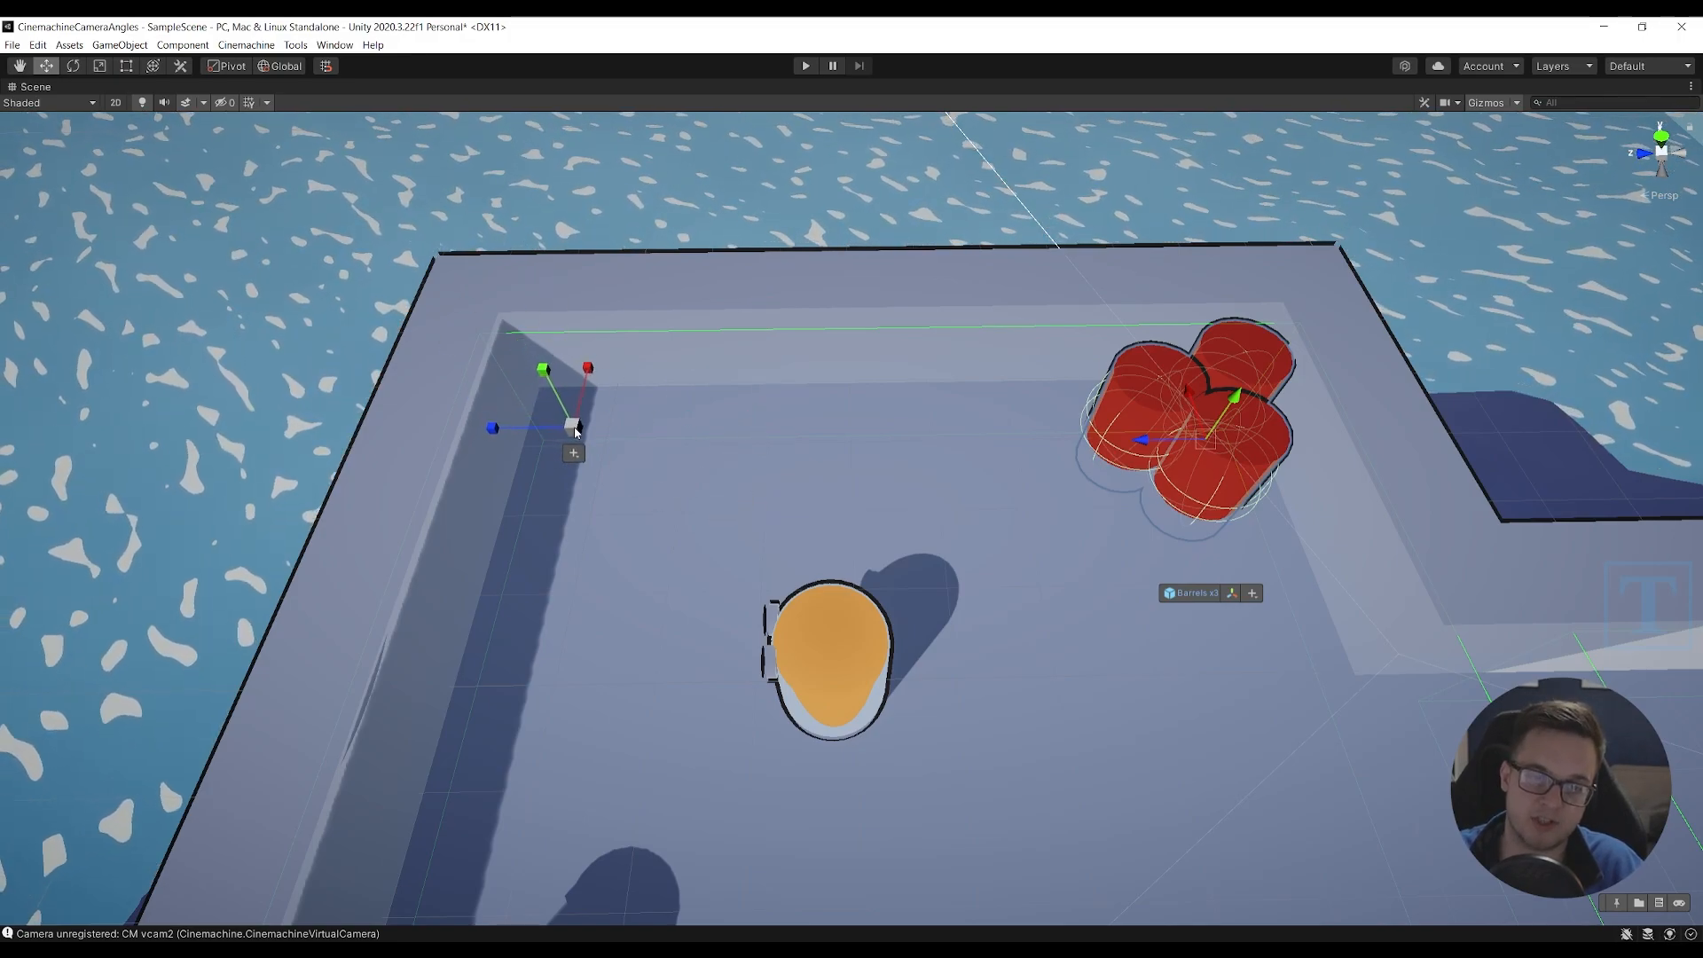
left_click(594, 431, "shift")
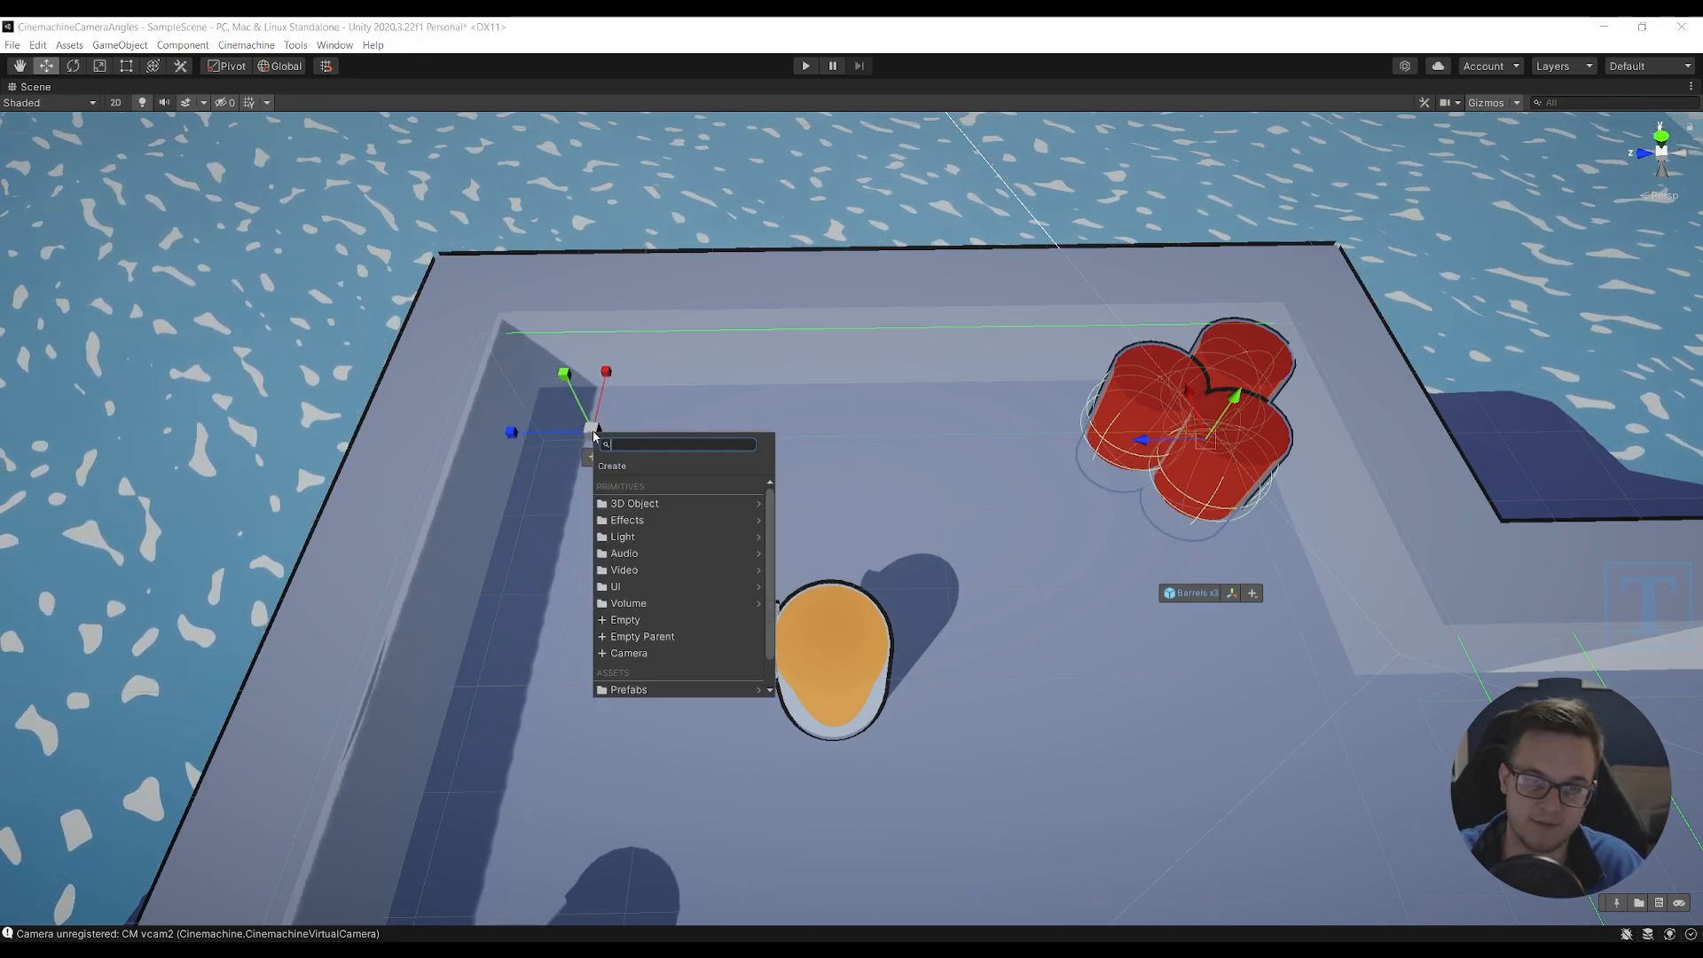
left_click(652, 506)
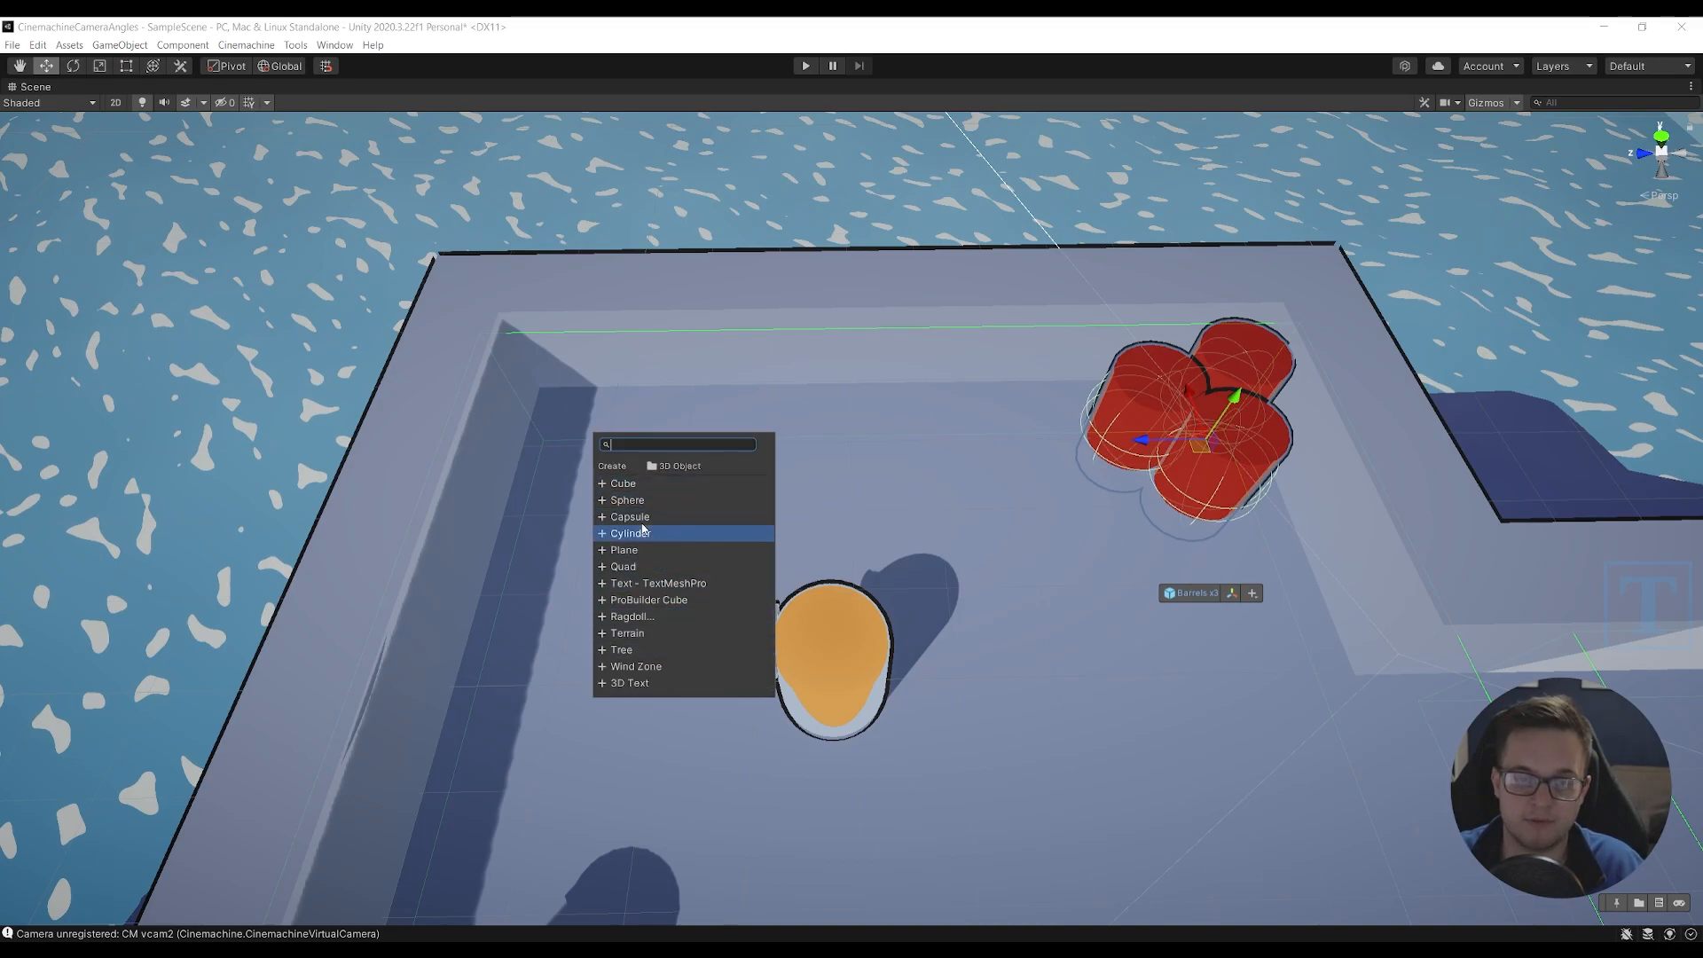
left_click(582, 555)
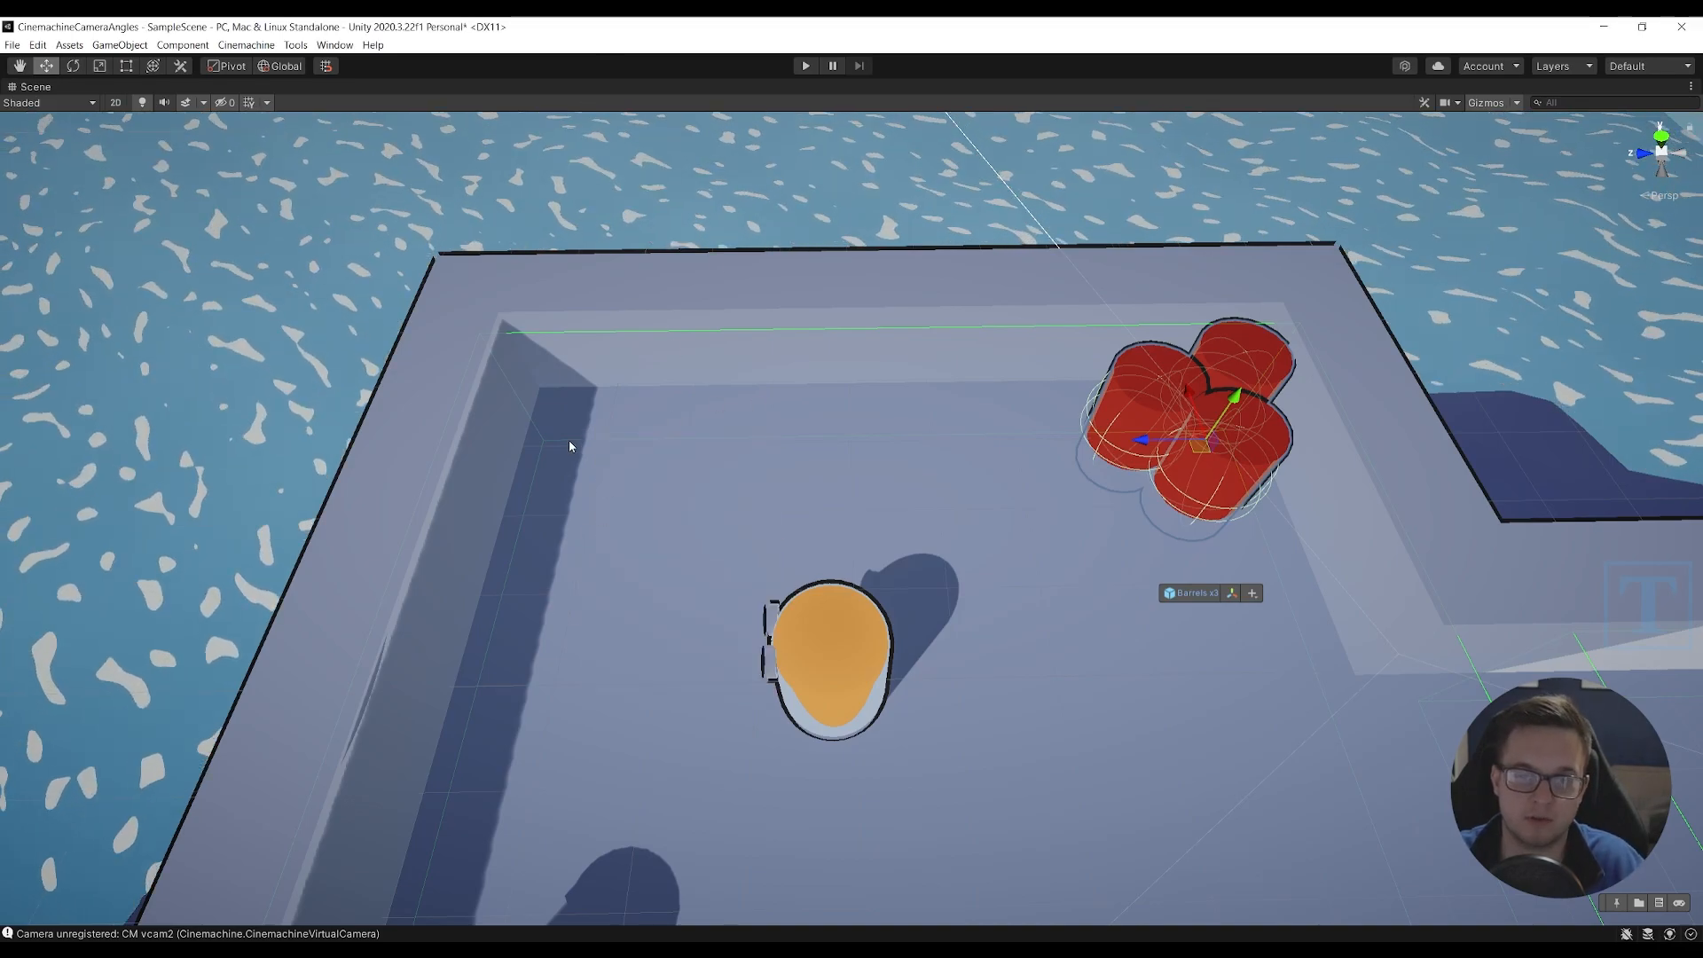
- Create a Barrels x3 instance from the Prefabs folder in the shaded corner opposite the existing barrels and adjust its position
left_click(576, 422, "shift")
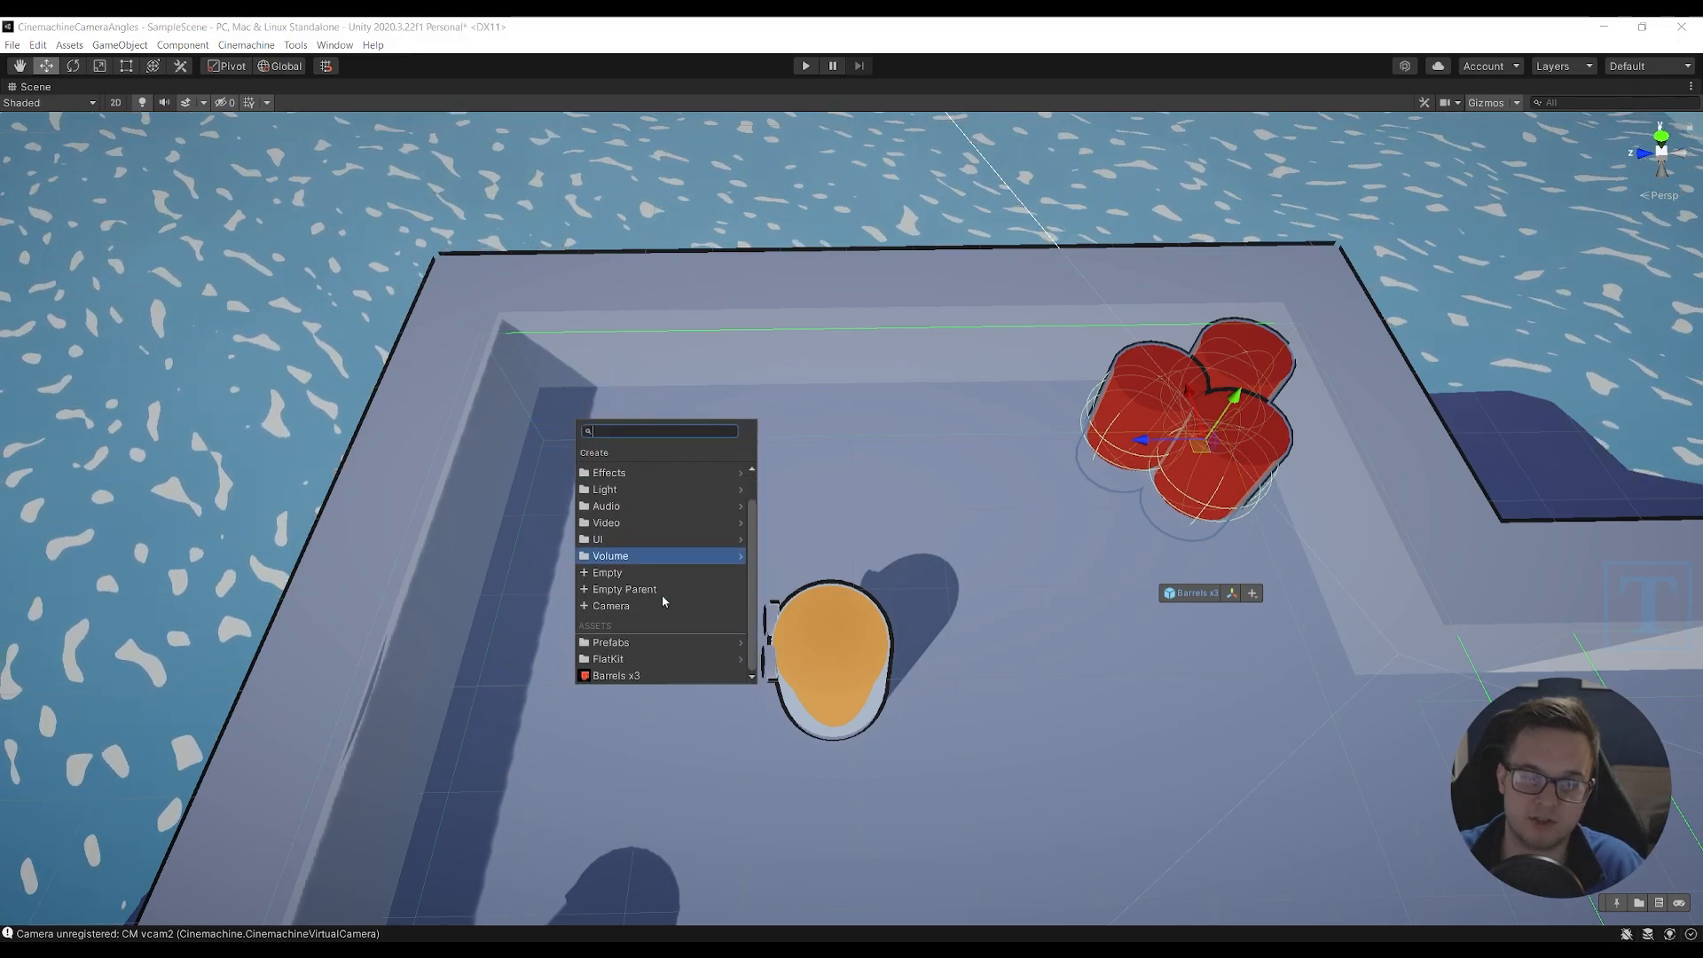
left_click(635, 648)
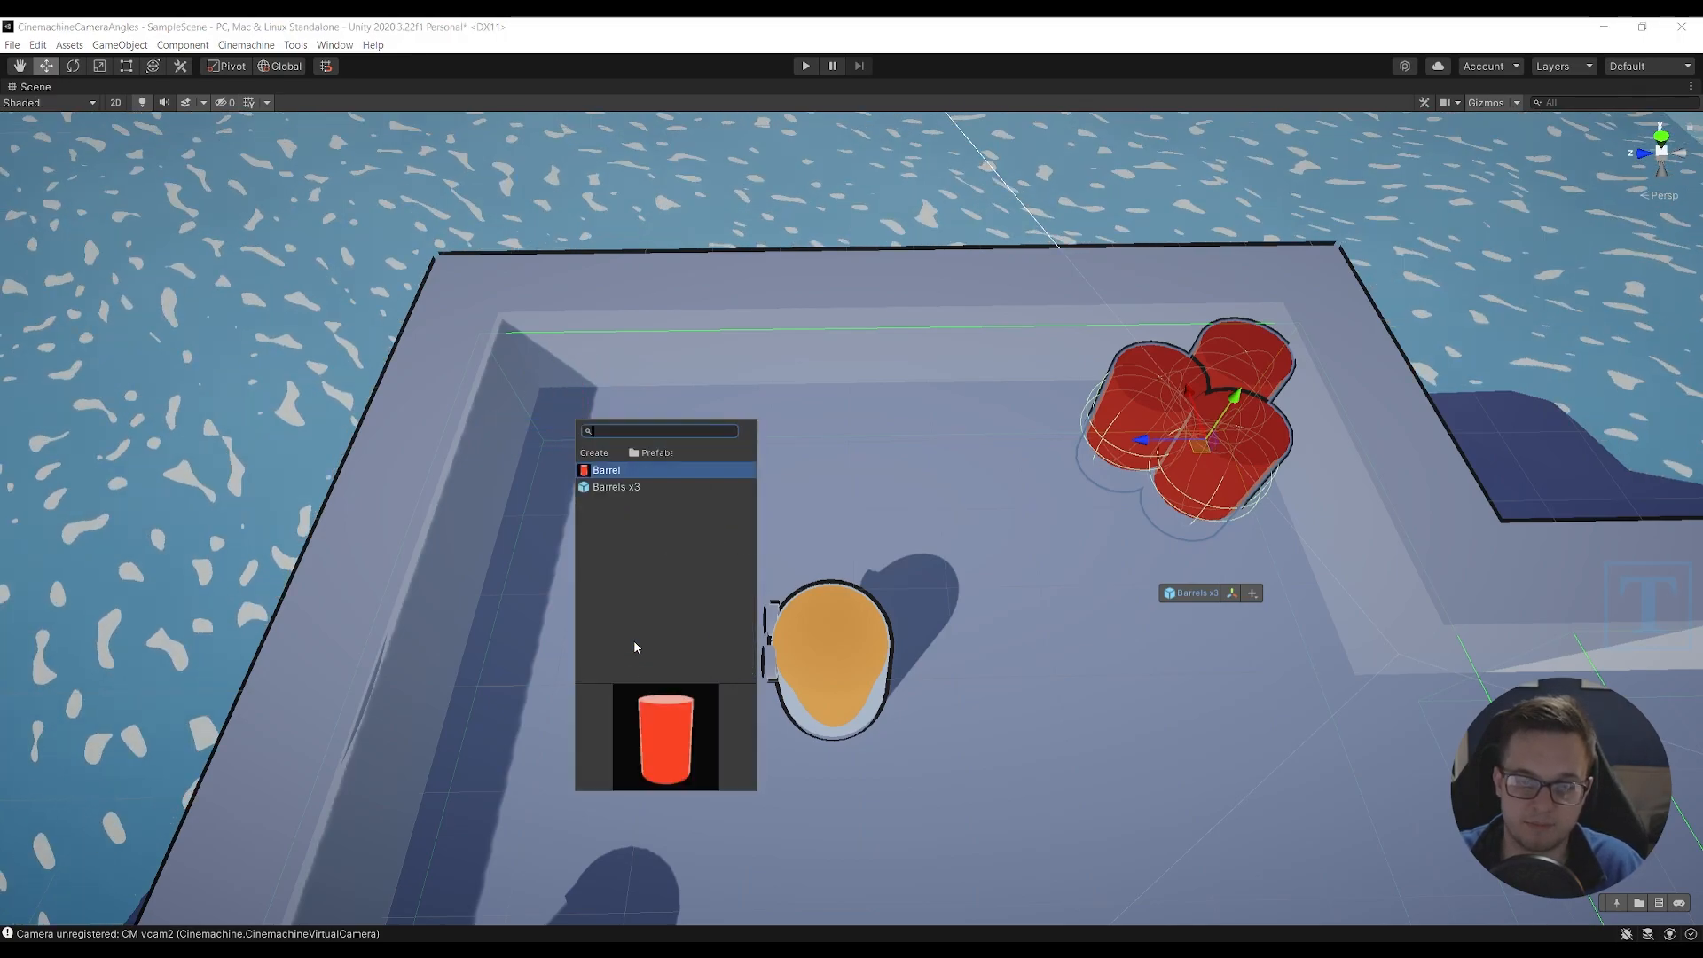
left_click(621, 488)
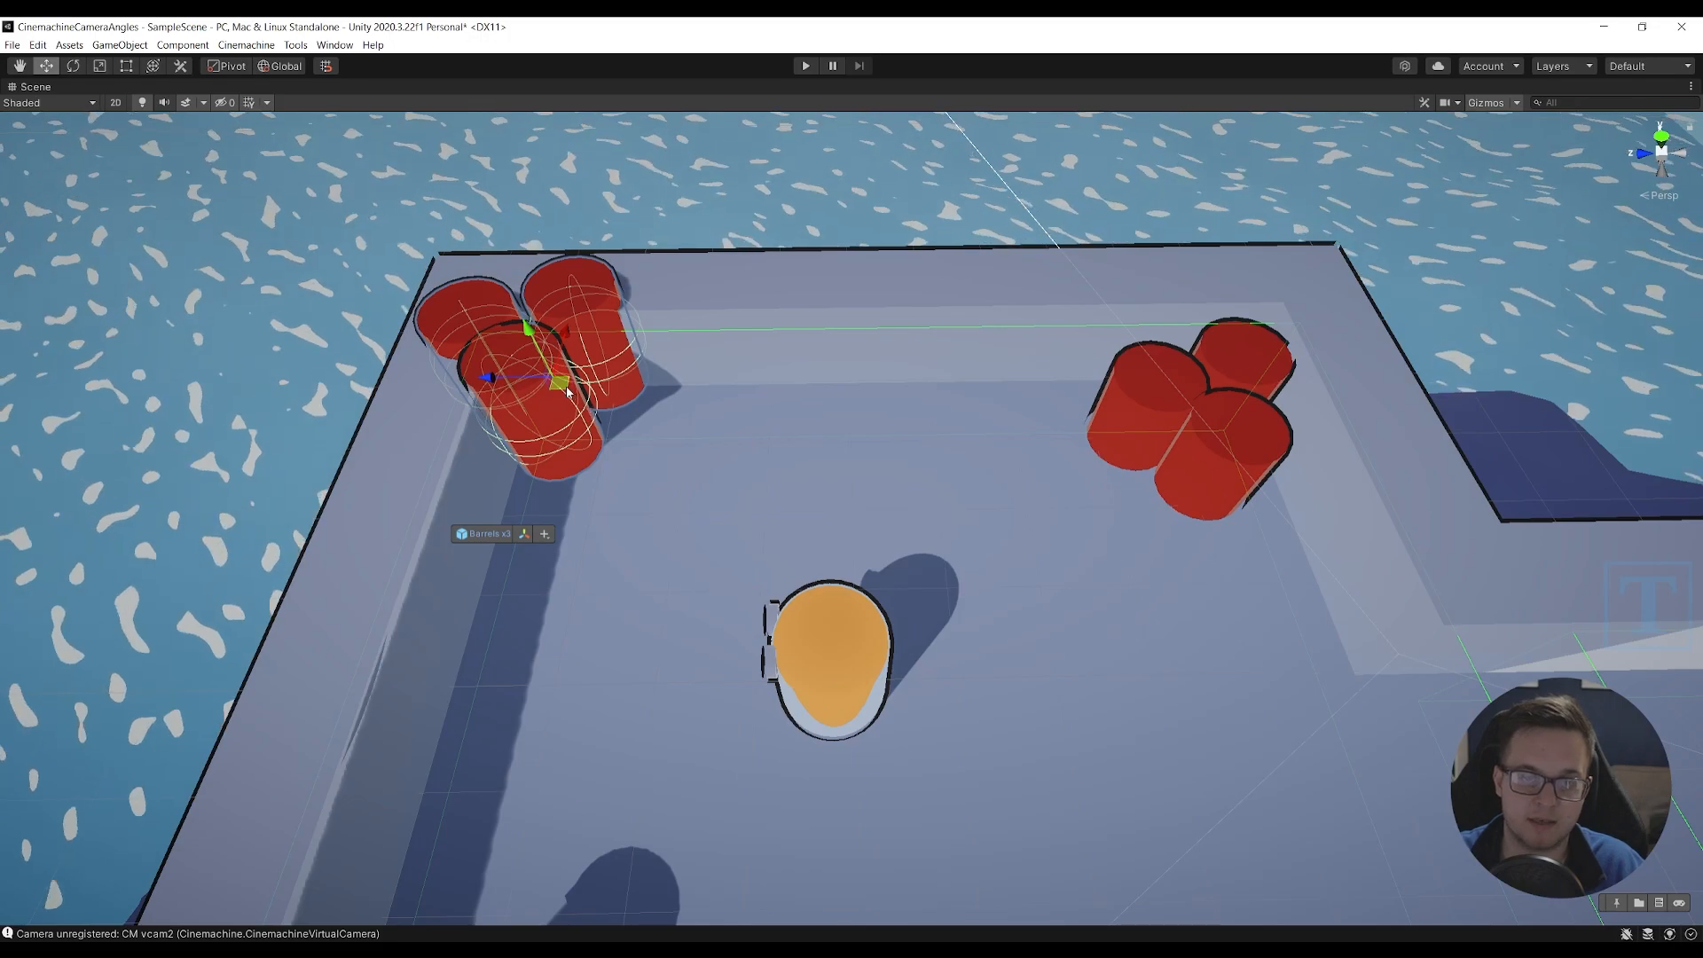
left_click_drag(622, 437, 639, 442)
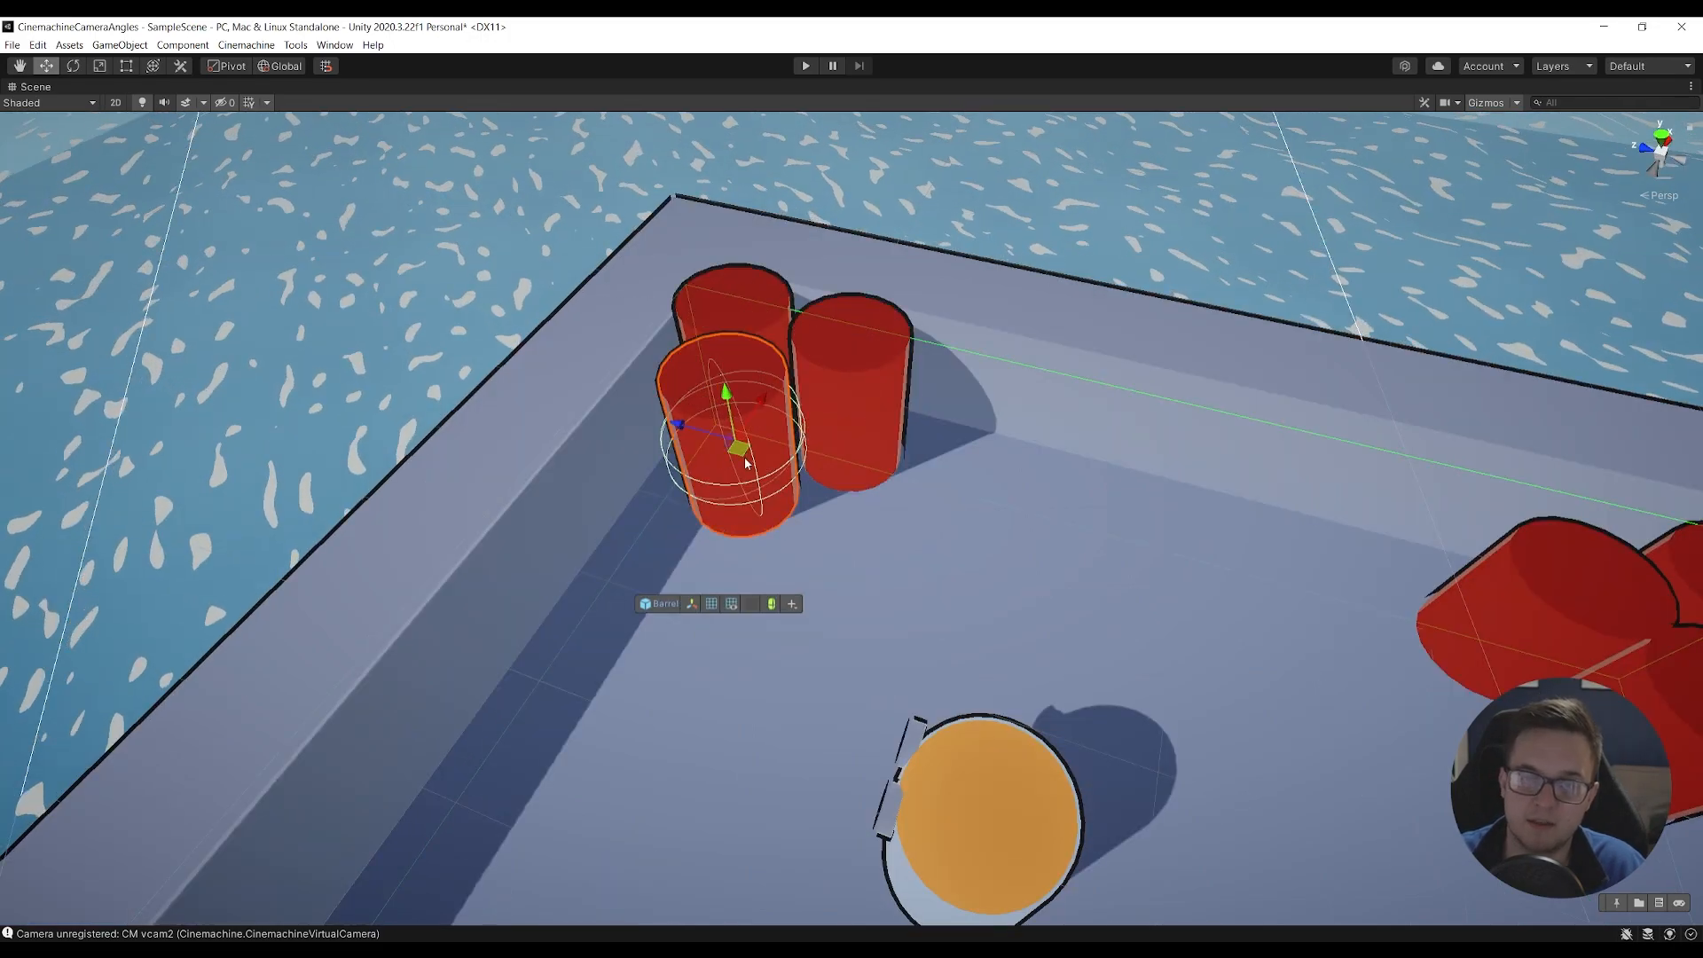
- Tip the front barrel of the new group onto its side and move it outward along the floor
left_click_drag(743, 453, 935, 478)
key("e")
key("w")
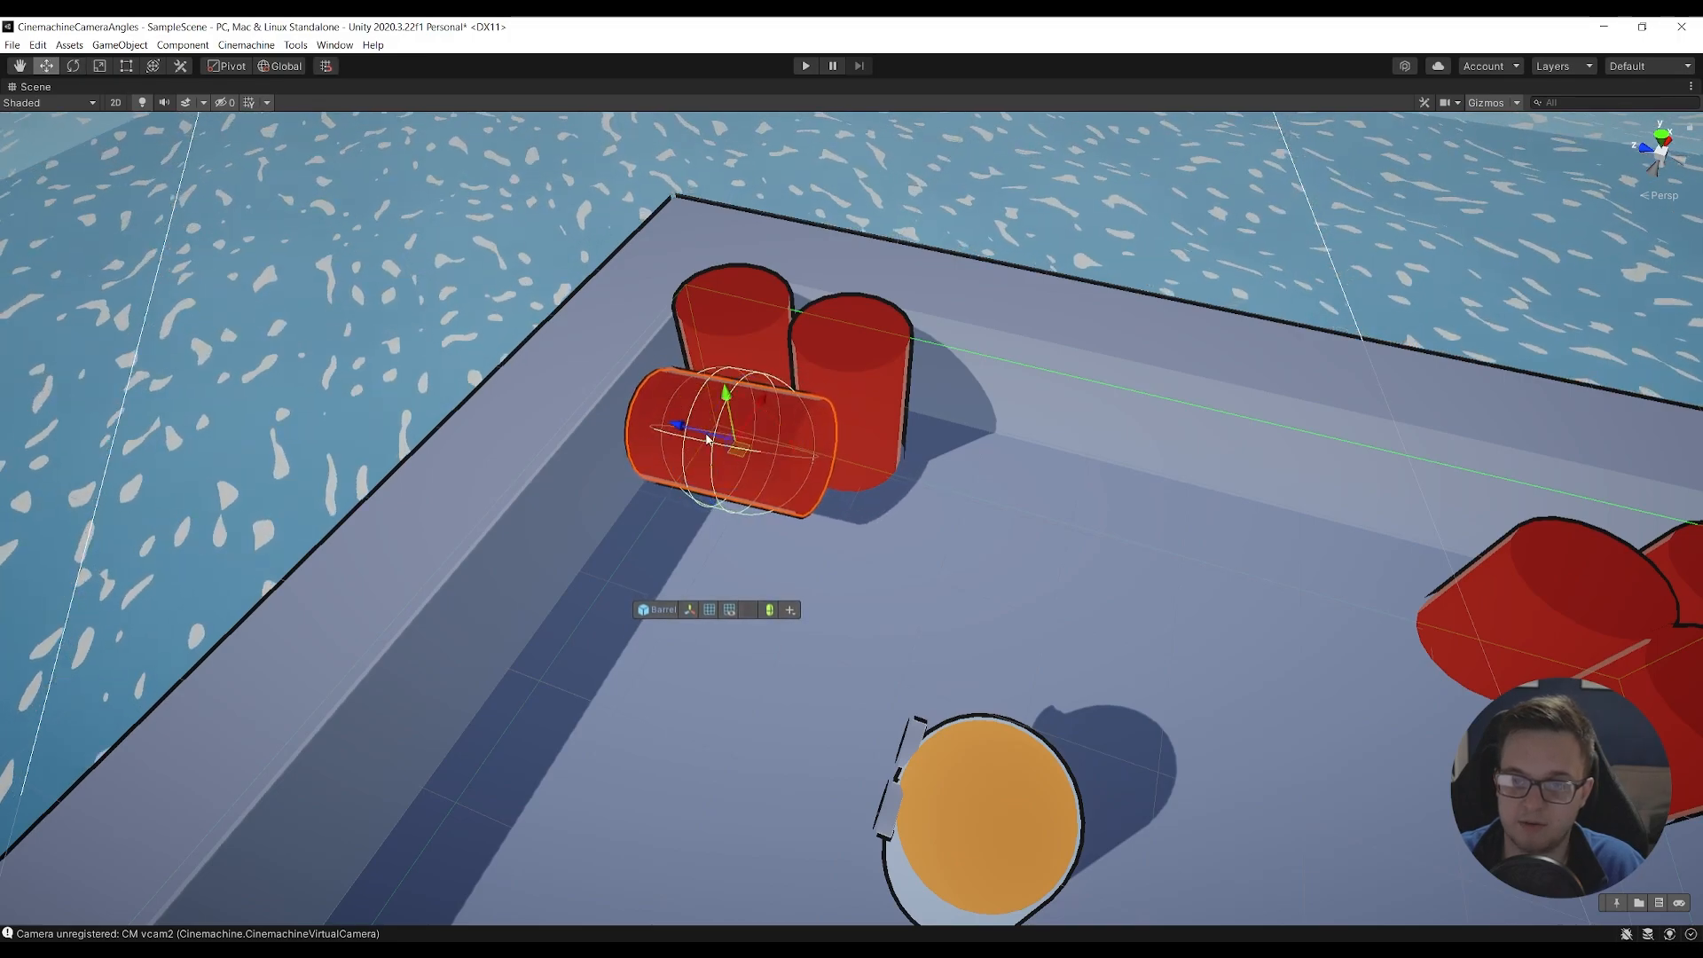
left_click_drag(743, 444, 787, 488)
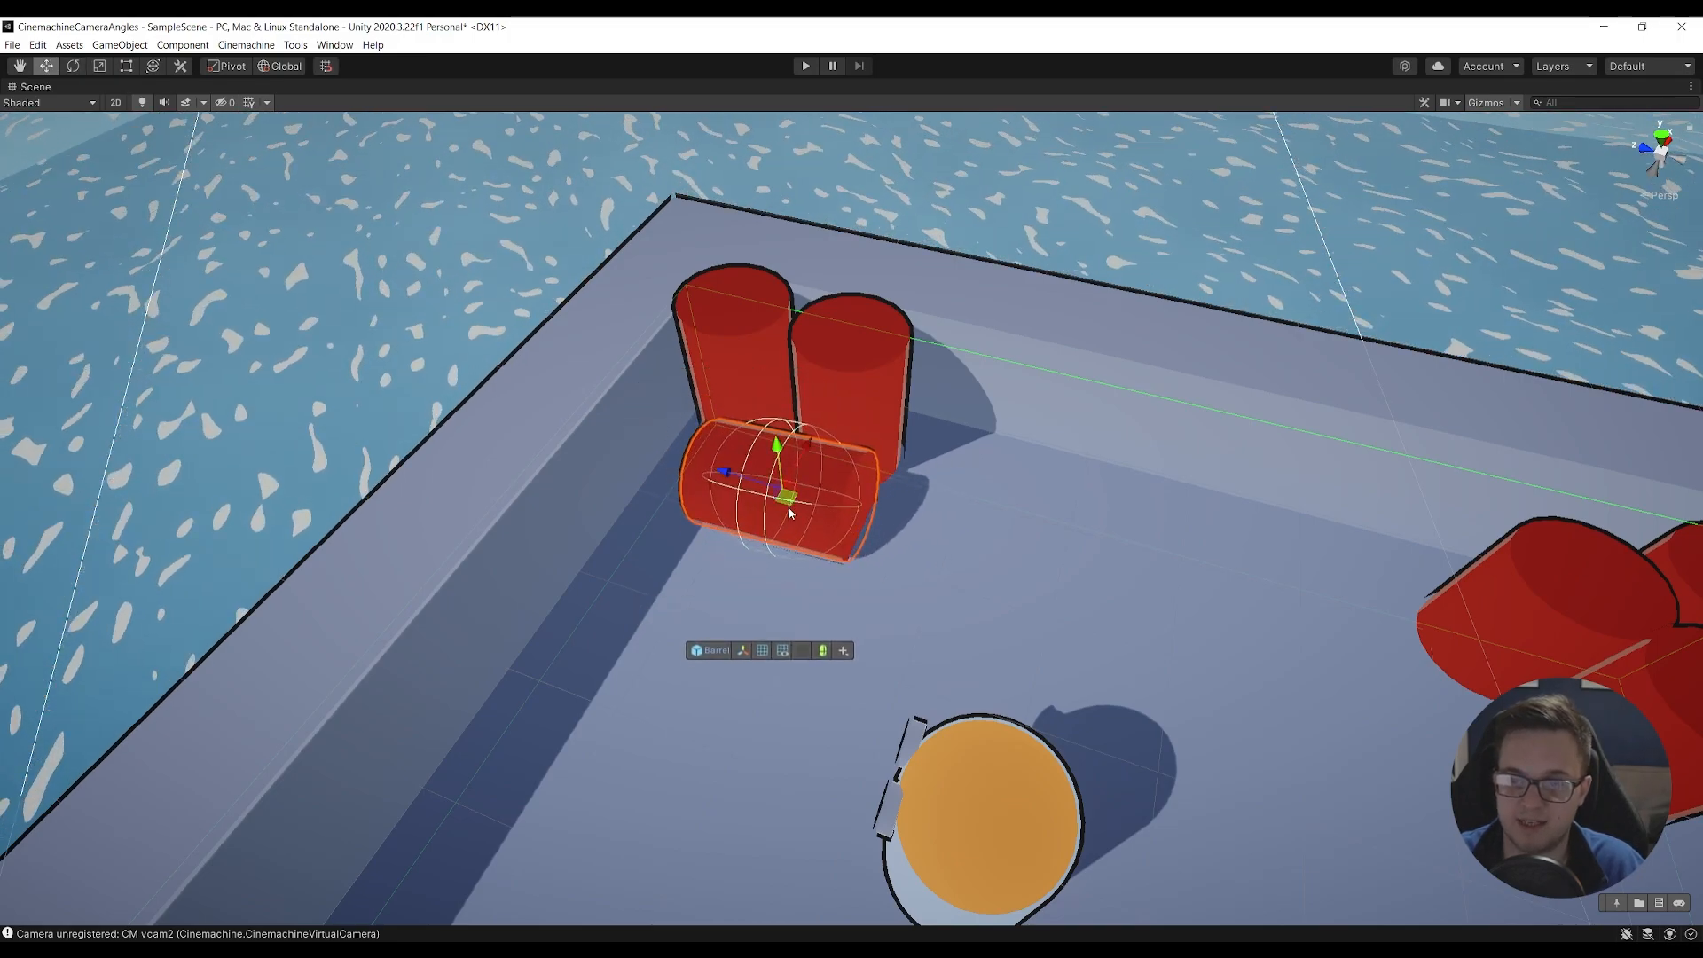
- Select the new barrel group's Barrels x3 parent and apply all its overrides to the prefab
left_click(716, 650)
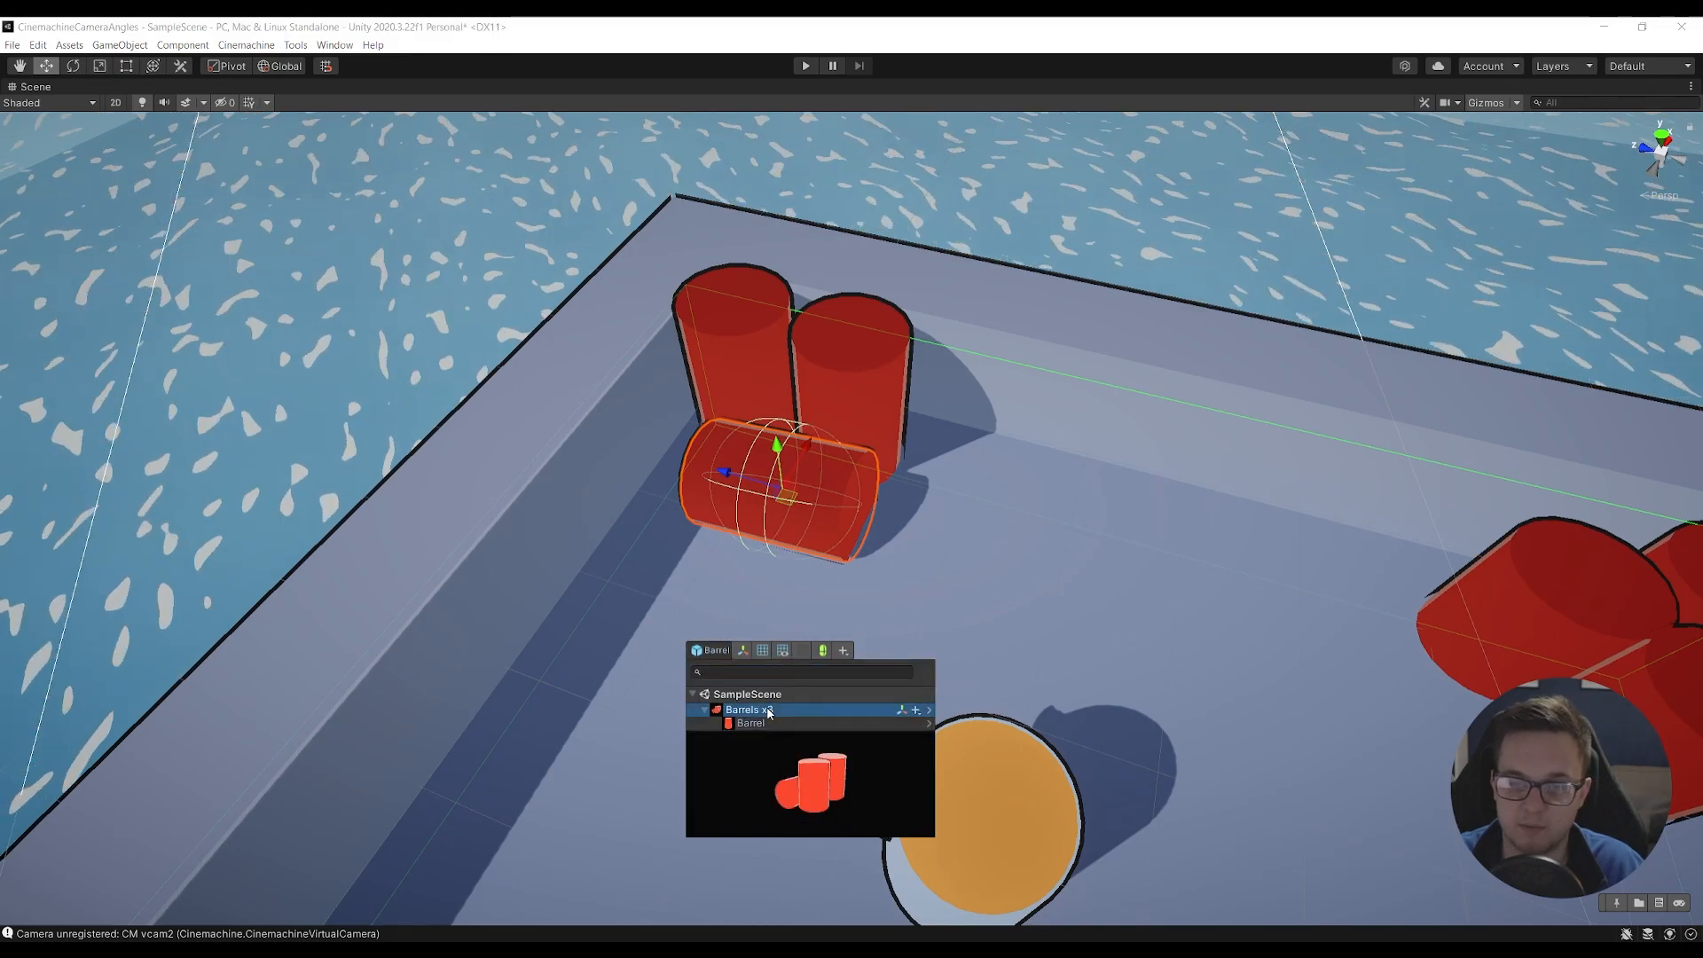
left_click(750, 709)
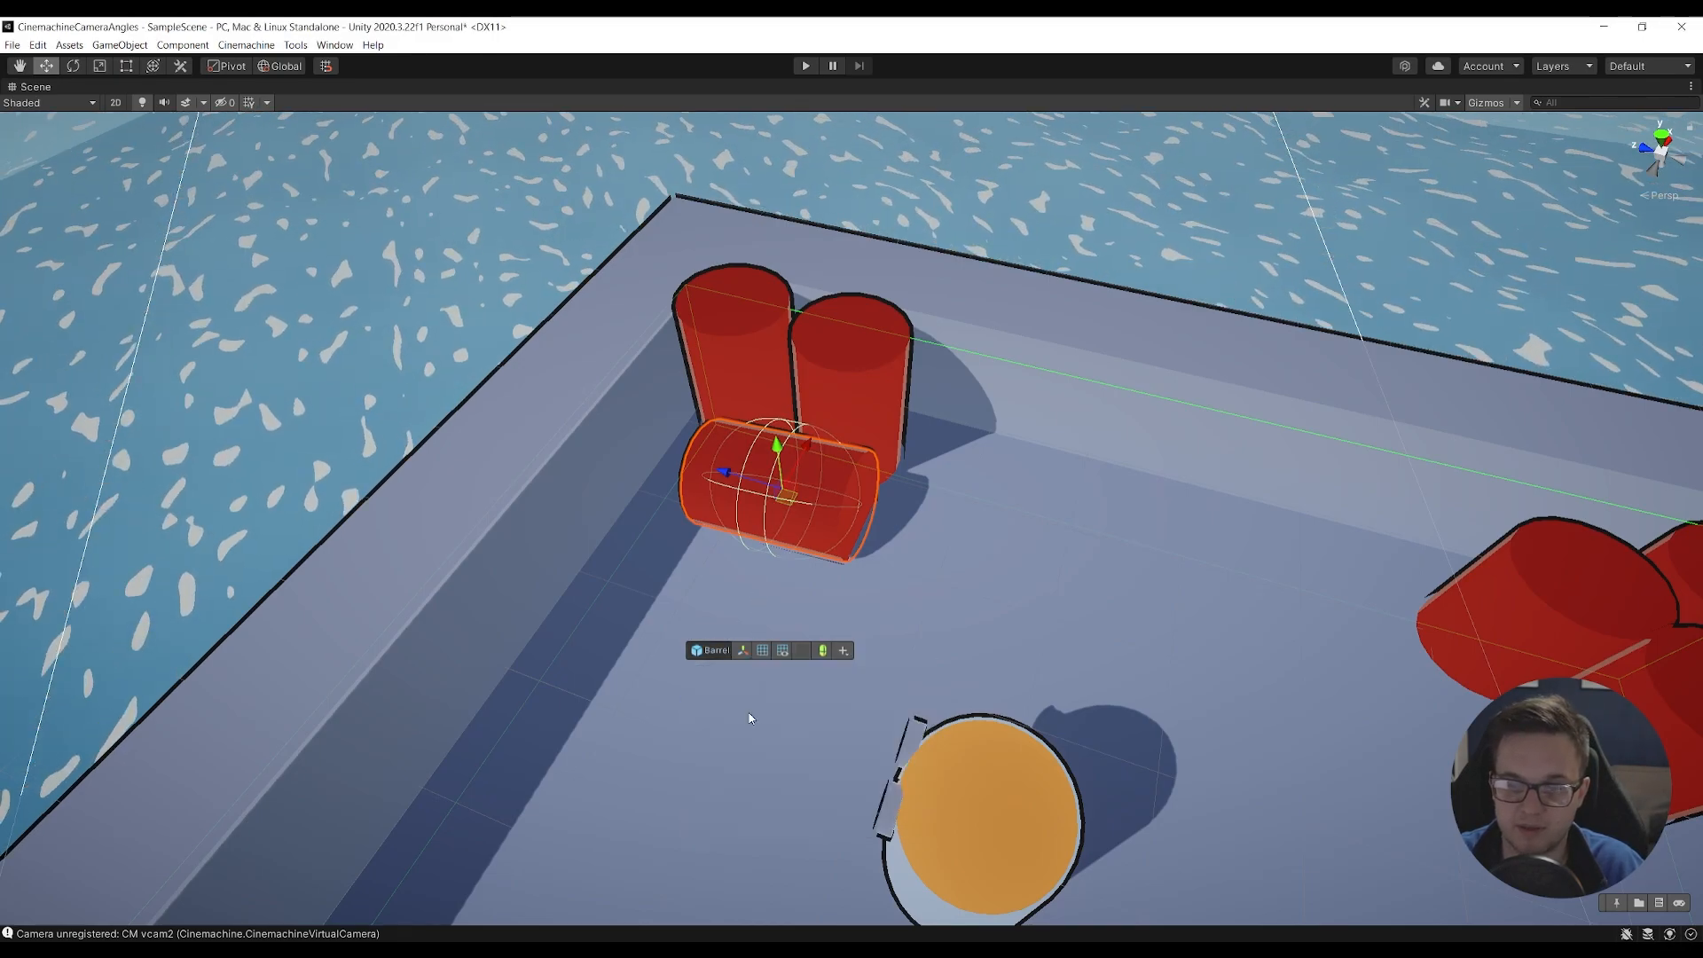
left_click(717, 653)
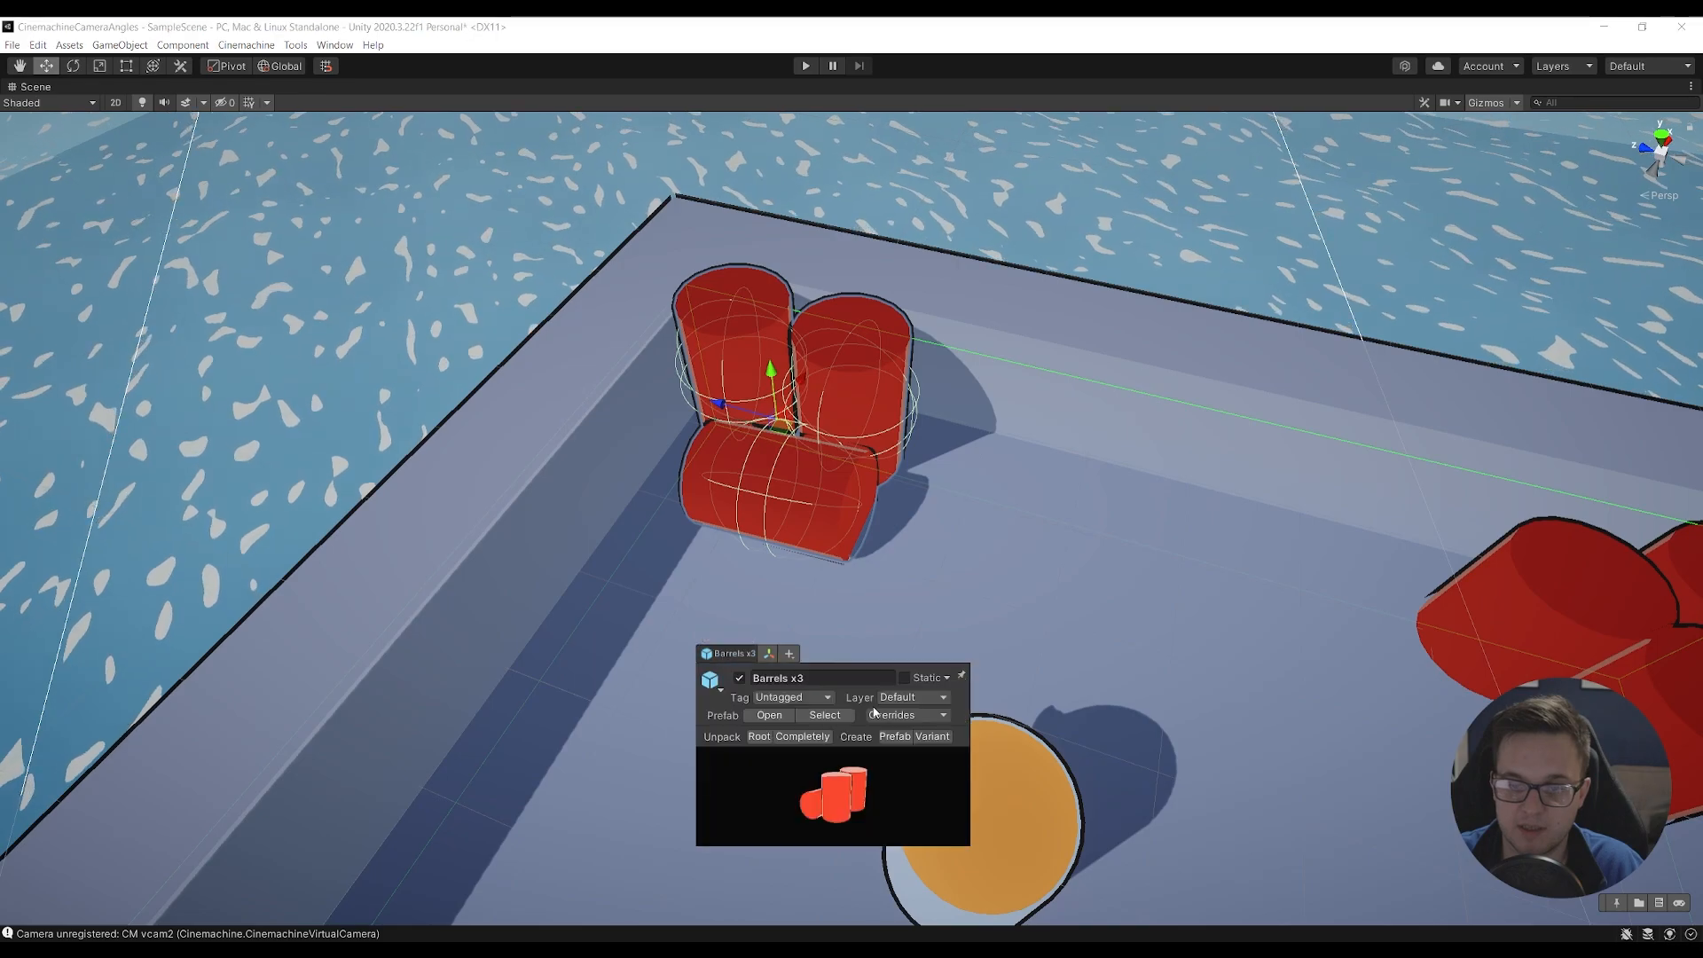
left_click(924, 715)
left_click(1061, 863)
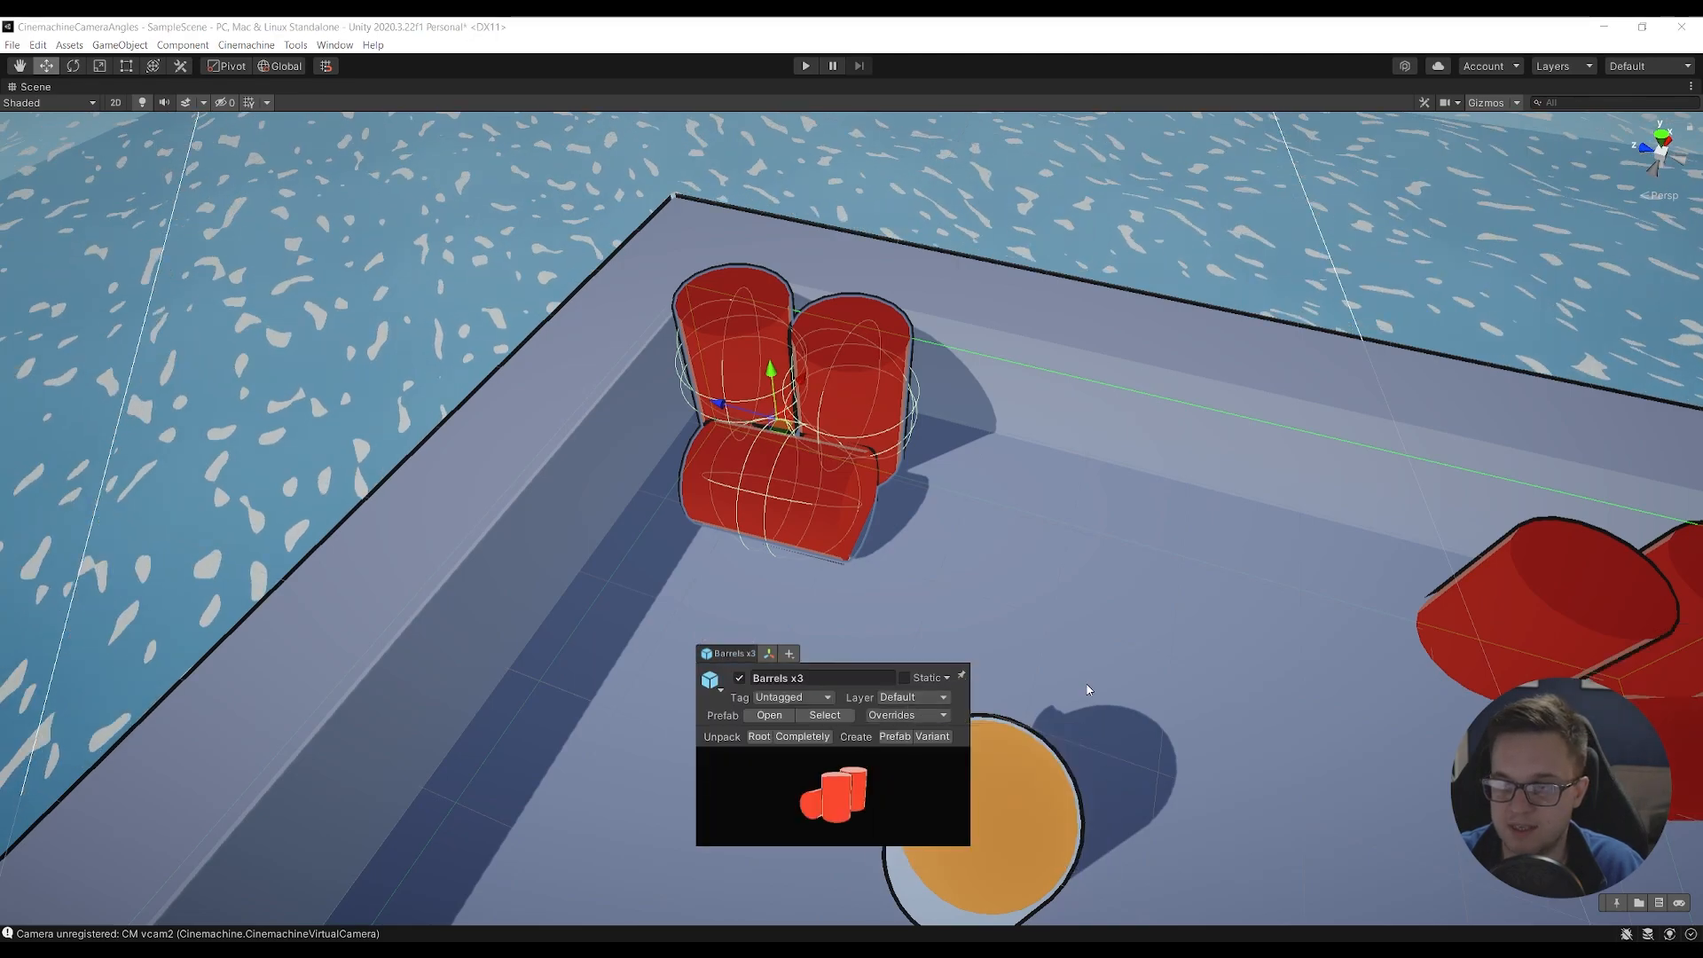
- Select the original Barrels x3 group in the opposite corner and rotate it
right_click_drag(1080, 697, 1301, 616)
left_click(1077, 536)
left_click_drag(1107, 545, 1113, 464)
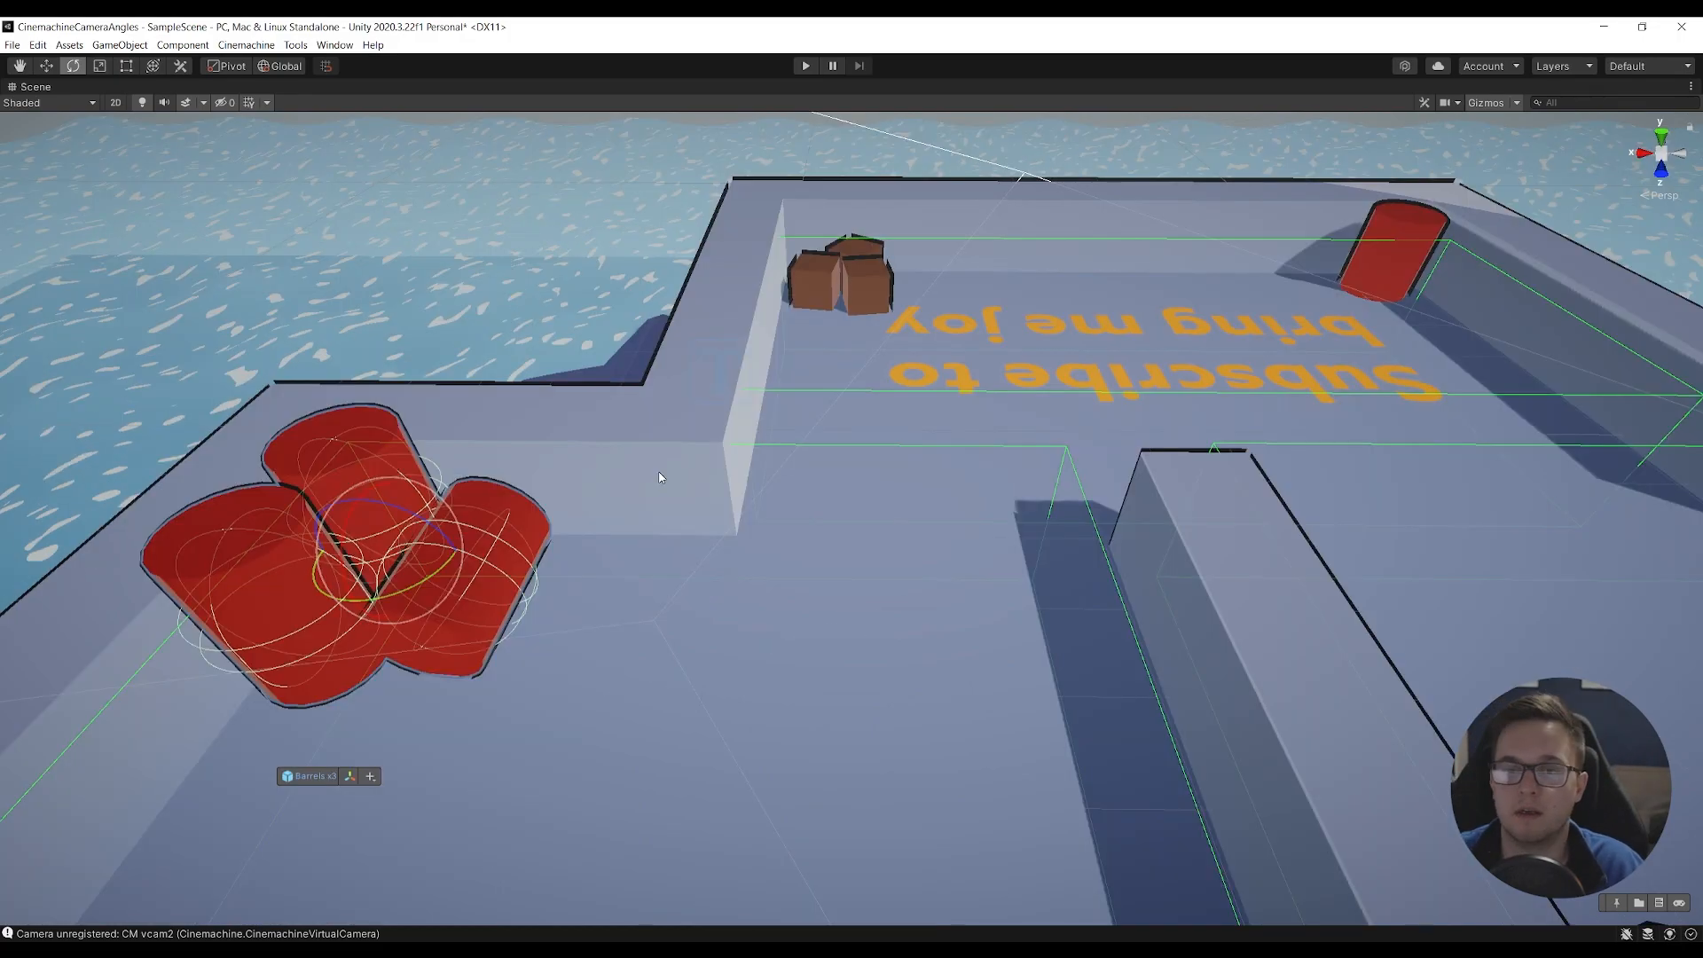
- Rename the rearmost of the three brown cubes in the corner to Behind Cube
left_click_drag(312, 619, 1197, 652, "alt")
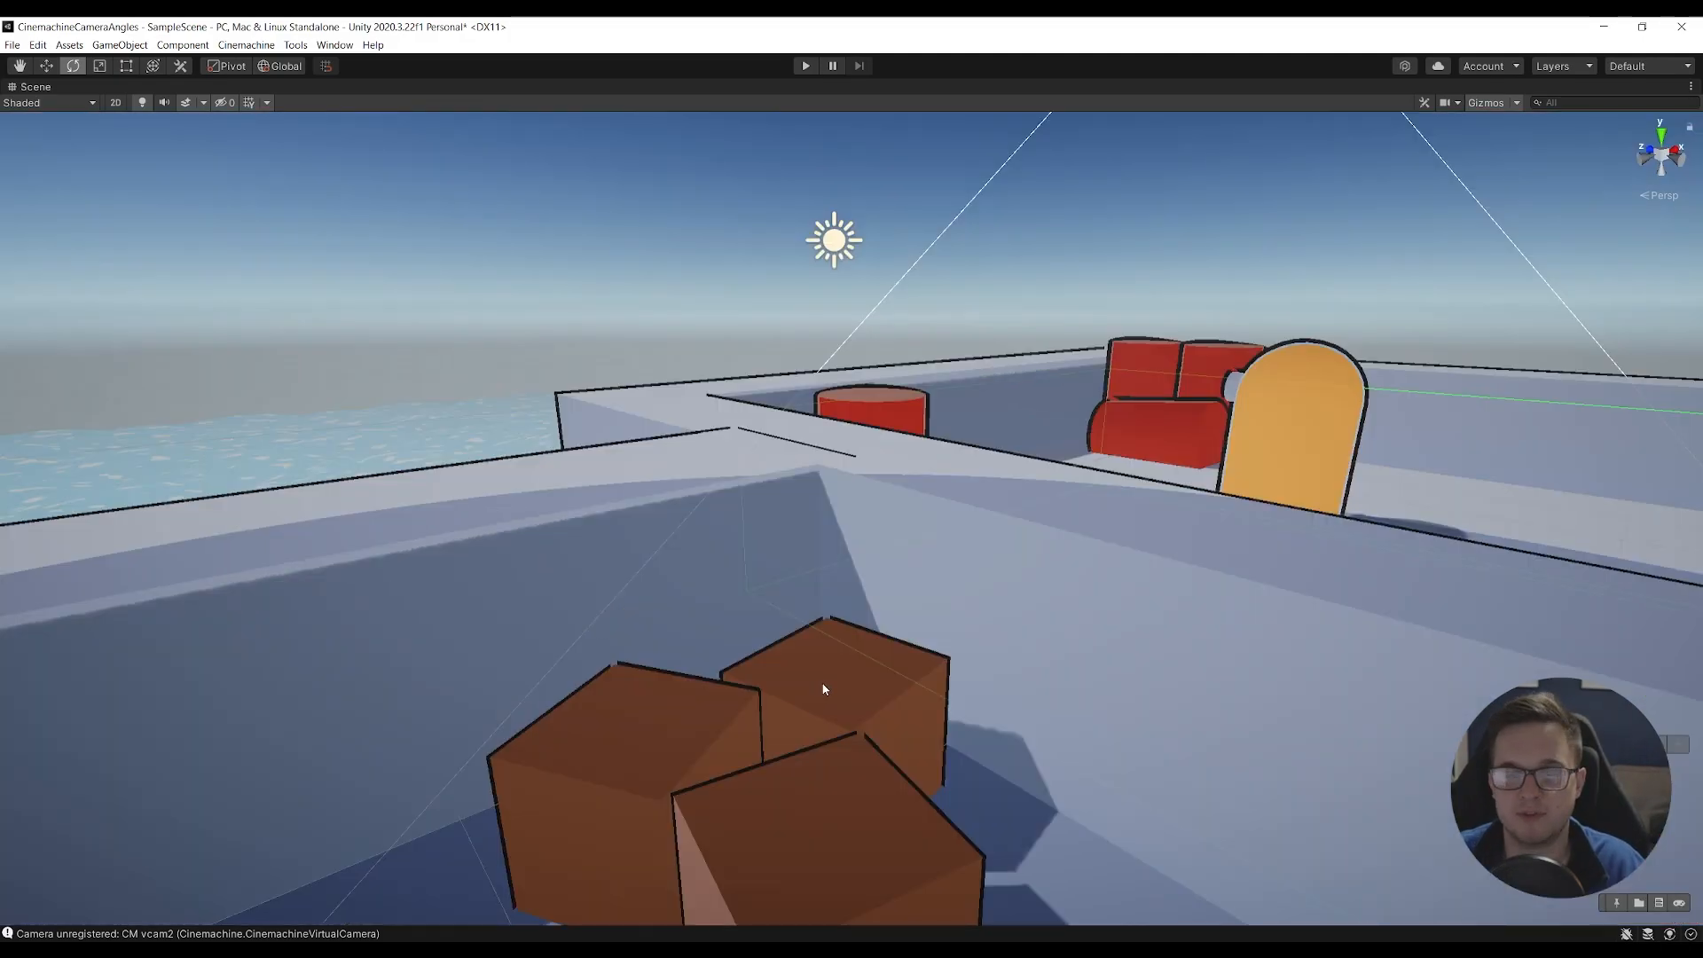
left_click(824, 690)
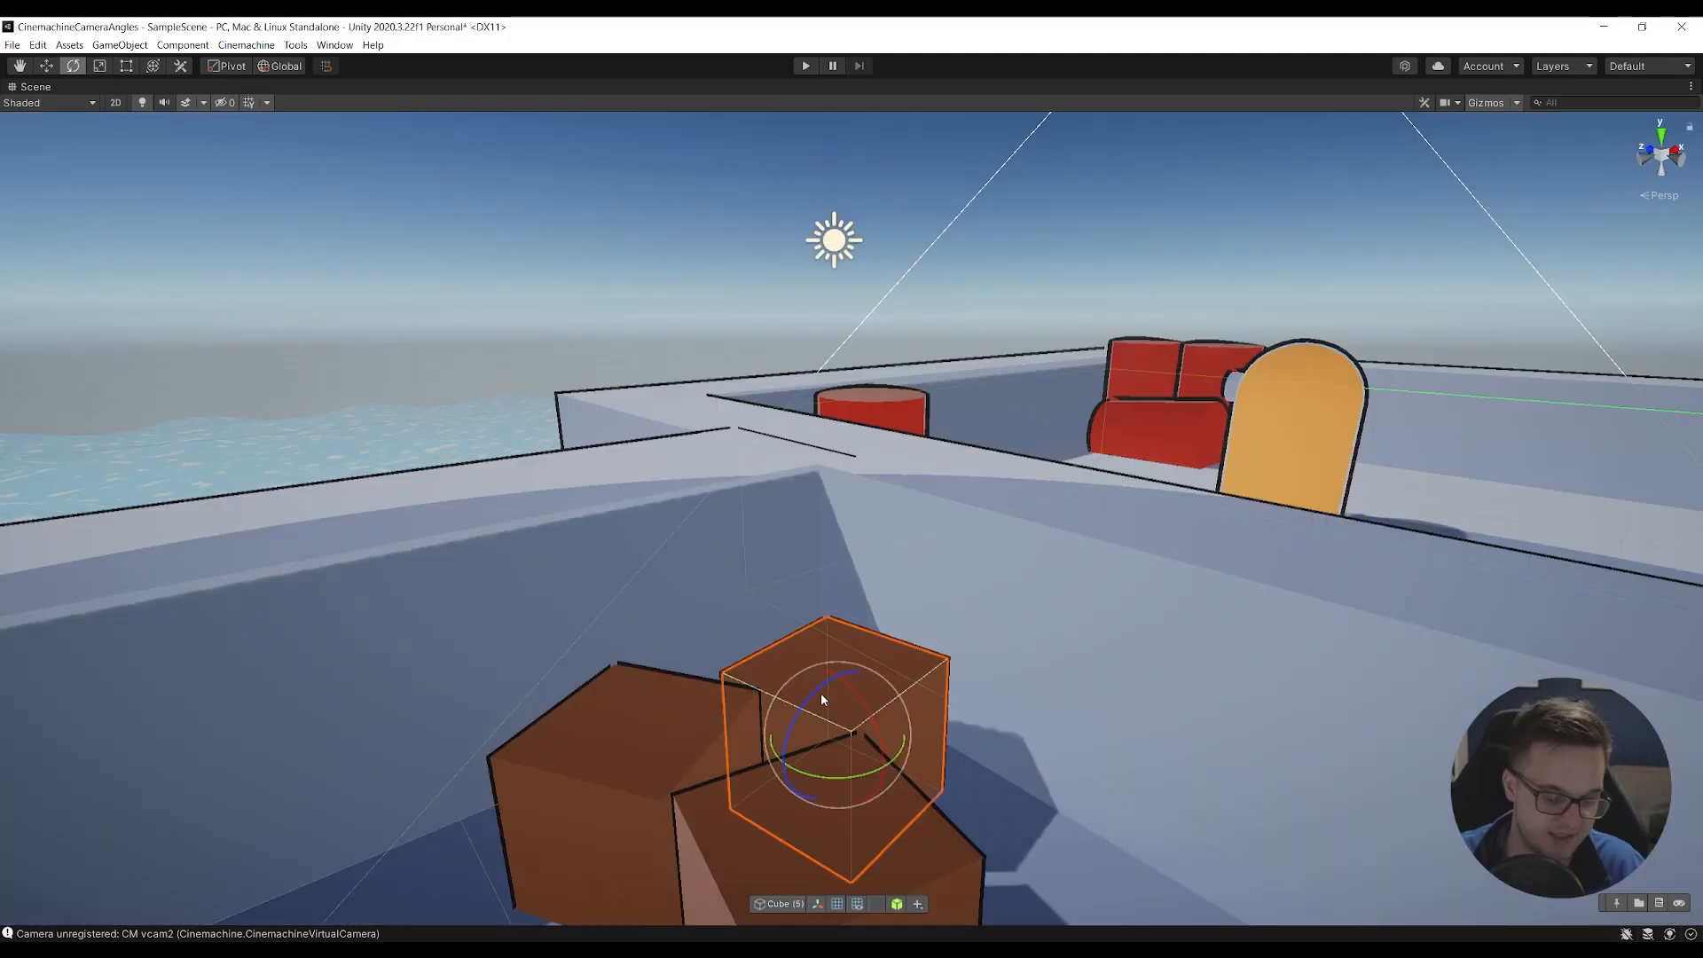
left_click(777, 902)
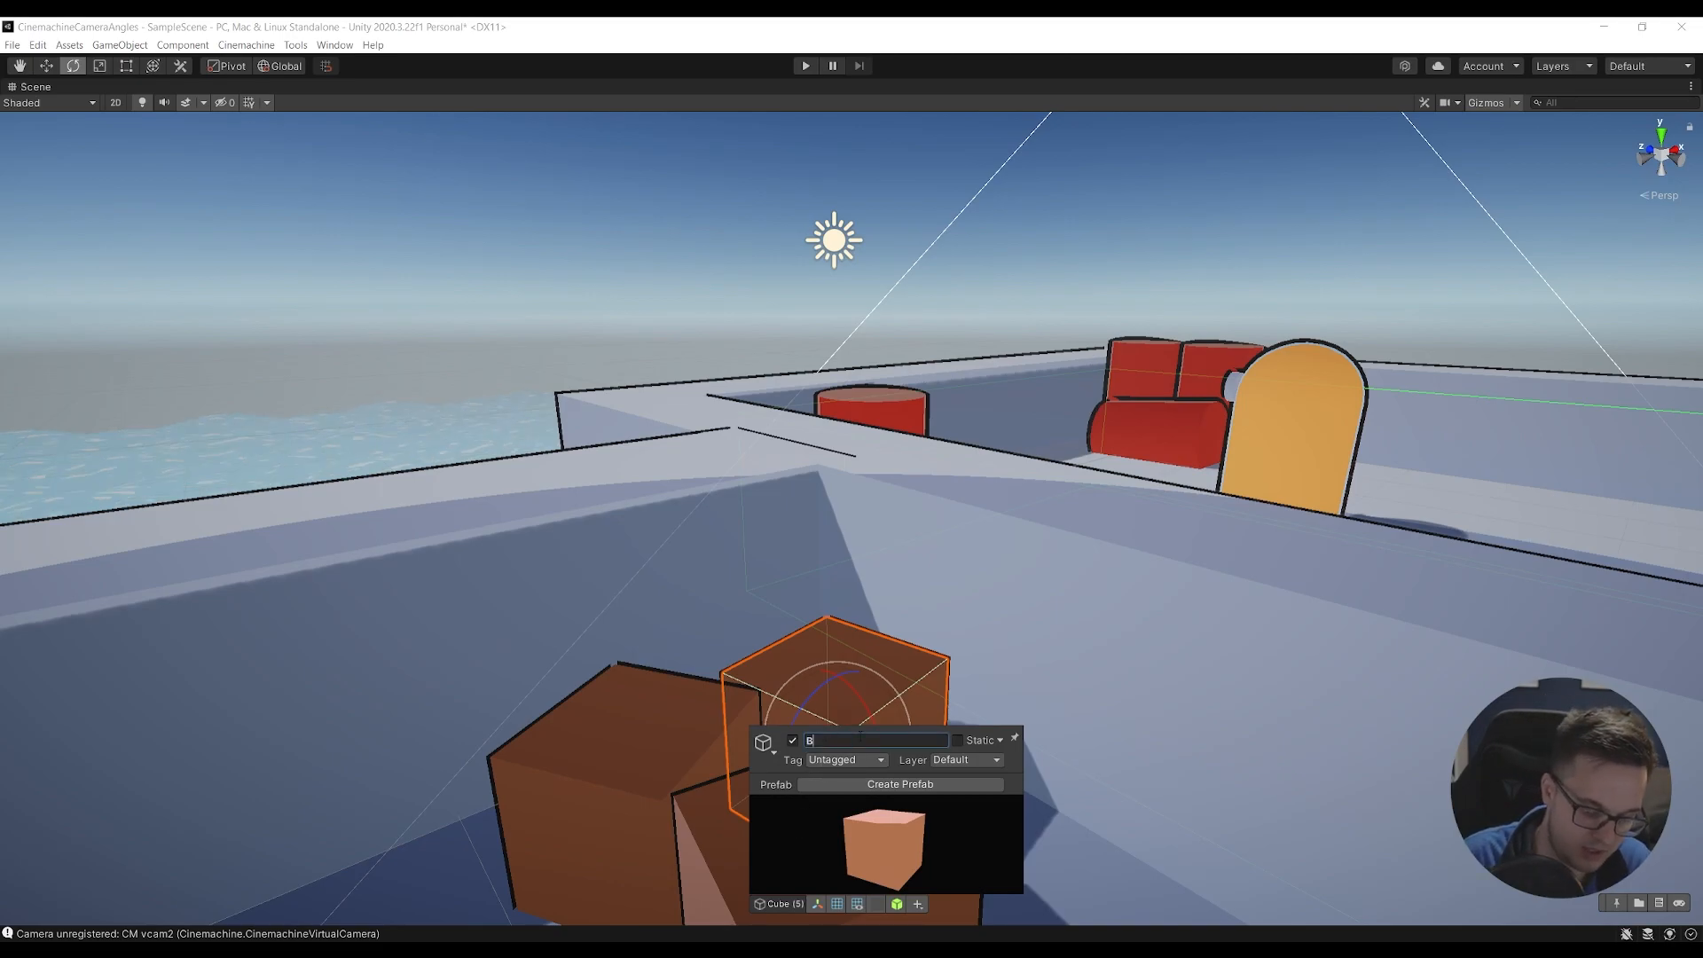
key("Return")
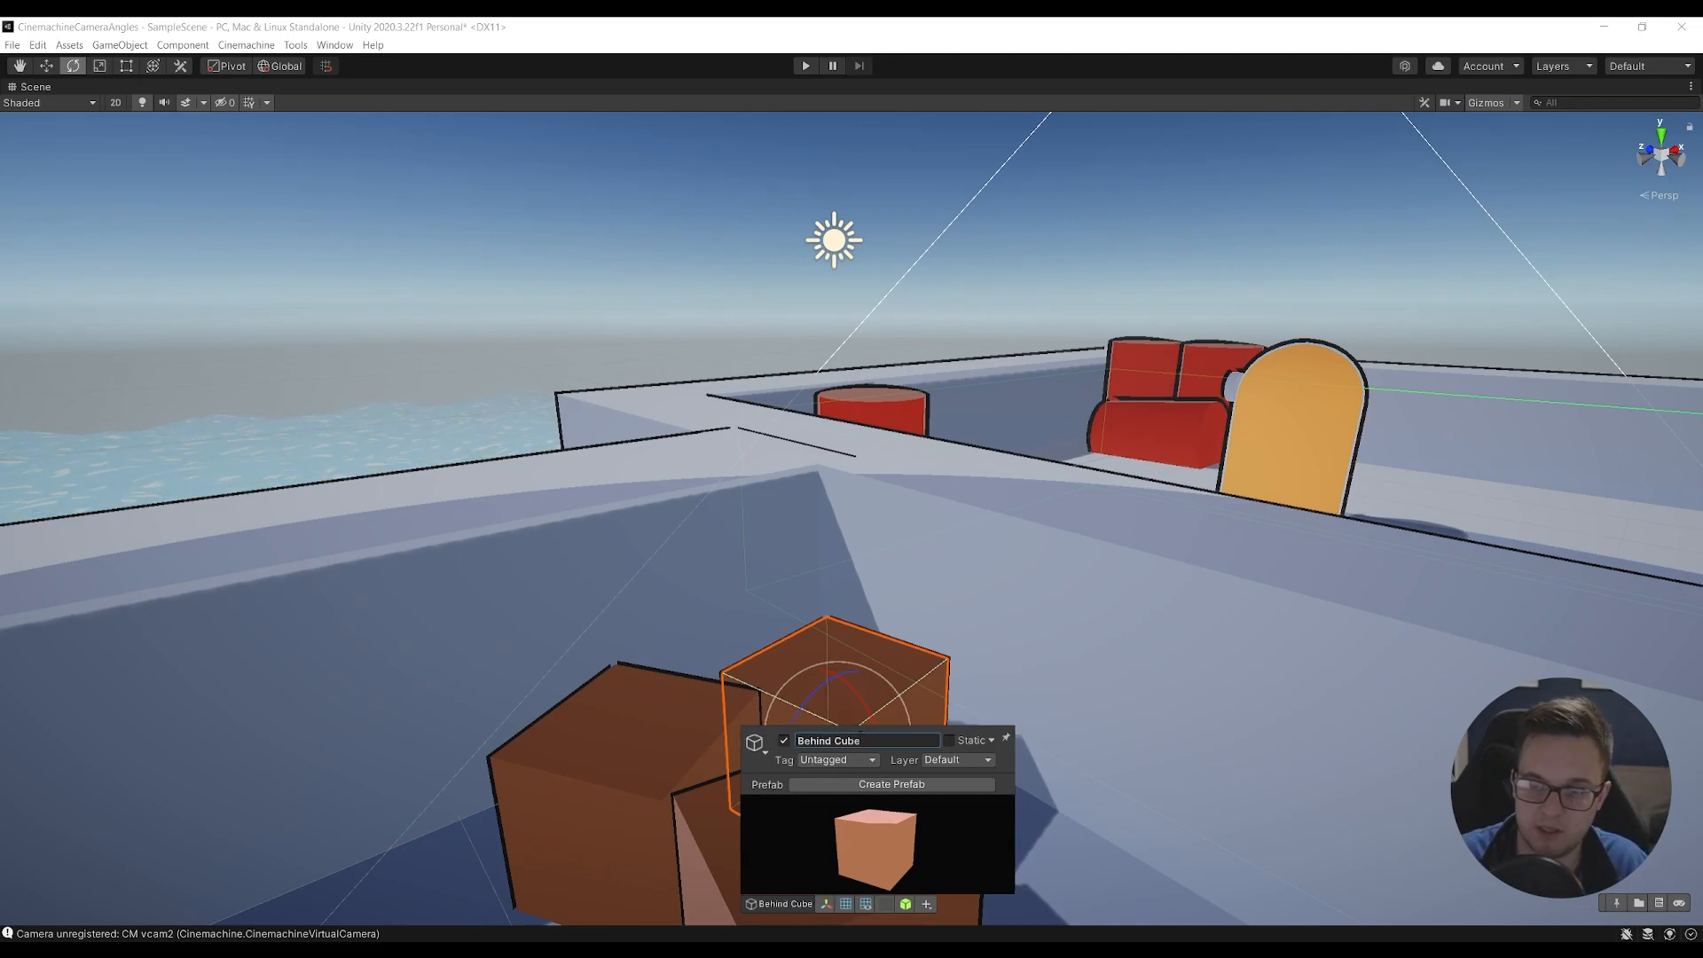
- Rename the frontmost brown cube to In Front Cube
right_click_drag(852, 546, 866, 673)
scroll(860, 665, "down", 3)
left_click(794, 521)
left_click(751, 719)
type("In Front")
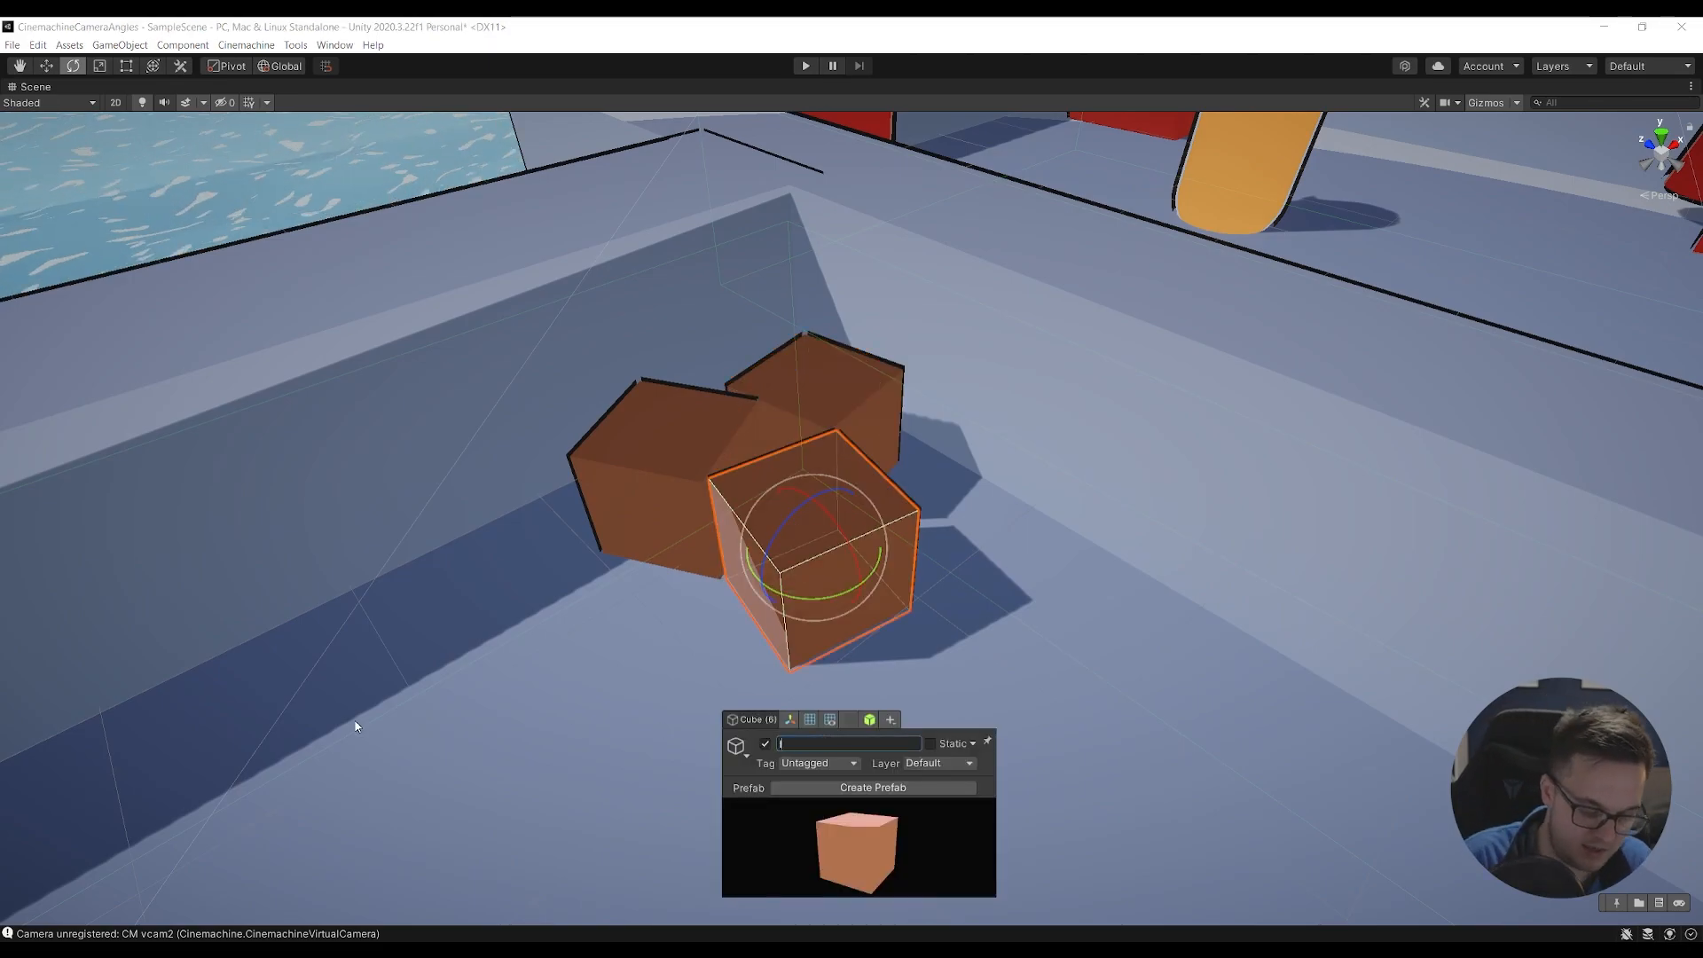
type(" Cube")
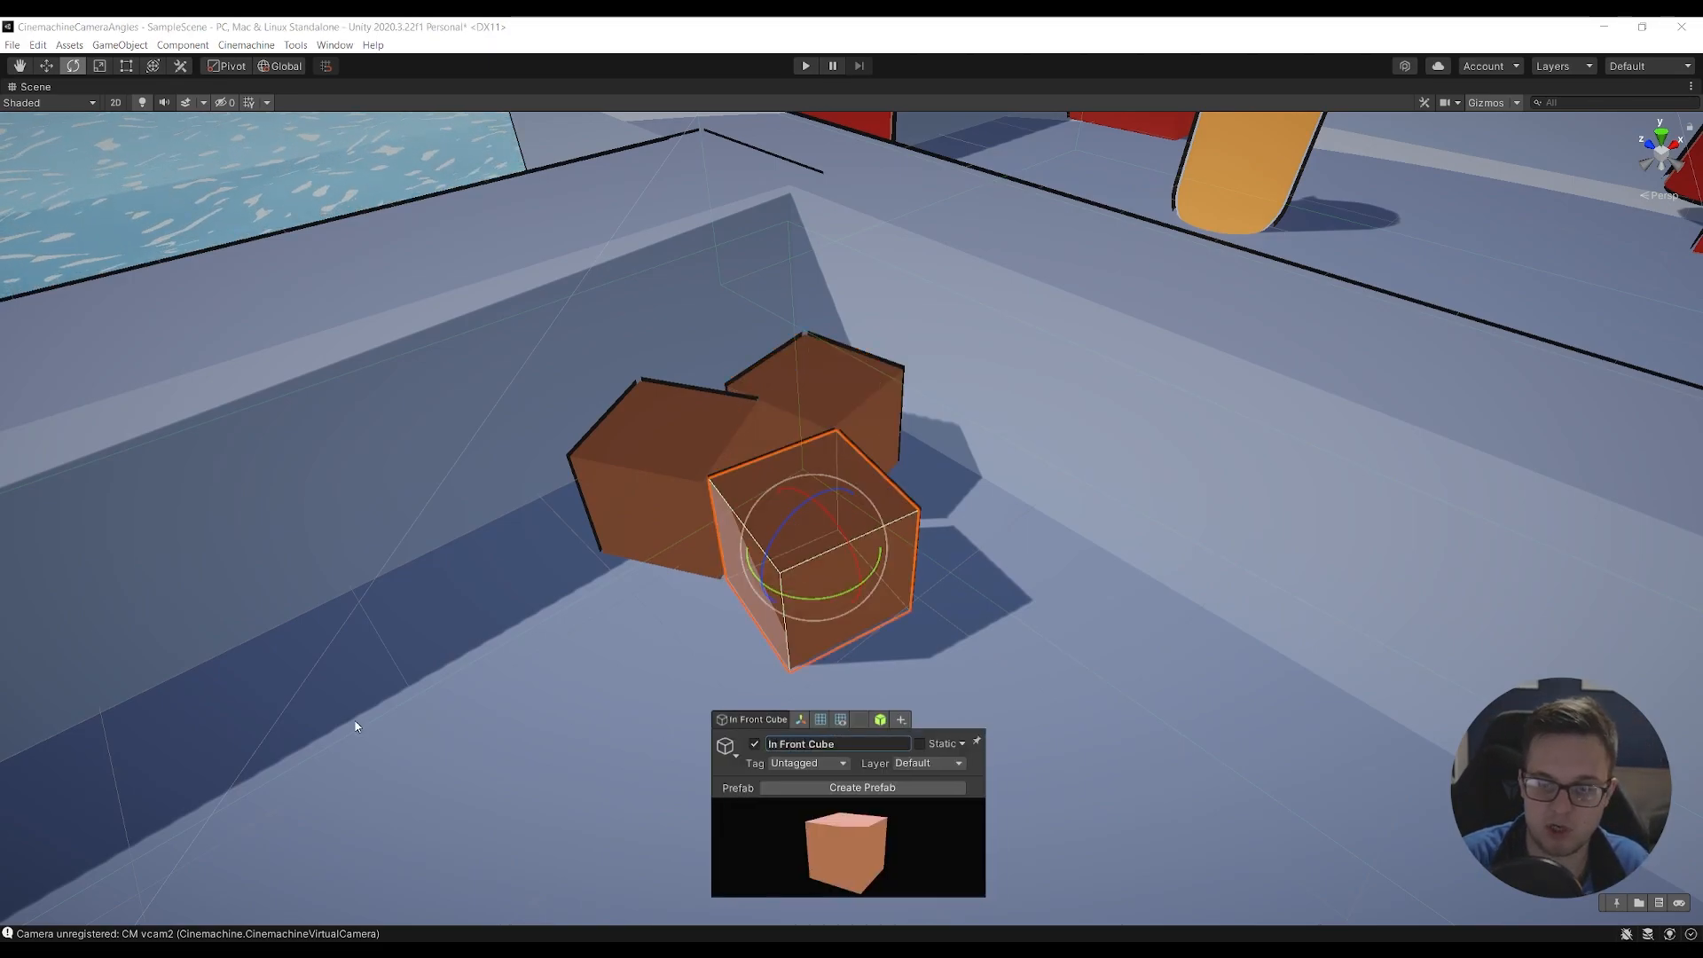
left_click(493, 191)
- Examine the brown cubes from above and from a low front angle where the front cube hides the rear one
right_click_drag(954, 590, 828, 779)
left_click(781, 444)
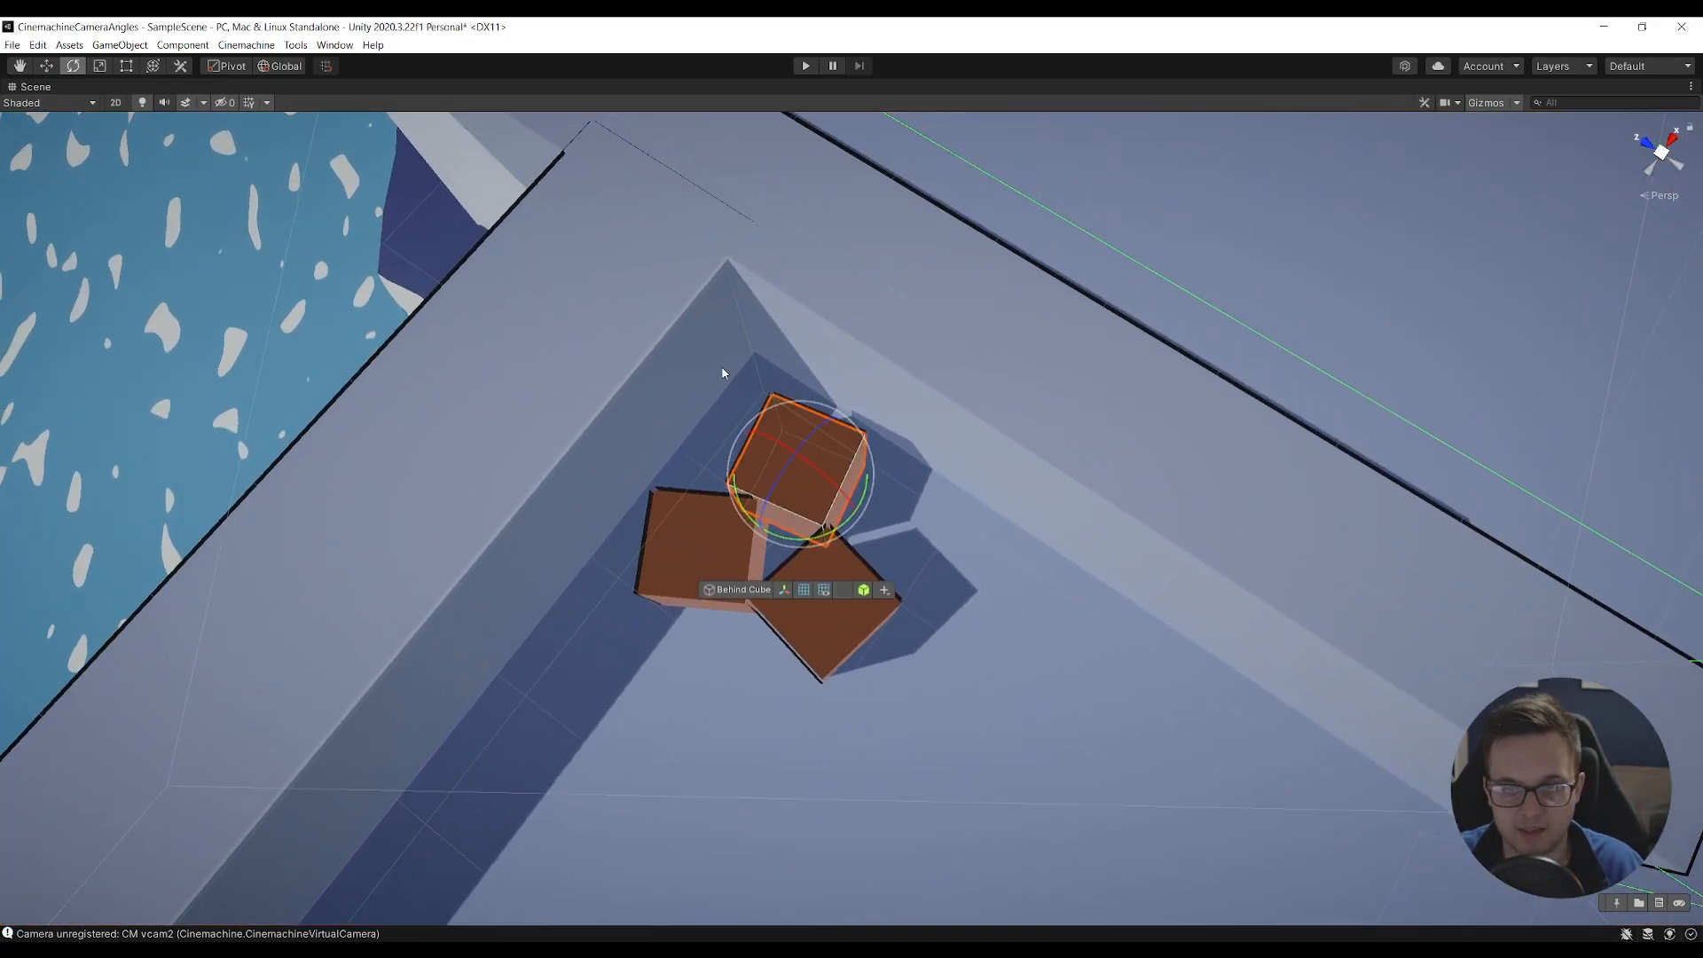
right_click_drag(836, 780, 804, 407)
left_click(650, 299)
mouse_move(821, 521)
right_mouse_down()
mouse_move(796, 517)
mouse_move(817, 520)
right_mouse_up()
key("s")
key("d")
key("w")
right_click_drag(707, 566, 725, 588)
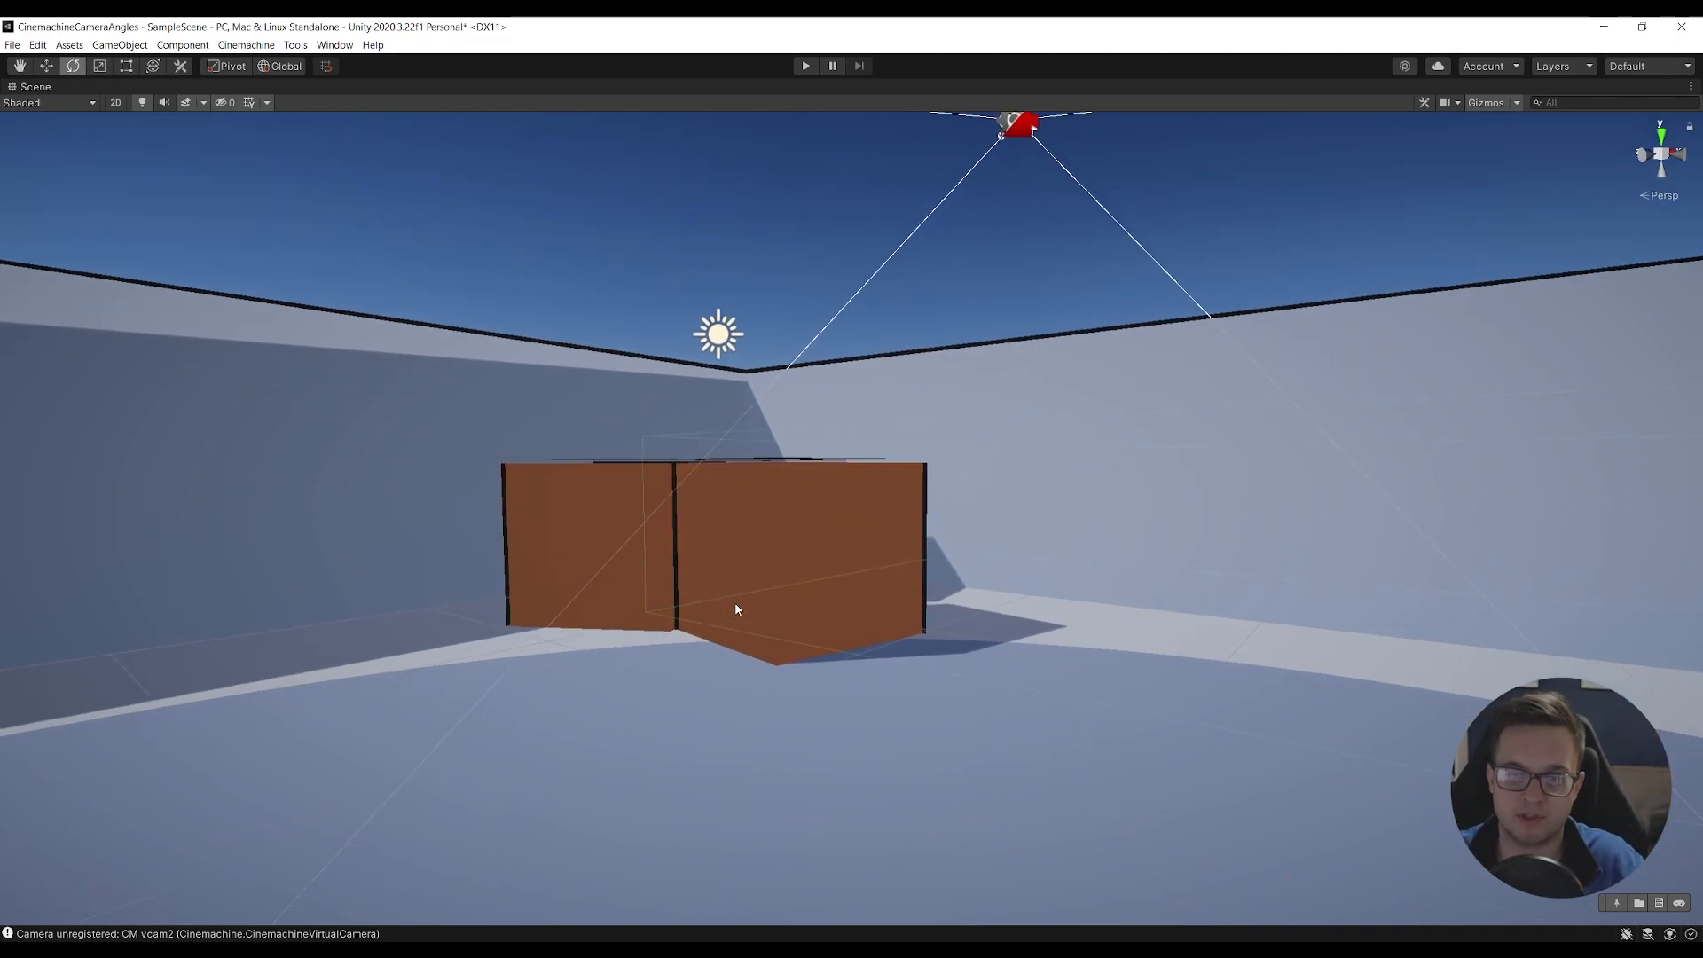
- List the objects stacked at the overlapping cubes, pick the level's Cube, and then select In Front Cube from the same kind of list
right_click(783, 562)
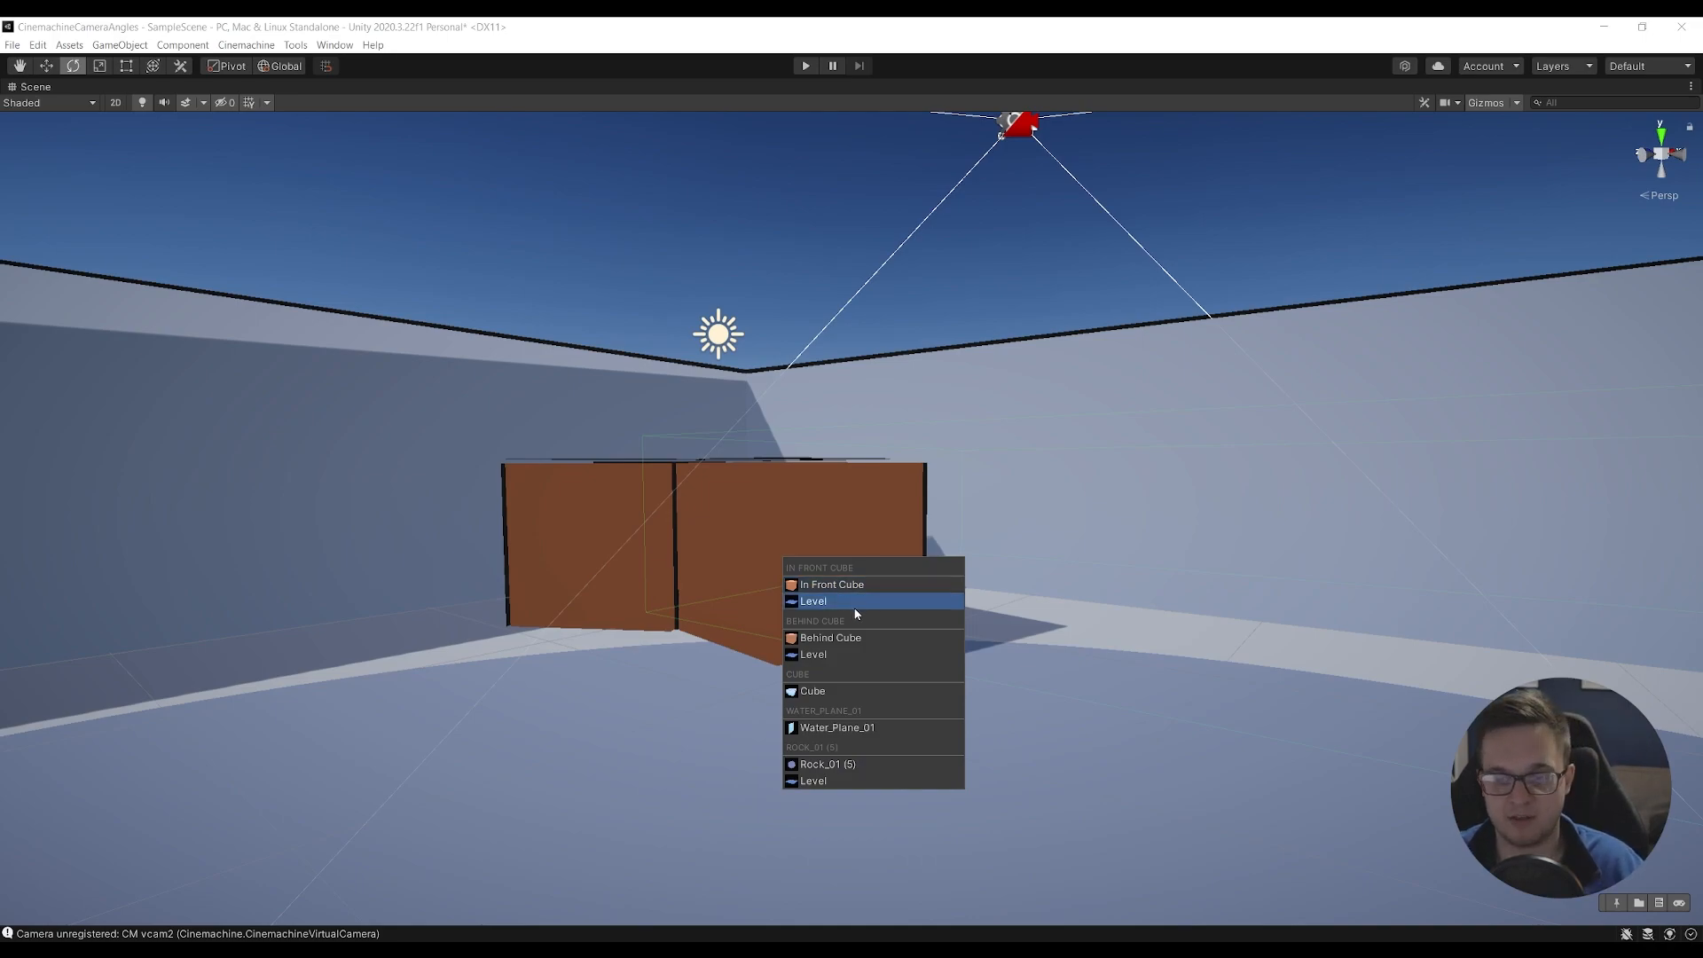
left_click(839, 695)
key("s")
right_click_drag(723, 527, 813, 420)
key("w")
right_click(833, 431)
left_click(825, 484)
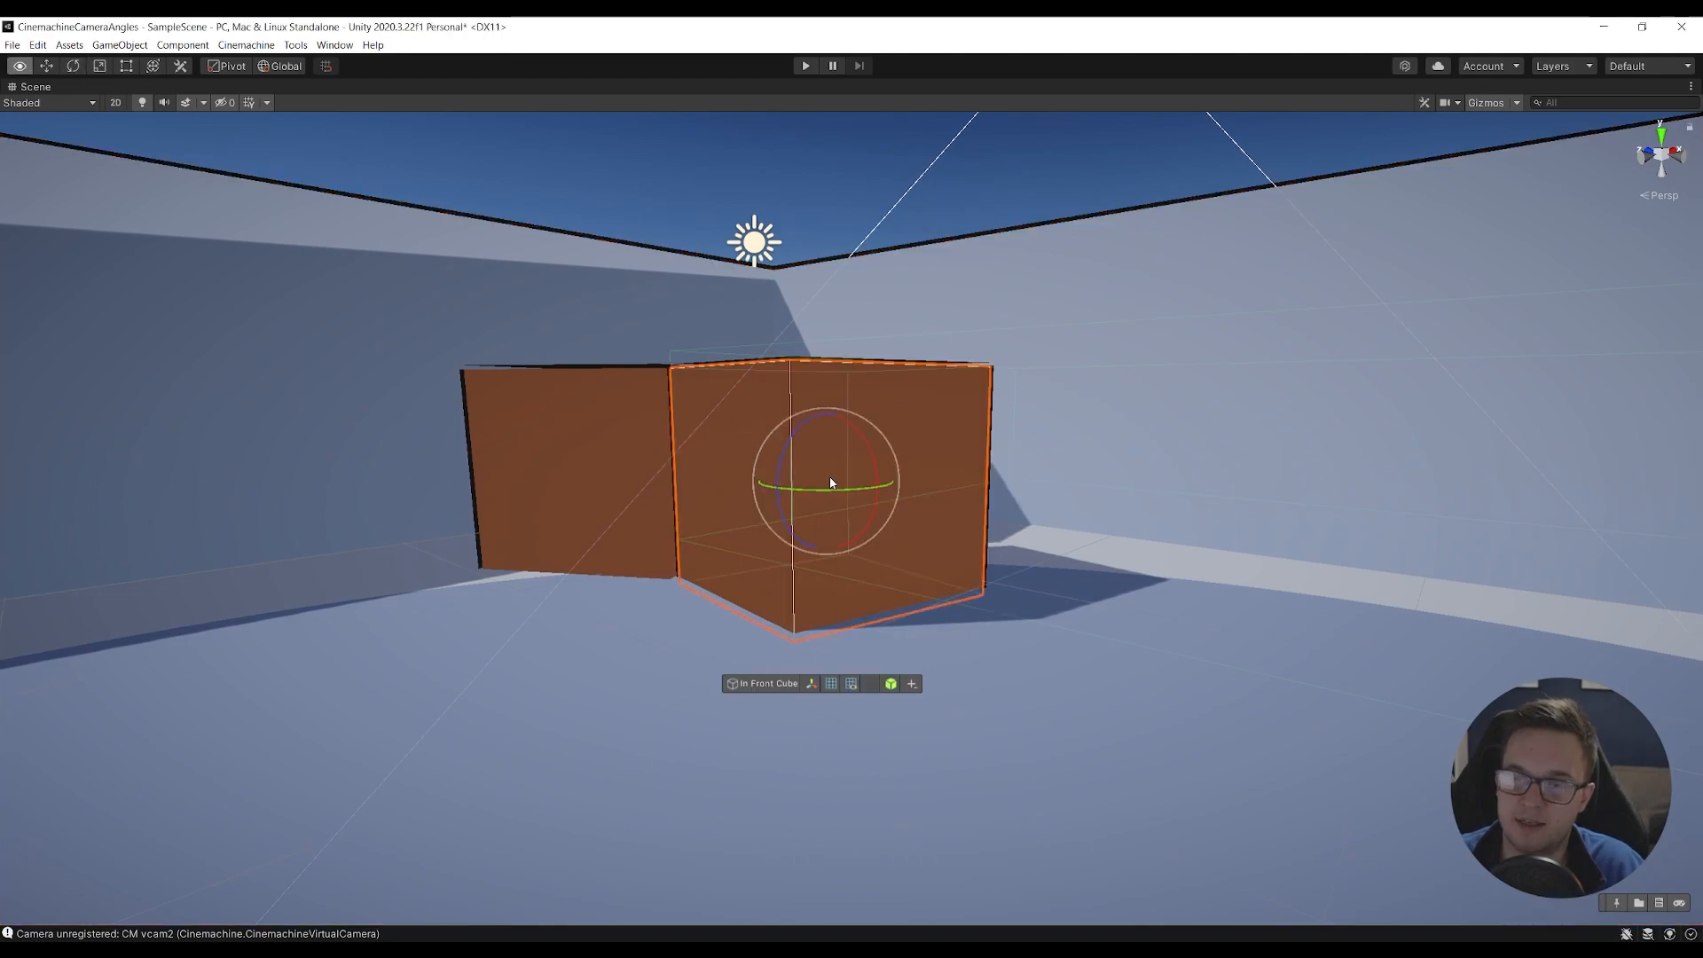
- Select the hidden Behind Cube through the front cube and set its Y scale to 1.59 and Y position to 0.62
right_click(829, 478)
left_click(903, 558)
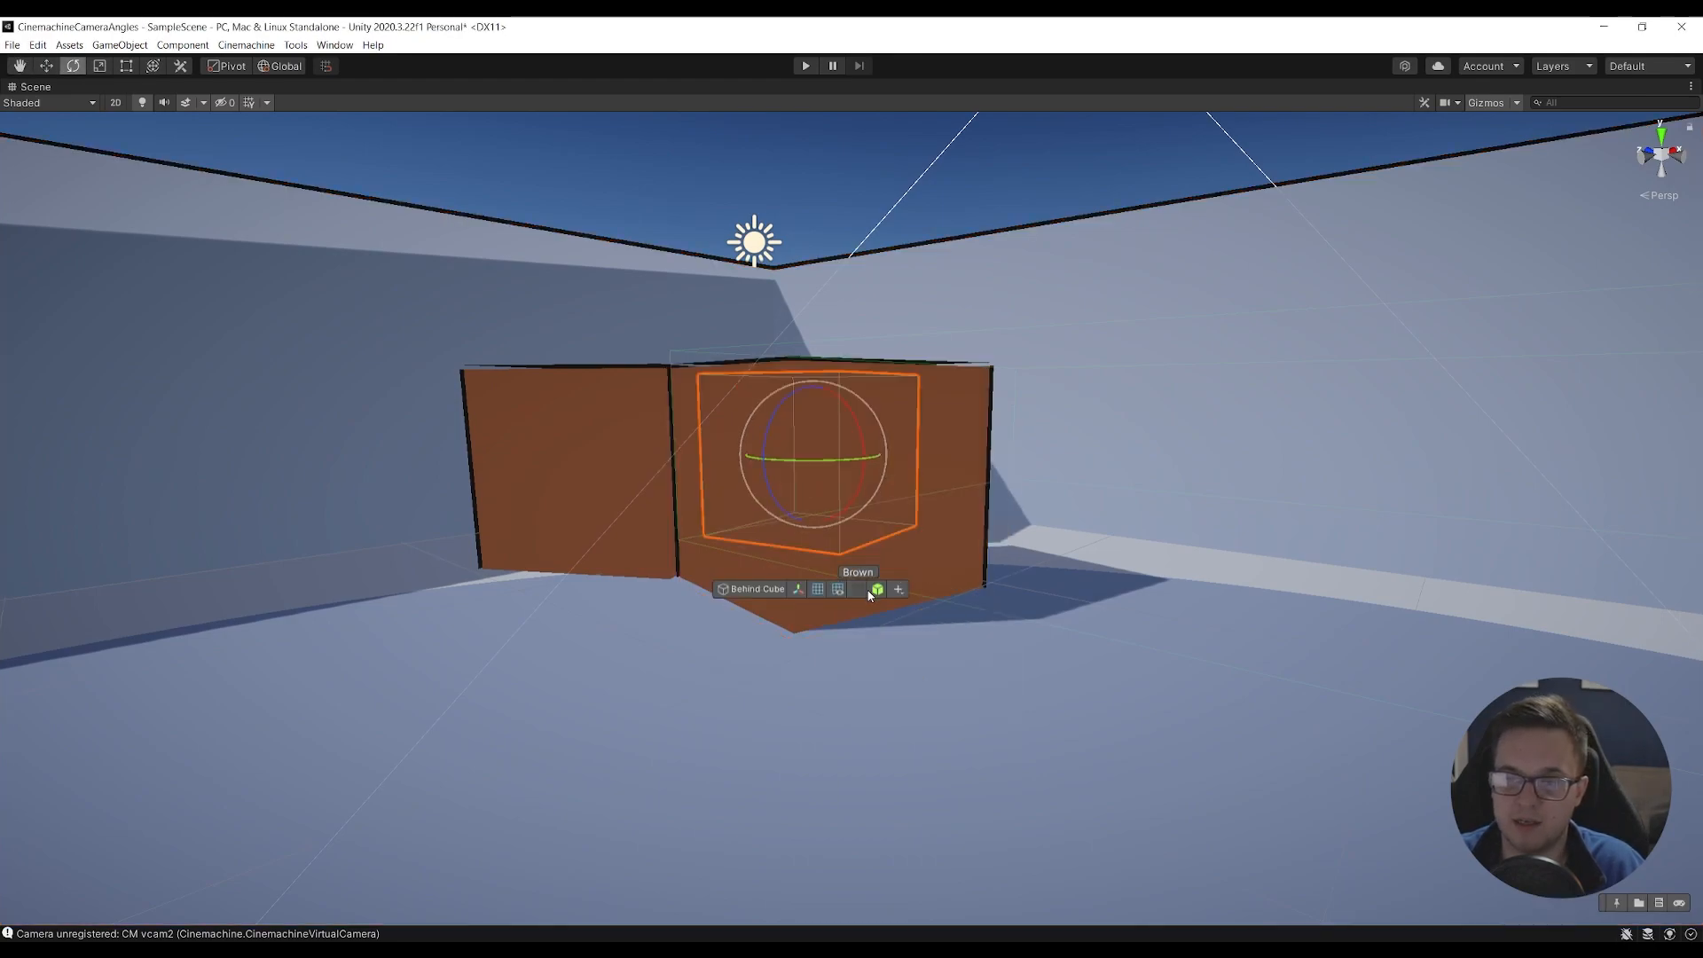
left_click(799, 590)
left_click_drag(969, 664, 998, 631)
key("w")
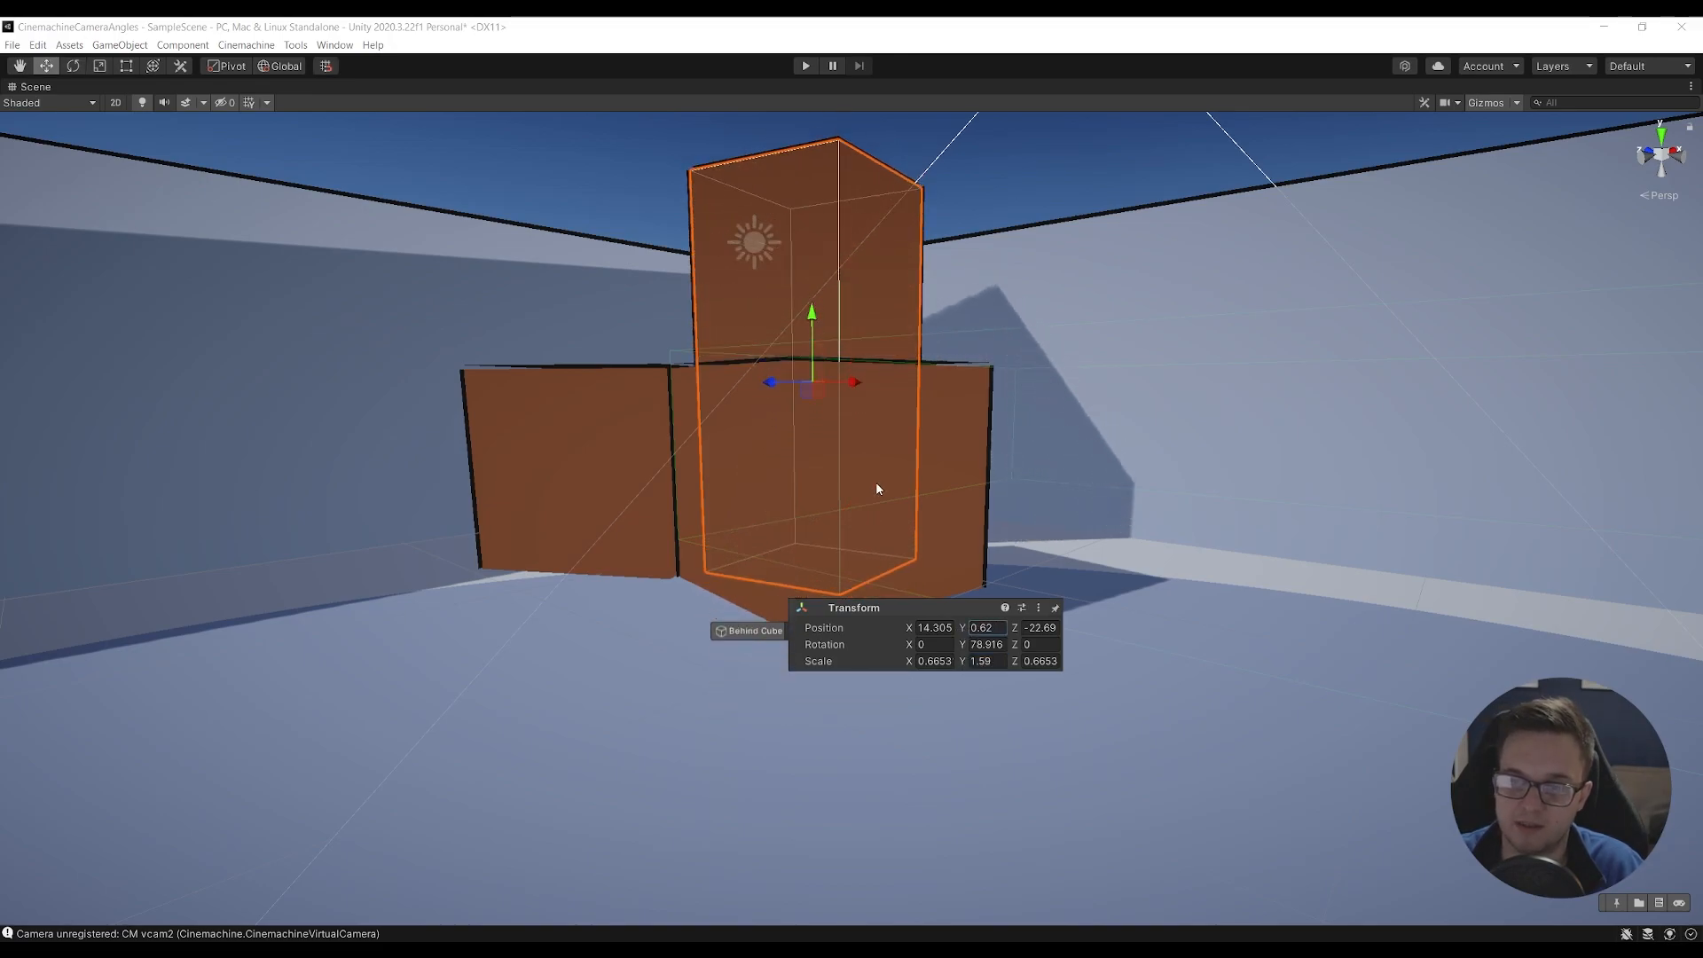
left_click_drag(810, 502, 861, 491, "alt")
left_click(790, 408)
left_click_drag(790, 408, 789, 215, "alt")
right_click_drag(874, 447, 1069, 415)
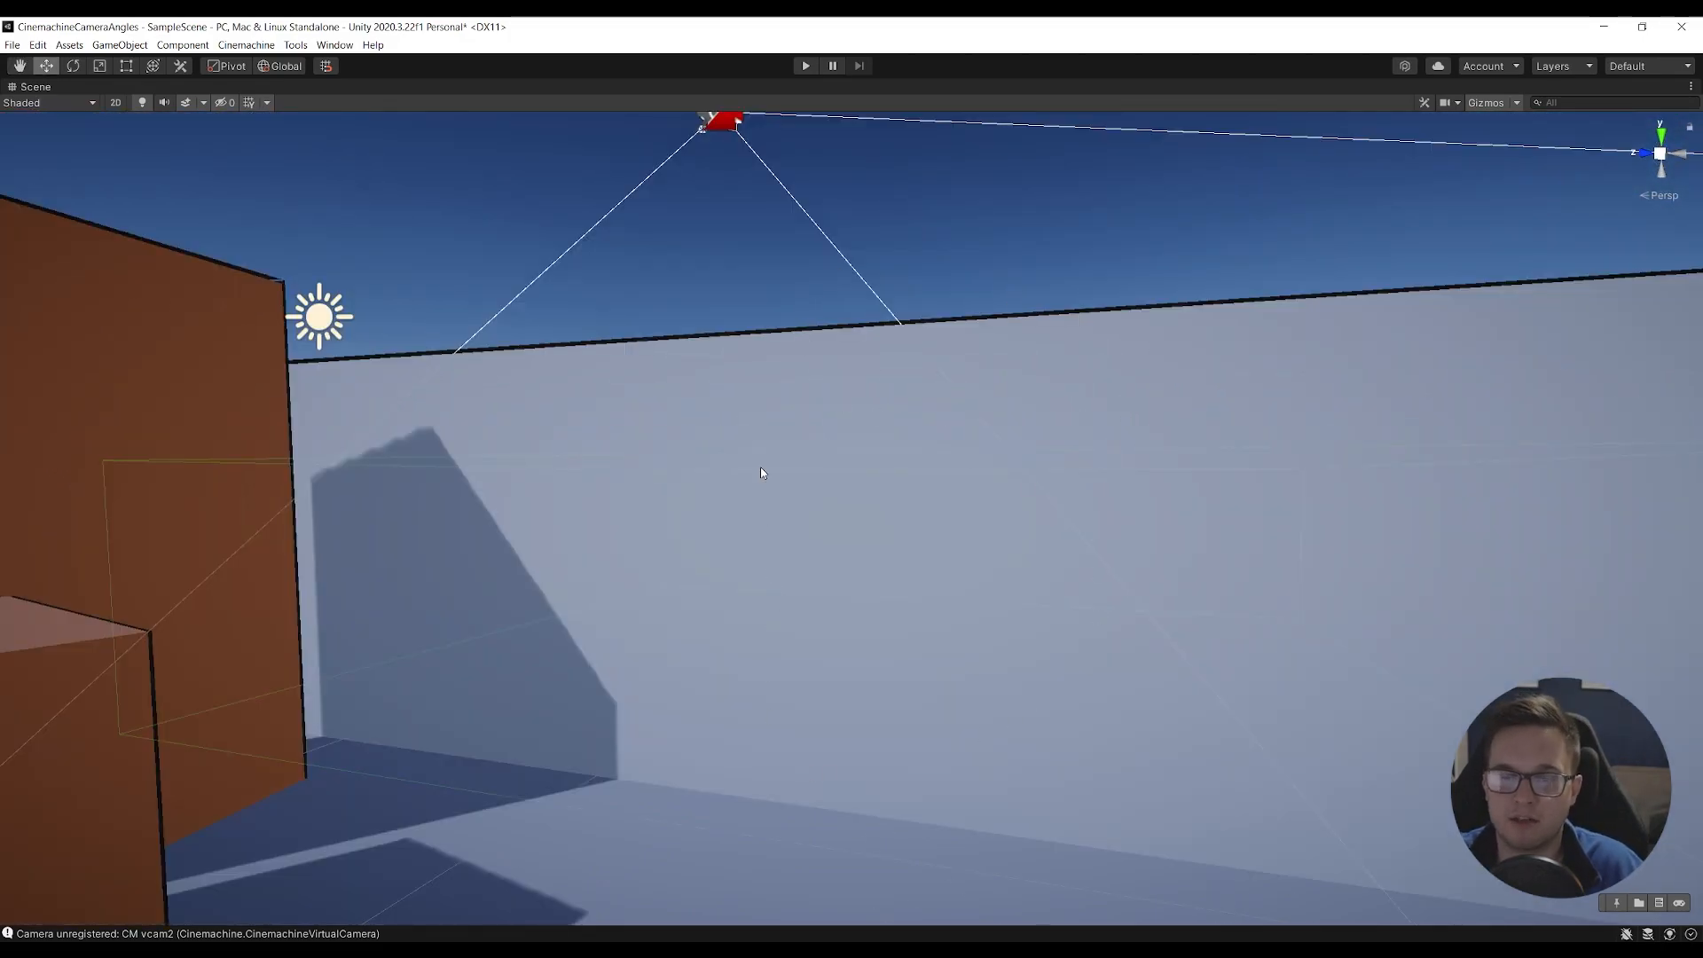
- Pick the Character hidden behind the white wall from the stacked-objects list, try moving it, and undo the changes
right_click(765, 523)
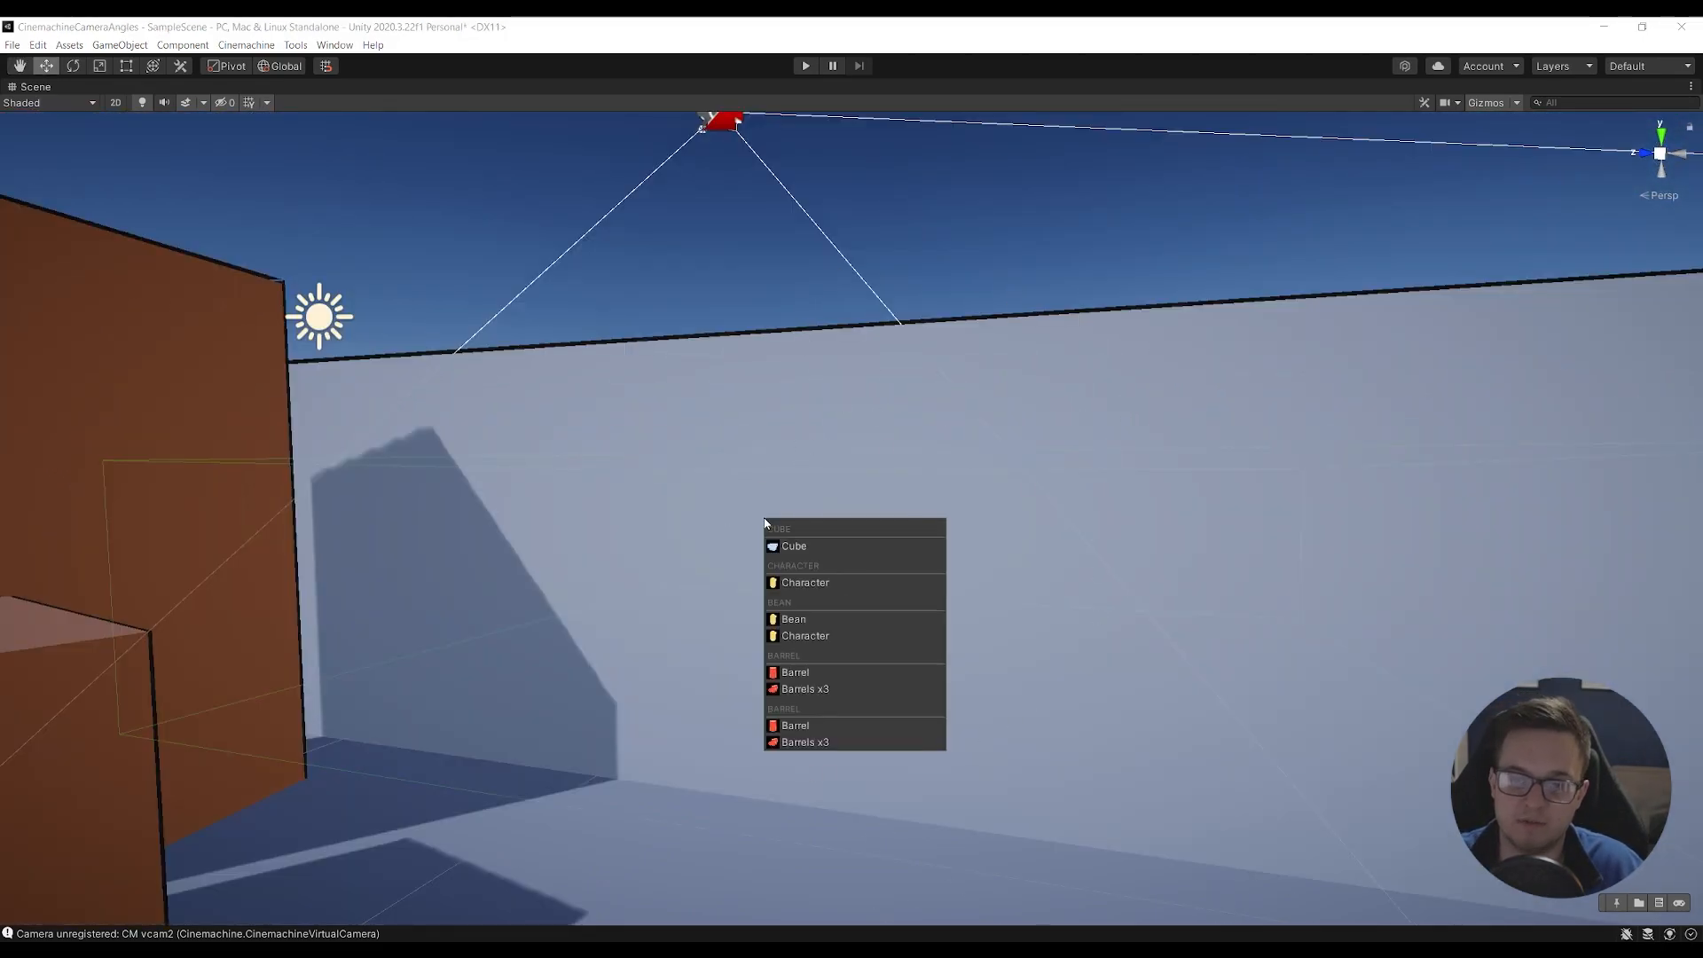
left_click(826, 593)
left_click_drag(811, 423, 1055, 308)
key("e")
key("ctrl+z")
key("ctrl+z")
key("ctrl+z")
- Open the searchable list of scene objects over the Scene view, enter the search text dsad, and clear it
right_click_drag(952, 396, 818, 462)
key("s")
key("s")
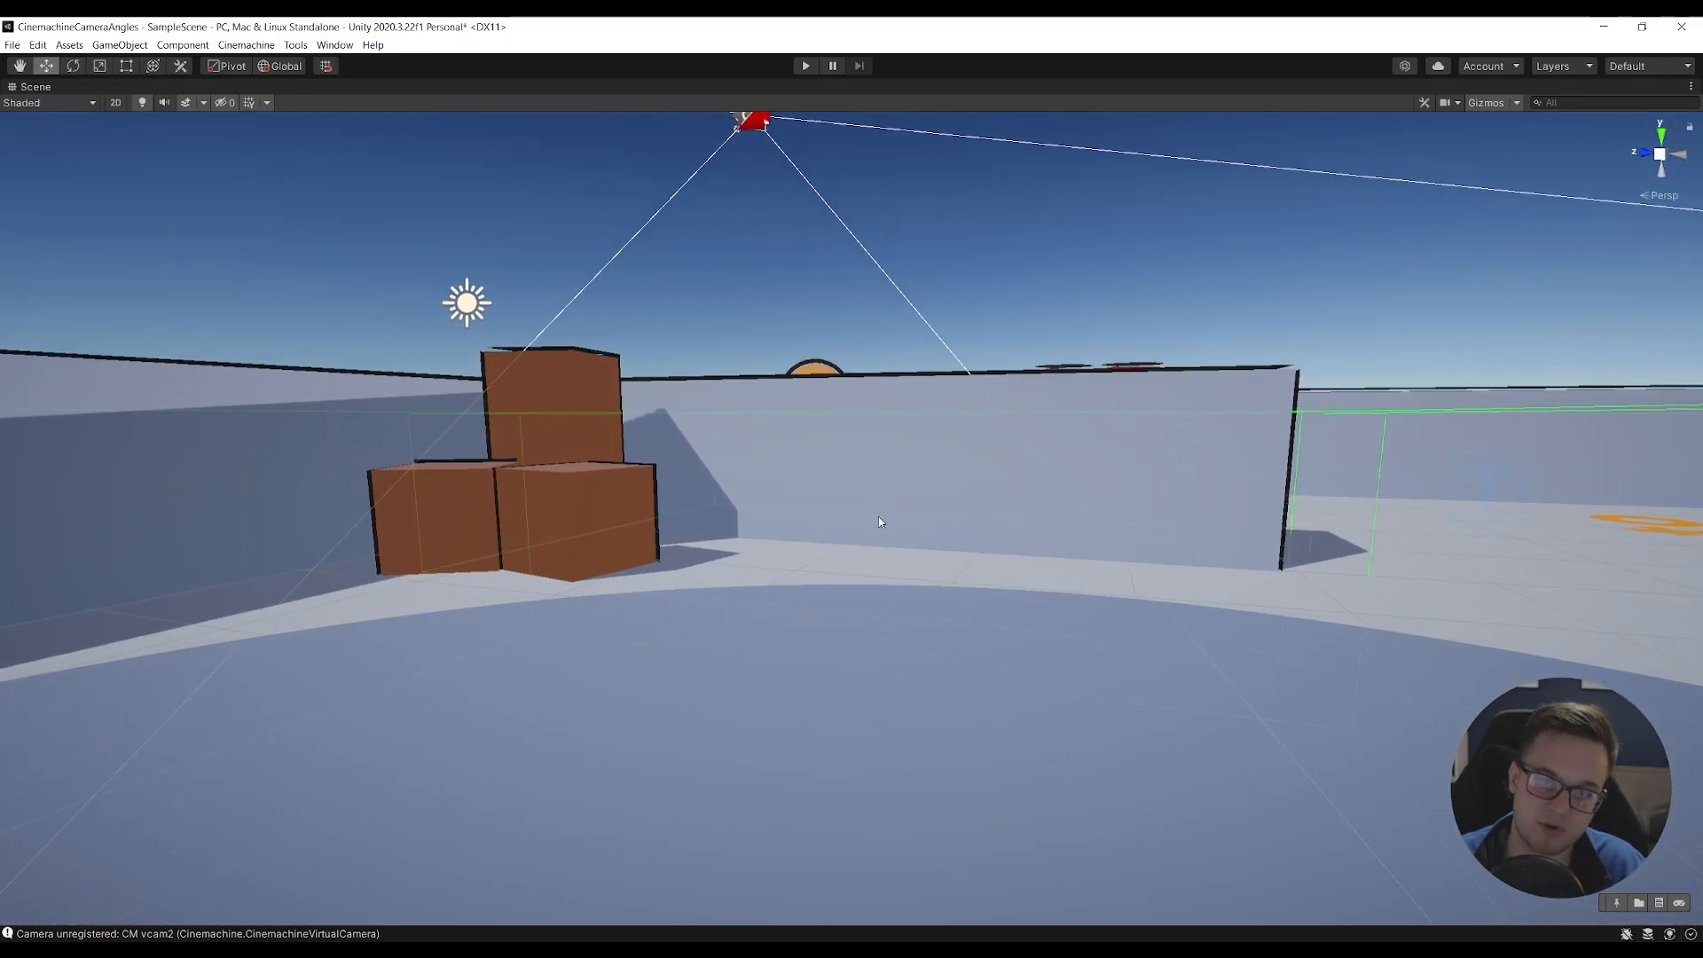
key("ctrl+f")
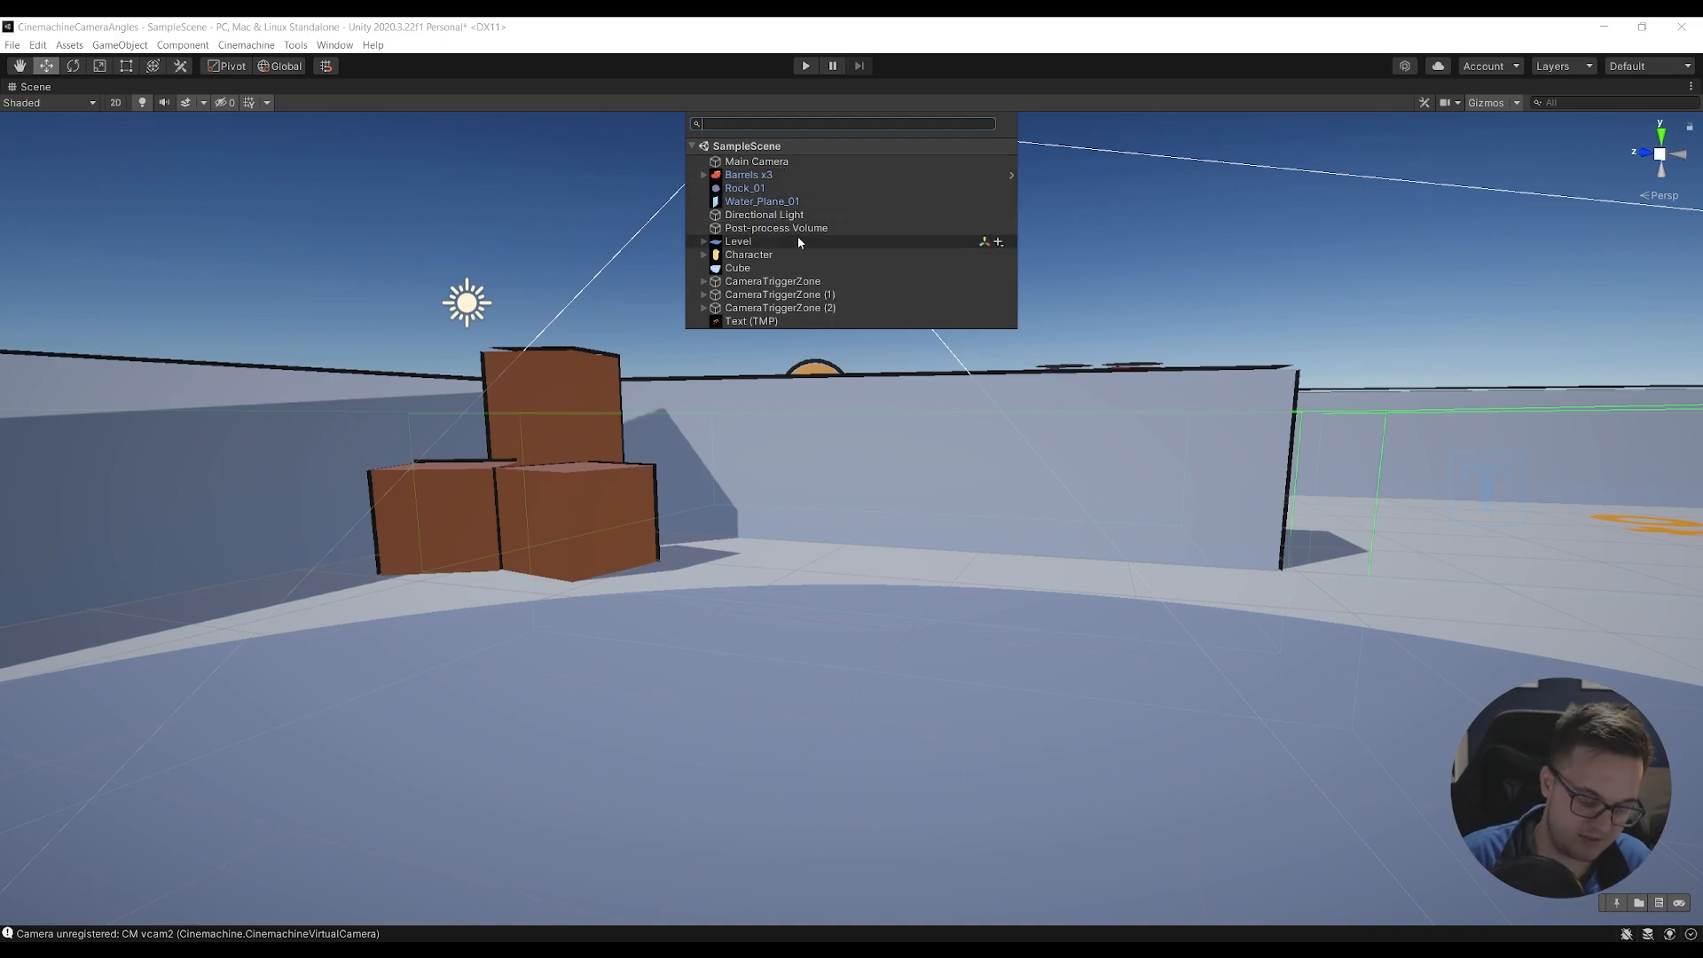
type("dsad")
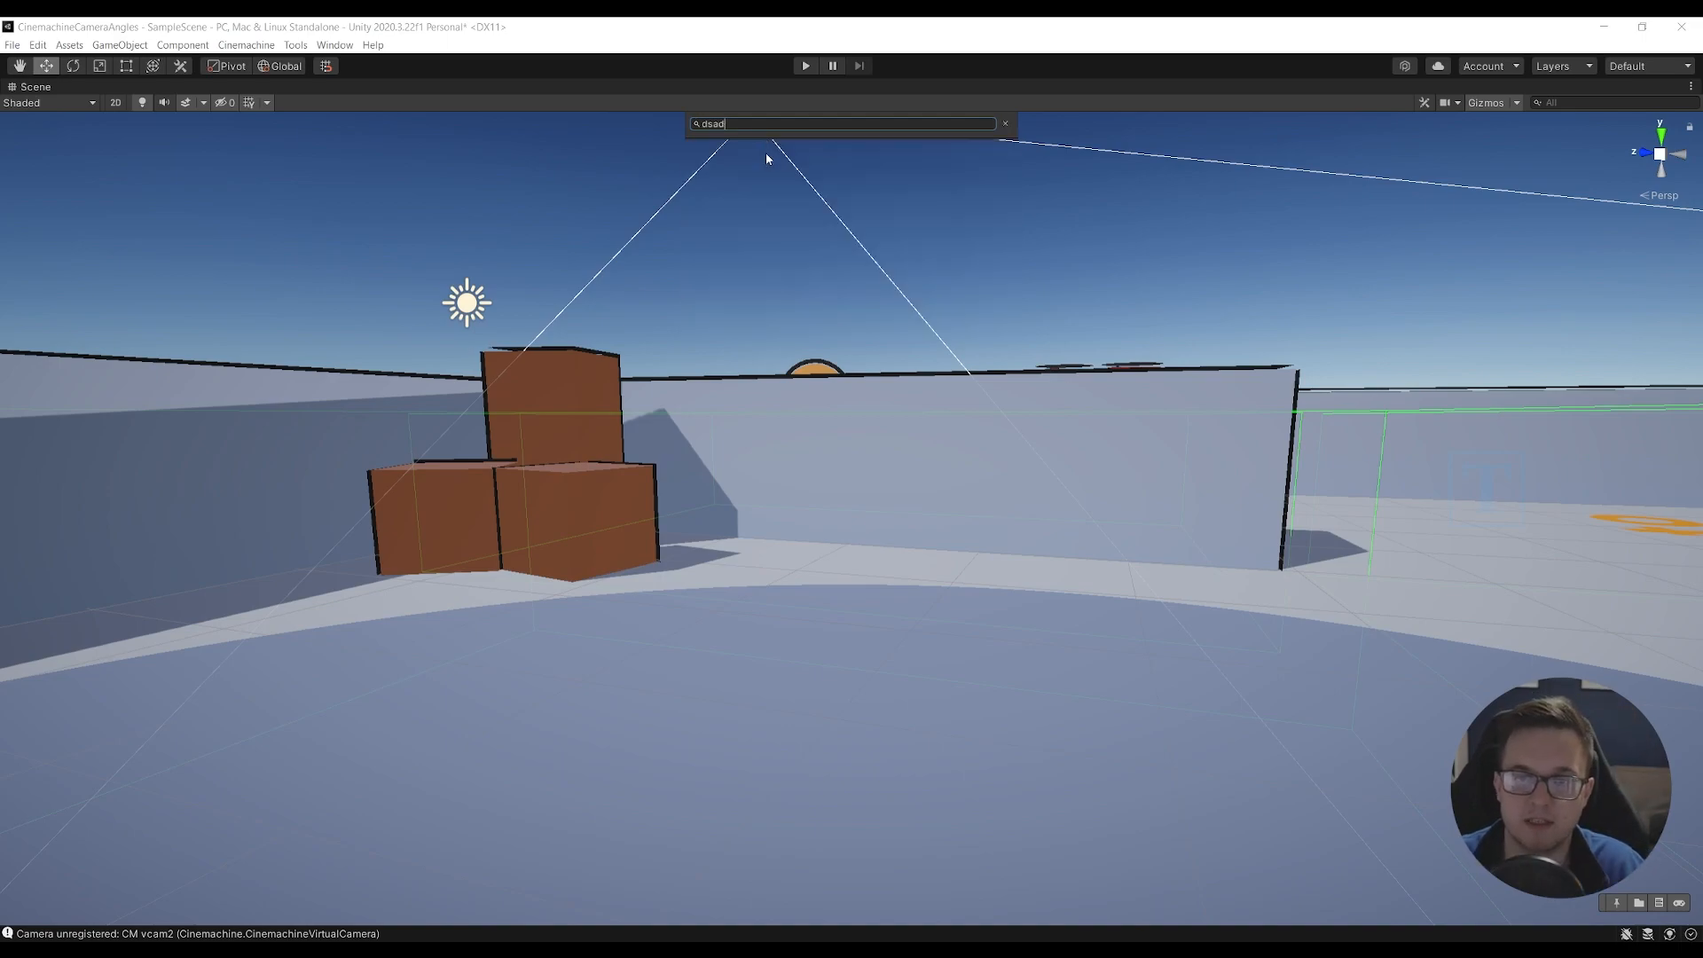
key("ctrl+a")
key("BackSpace")
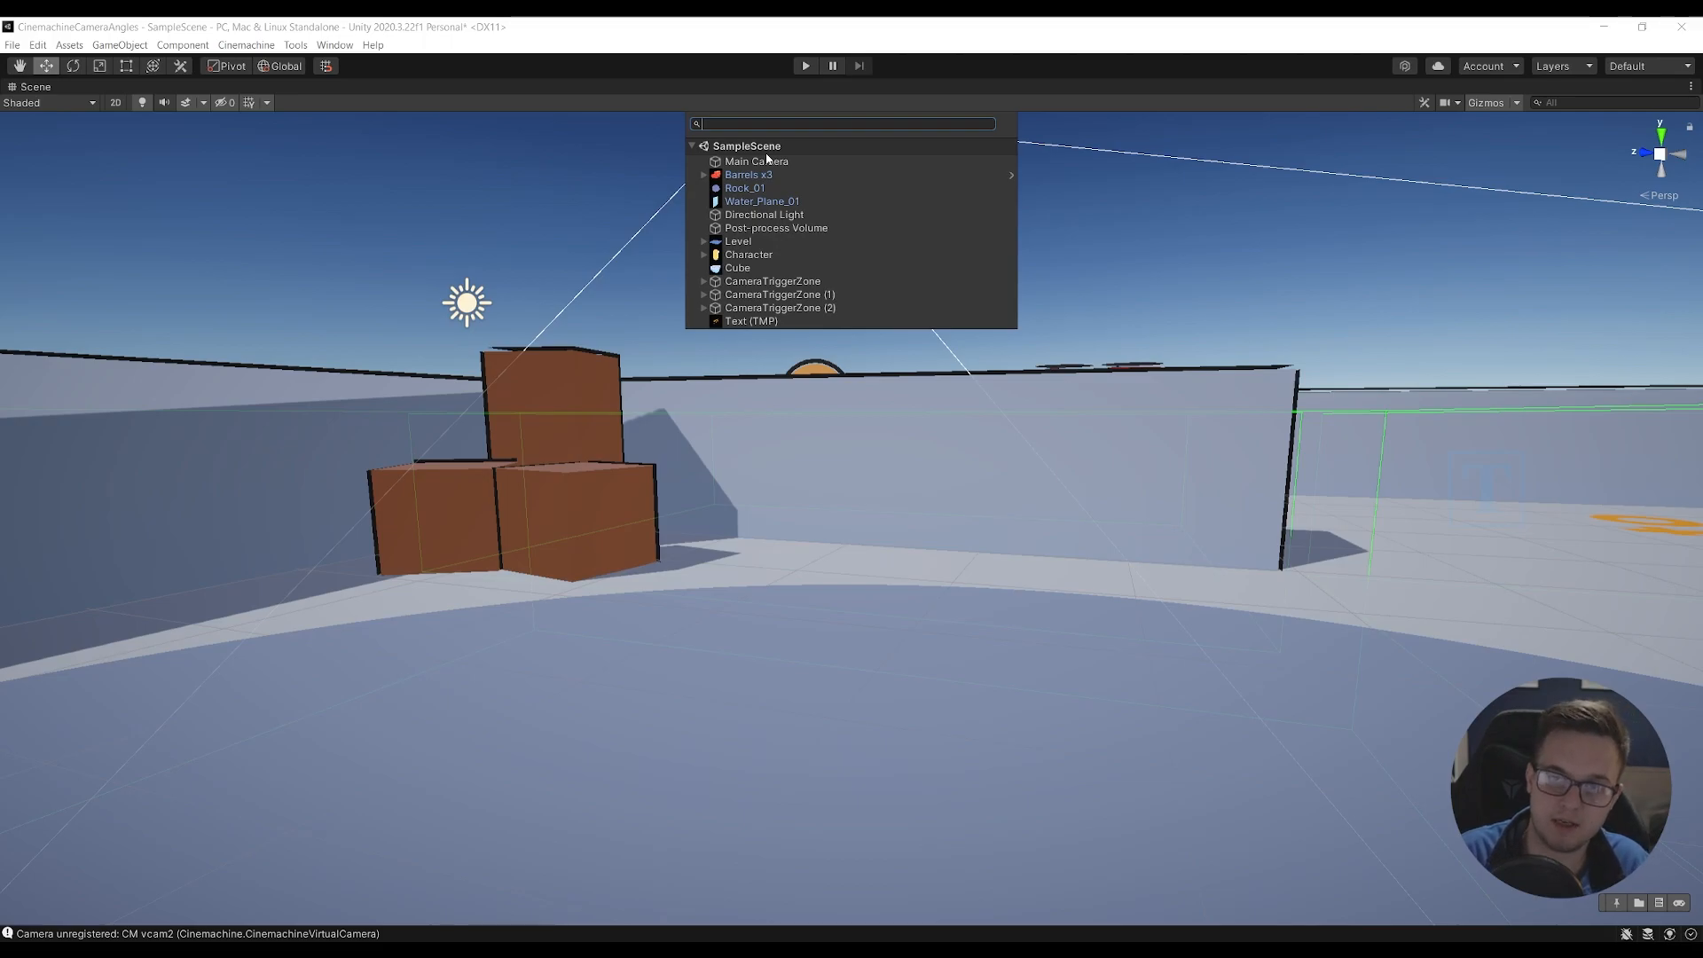
- Search the scene's objects for barr, select the second Barrel in the results, and focus the view on it
type("barr")
left_click(767, 157)
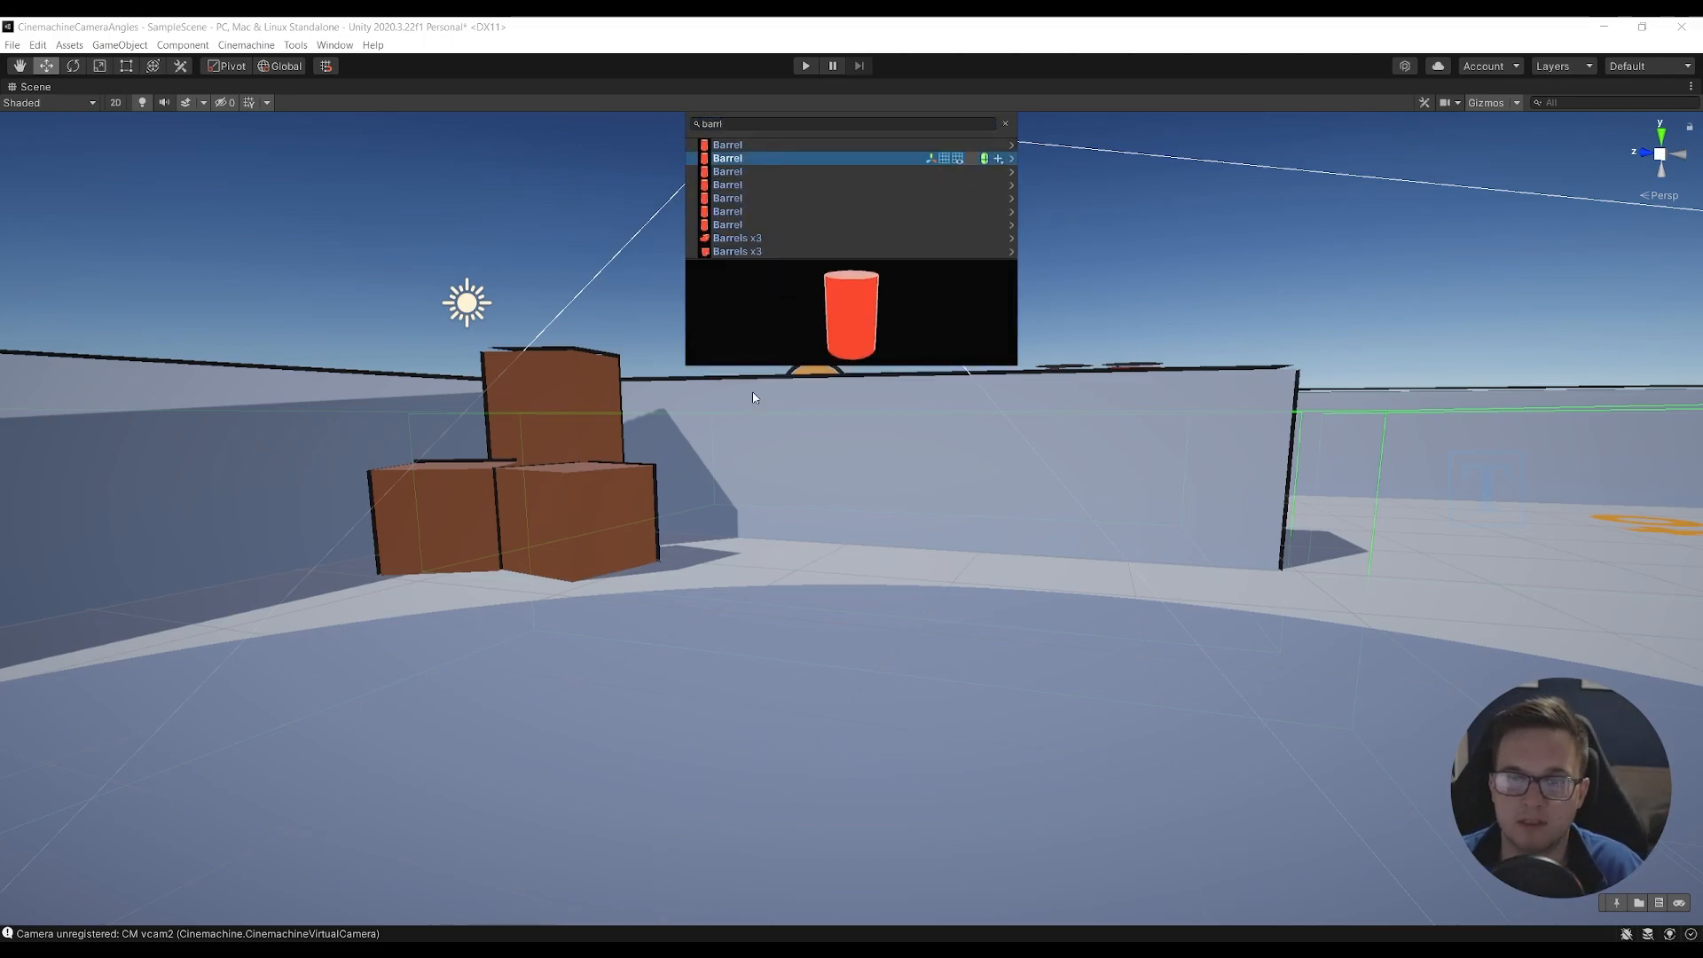
left_click(980, 494)
key("ctrl+f")
type("barr")
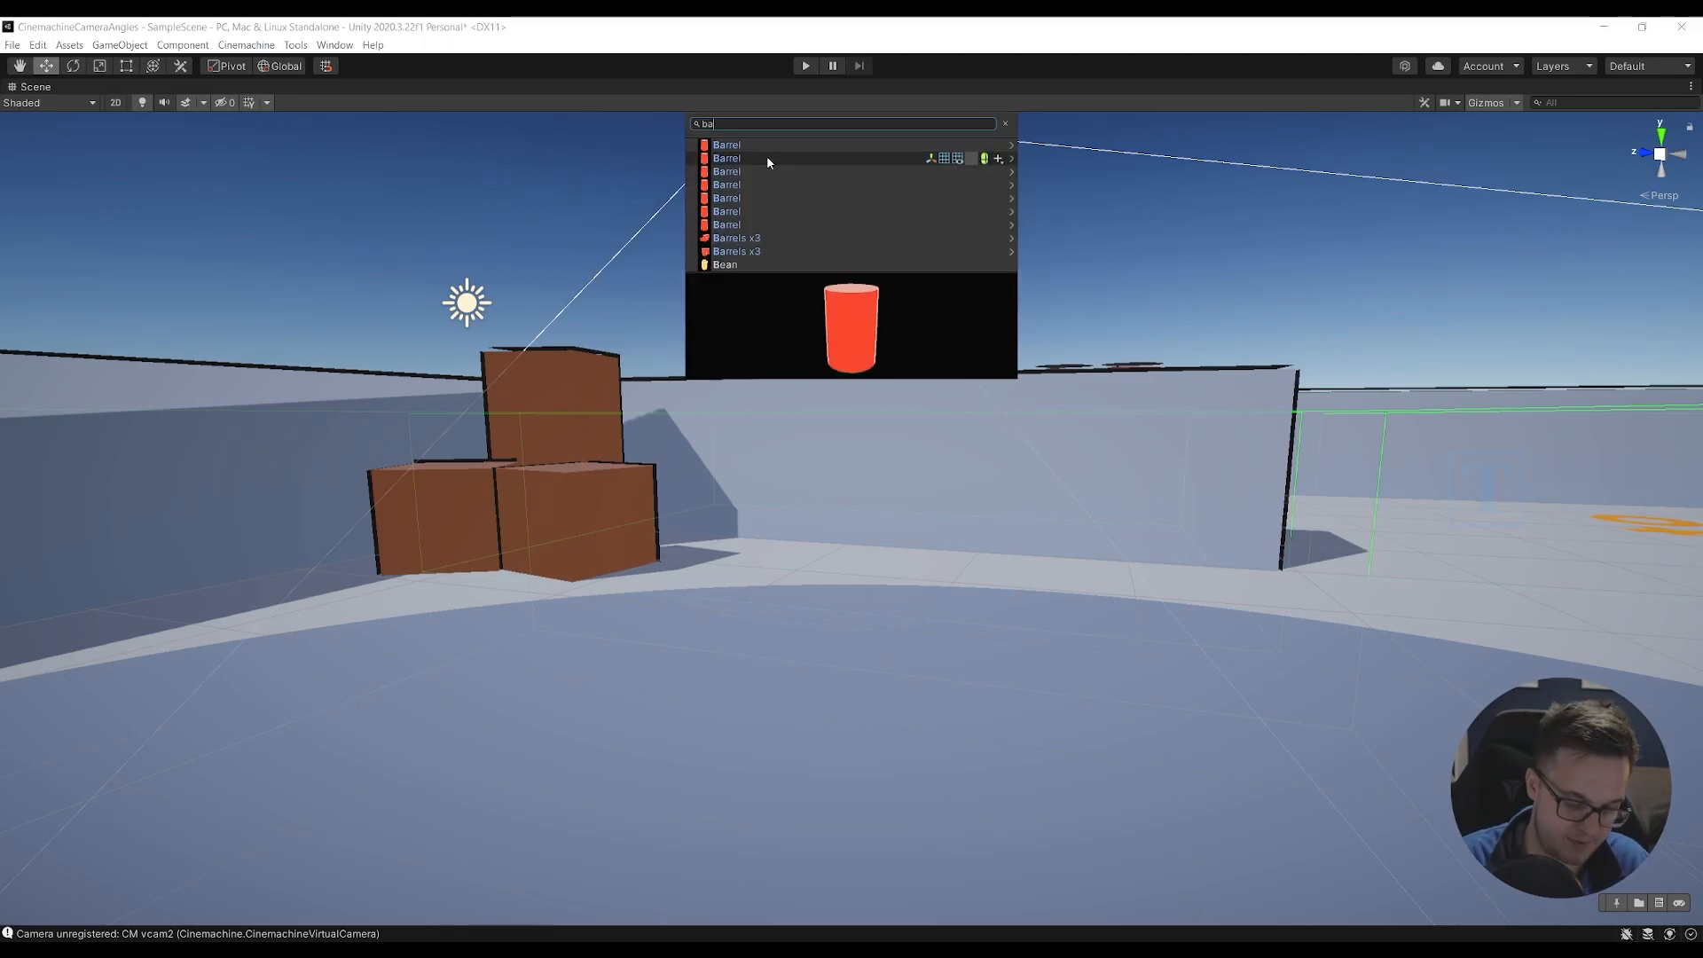
left_click(766, 157)
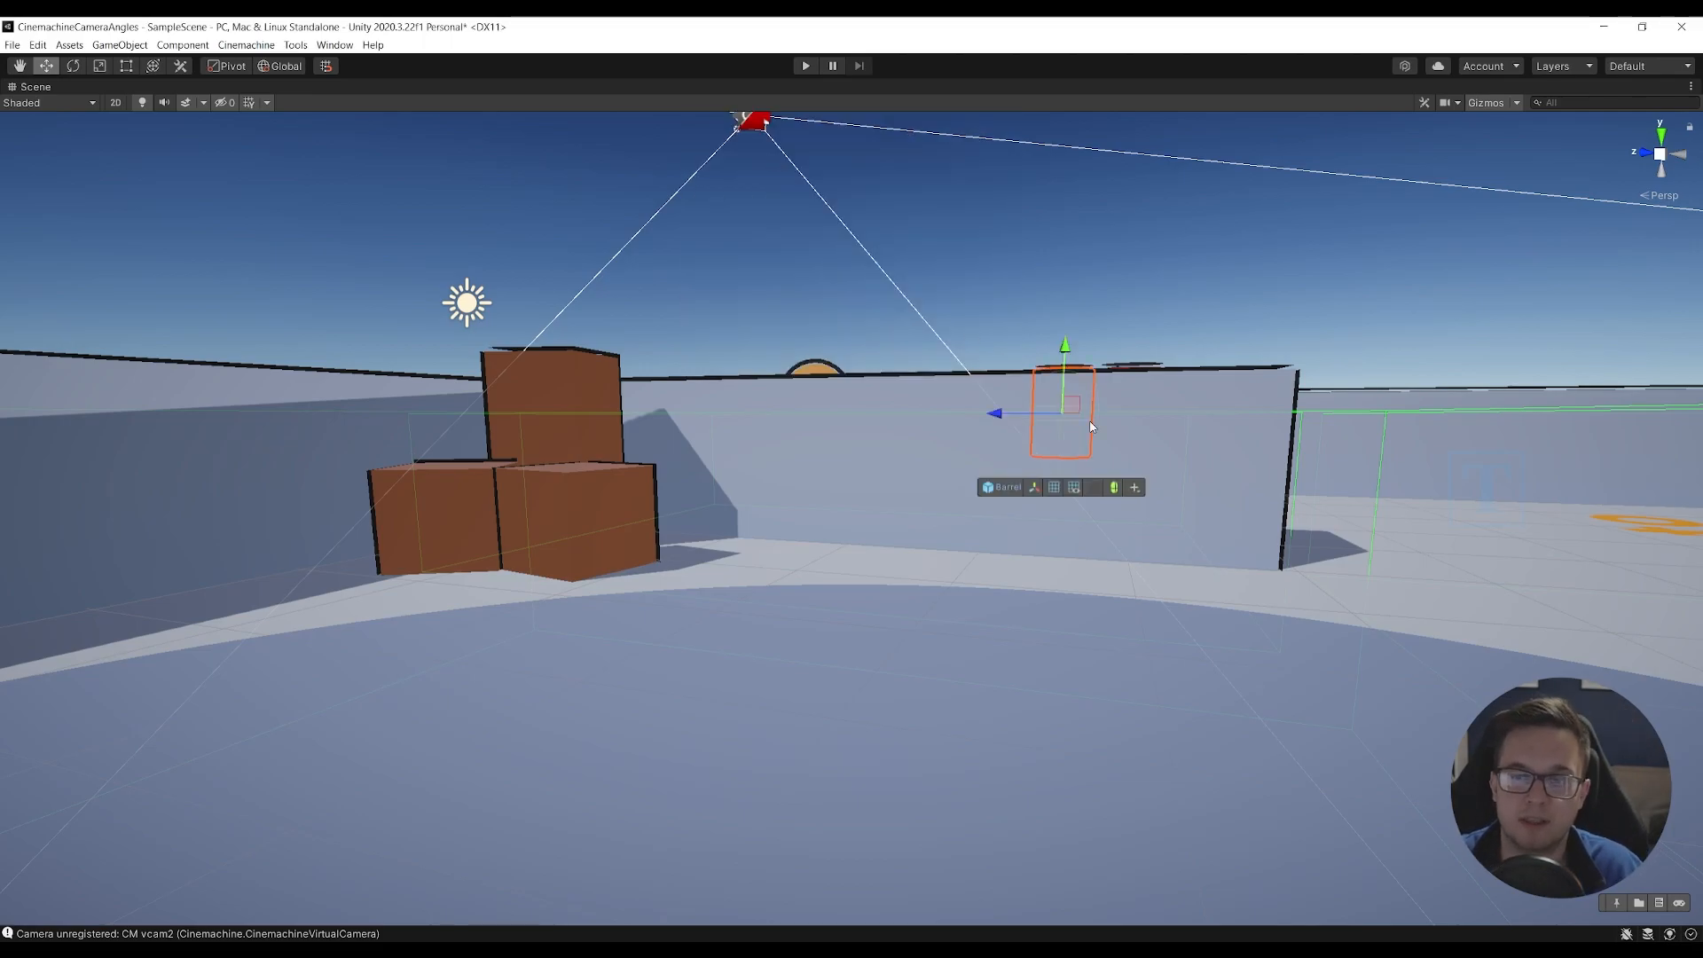
key("f")
right_click_drag(1048, 453, 1291, 521)
key("s")
key("w")
- Select the Barrels x3 group from the scene's object list and focus the view on it
key("ctrl+f")
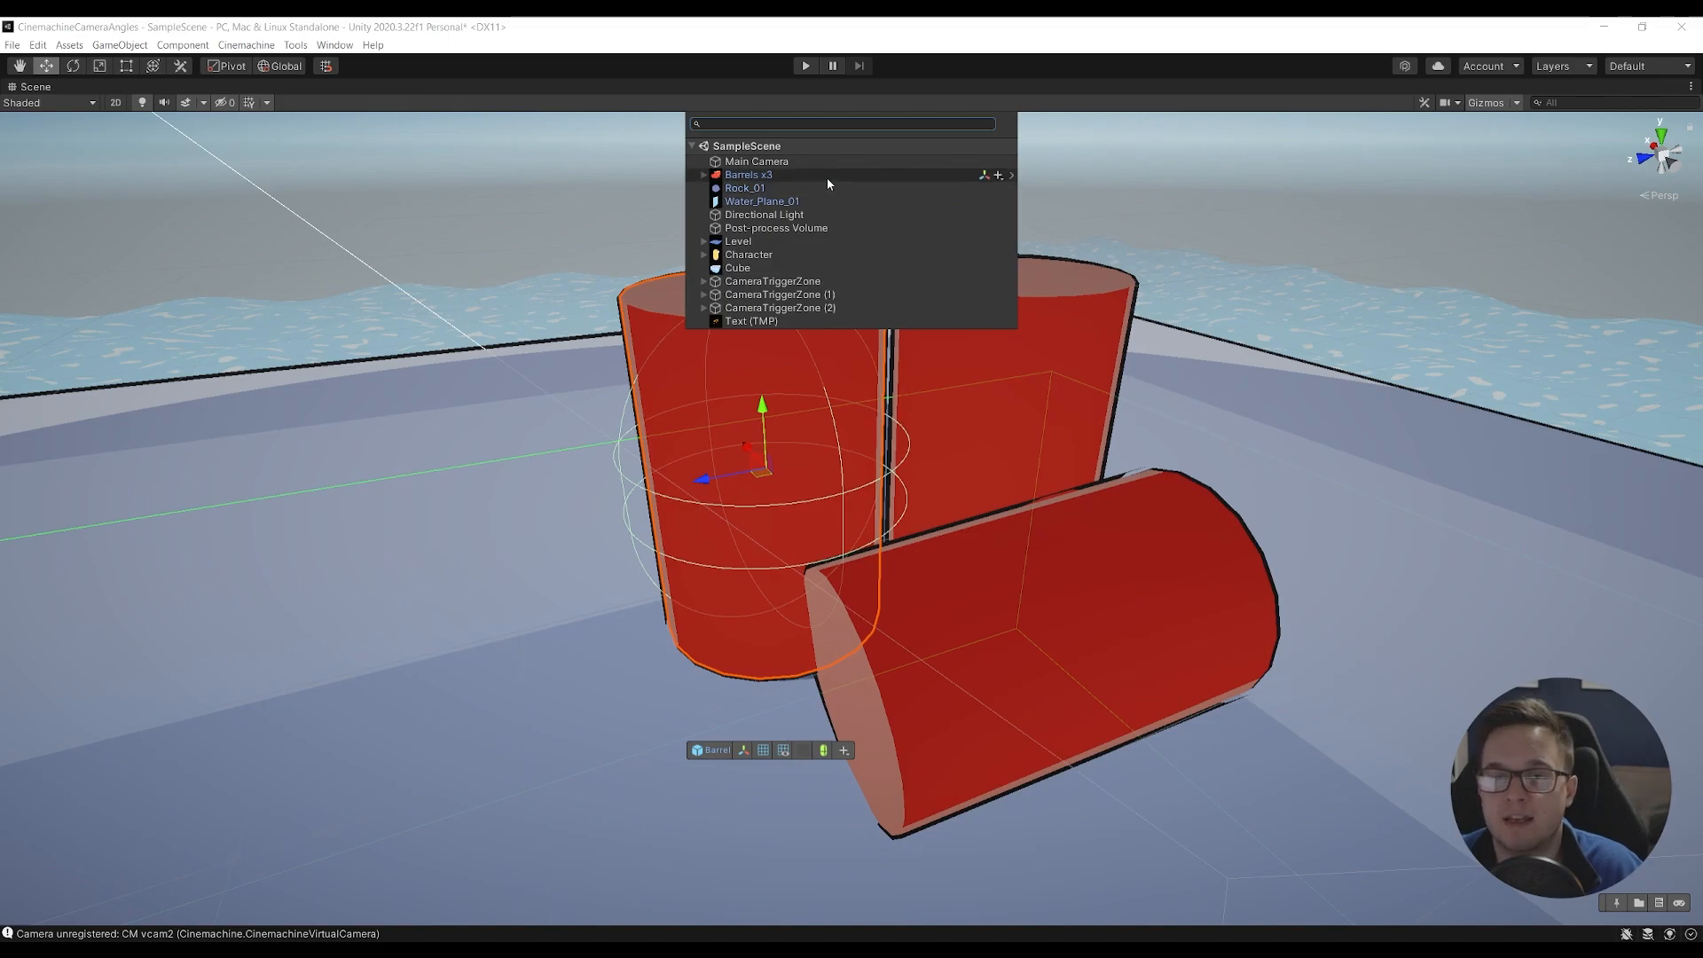
left_click(768, 176)
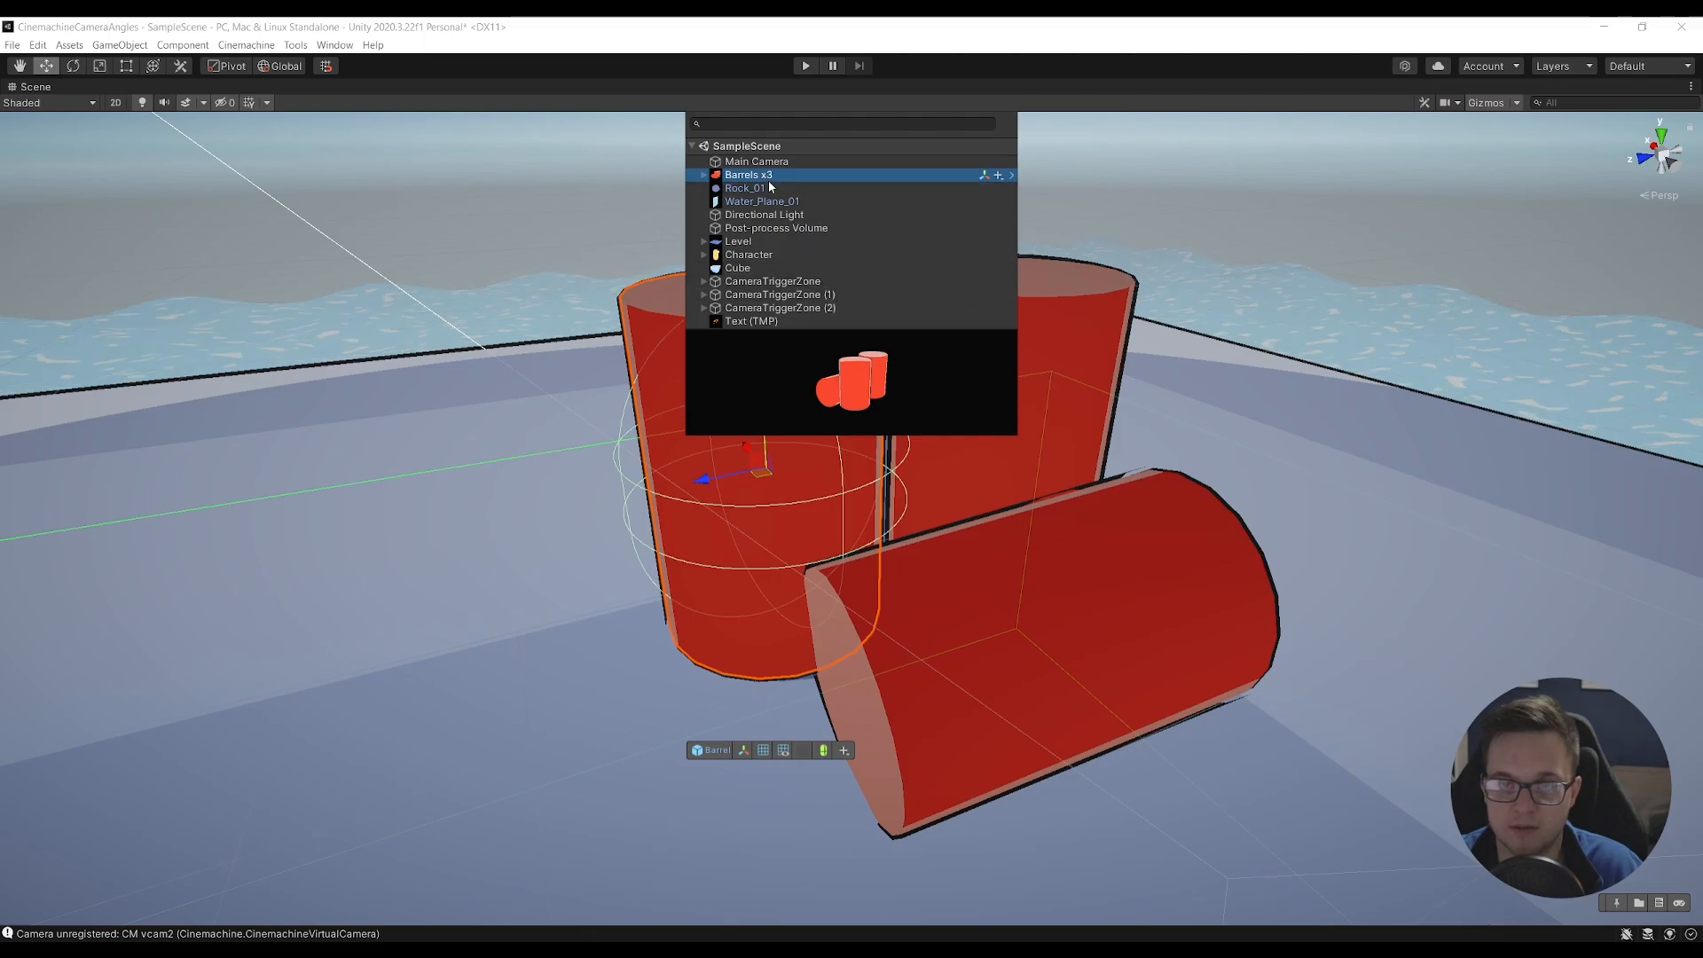
double_click(769, 179)
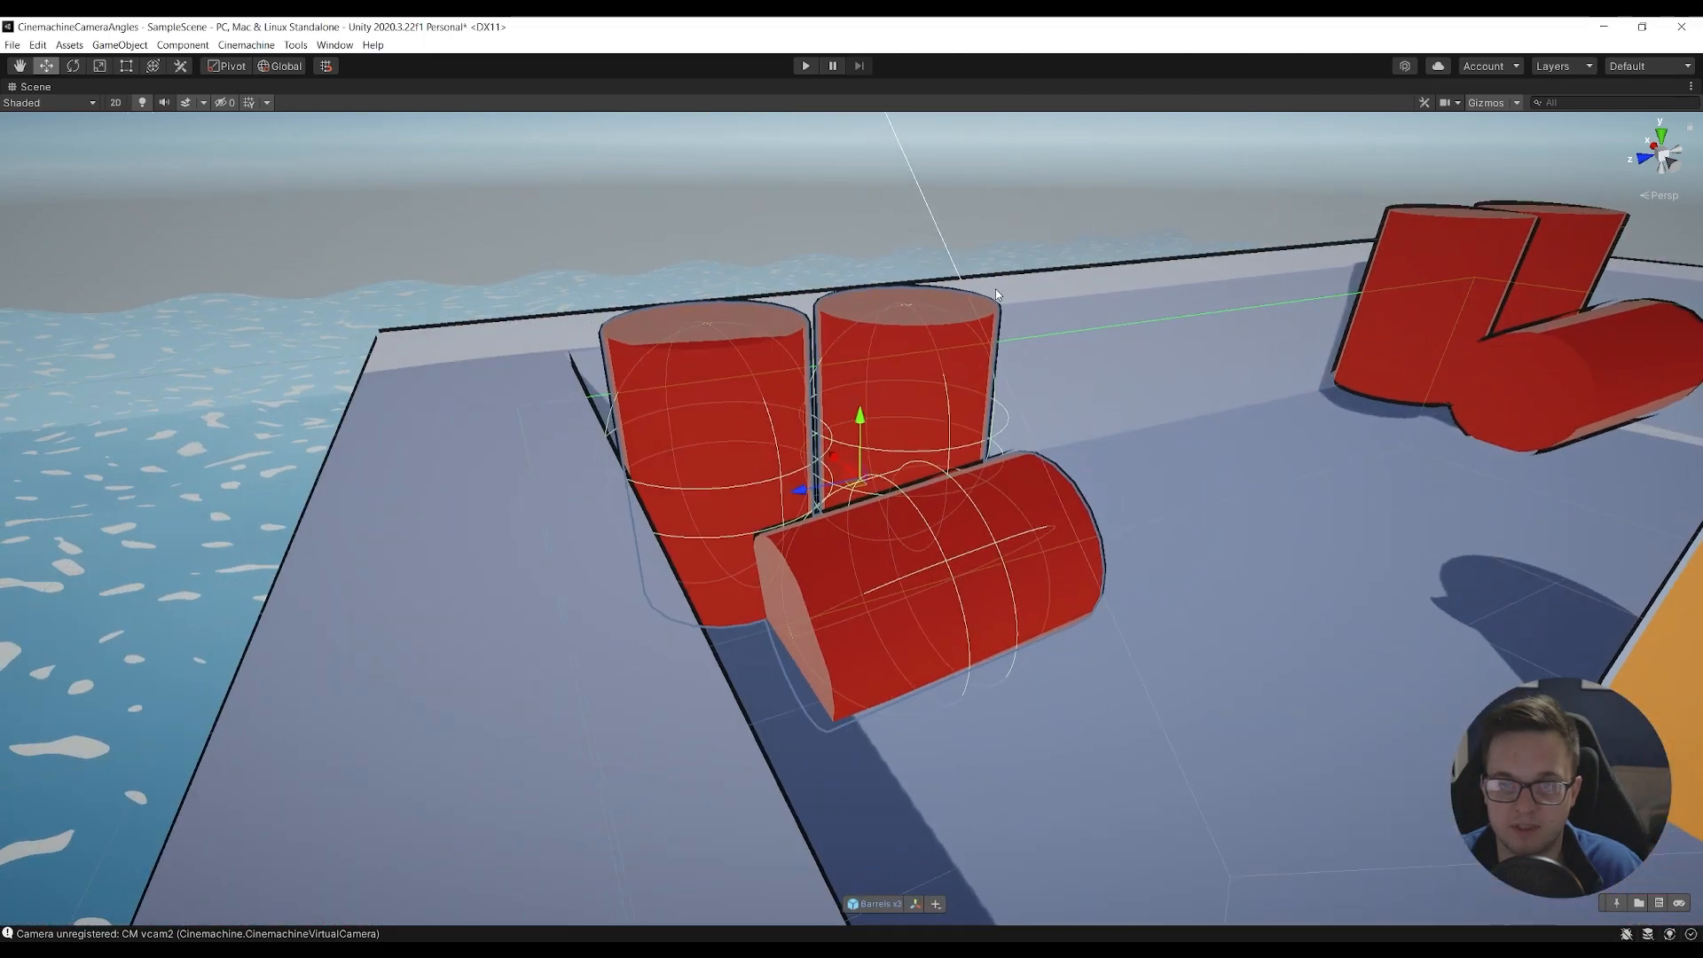
key("w")
right_click_drag(995, 289, 883, 358)
key("s")
- Open the Transform of Barrels x3 from the scene's object list, try shifting its X position, and undo the shift
key("ctrl+f")
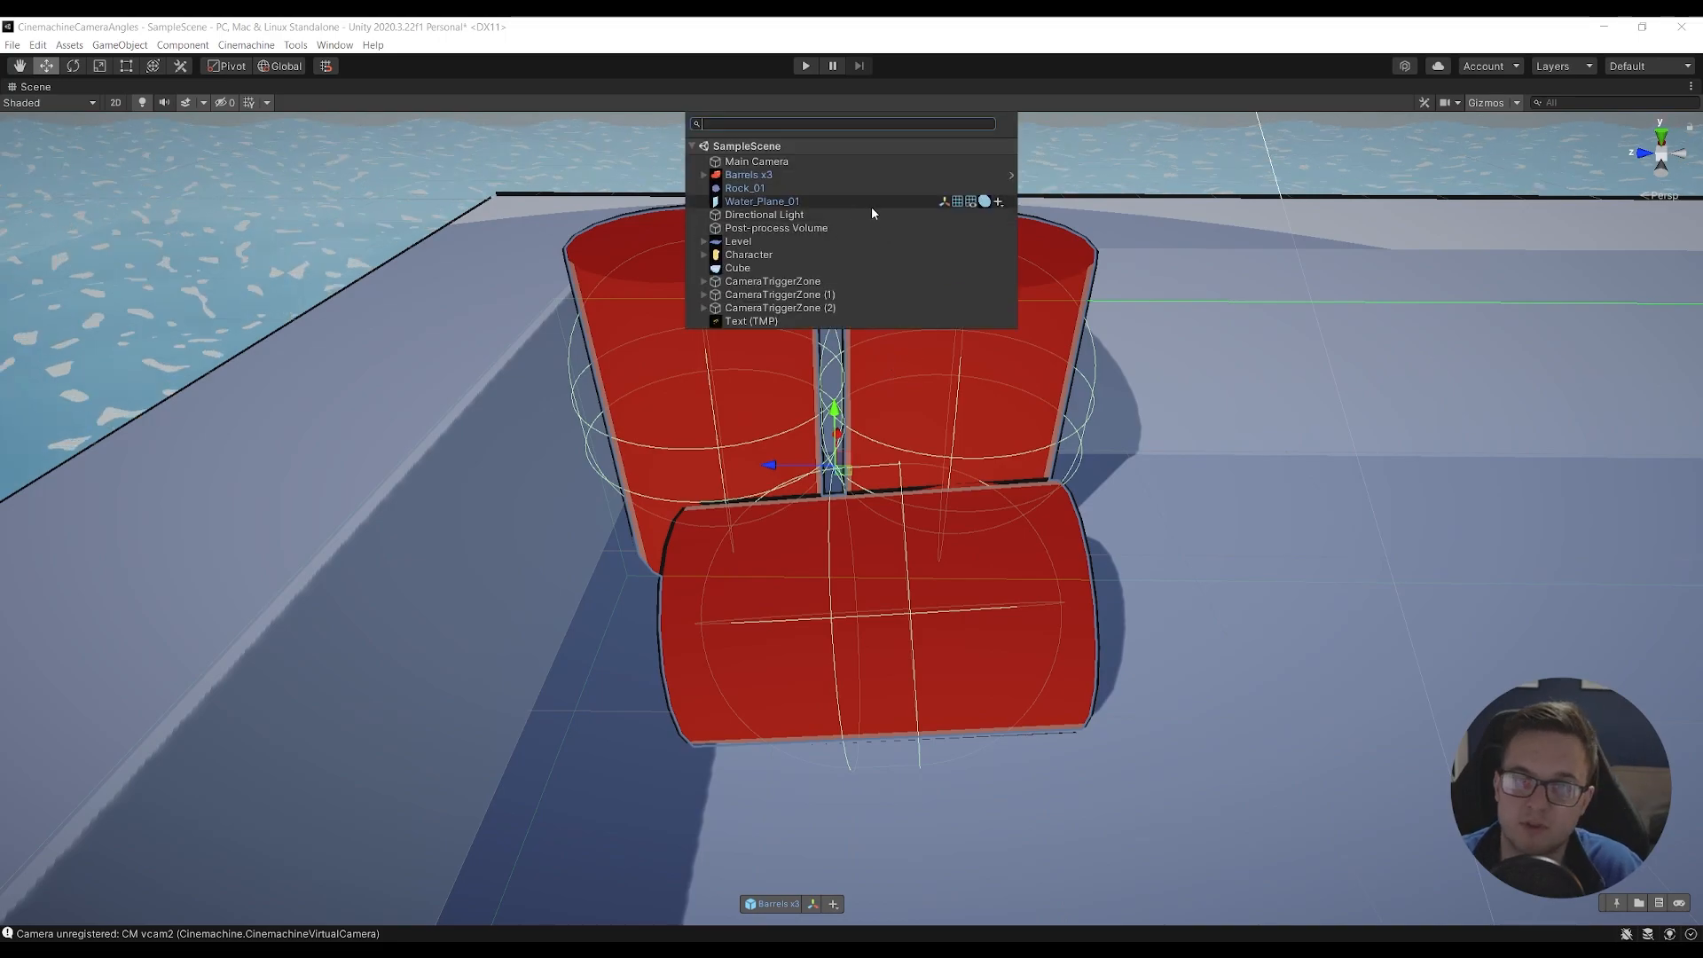
left_click(982, 176)
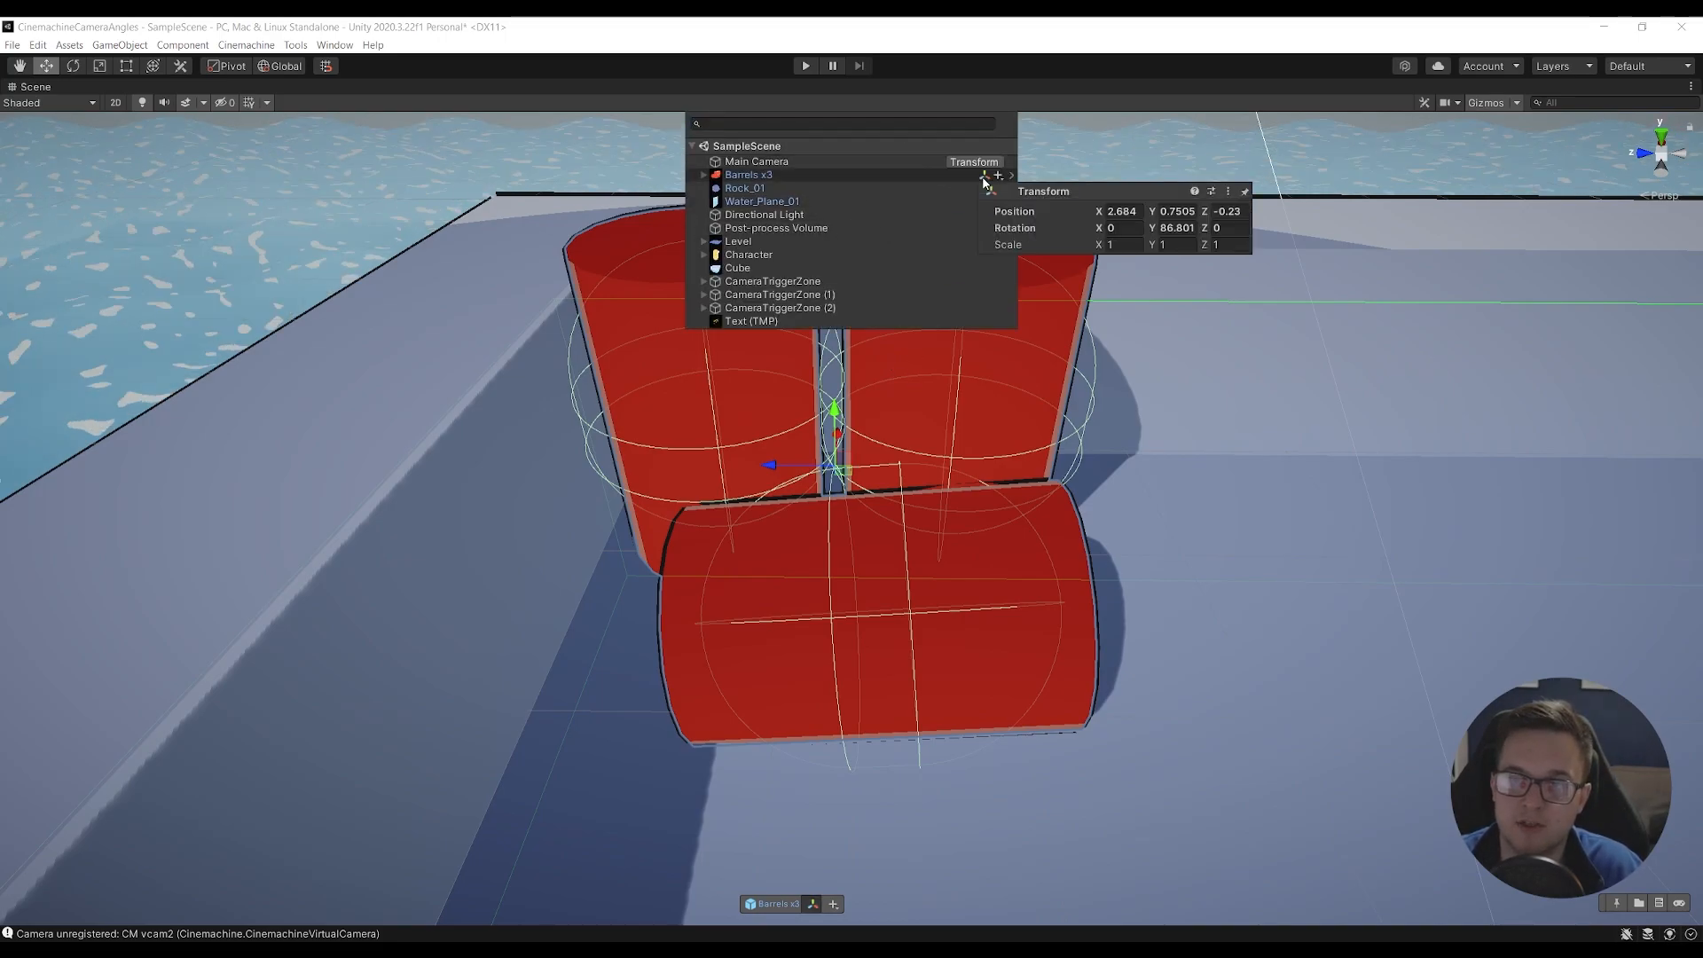
mouse_move(1103, 213)
left_mouse_down()
mouse_move(1194, 210)
mouse_move(1108, 222)
left_mouse_up()
key("ctrl+z")
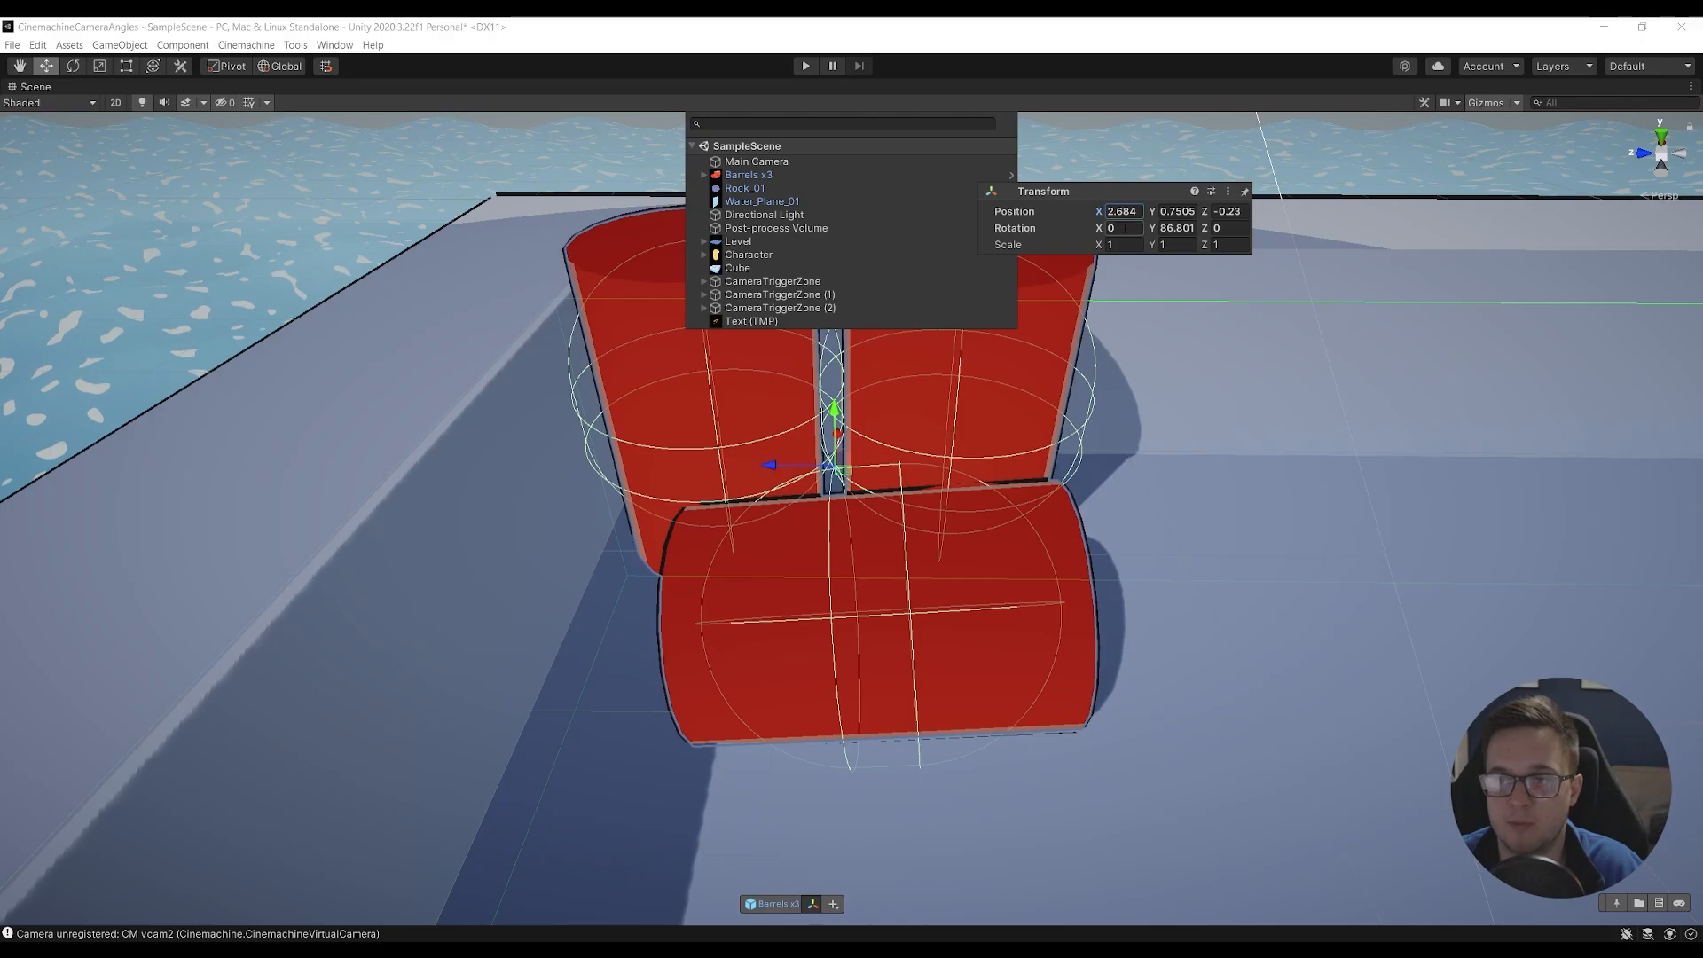
- Pin the Barrels x3 Transform as a floating window and place it clear of the barrels
left_click(1245, 192)
left_click_drag(1077, 165, 1436, 487)
right_click_drag(1225, 347, 550, 377)
key("s")
key("w")
key("e")
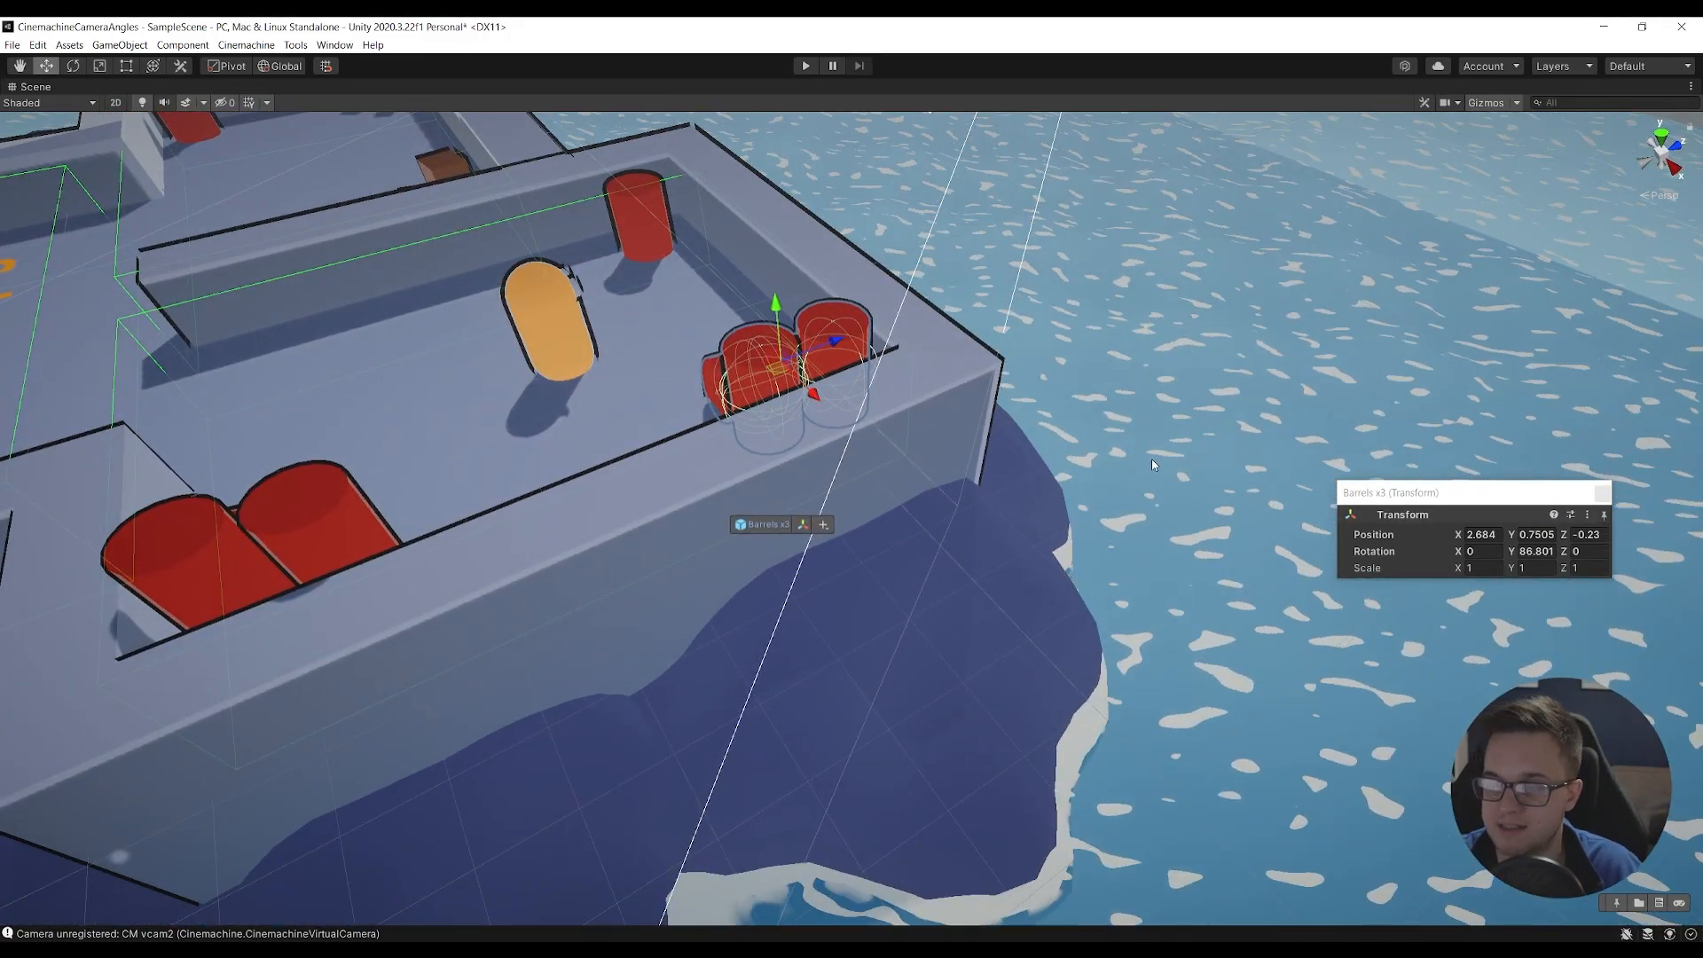
- Open the material of the orange Bean character and pin it as a floating window beside the character
right_click_drag(912, 470, 1104, 432)
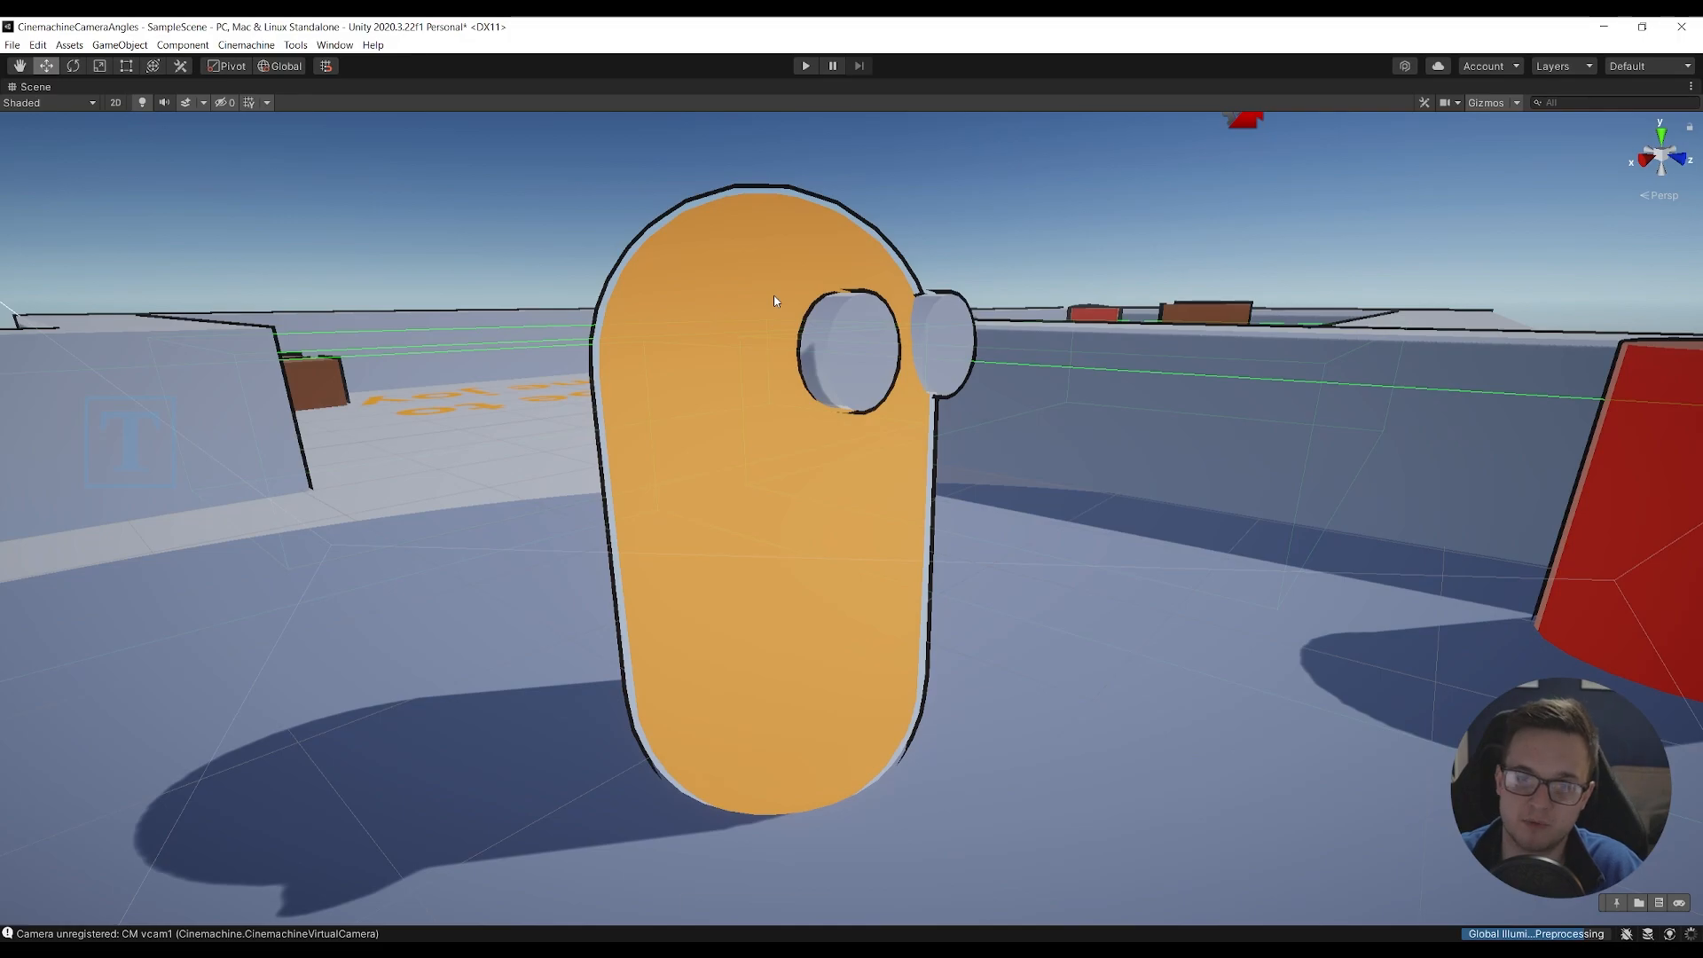
left_click(772, 295)
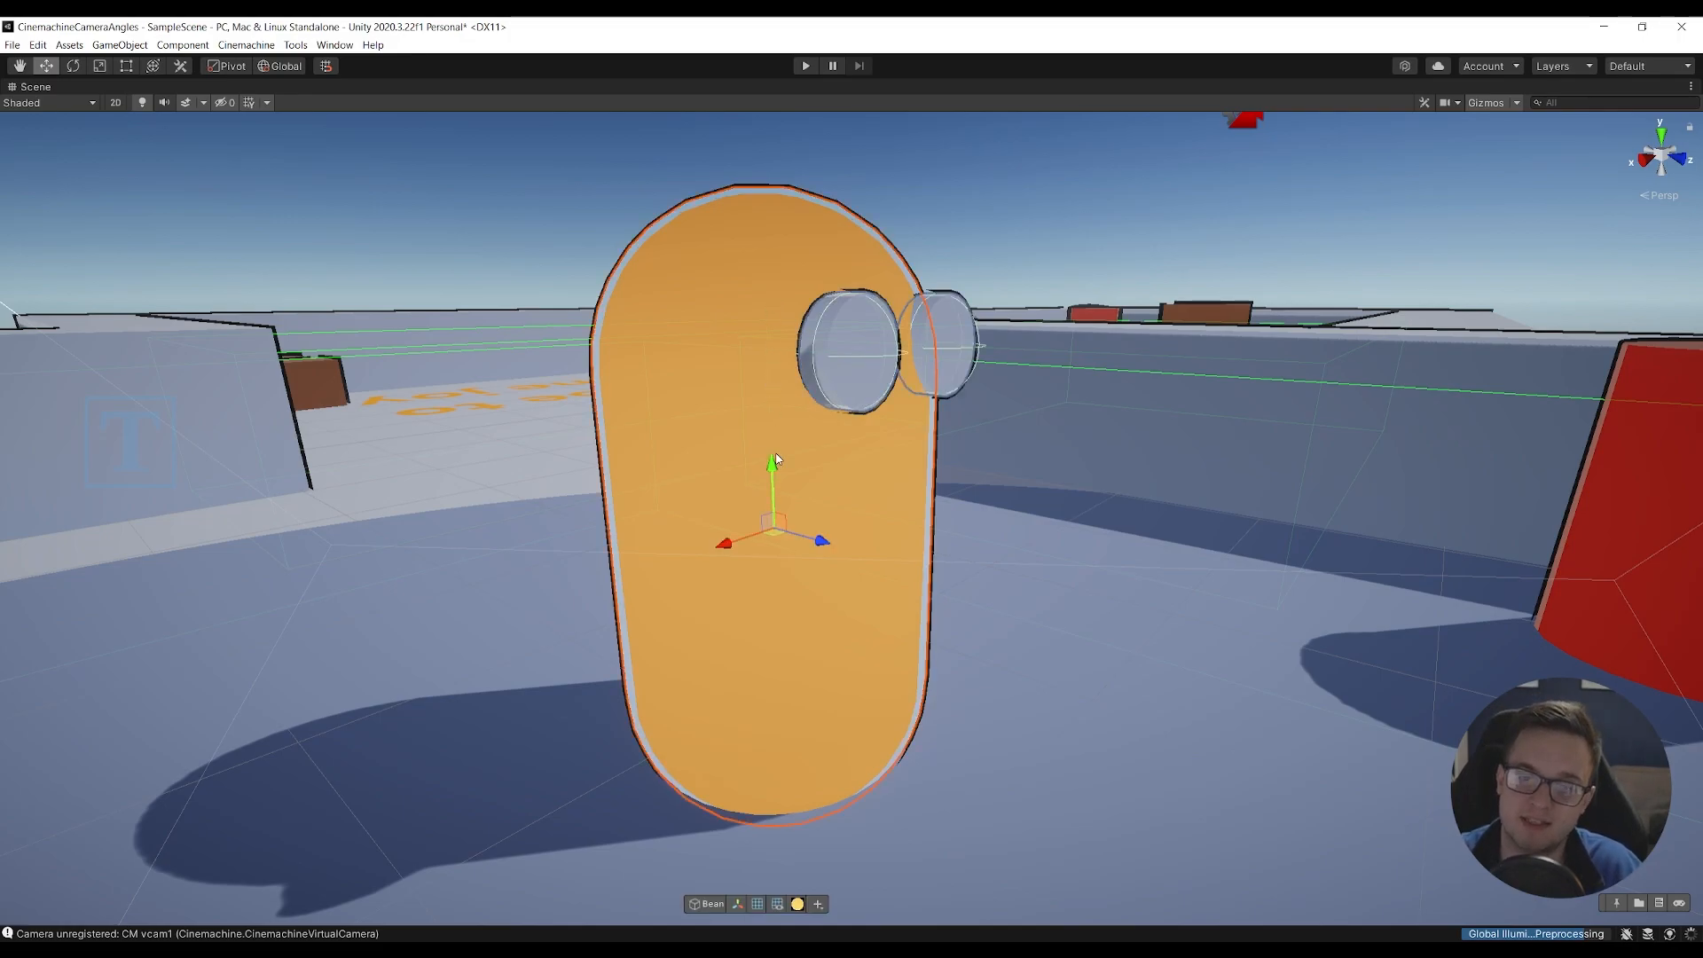
left_click(797, 904)
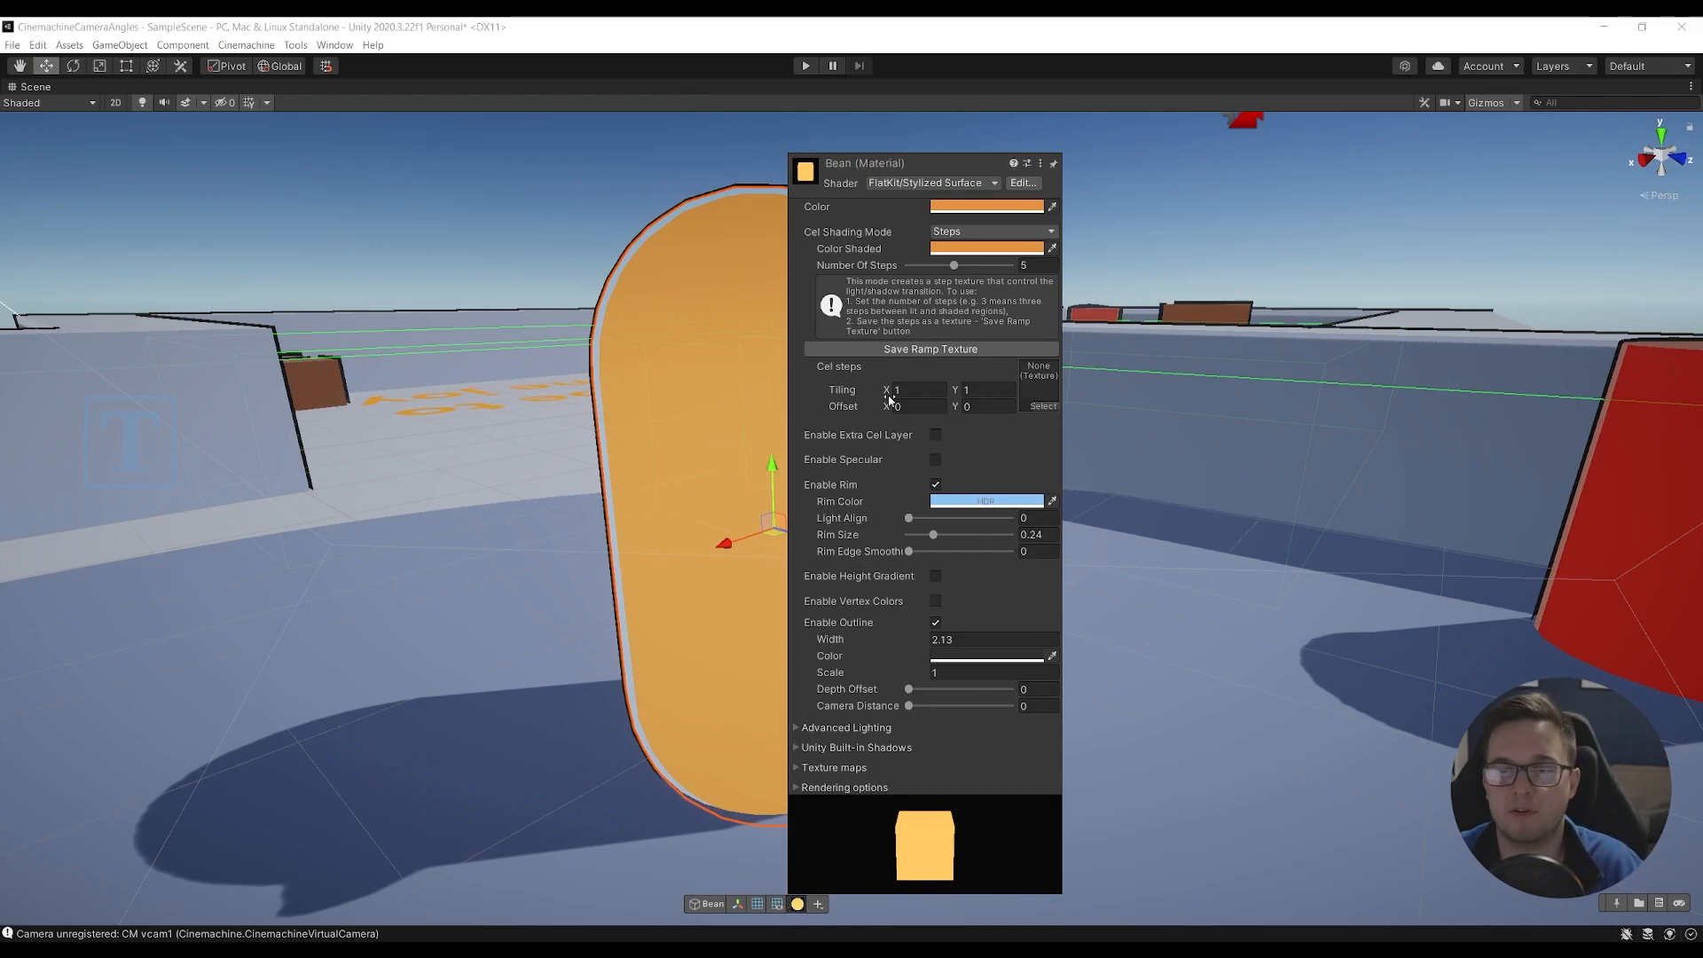
left_click(1053, 163)
left_click_drag(933, 140, 1283, 133)
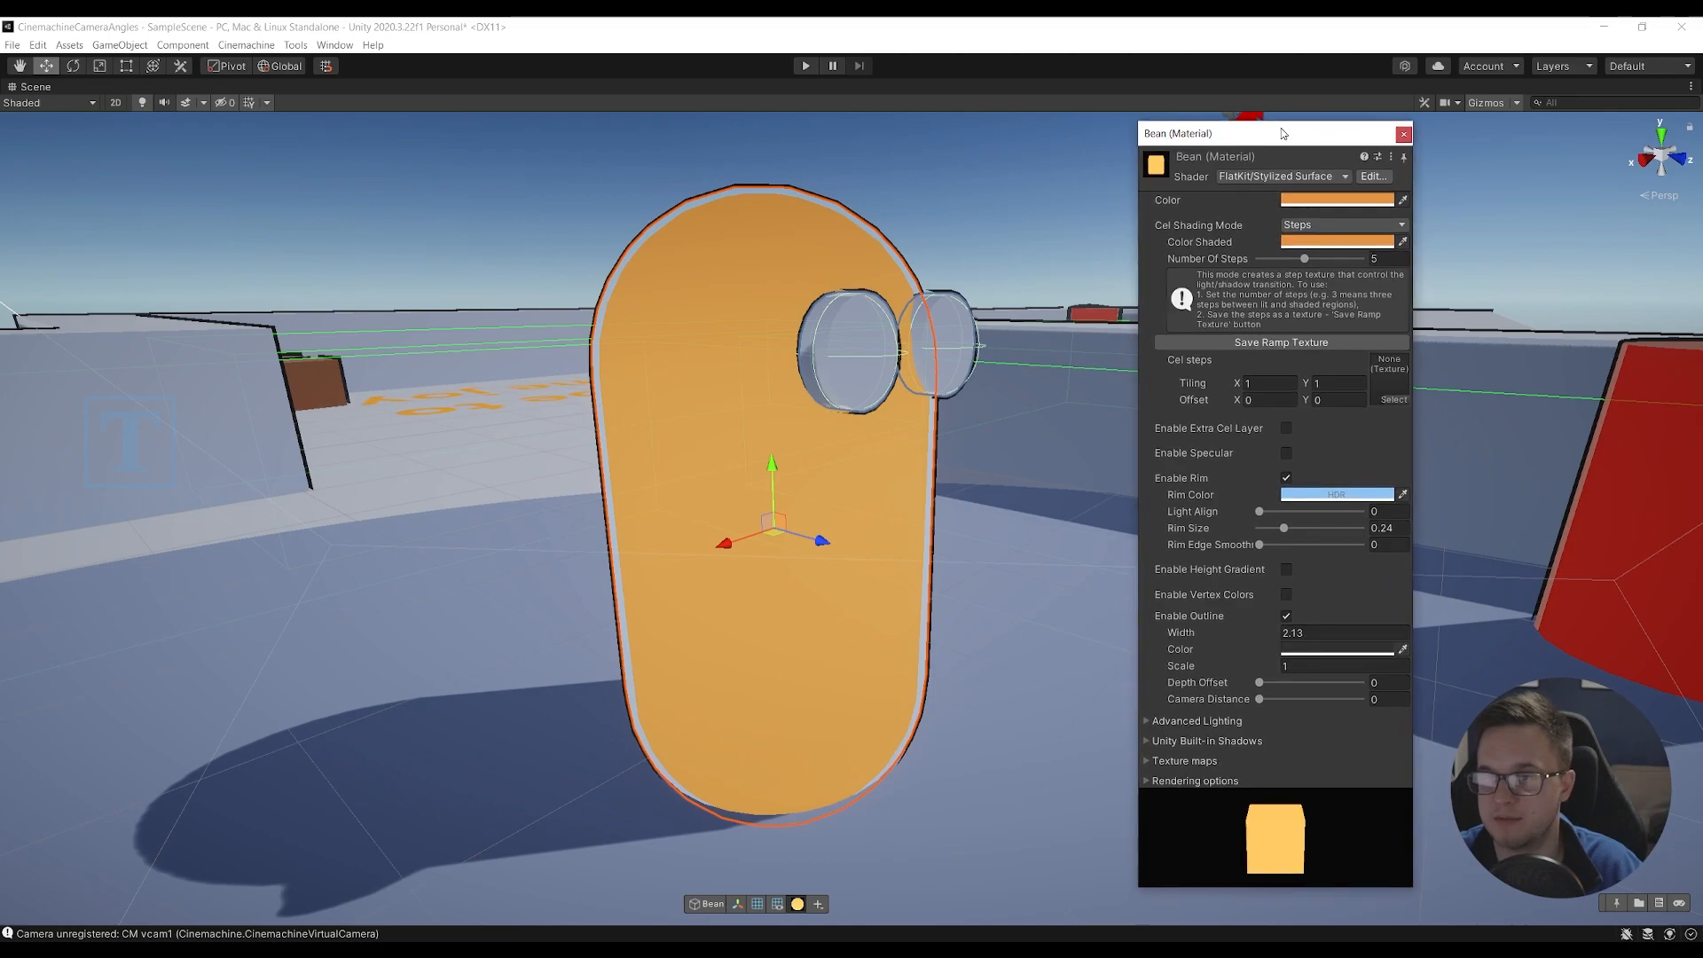
- Set the Bean material's main Color to a bright pink
left_click(1335, 199)
left_click_drag(1497, 314, 1444, 290)
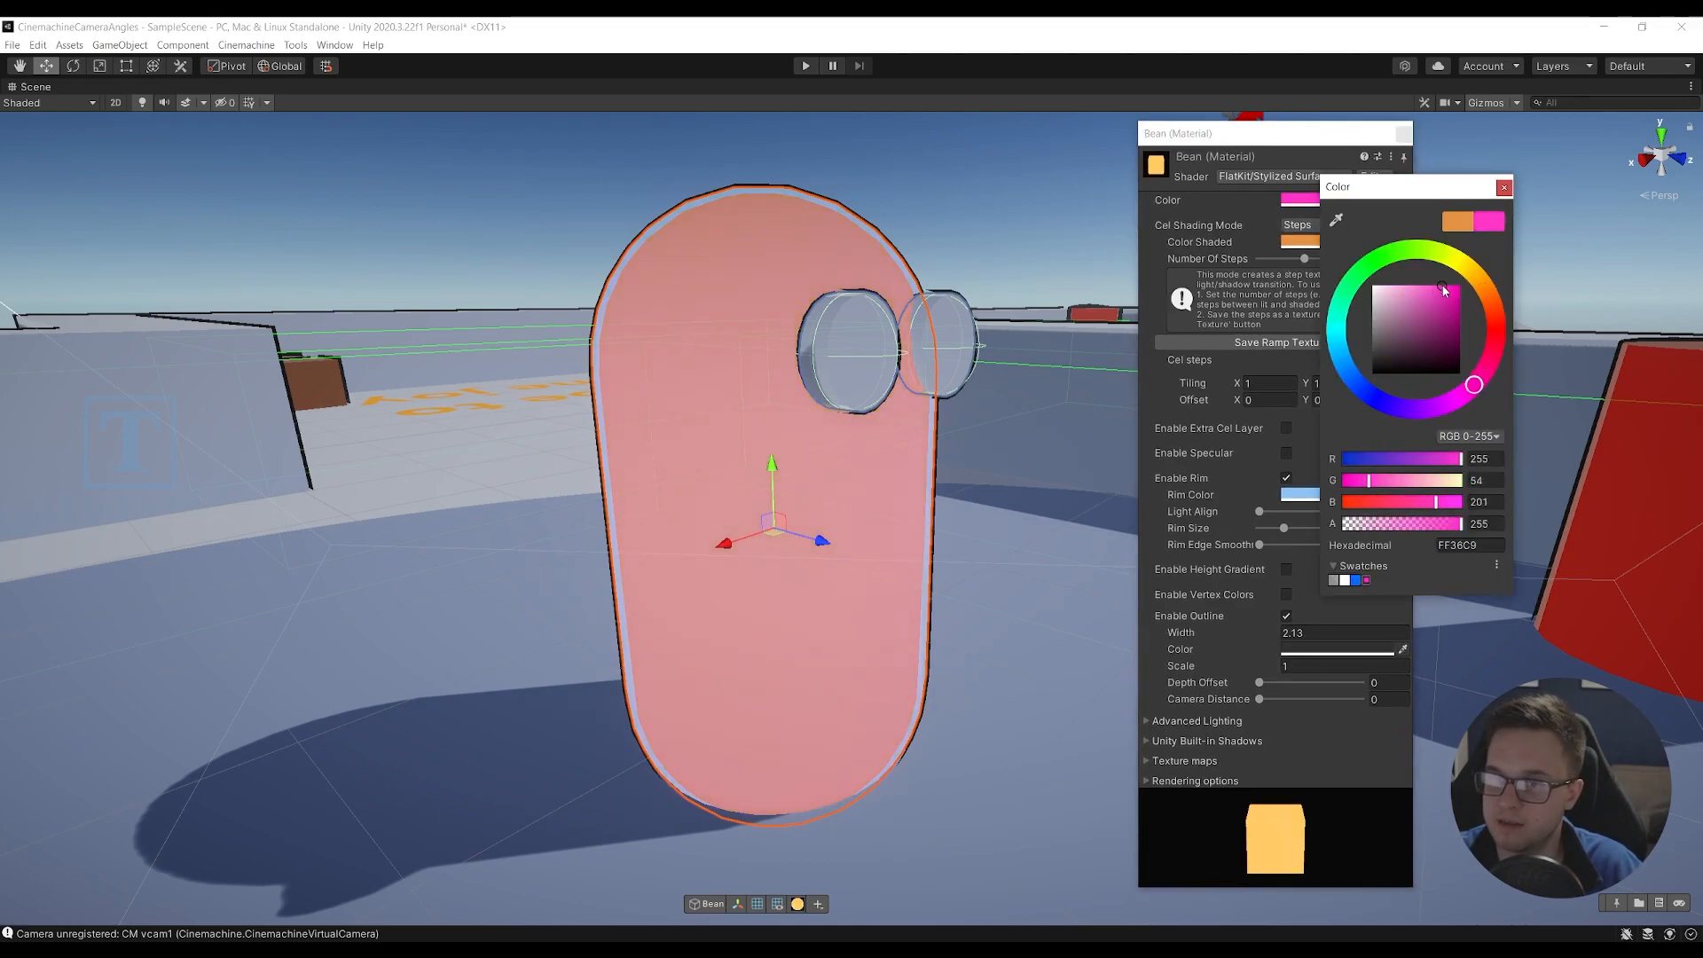
left_click(1504, 188)
- Sample the main pink into the Bean material's Color Shaded, darken it to about 9D3681, and close the material window
left_click(1403, 241)
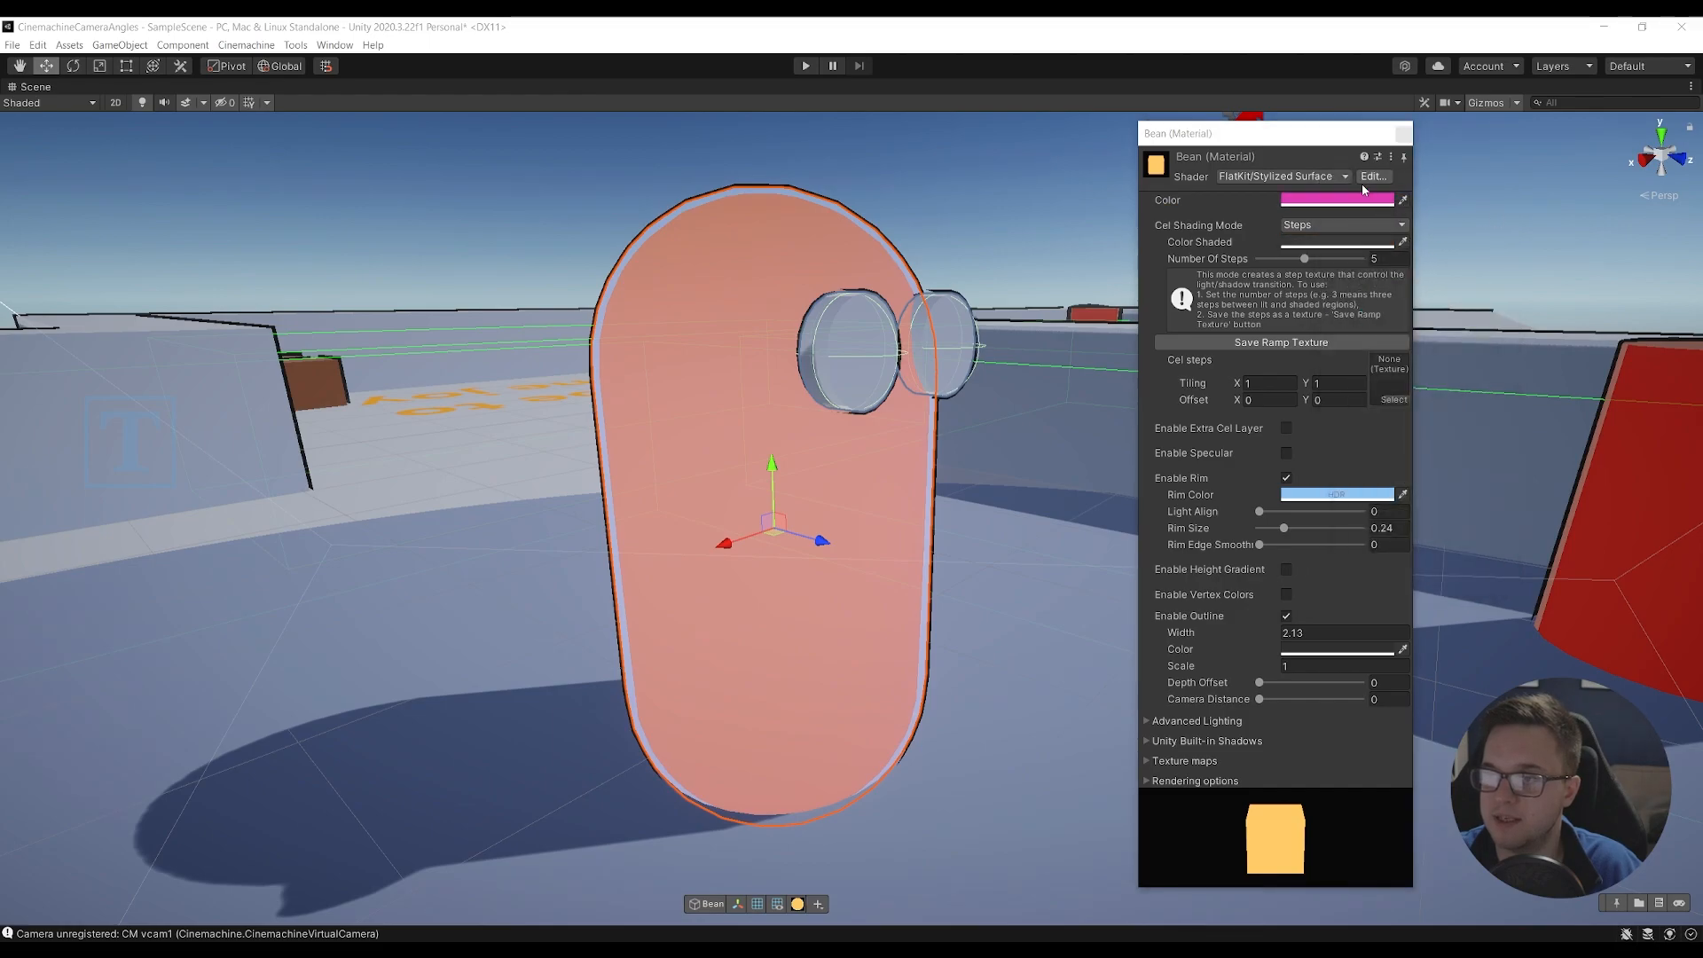
left_click(1358, 199)
left_click(1343, 241)
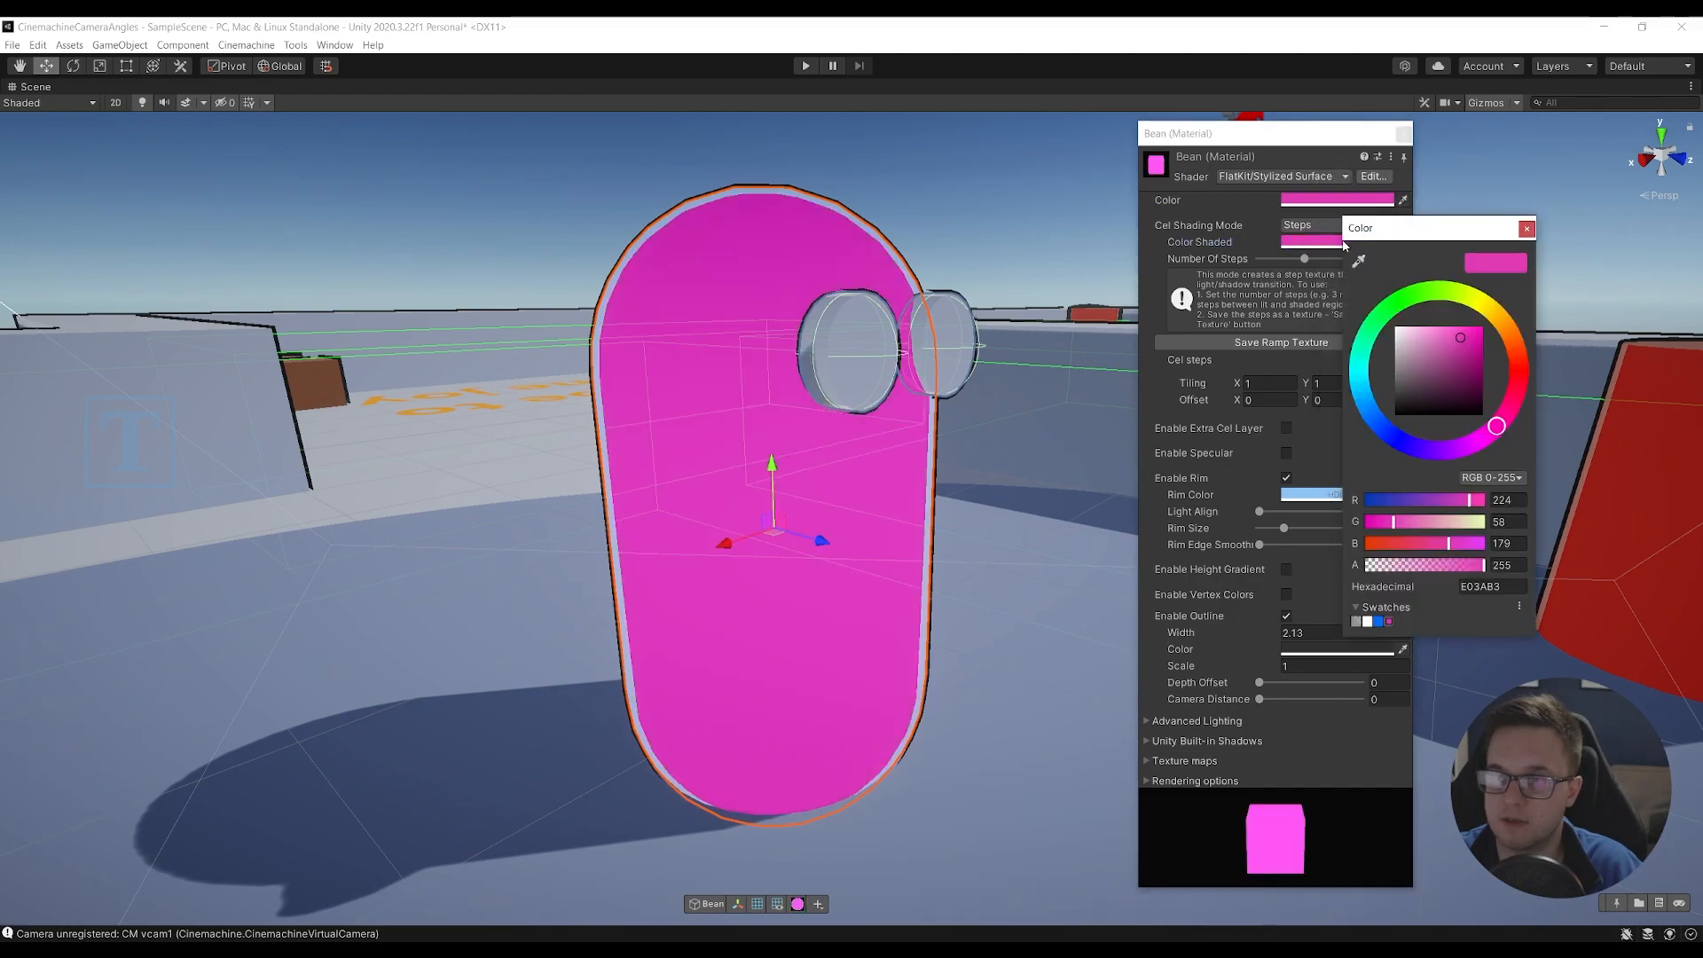
left_click_drag(1433, 366, 1455, 366)
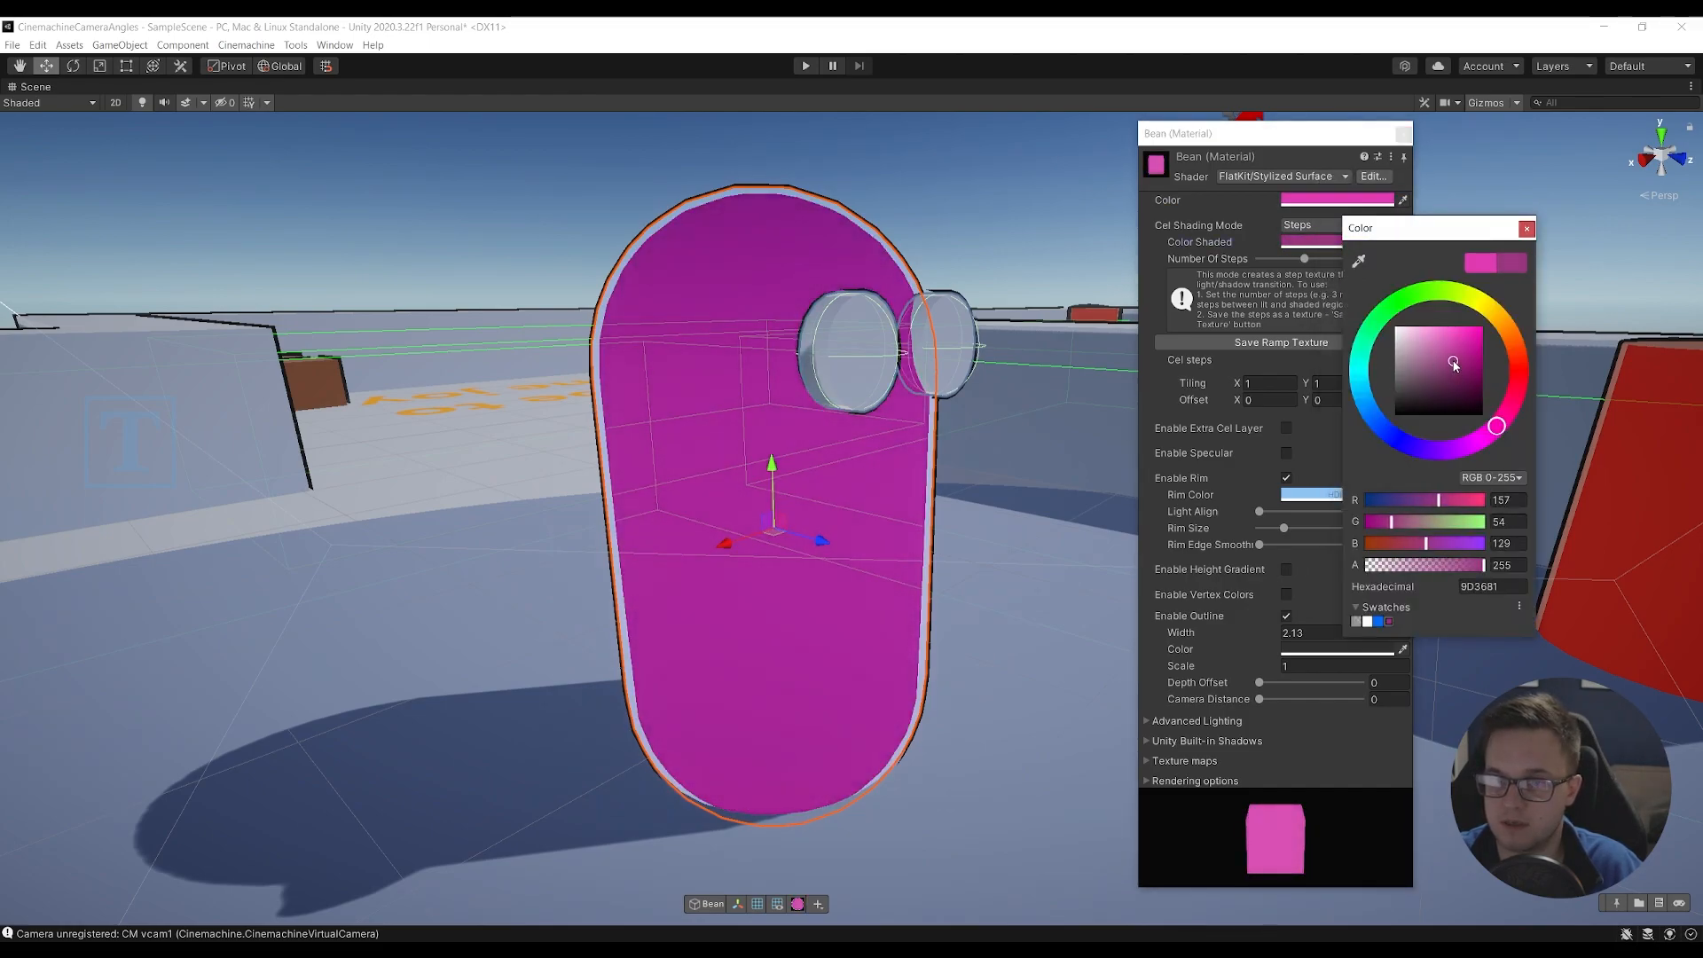
left_click(1527, 228)
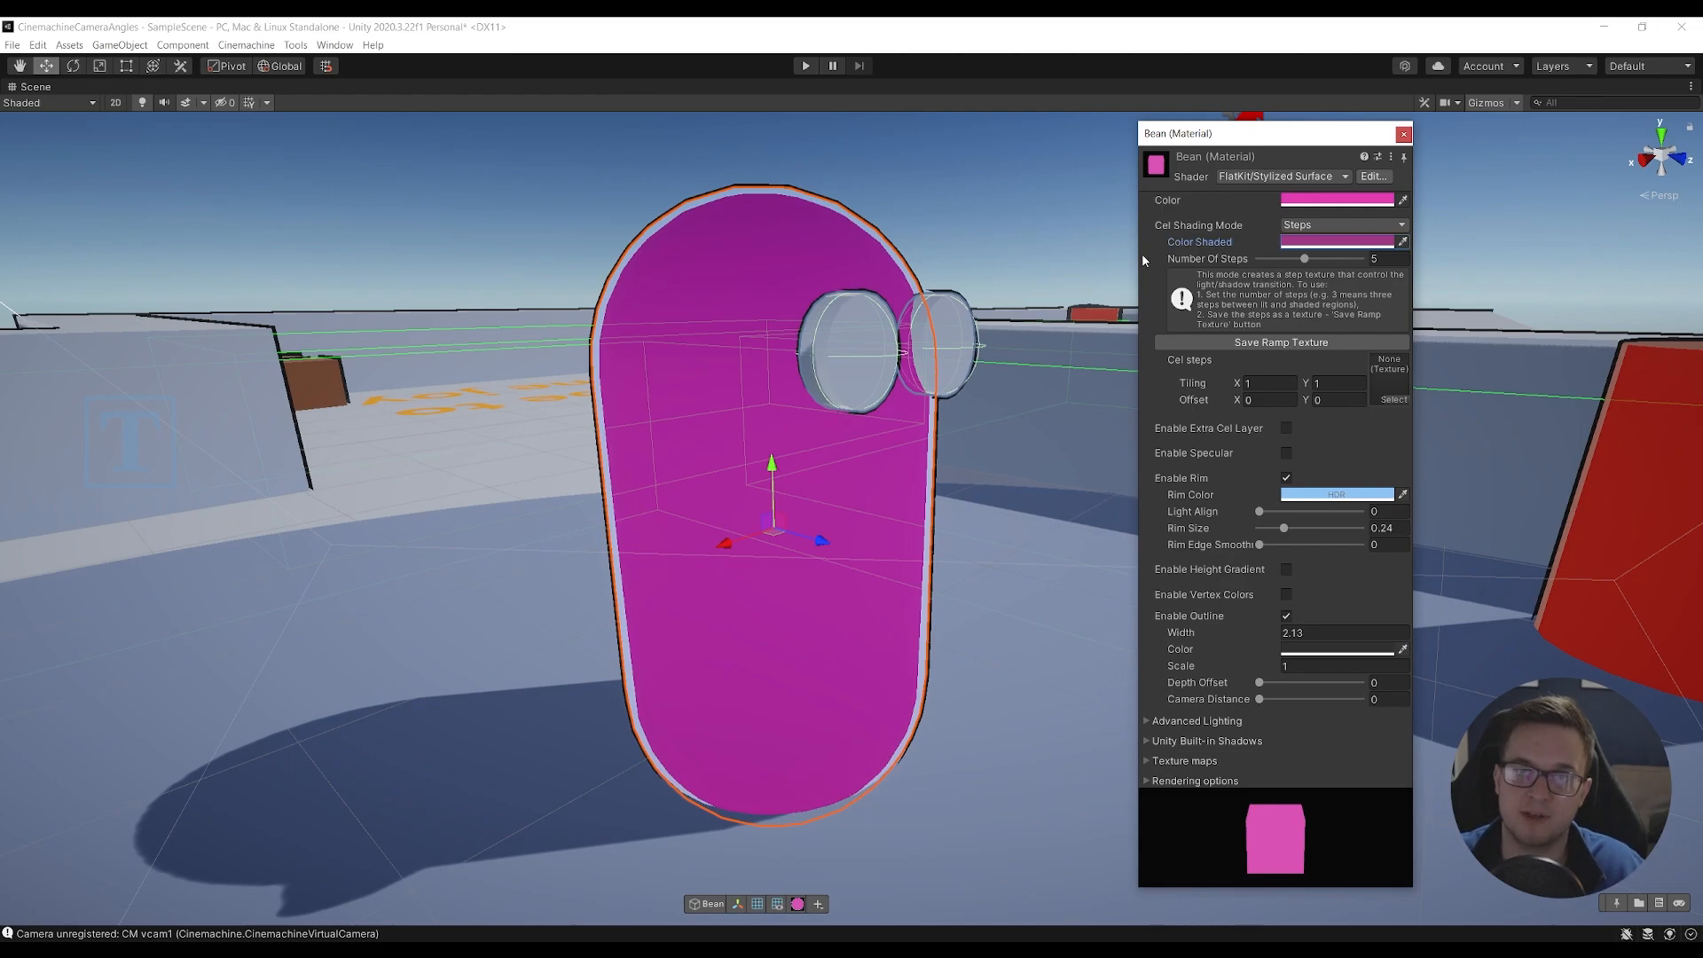
left_click(1403, 134)
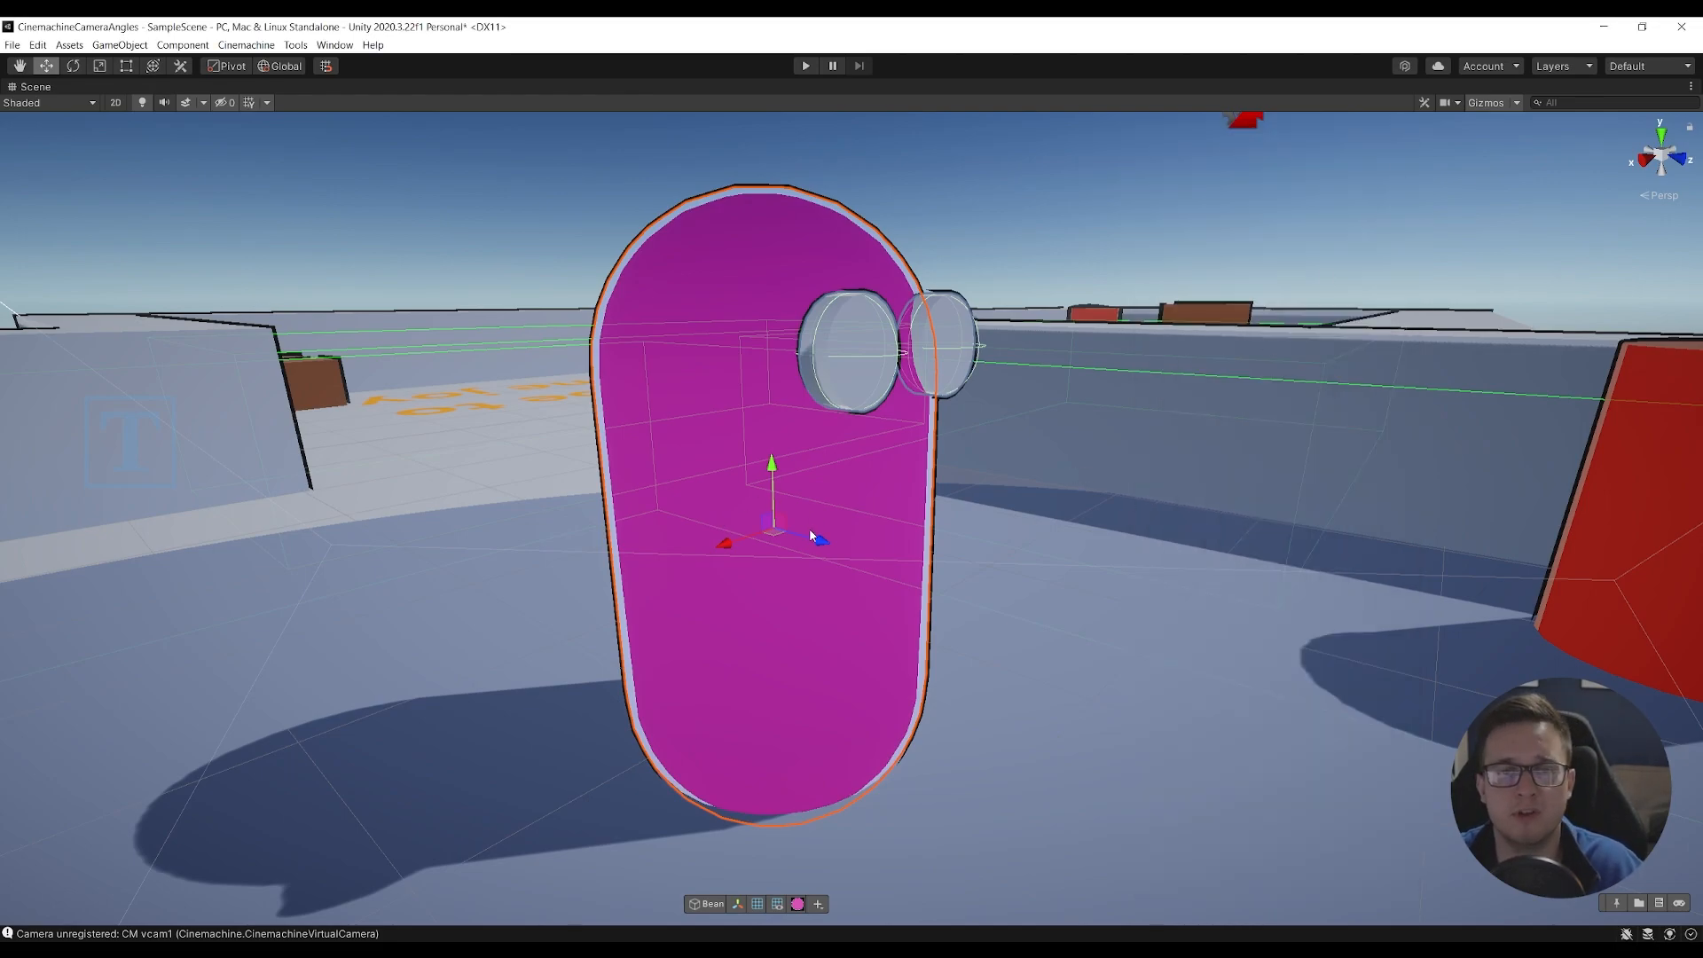
right_click_drag(1084, 471, 1114, 513)
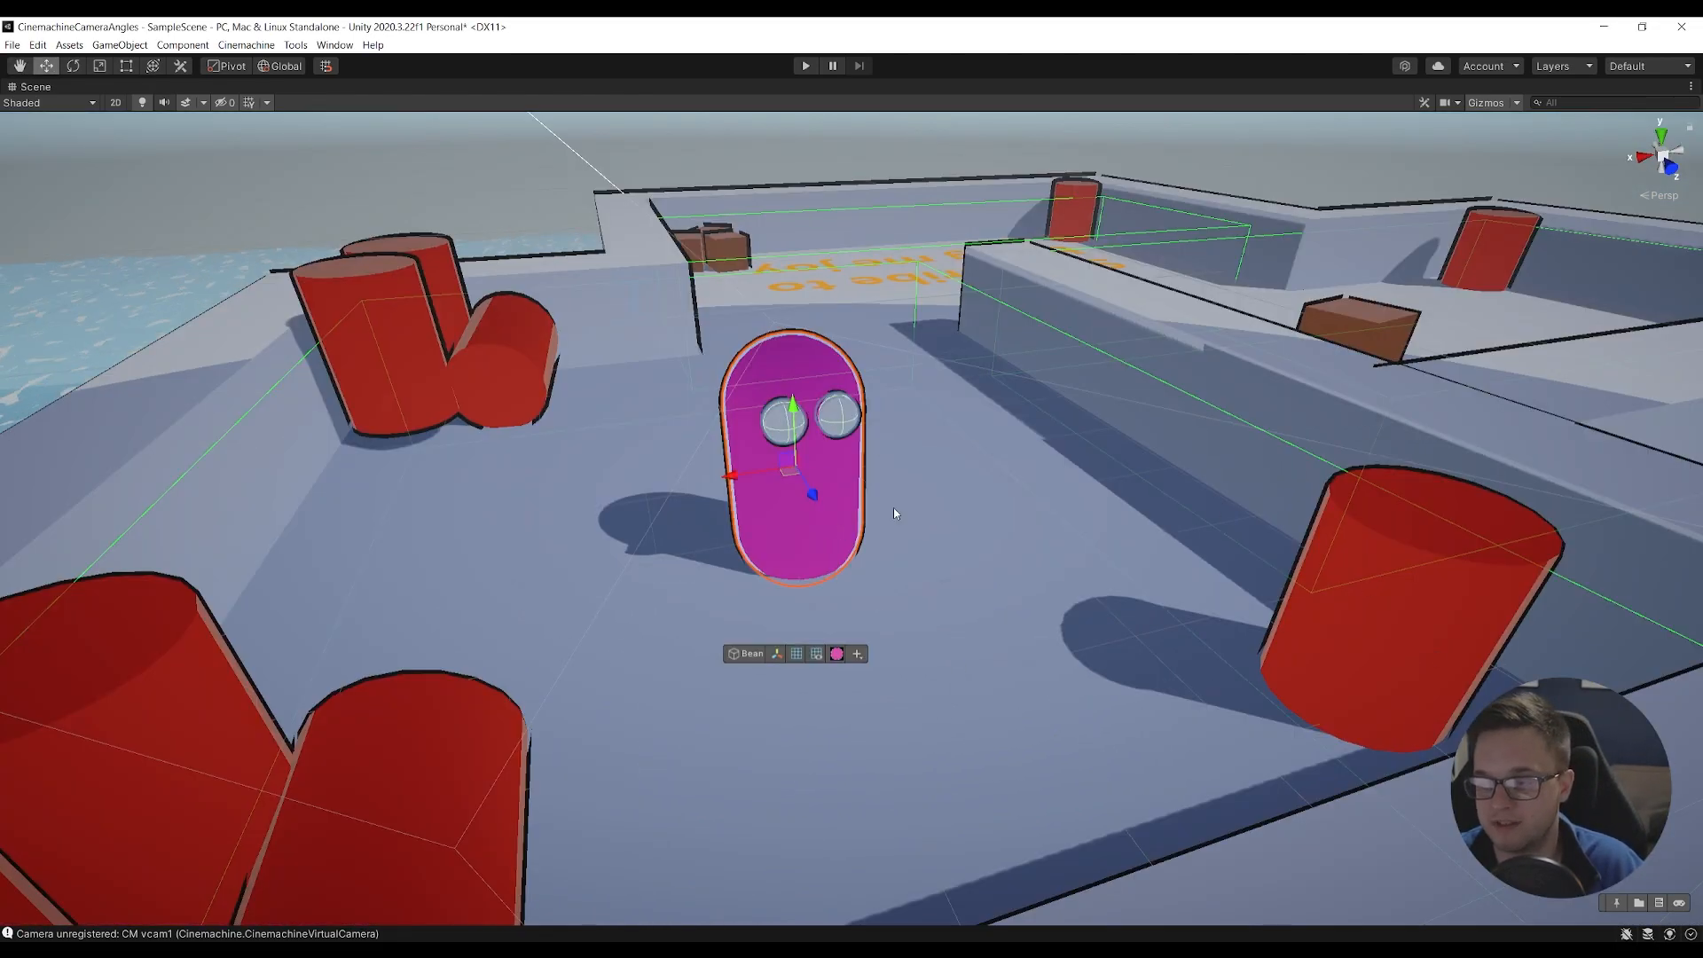
right_click_drag(977, 529, 1014, 486)
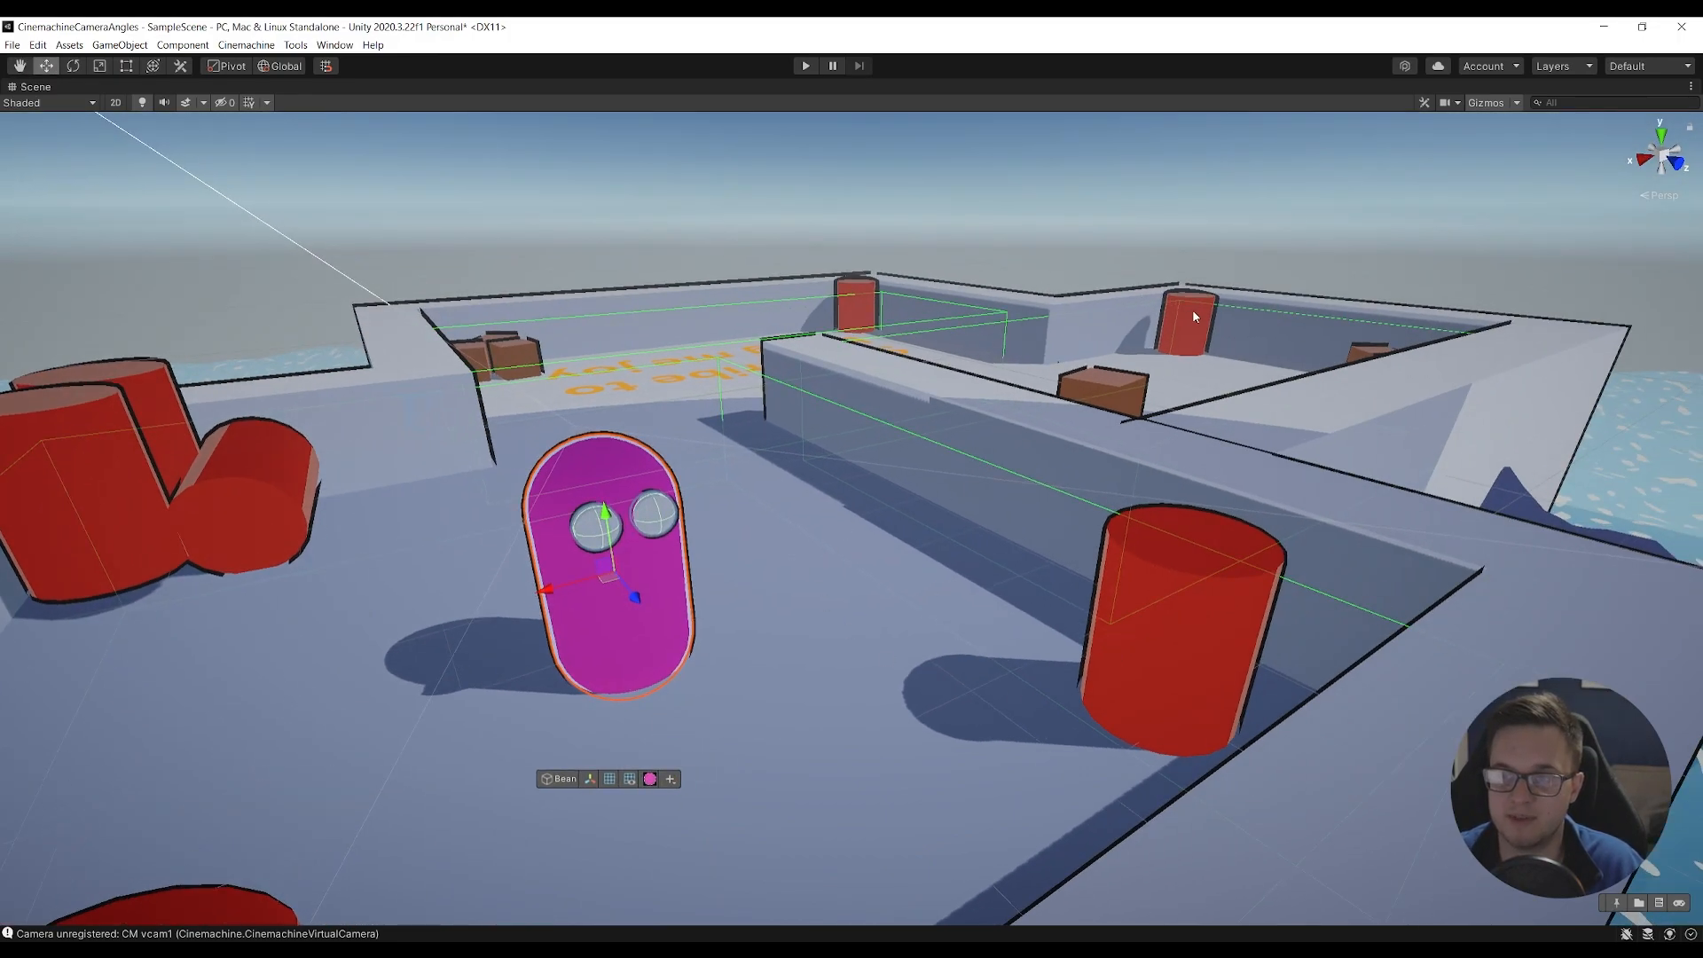
right_click_drag(954, 581, 1115, 366)
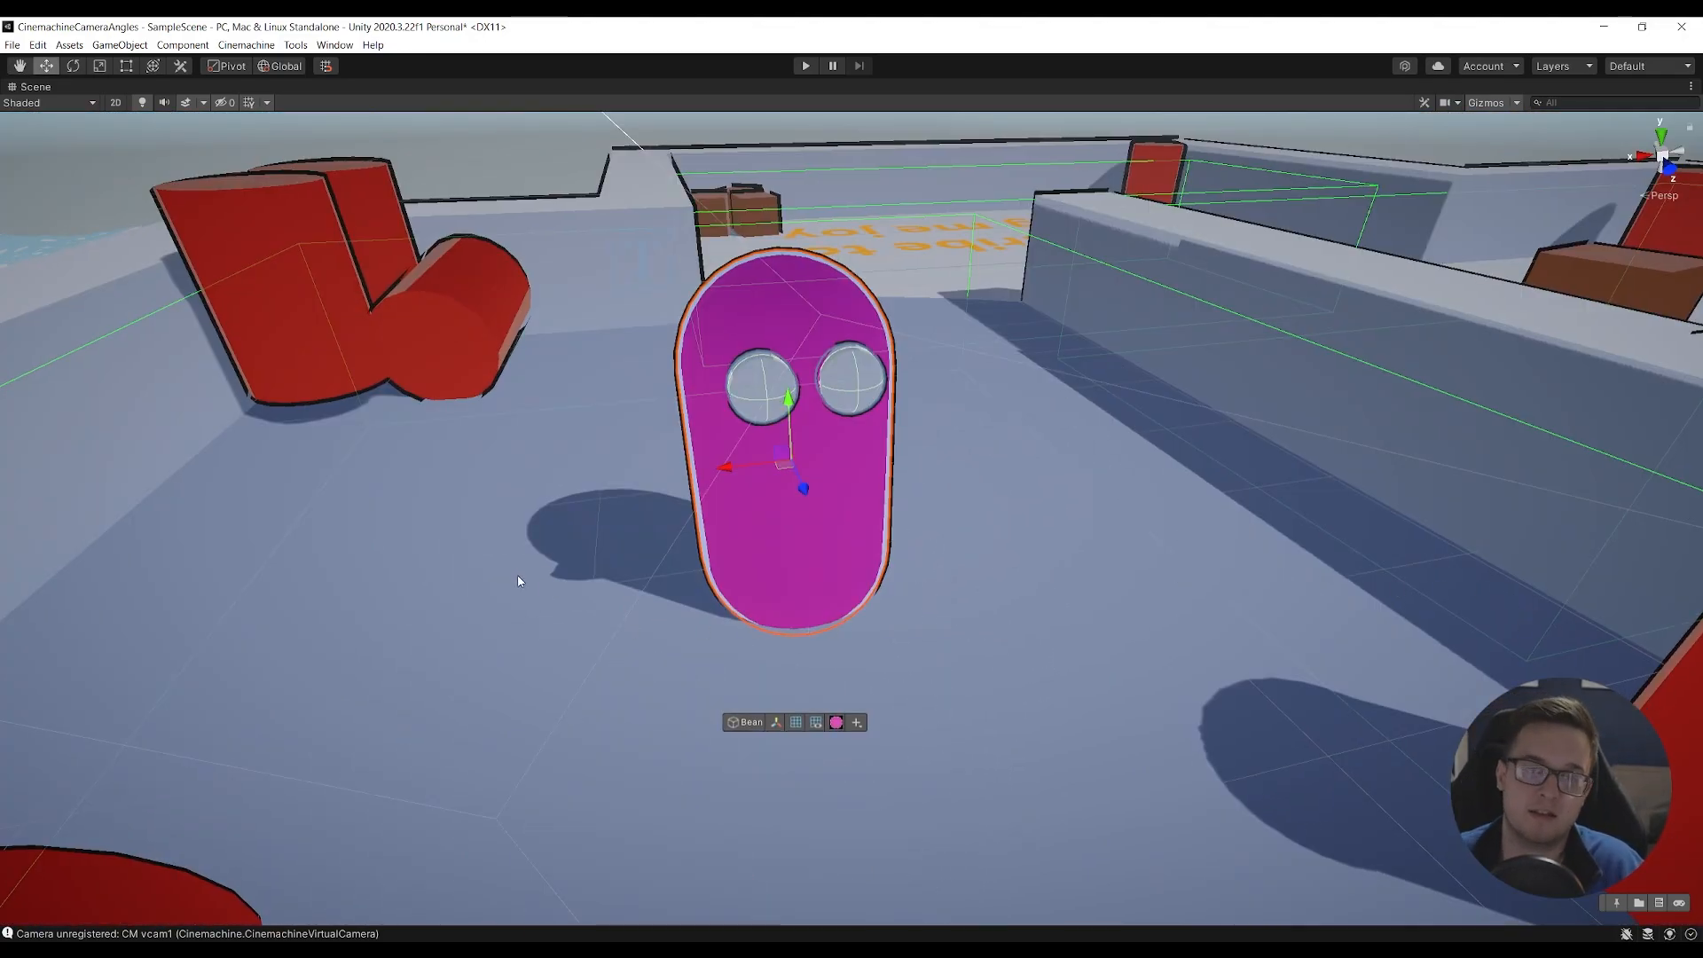
right_click_drag(521, 575, 727, 474)
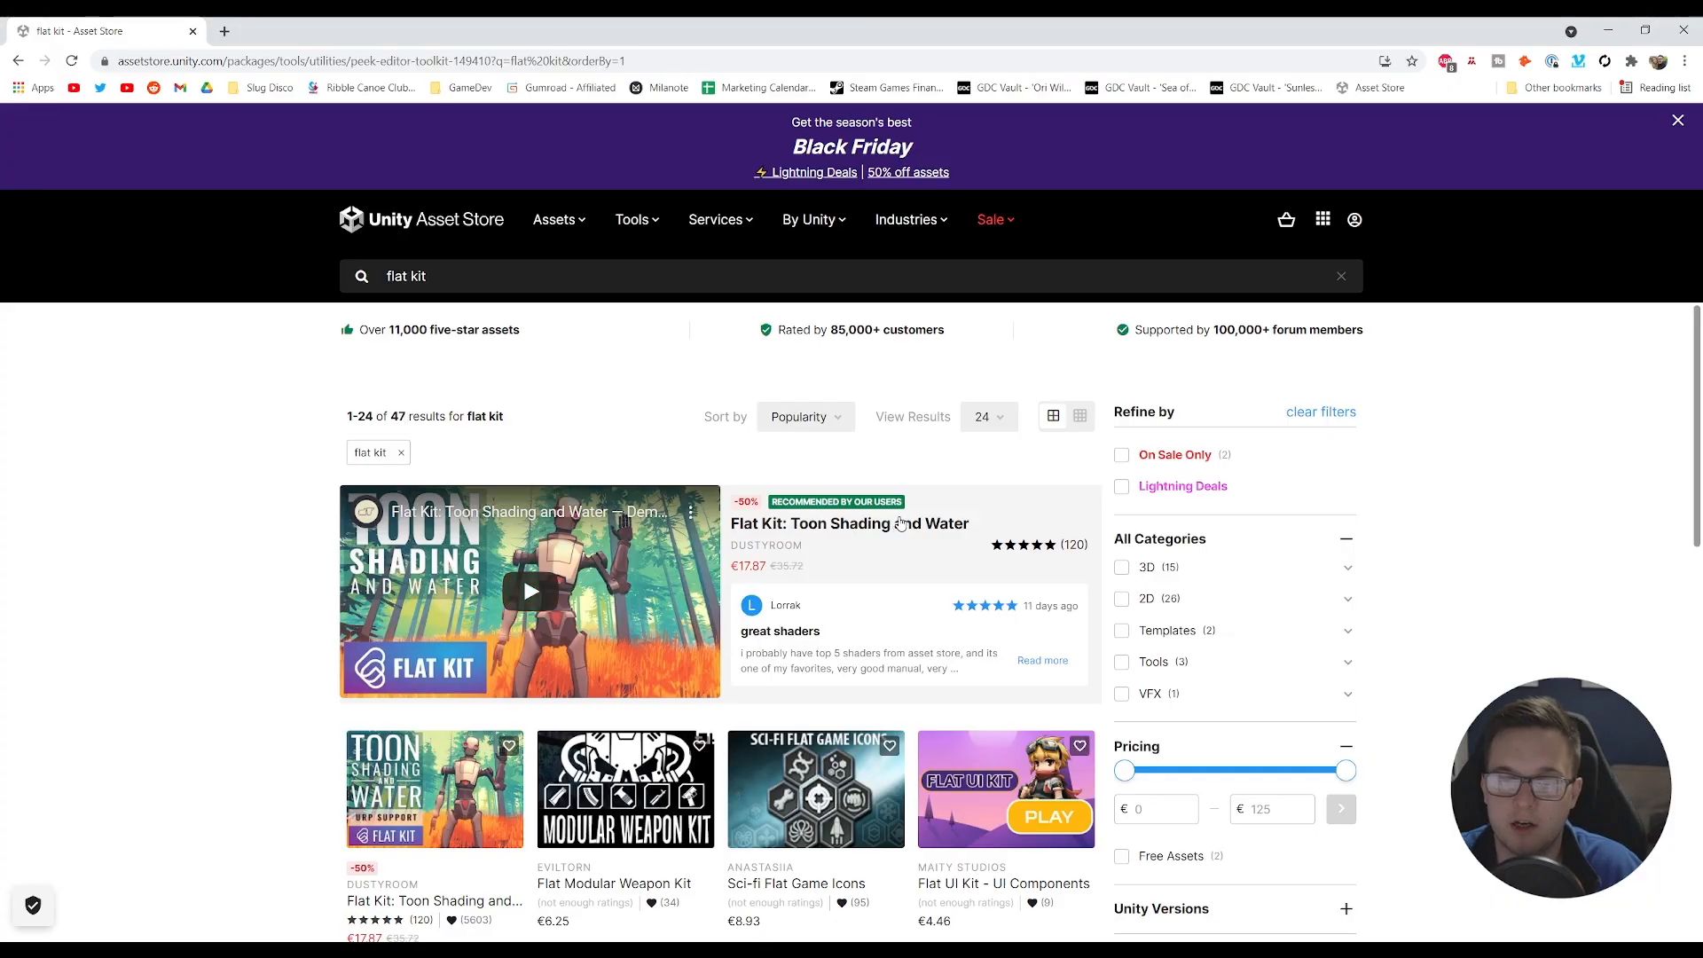
- In the browser, open the Flat Kit: Toon Shading and Water page from the Unity Asset Store results and look through it
left_click(853, 572)
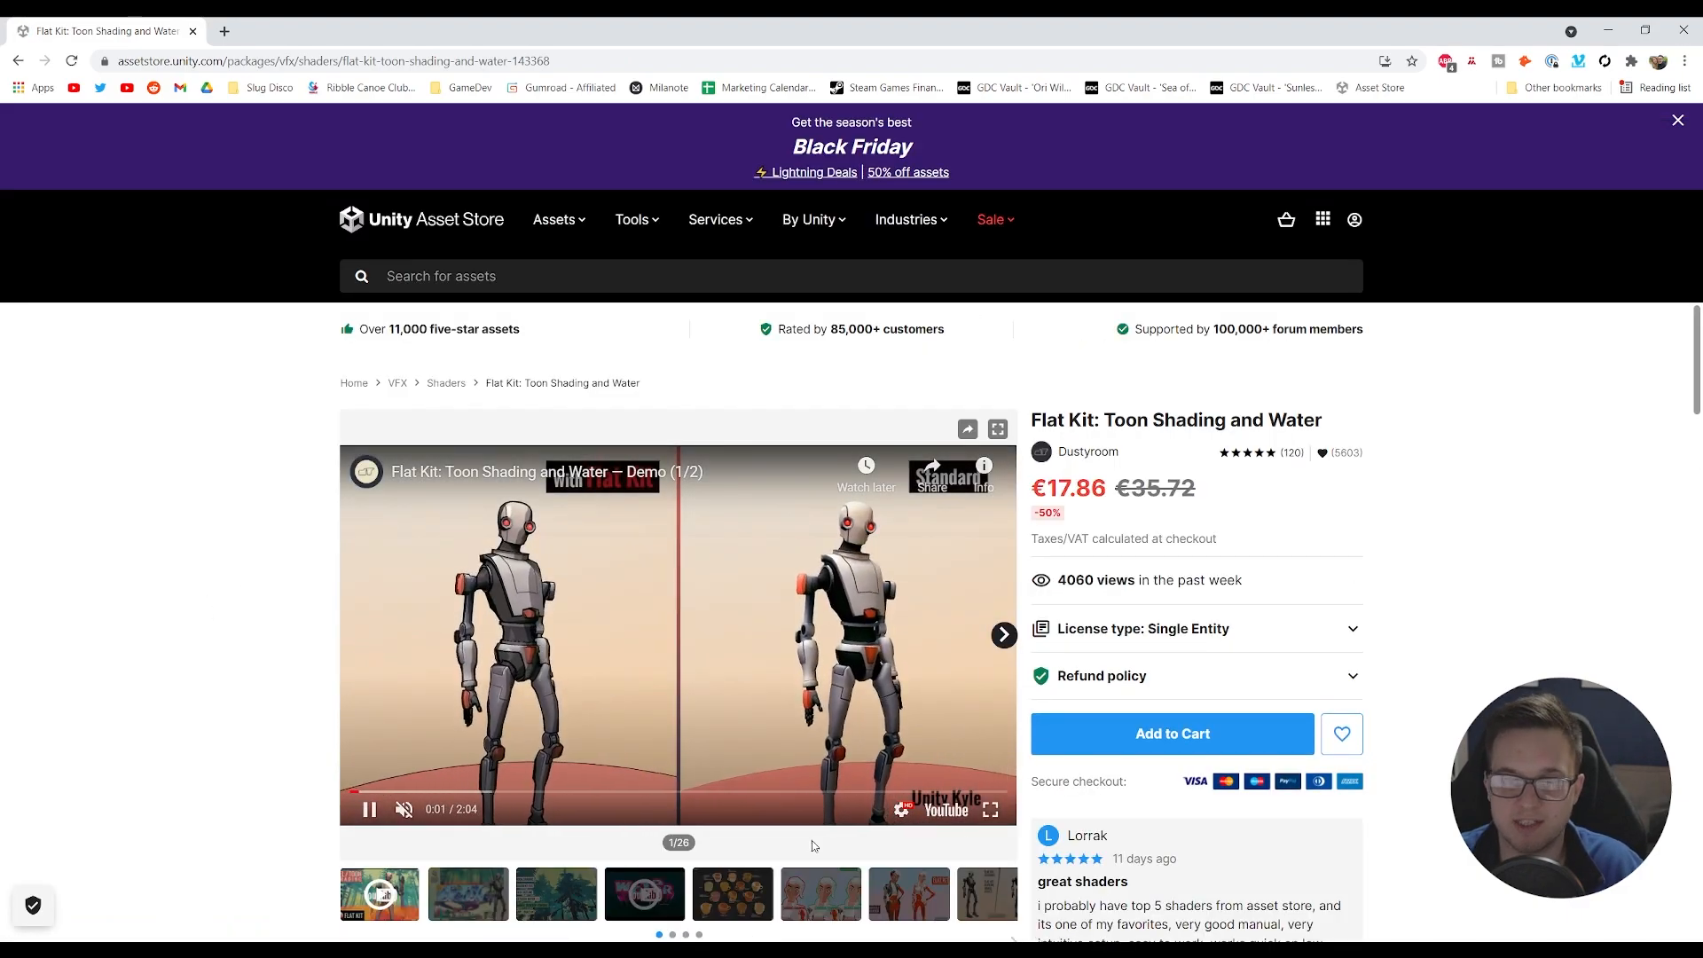
scroll(533, 683, "down", 6)
scroll(502, 634, "up", 6)
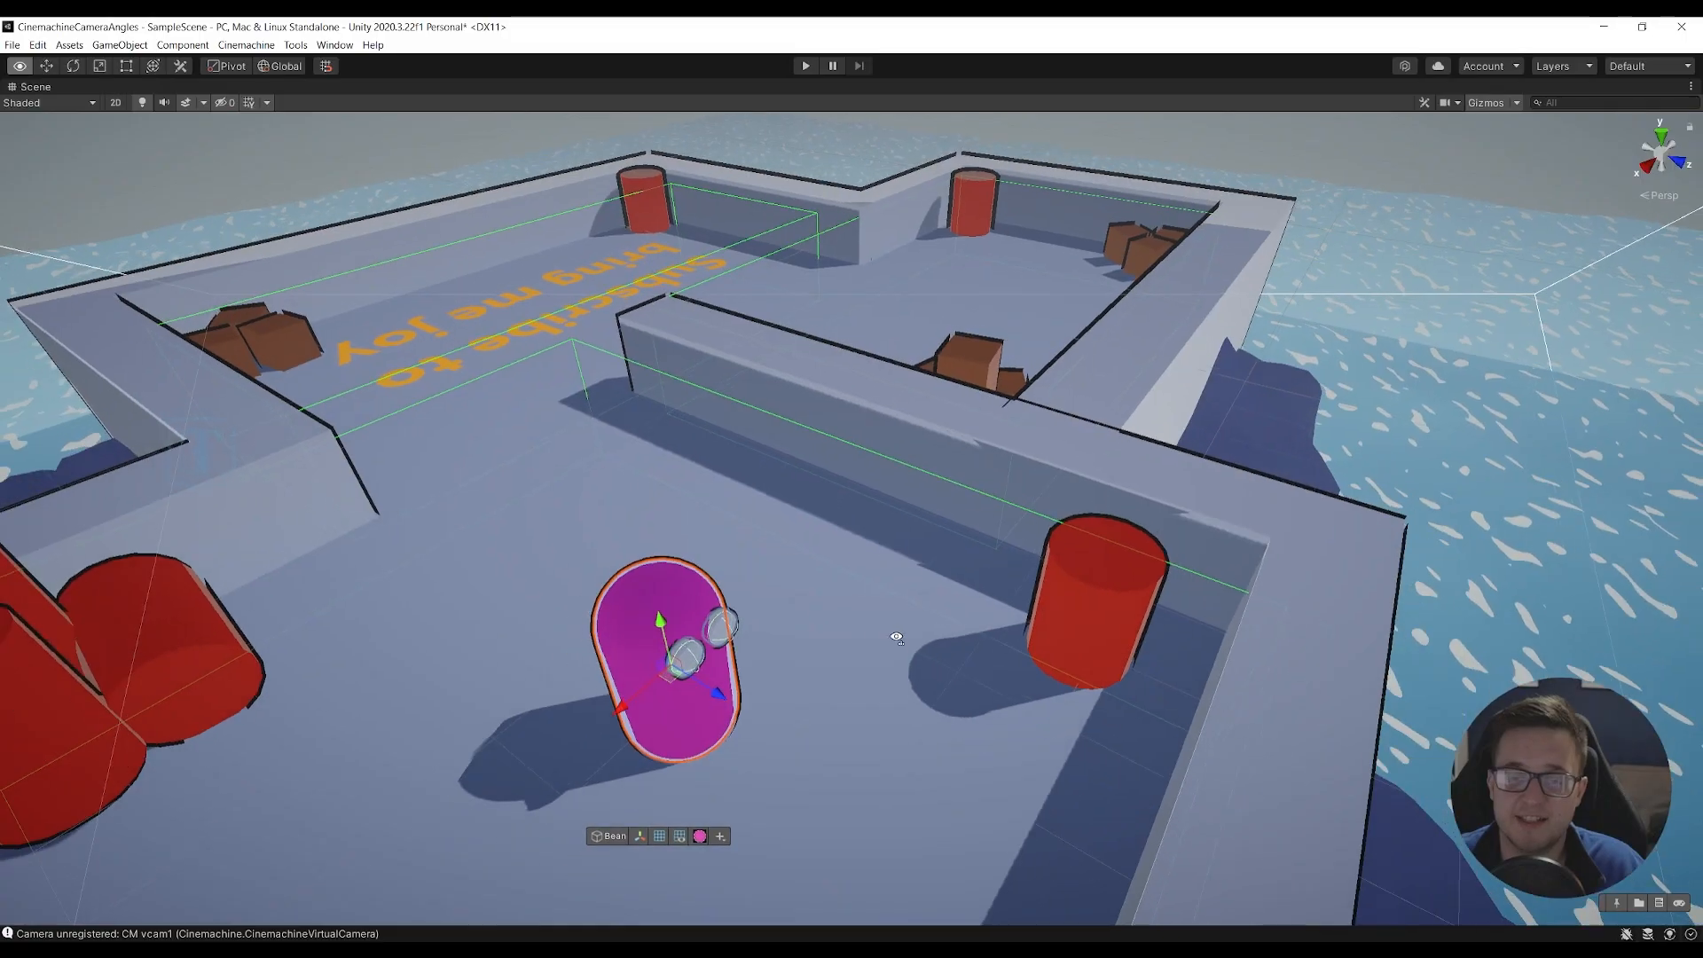
left_click_drag(852, 621, 916, 631, "alt")
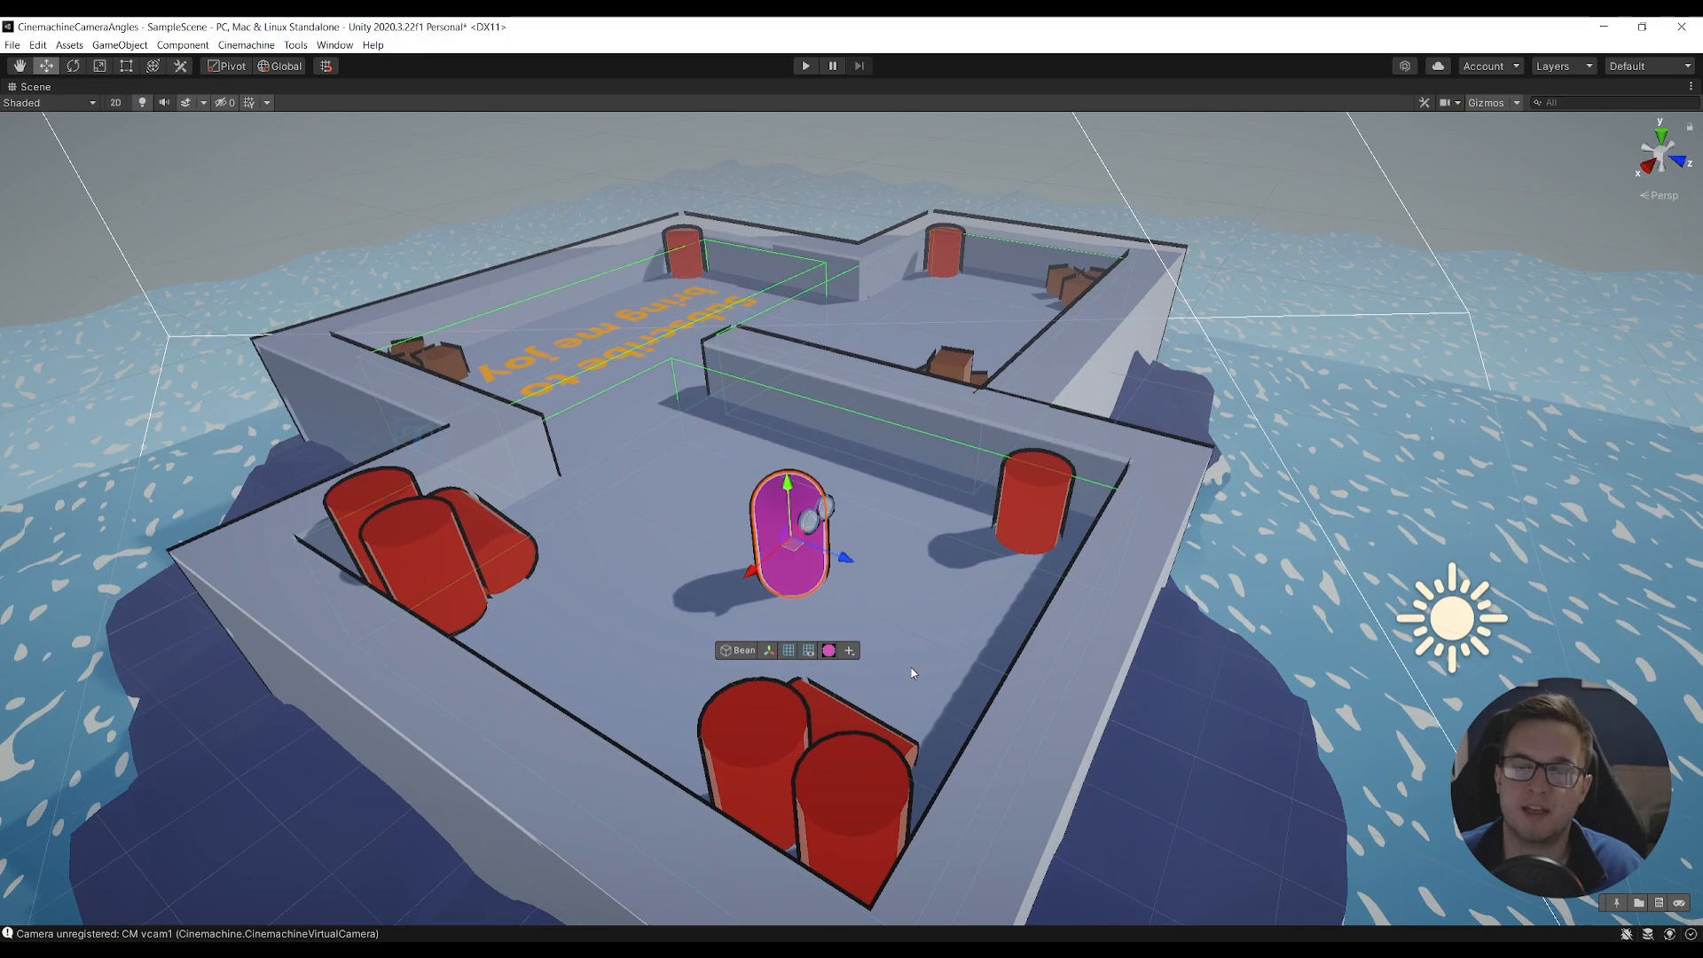